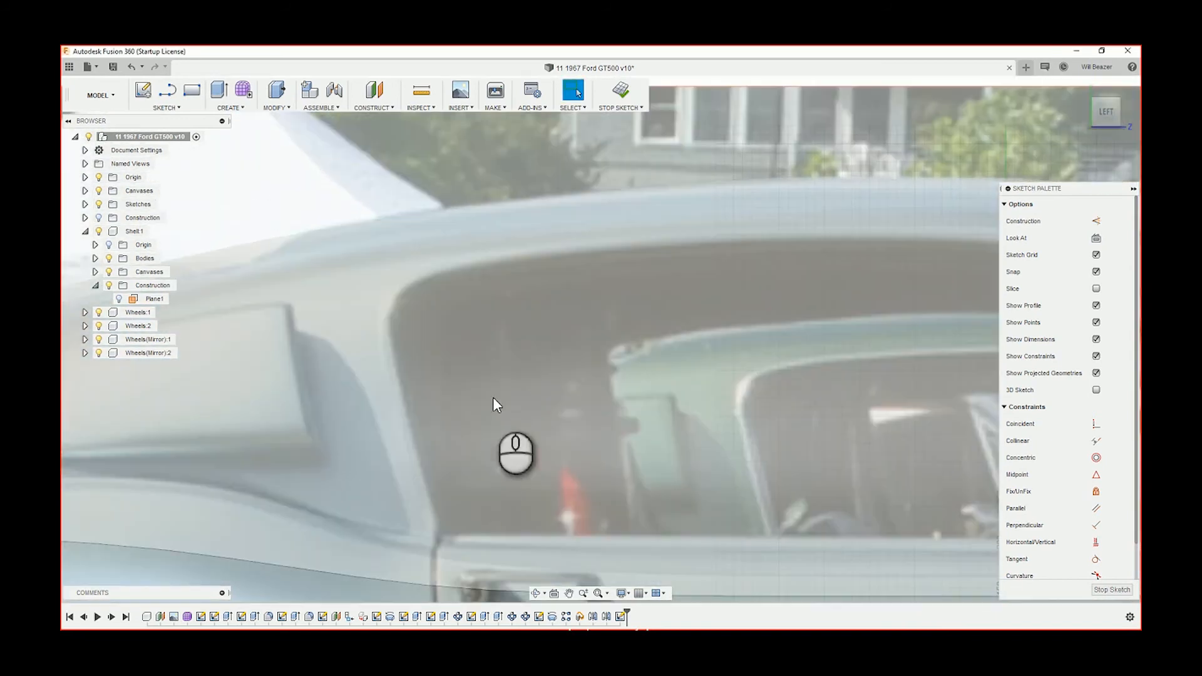
pyautogui.scroll(4, 442, 535)
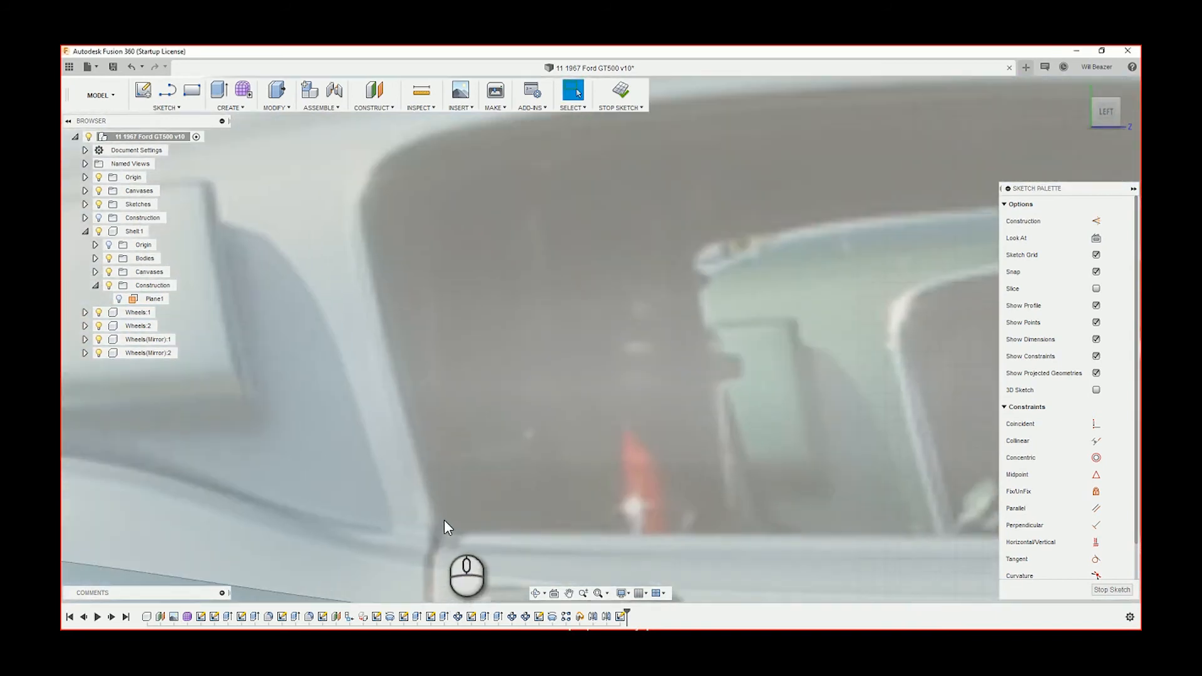
pyautogui.press('l')
pyautogui.click(438, 524)
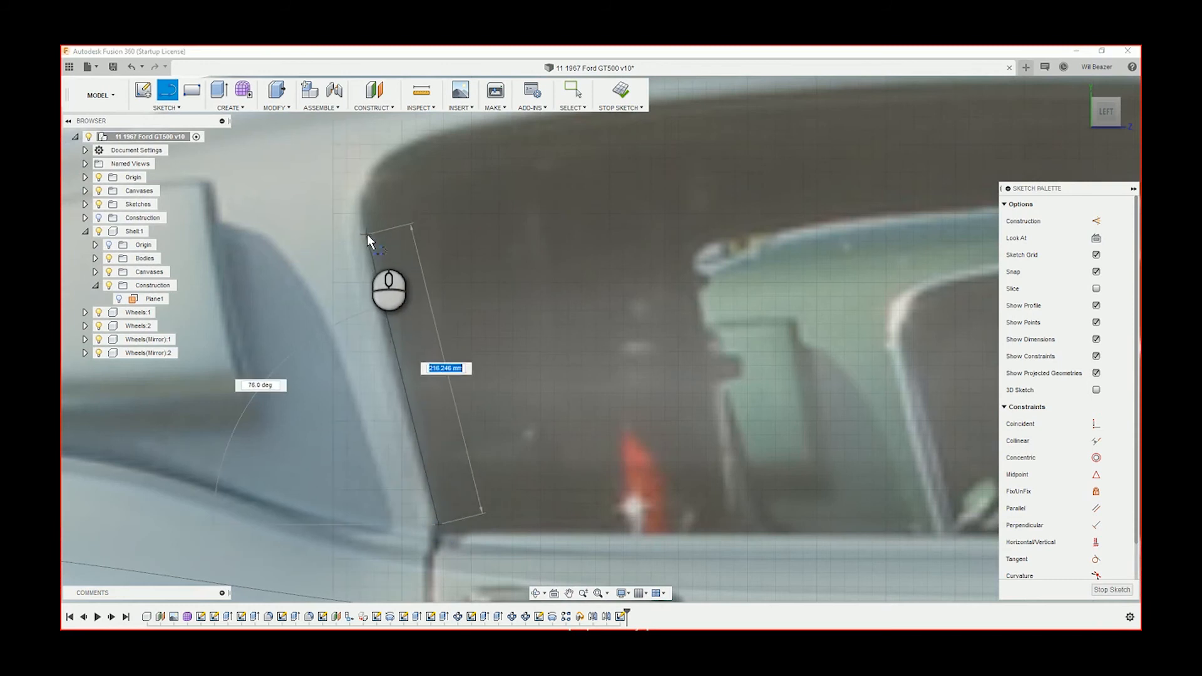
pyautogui.press('Escape')
# Step: Draw a three-point arc along the side window's rear edge, from its lower rear corner up to the start of the upper bend
pyautogui.click(445, 553)
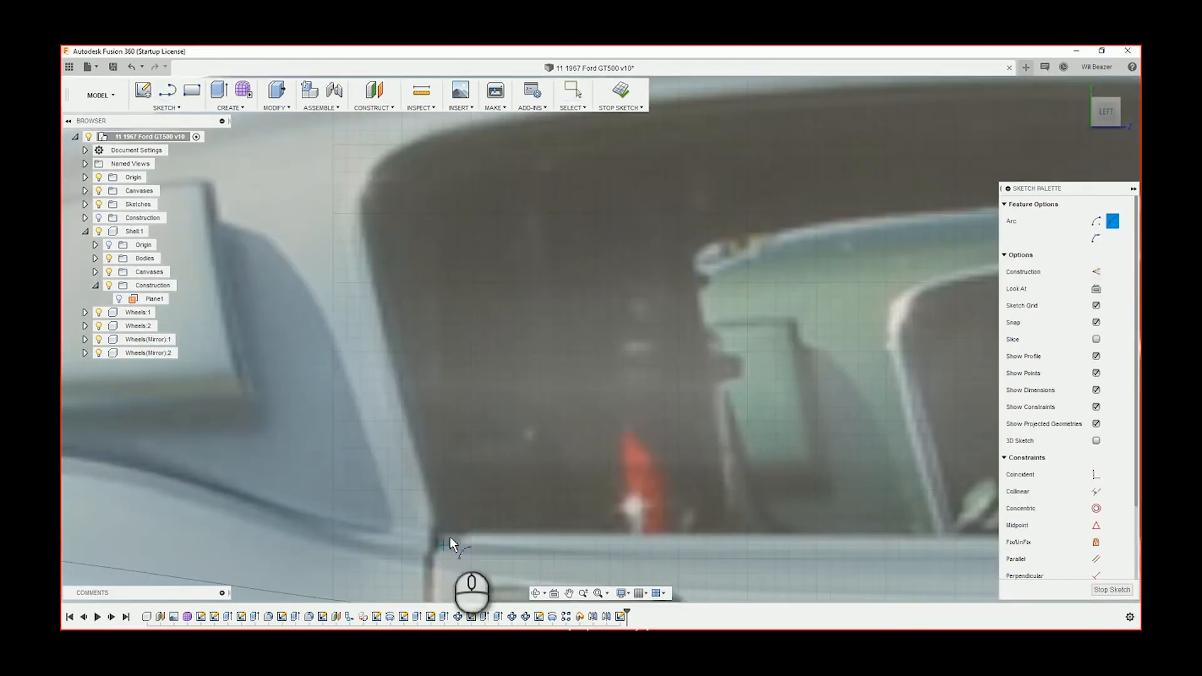
pyautogui.click(440, 529)
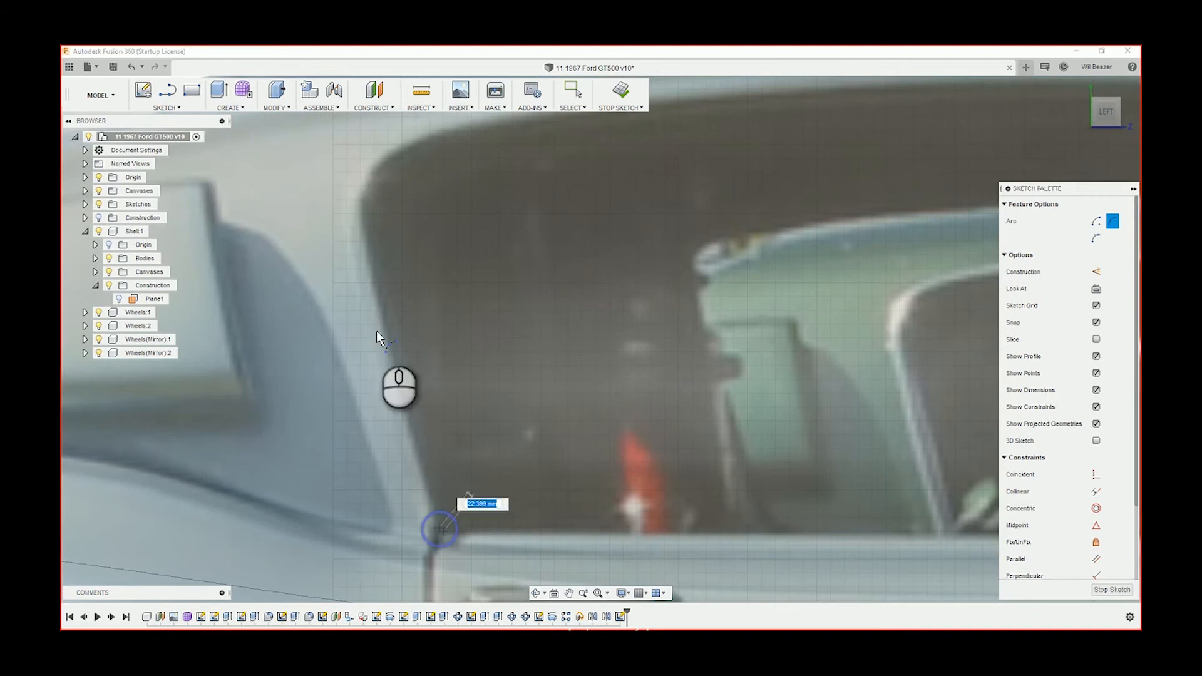
pyautogui.click(362, 220)
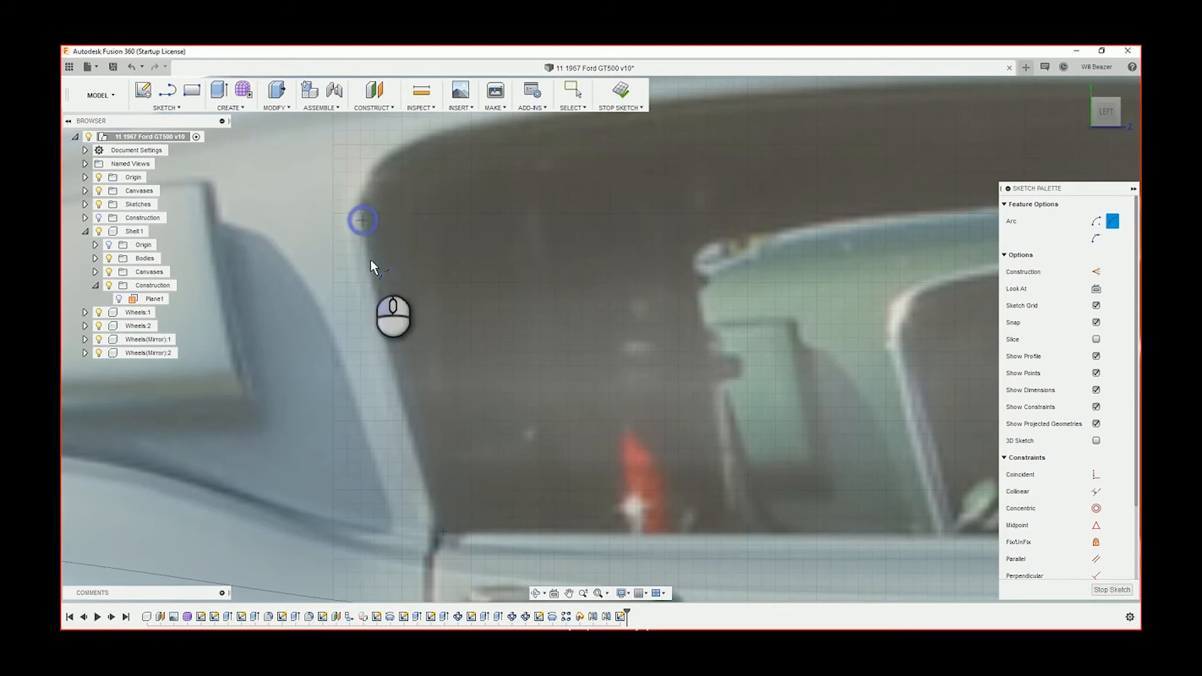
pyautogui.scroll(3, 389, 358)
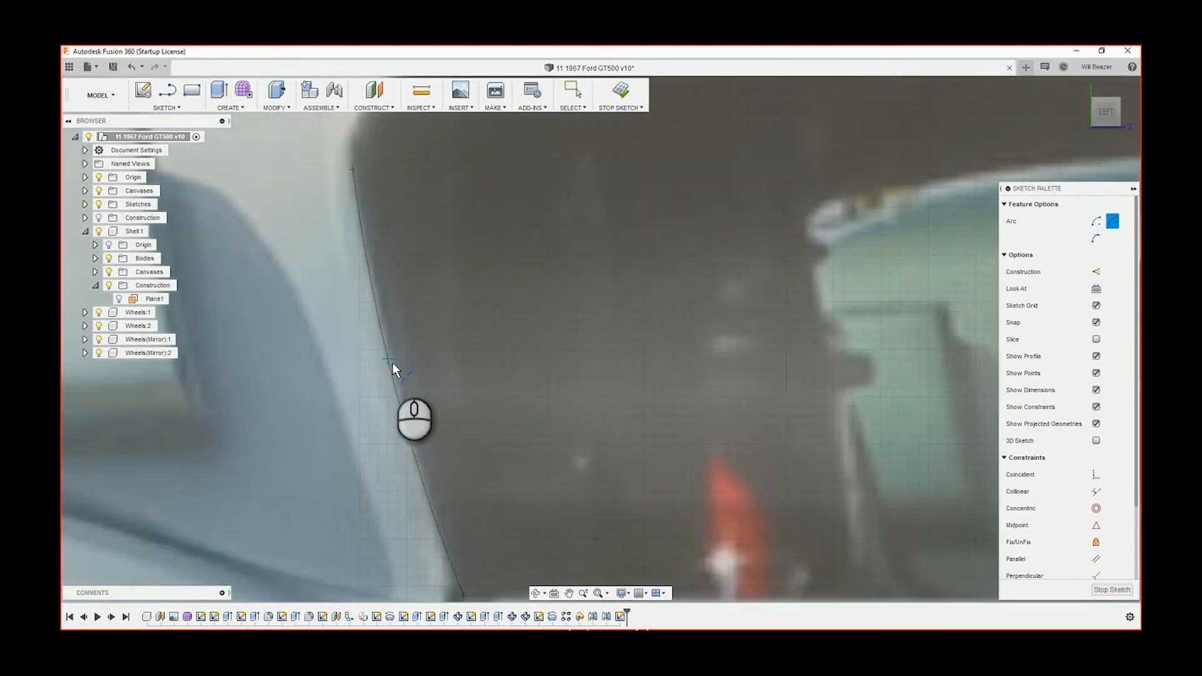
pyautogui.click(403, 373)
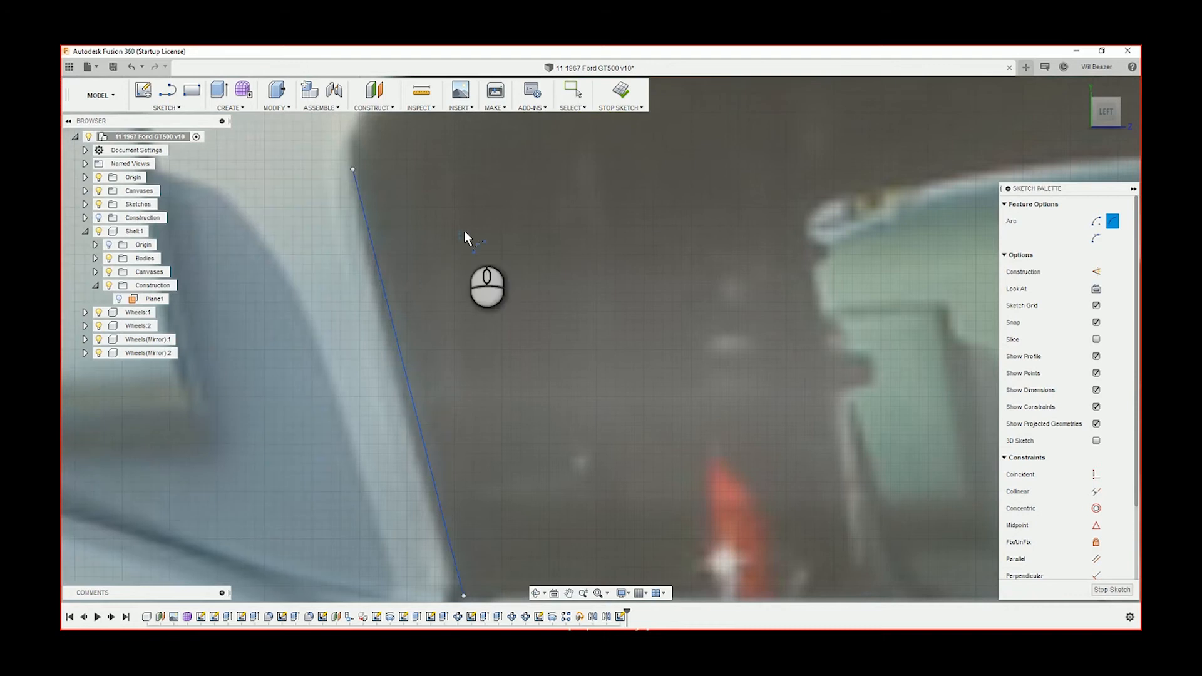
# Step: Draw a three-point arc around the side window's upper rear corner, starting from the end of the rear-edge arc
pyautogui.moveTo(464, 230); pyautogui.dragTo(473, 456, button='middle')
pyautogui.click(362, 395)
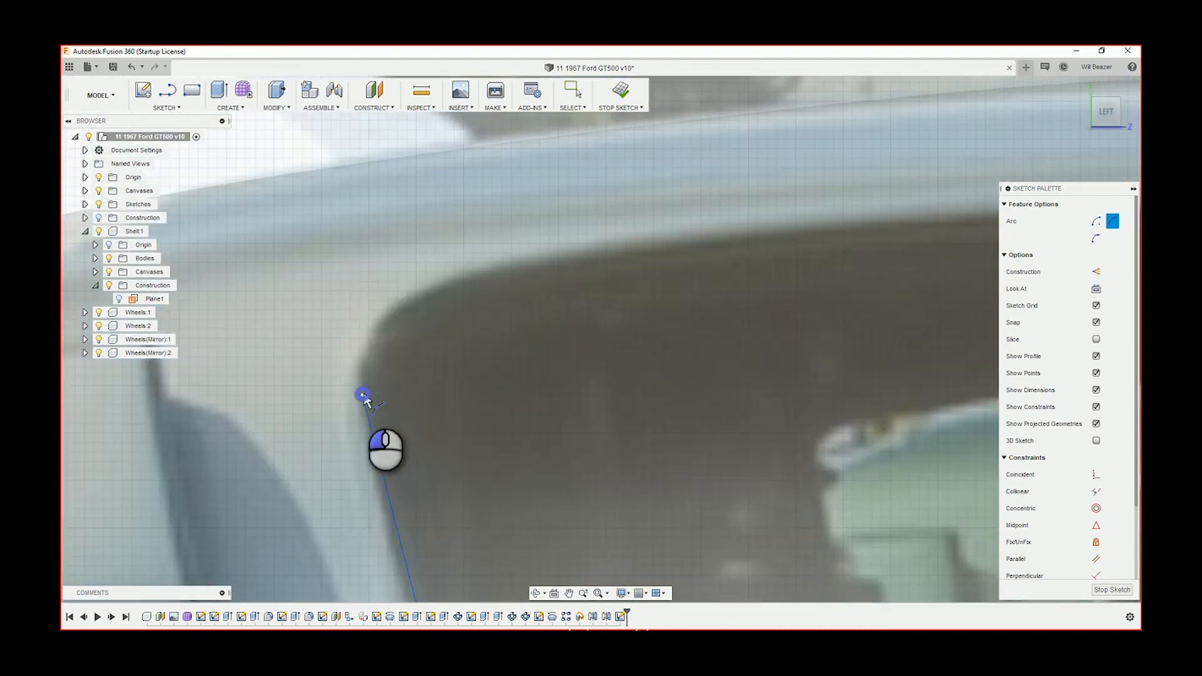
pyautogui.click(434, 290)
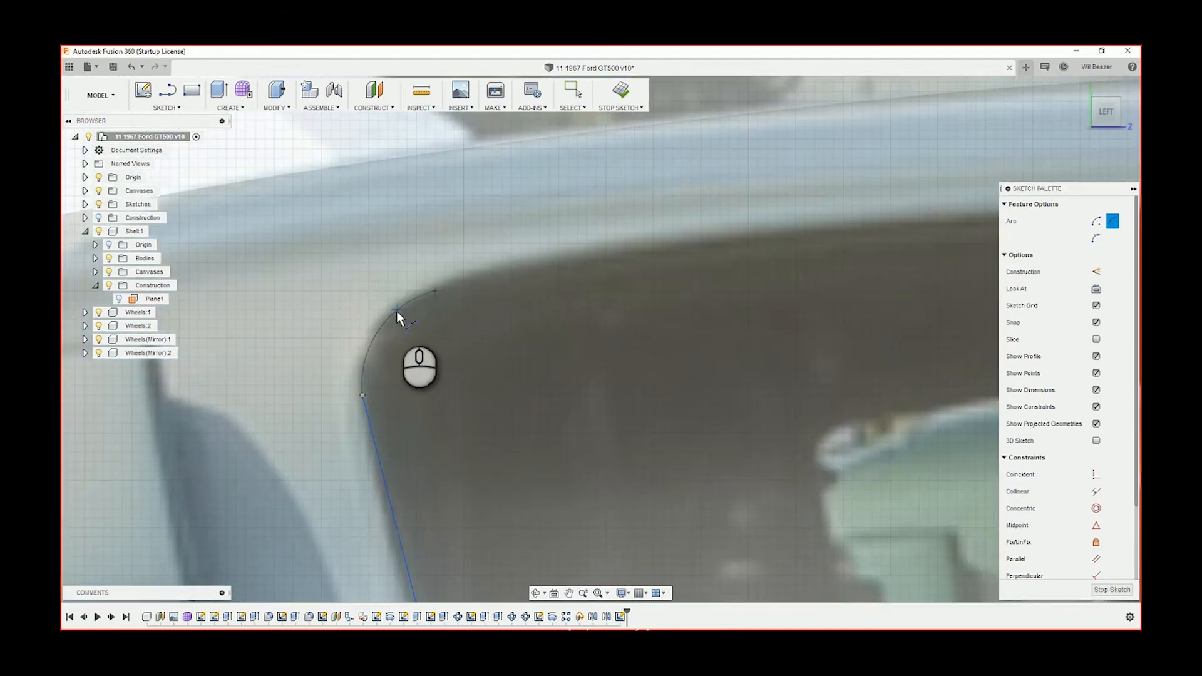
pyautogui.click(397, 310)
pyautogui.scroll(-10, 489, 304)
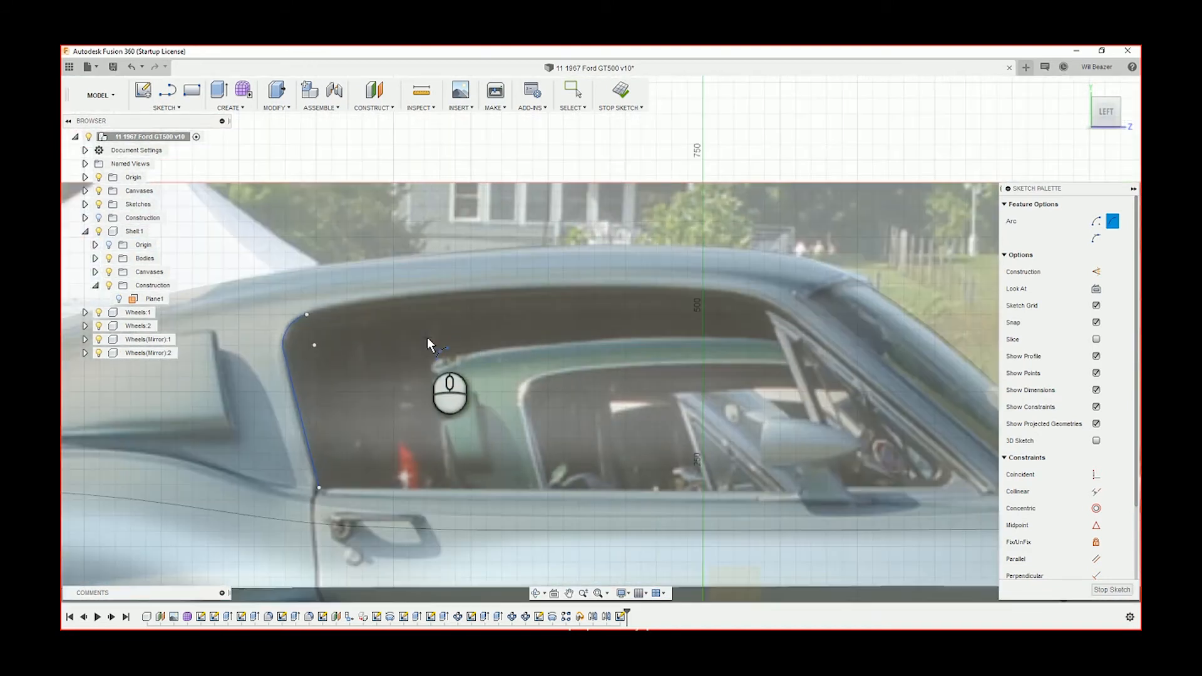
# Step: Try another three-point arc along the window's top edge, and undo the arcs drawn around the window
pyautogui.click(309, 315)
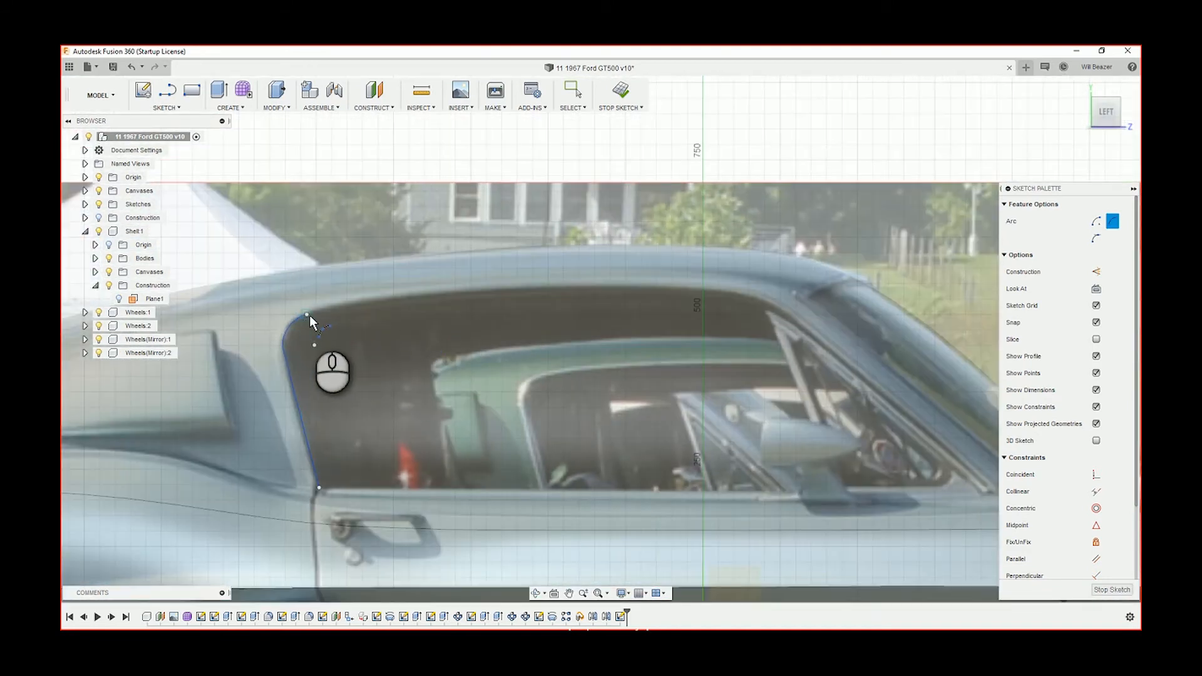
pyautogui.click(412, 296)
pyautogui.scroll(3, 355, 310)
pyautogui.press('Escape')
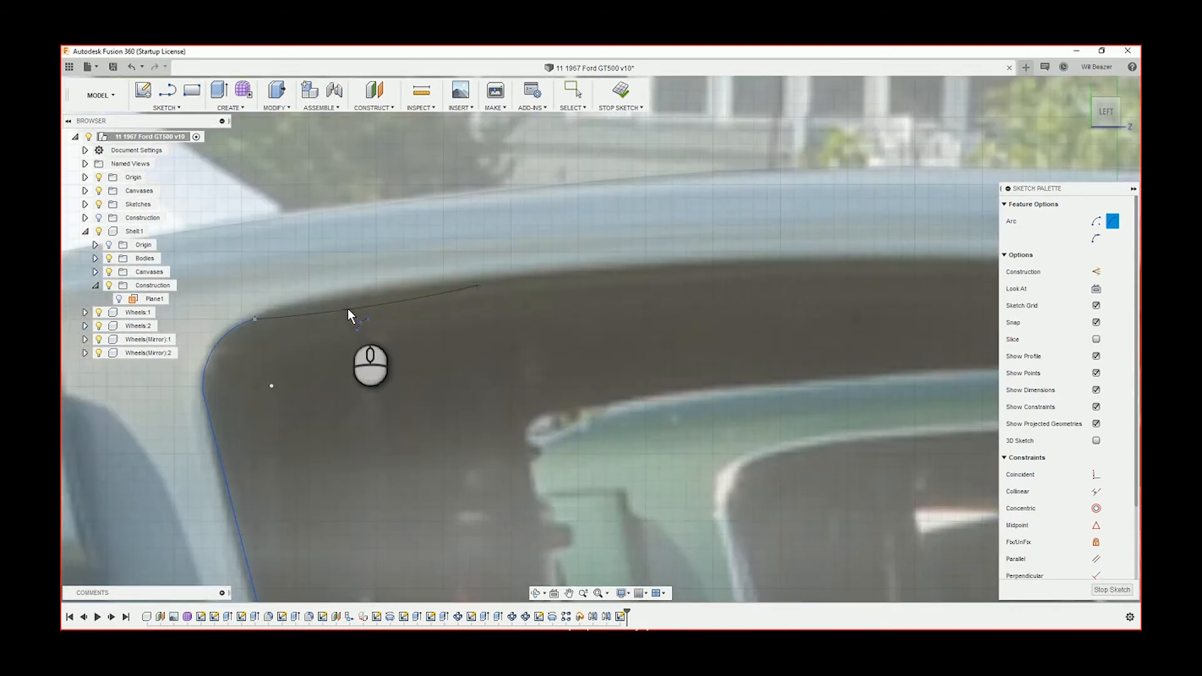
pyautogui.scroll(2, 357, 309)
pyautogui.scroll(-2, 359, 345)
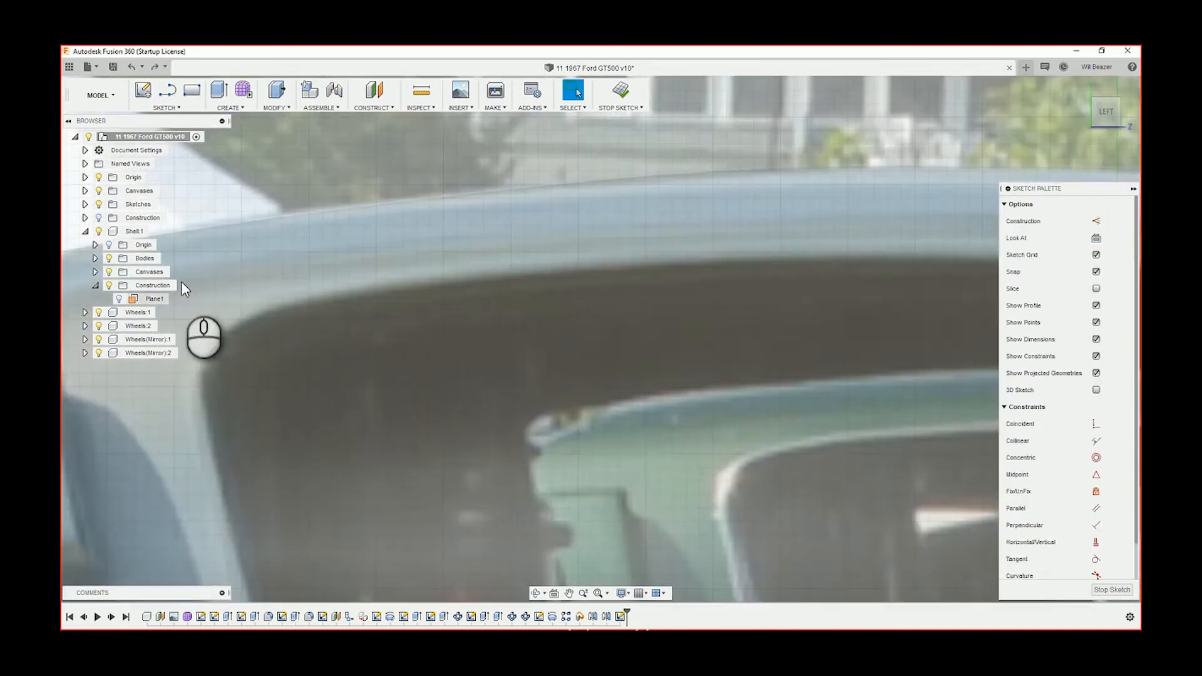
# Step: Start a spline at the side window's lower rear corner and place its second point partway up the rear edge
pyautogui.click(166, 108)
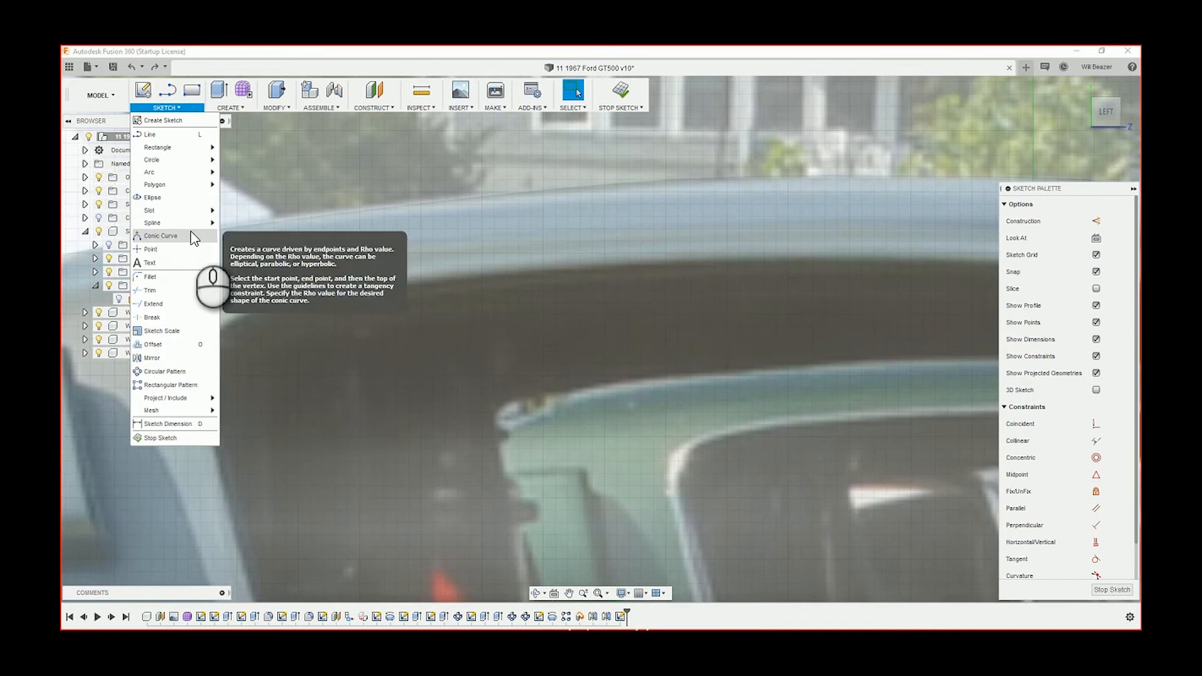
pyautogui.click(238, 223)
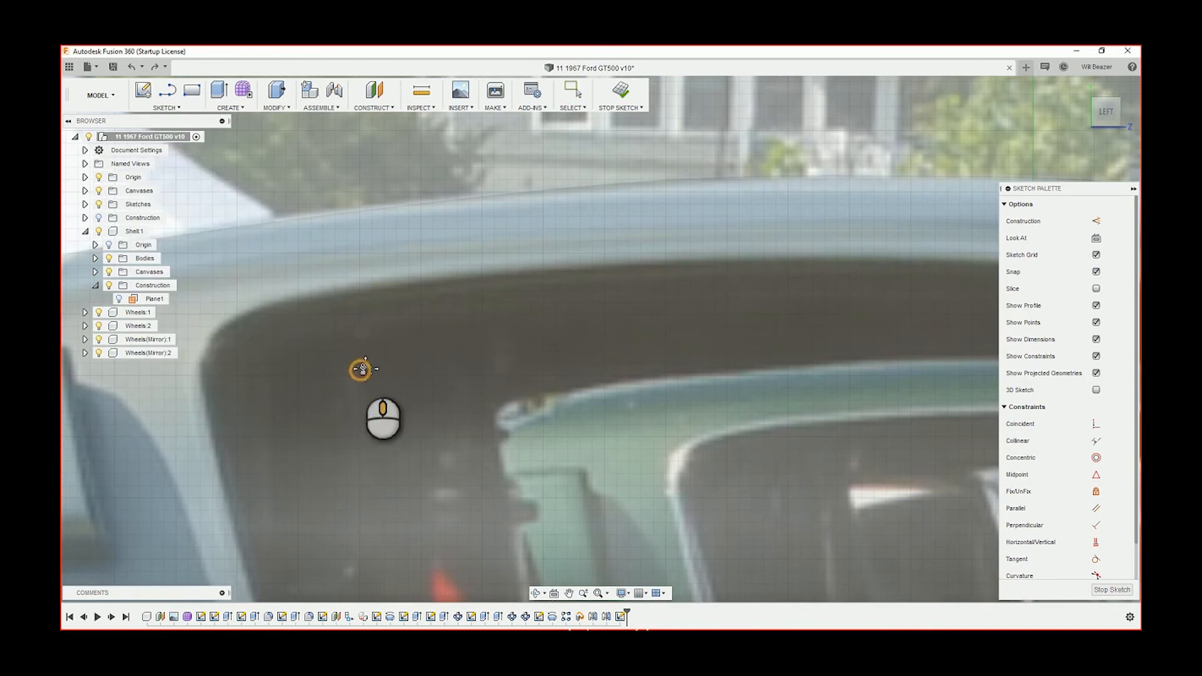
pyautogui.scroll(3, 363, 368)
pyautogui.click(309, 464)
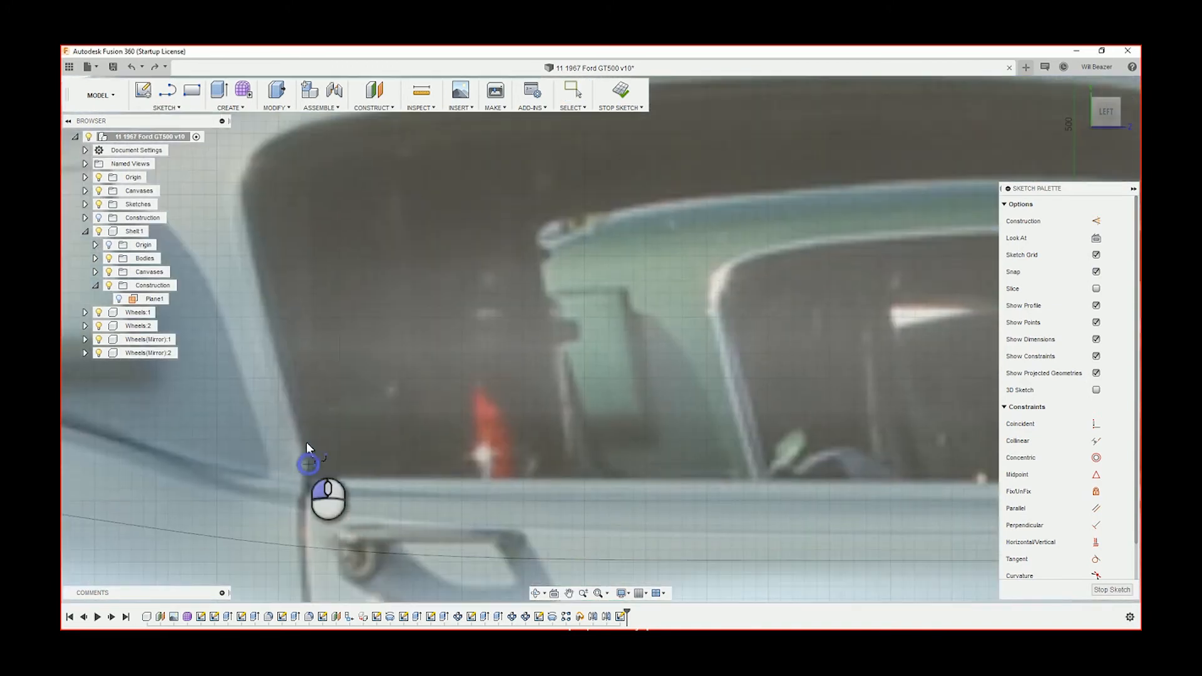
pyautogui.scroll(2, 269, 325)
pyautogui.click(273, 331)
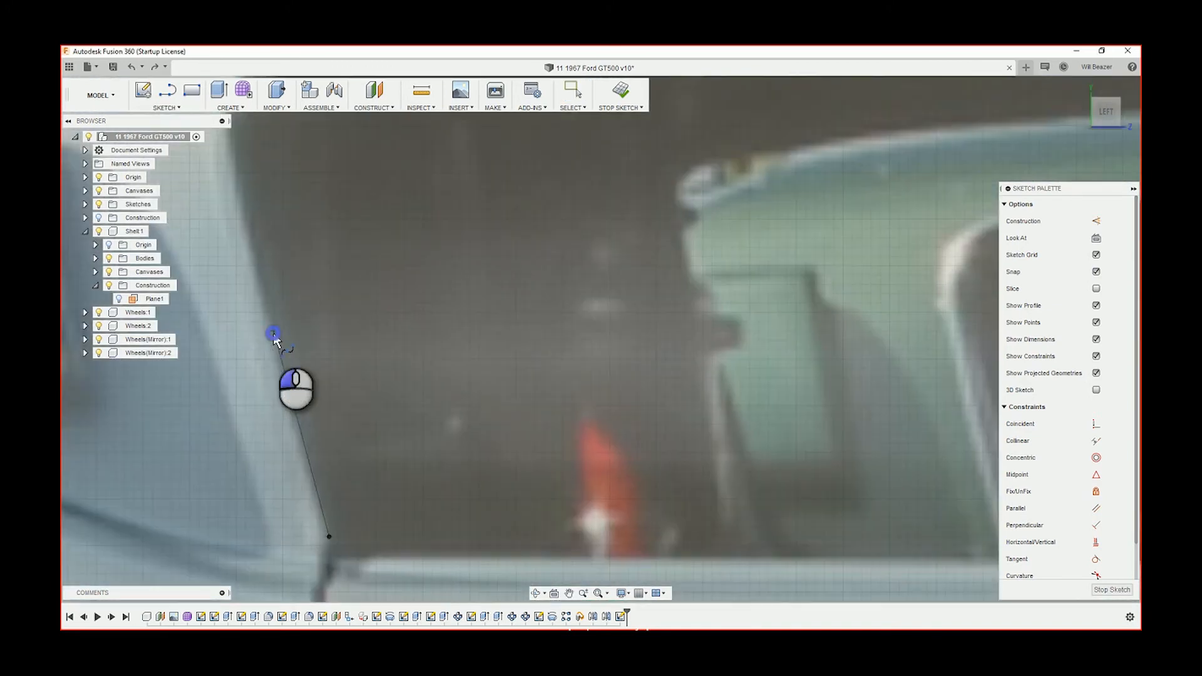
# Step: Continue the spline up the rear edge and around the window's upper rear corner onto the top edge
pyautogui.moveTo(271, 201); pyautogui.dragTo(334, 447, button='middle')
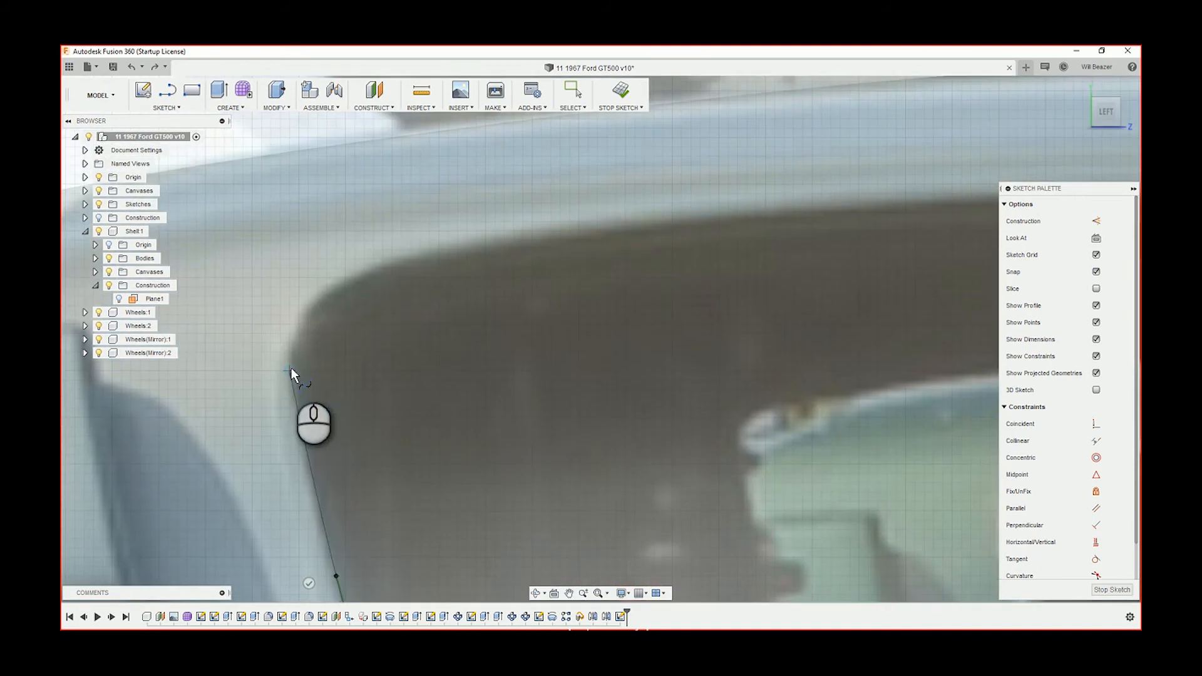
pyautogui.click(290, 361)
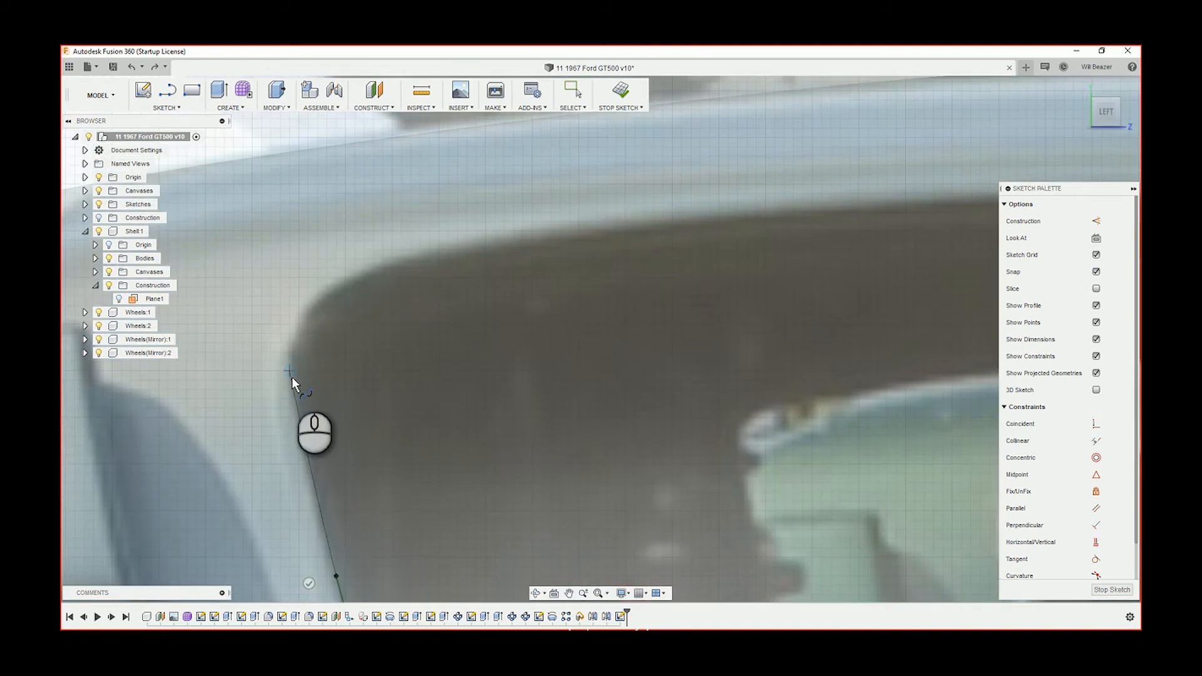
pyautogui.click(290, 379)
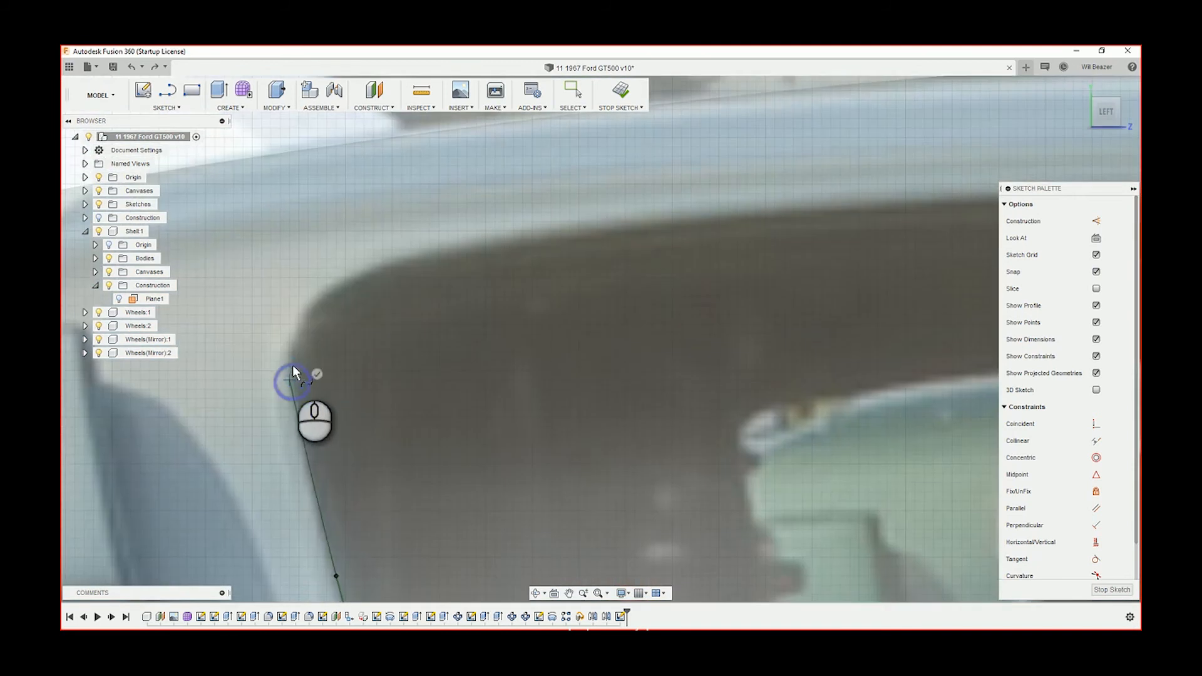
pyautogui.click(308, 316)
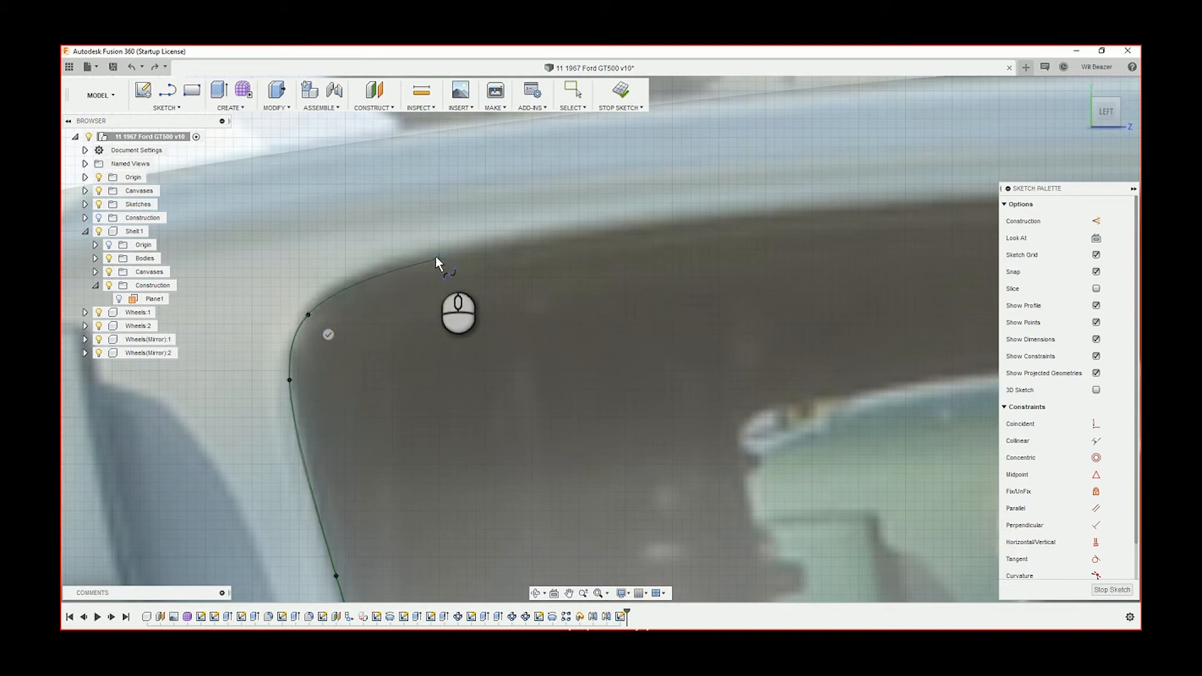
pyautogui.click(438, 258)
# Step: Extend the spline forward with two points along the window's top edge beneath the roof
pyautogui.moveTo(706, 246); pyautogui.dragTo(316, 299, button='middle')
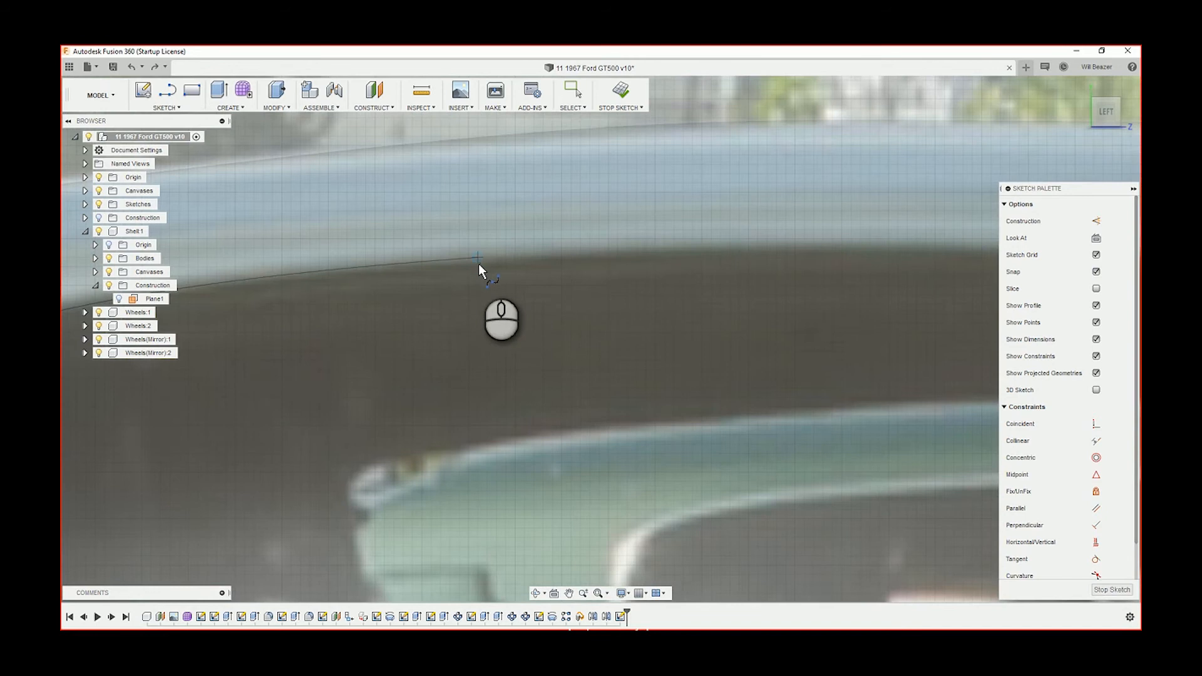
pyautogui.click(478, 262)
pyautogui.scroll(3, 479, 261)
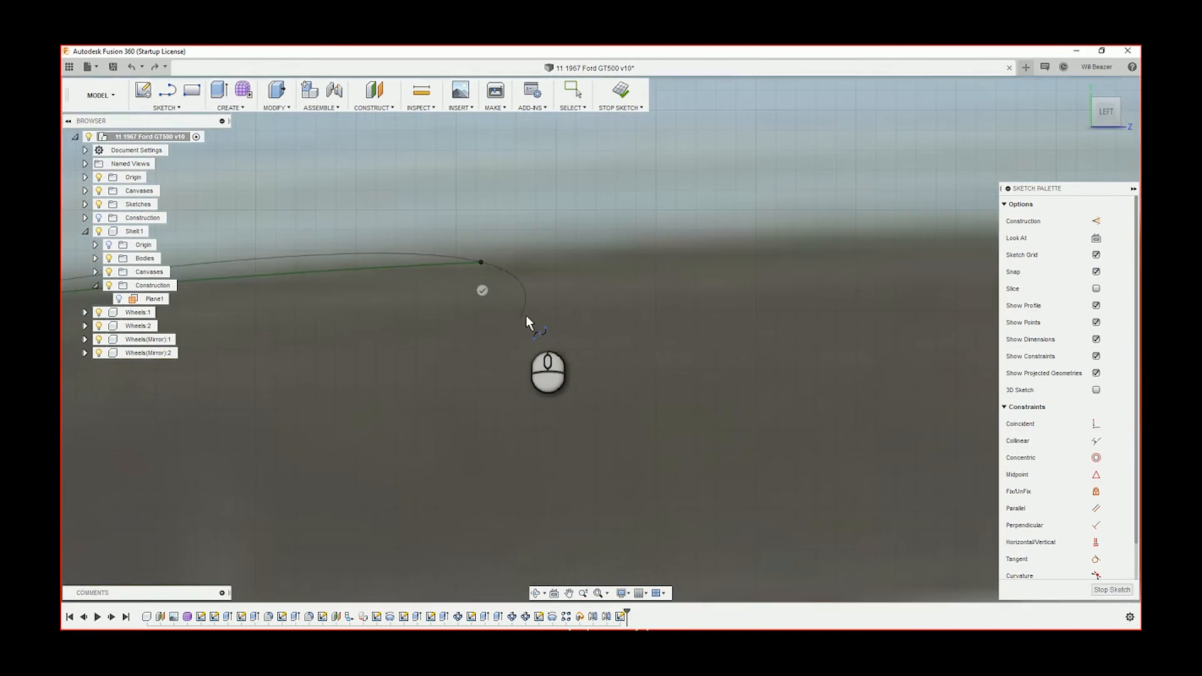
pyautogui.scroll(-5, 526, 314)
pyautogui.moveTo(749, 335); pyautogui.dragTo(446, 358, button='middle')
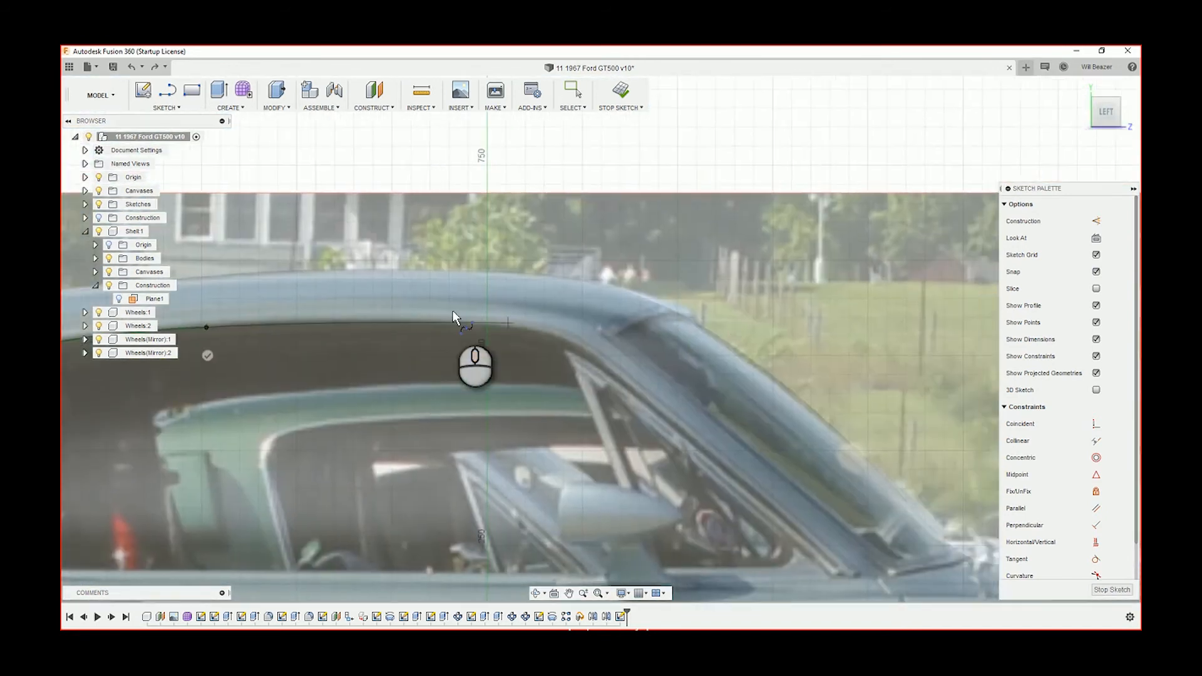
pyautogui.scroll(2, 378, 307)
pyautogui.scroll(2, 482, 336)
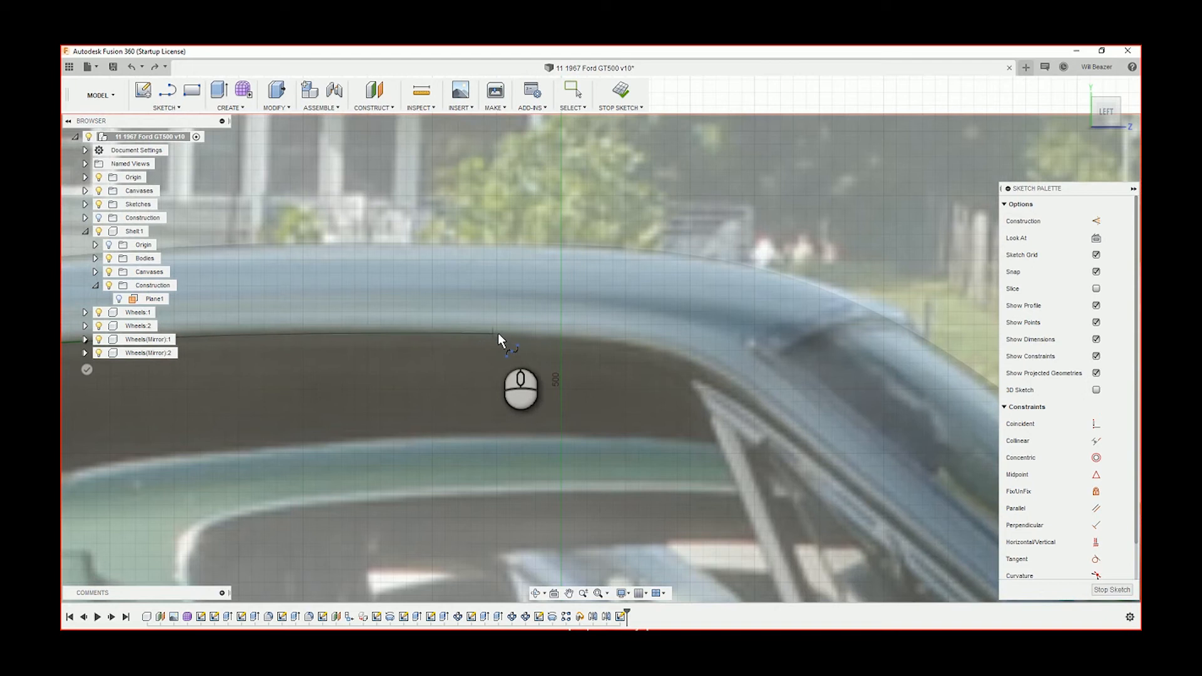
pyautogui.click(505, 332)
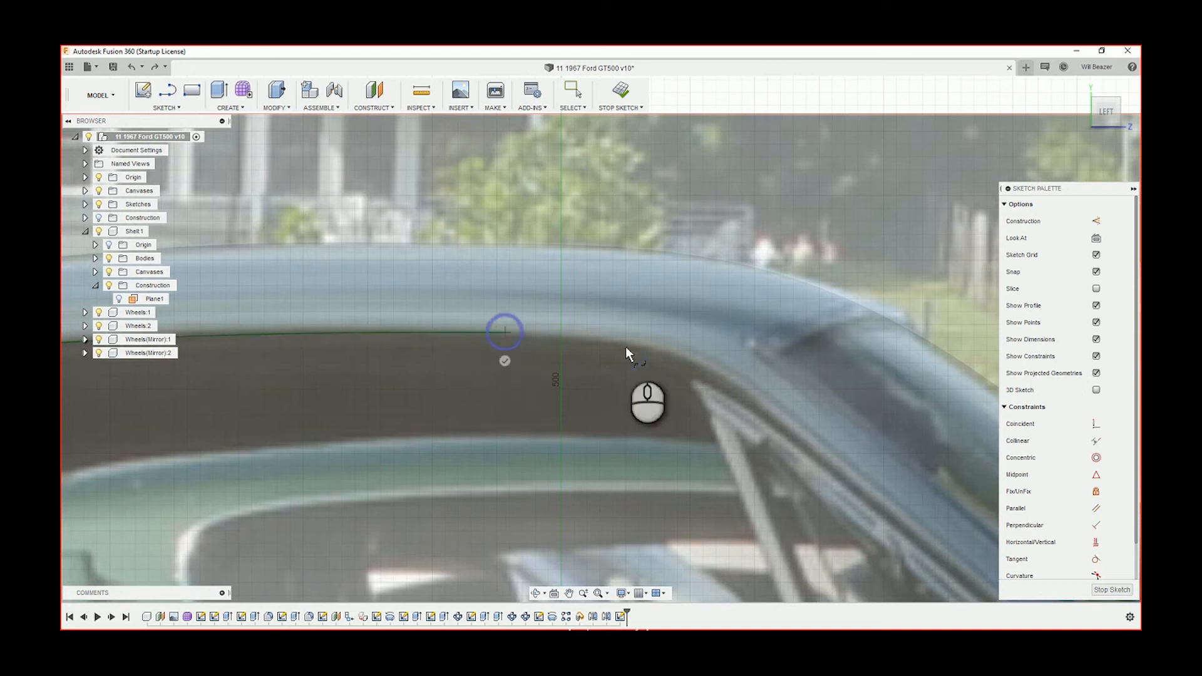
# Step: Carry the spline around the window's upper front bend and down the windshield pillar with three more points
pyautogui.moveTo(665, 370); pyautogui.dragTo(519, 333, button='middle')
pyautogui.click(538, 318)
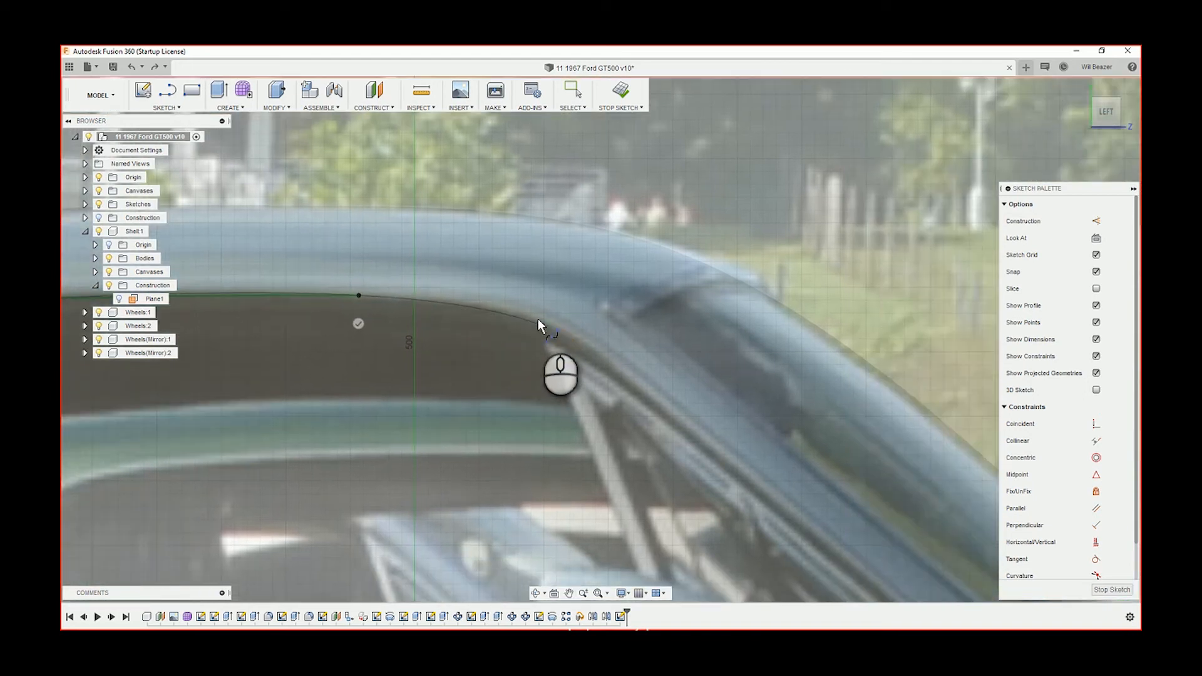
pyautogui.moveTo(651, 386); pyautogui.dragTo(480, 294, button='middle')
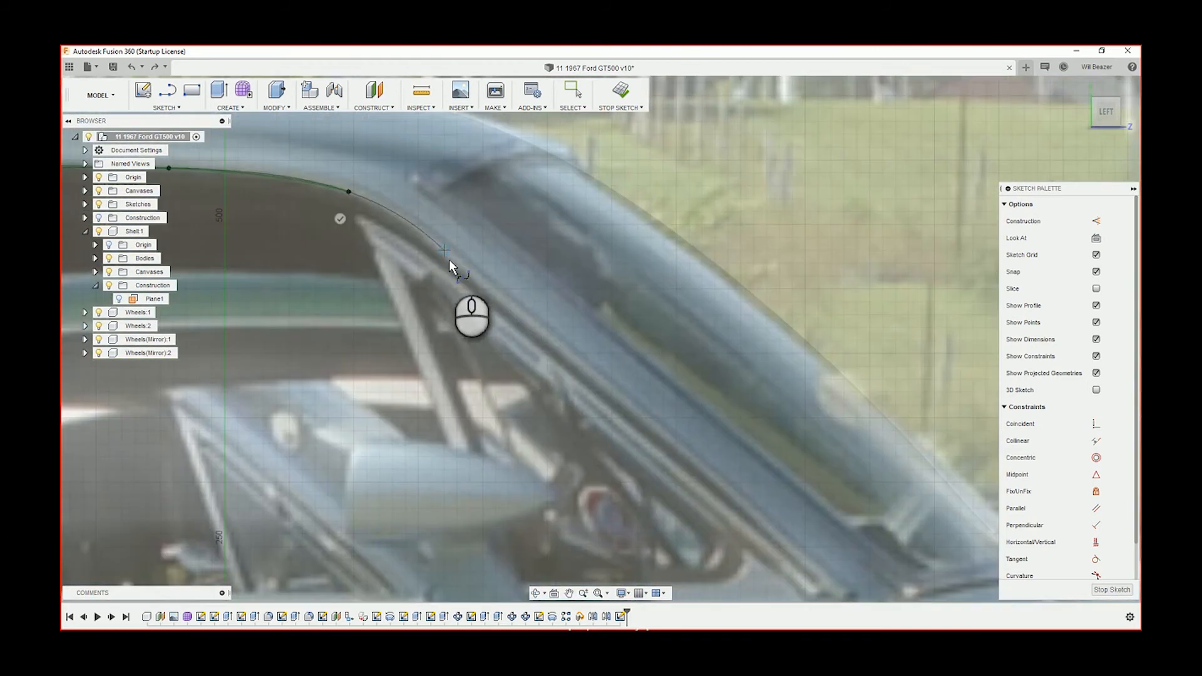
pyautogui.click(482, 289)
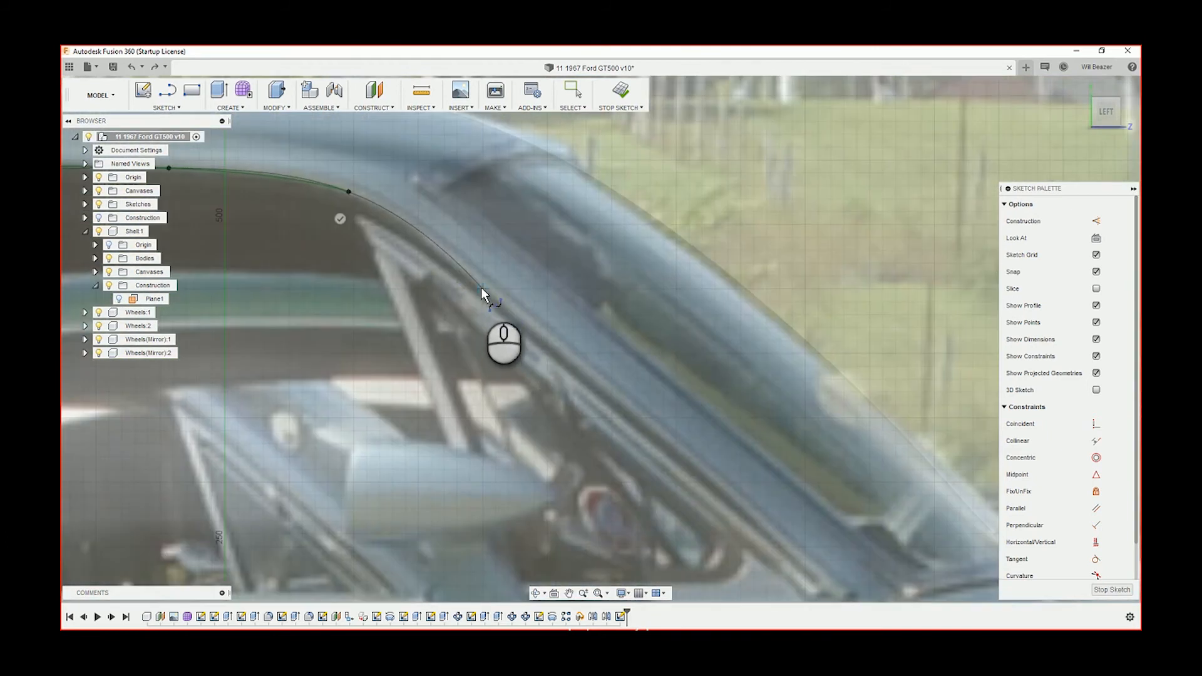
pyautogui.click(636, 421)
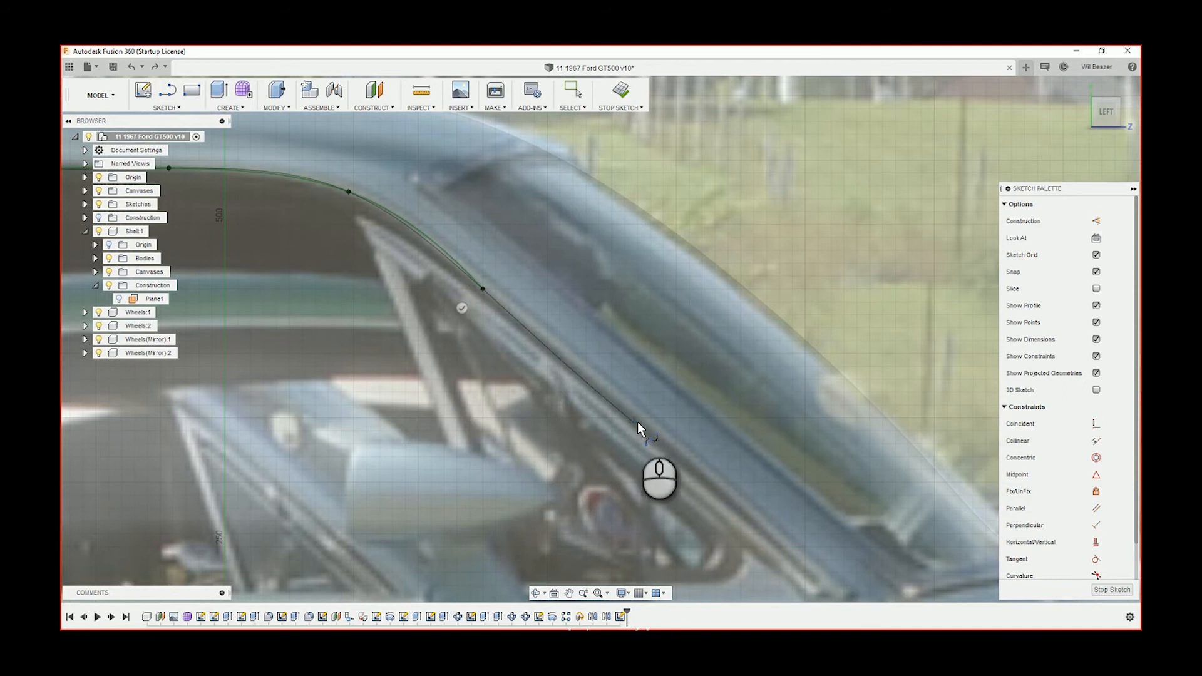
# Step: Take the spline down to the window's lower front corner and around it onto the bottom edge
pyautogui.moveTo(679, 490)
pyautogui.mouseDown(button='middle')
pyautogui.moveTo(645, 424)
pyautogui.moveTo(621, 410)
pyautogui.mouseUp(button='middle')
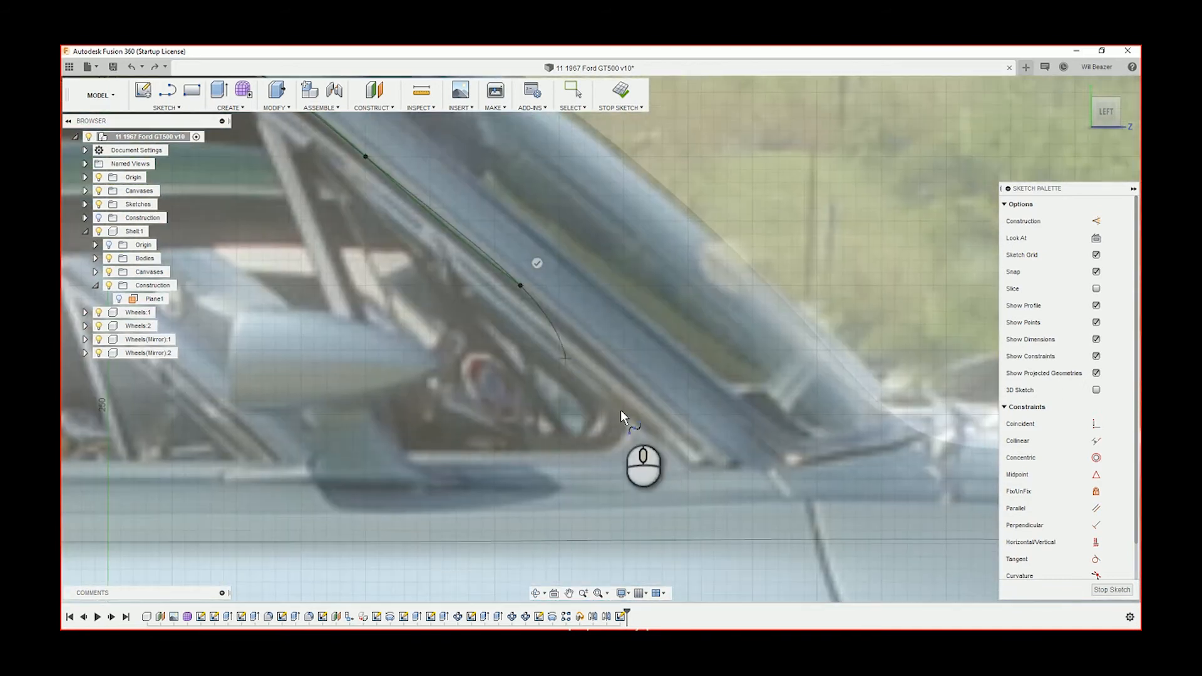
pyautogui.click(690, 425)
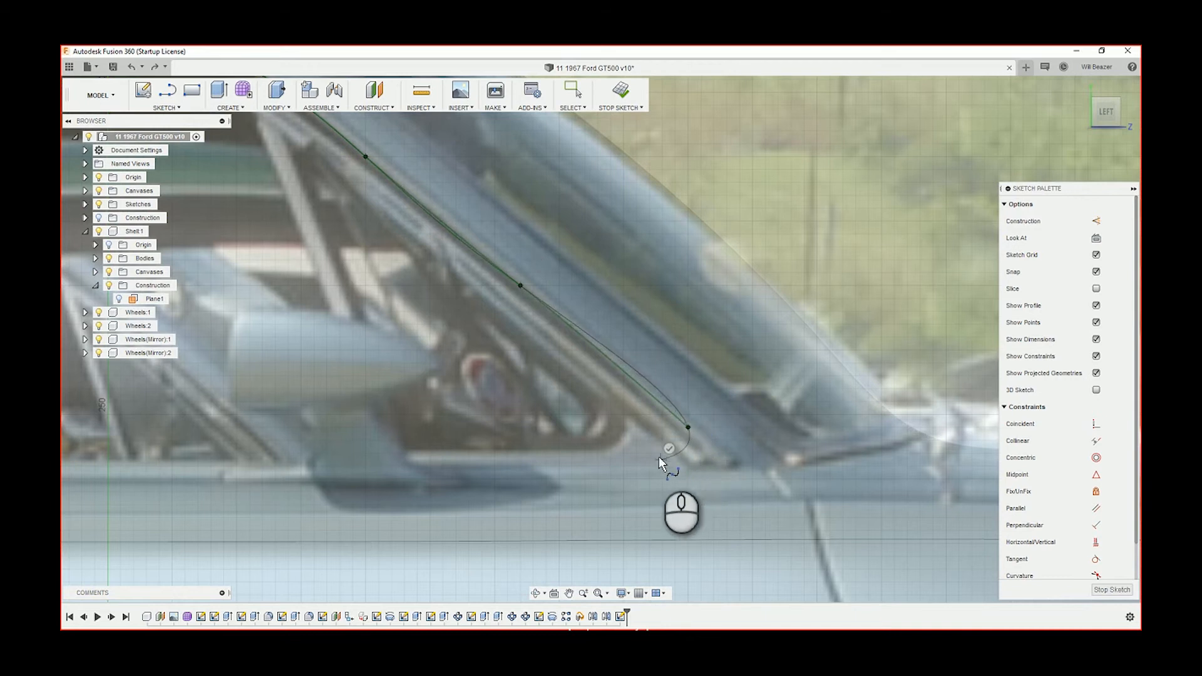
pyautogui.click(603, 449)
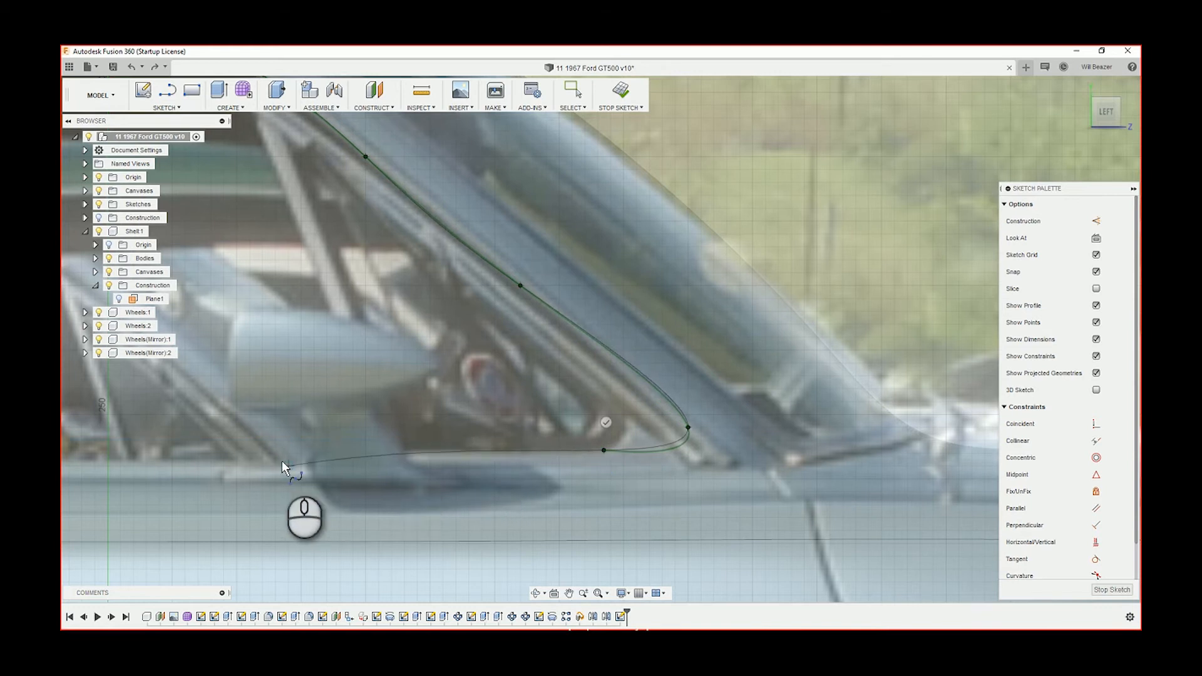
# Step: Carry the spline rearward along the window's bottom edge and close it at its starting point in the lower rear corner
pyautogui.click(258, 459)
pyautogui.moveTo(303, 459); pyautogui.dragTo(825, 420, button='middle')
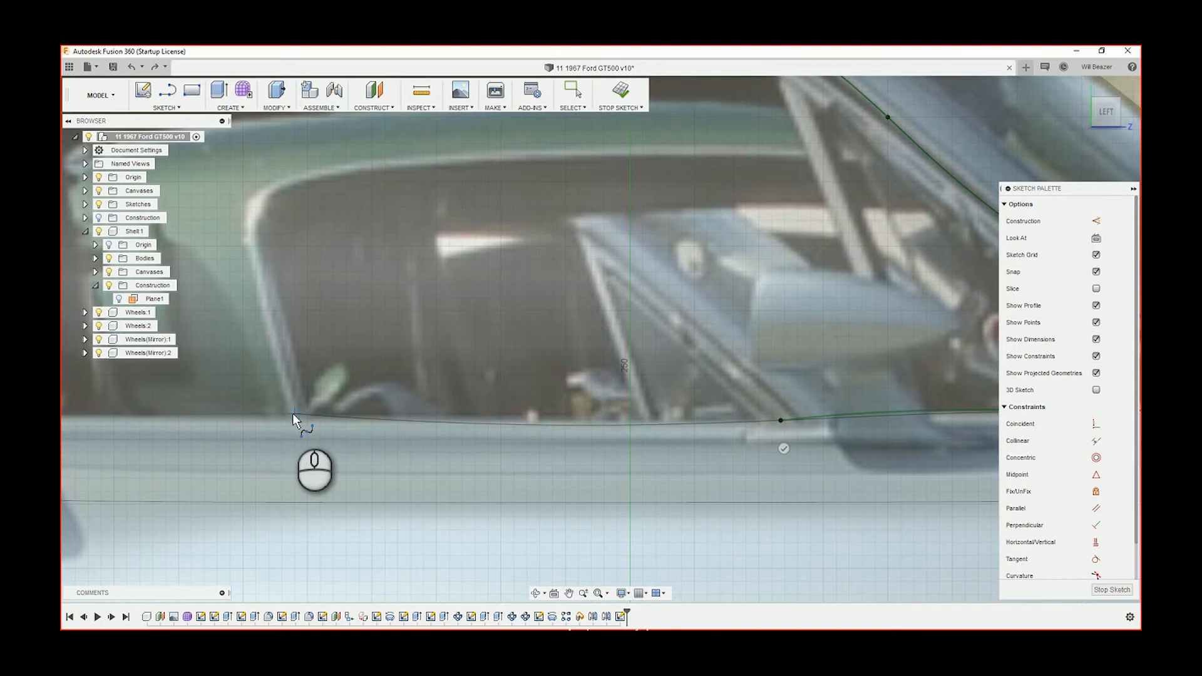
pyautogui.moveTo(292, 413); pyautogui.dragTo(696, 407, button='middle')
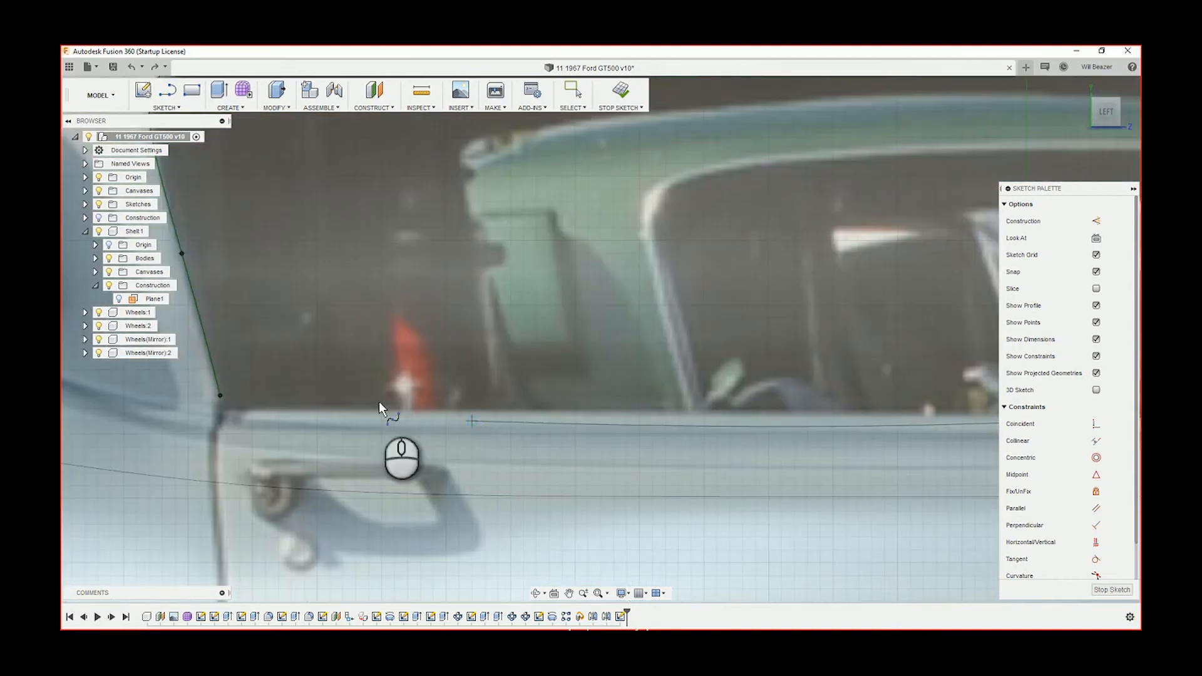
pyautogui.click(242, 407)
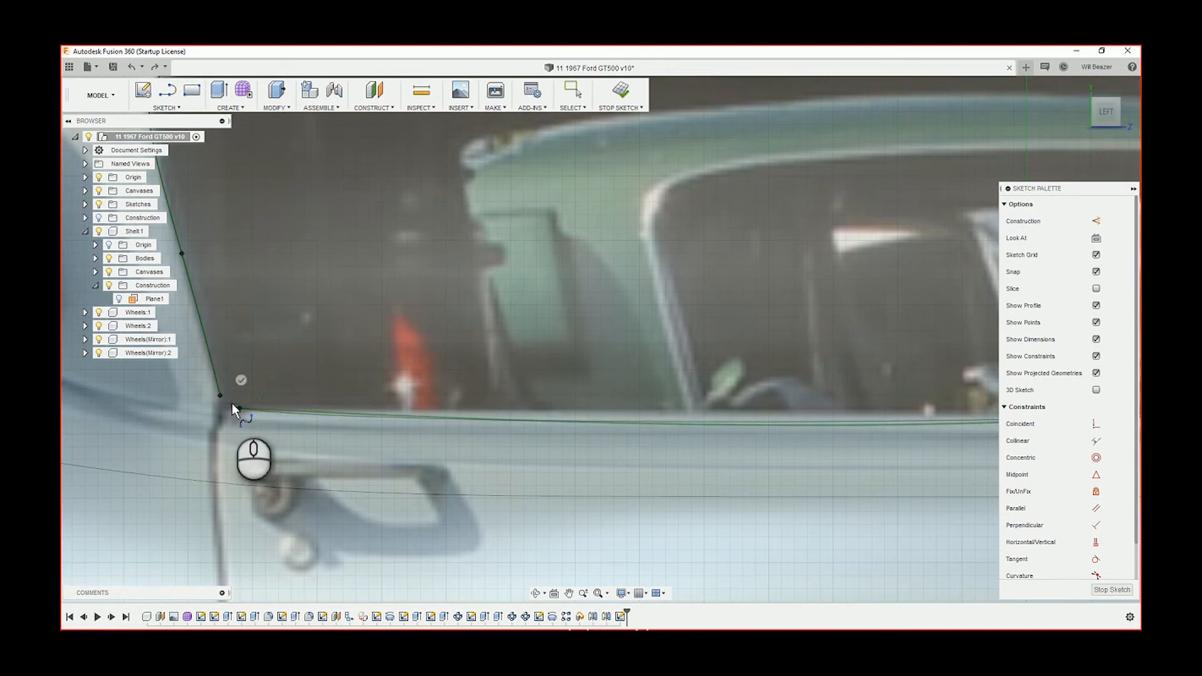
pyautogui.click(222, 398)
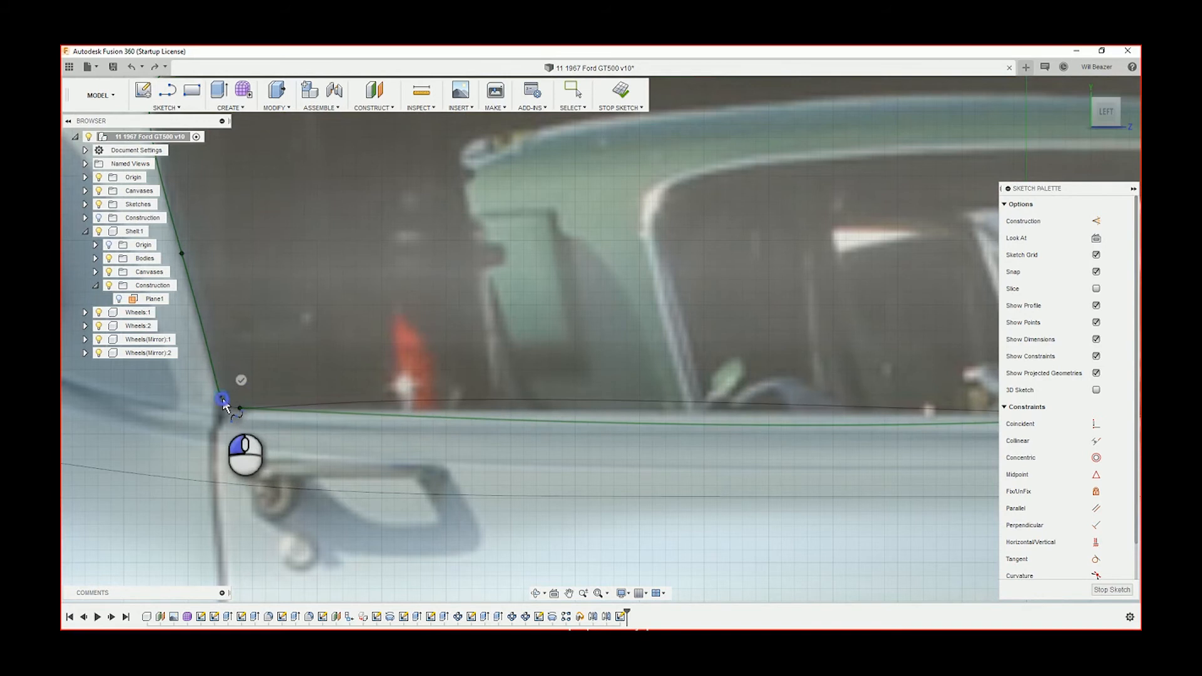
pyautogui.scroll(-3, 388, 385)
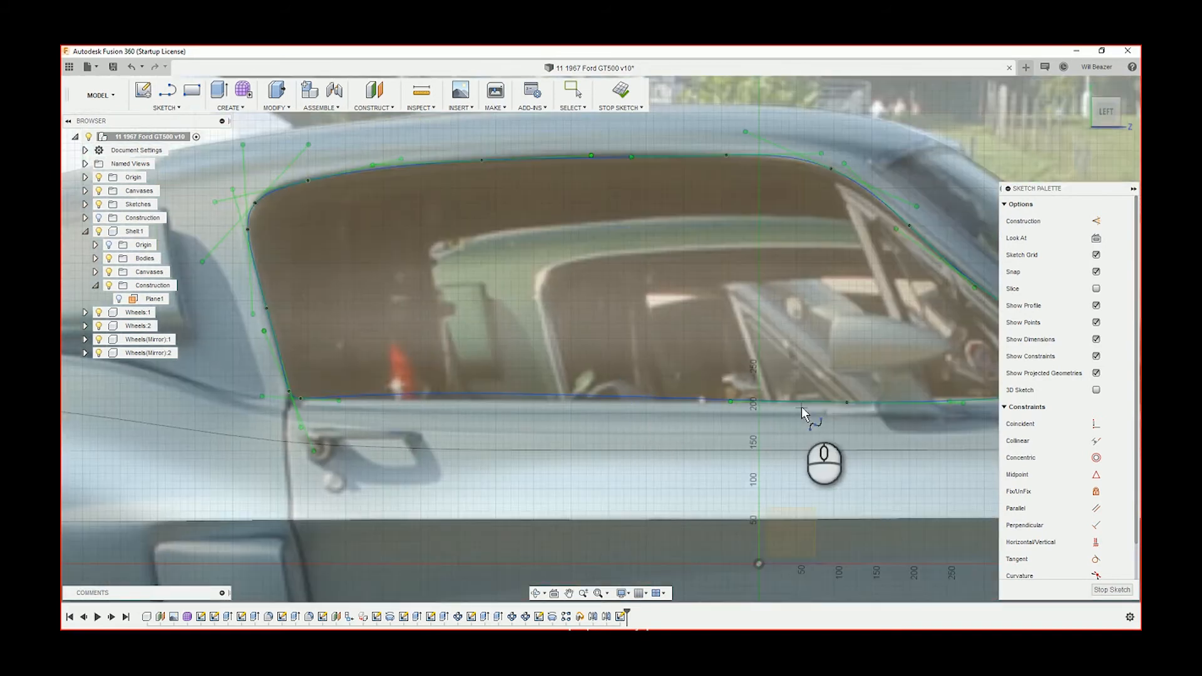
pyautogui.click(571, 90)
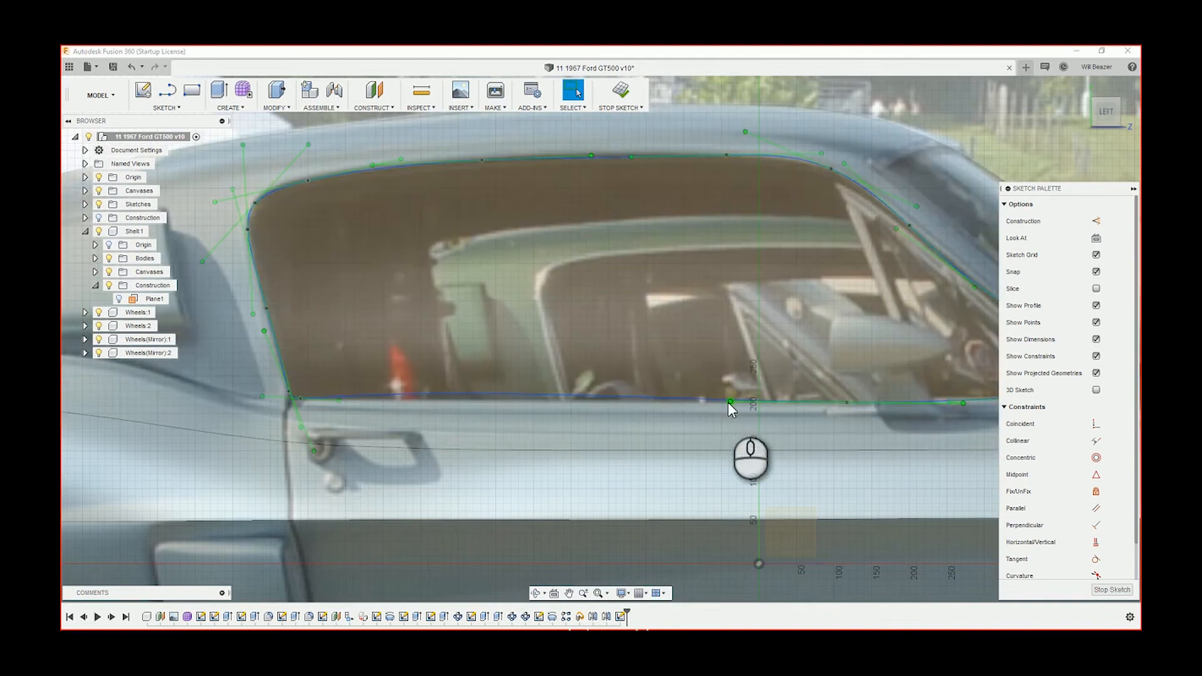
# Step: Try to straighten the window's bottom edge by adjusting the spline's tangent handles below the mirror and at the lower rear corner
pyautogui.click(662, 406)
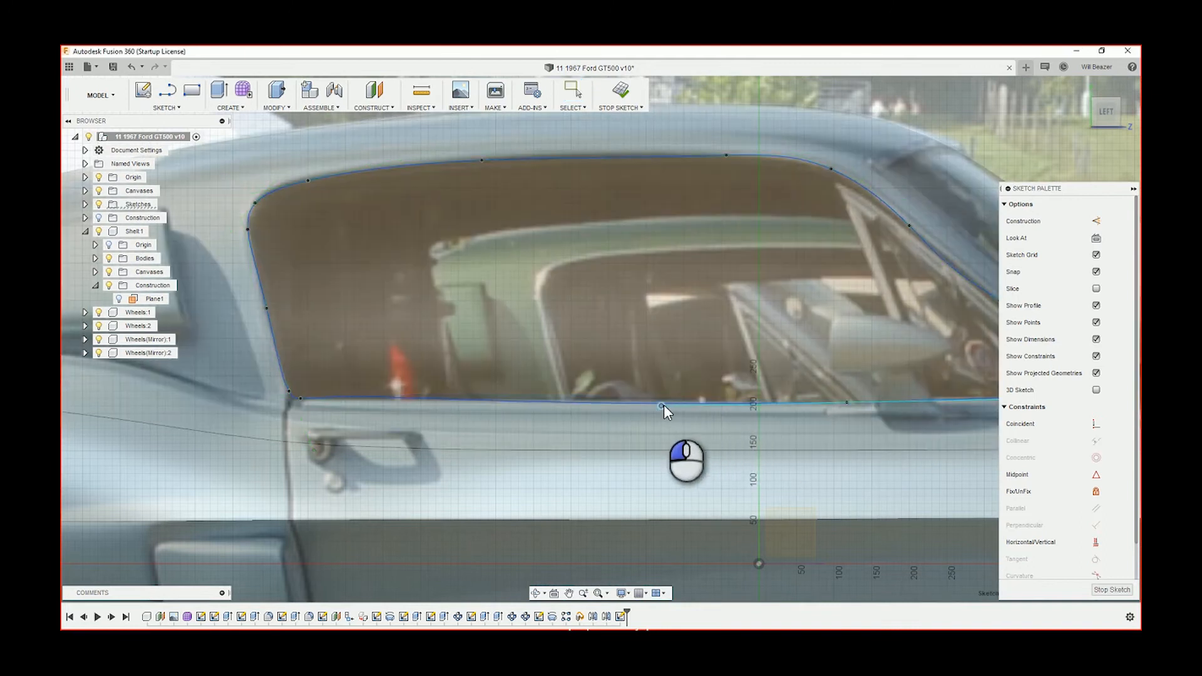
pyautogui.moveTo(855, 485); pyautogui.dragTo(612, 471, button='middle')
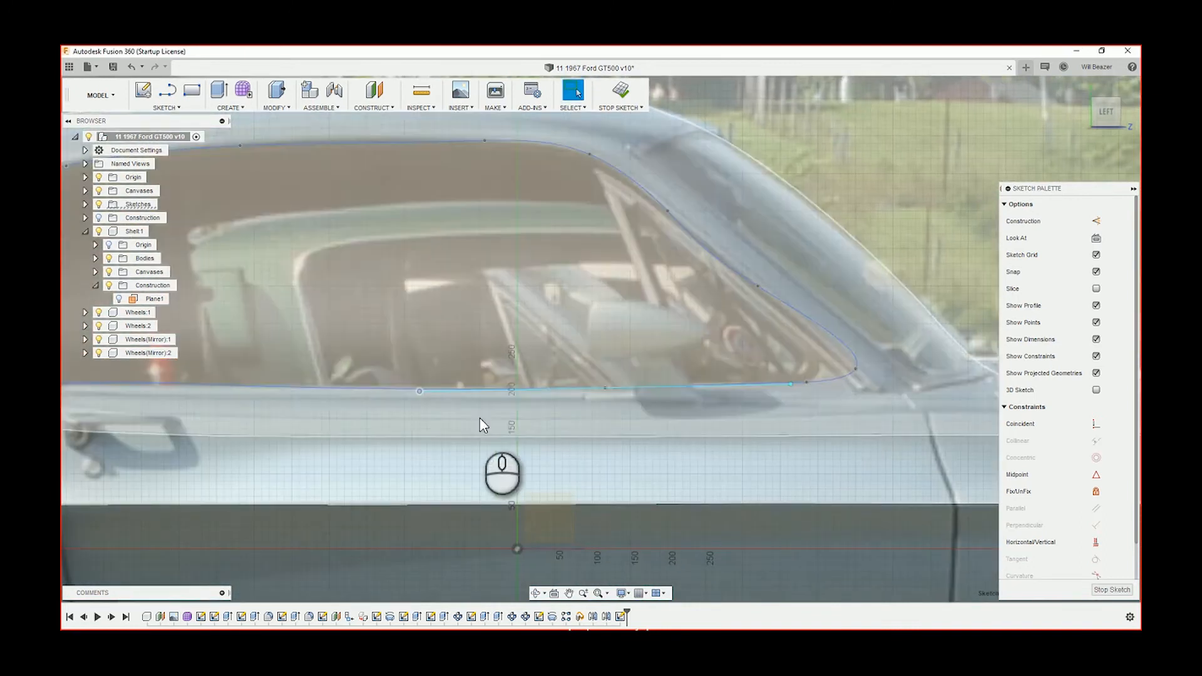
pyautogui.moveTo(483, 426); pyautogui.dragTo(885, 421, button='middle')
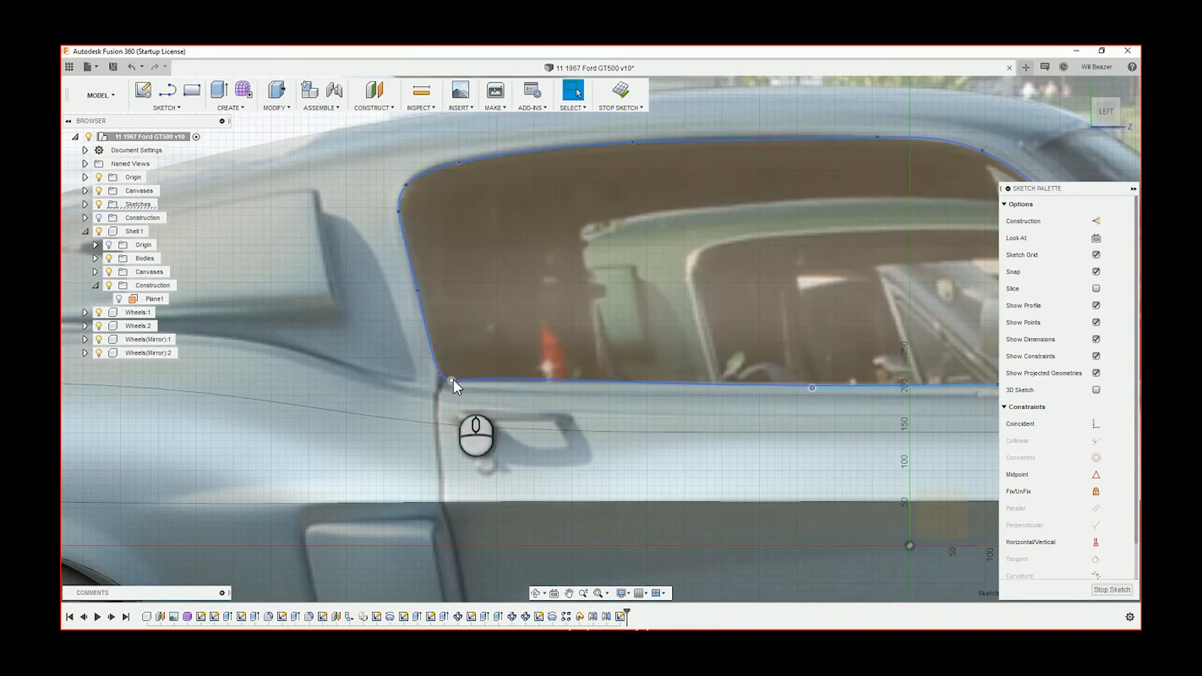
pyautogui.click(453, 380)
pyautogui.moveTo(478, 382)
pyautogui.mouseDown()
pyautogui.moveTo(464, 396)
pyautogui.moveTo(521, 379)
pyautogui.mouseUp()
pyautogui.scroll(6, 468, 384)
pyautogui.scroll(-3, 463, 385)
pyautogui.scroll(-5, 562, 422)
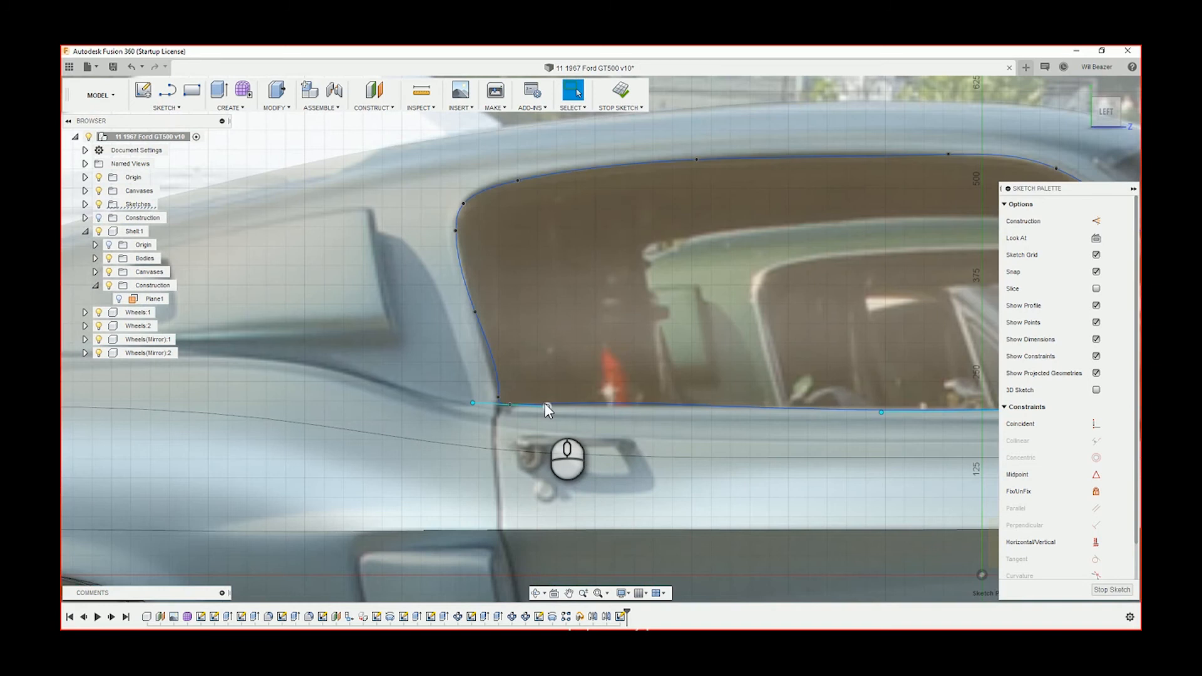
# Step: Undo the tangent handle adjustments, keeping the closed window spline
pyautogui.hotkey('ctrl', 'z')
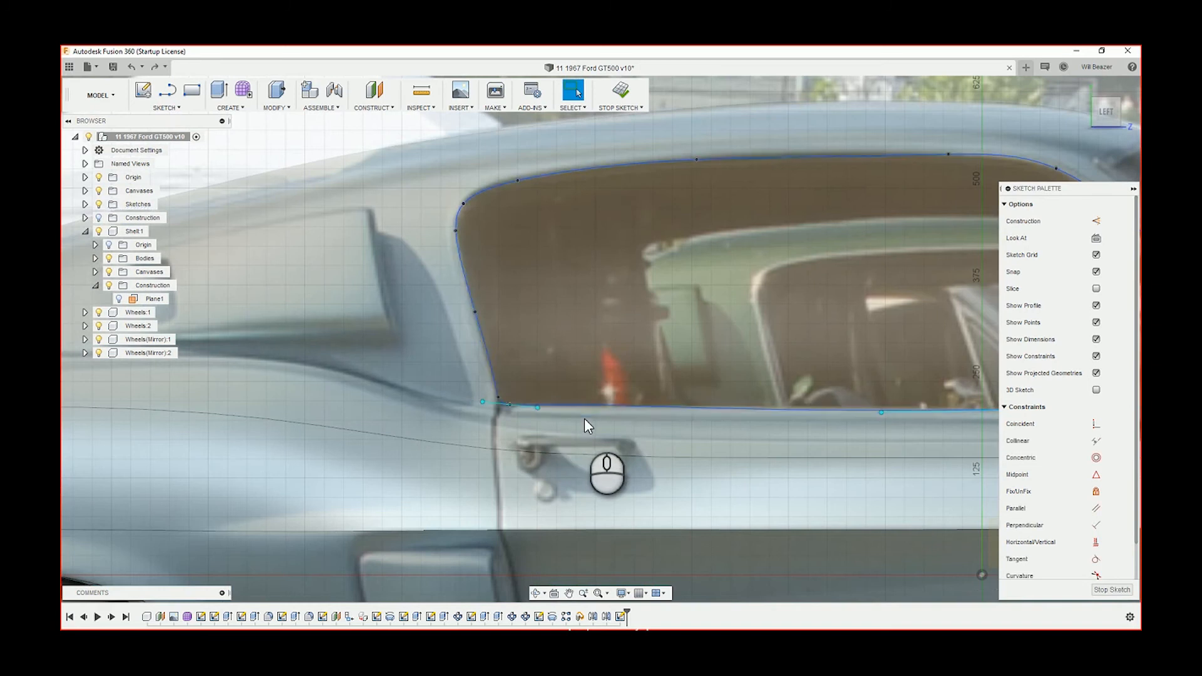
pyautogui.click(584, 420)
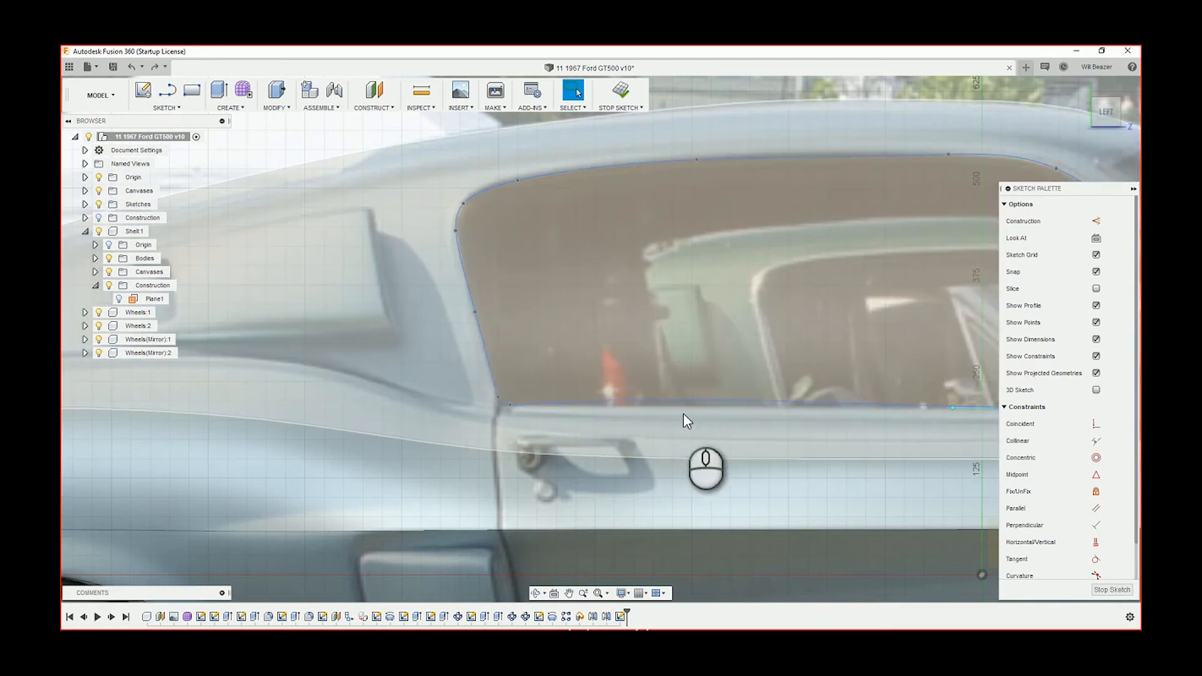
pyautogui.hotkey('ctrl', 'z')
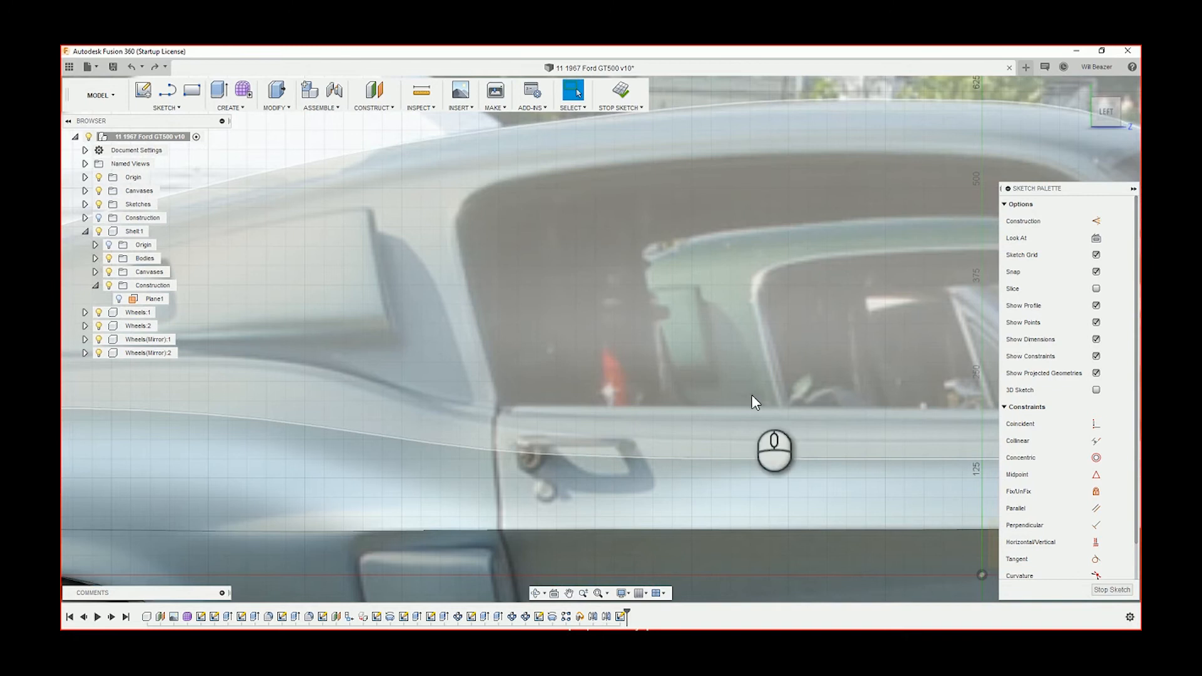
pyautogui.scroll(-3, 727, 413)
pyautogui.click(151, 66)
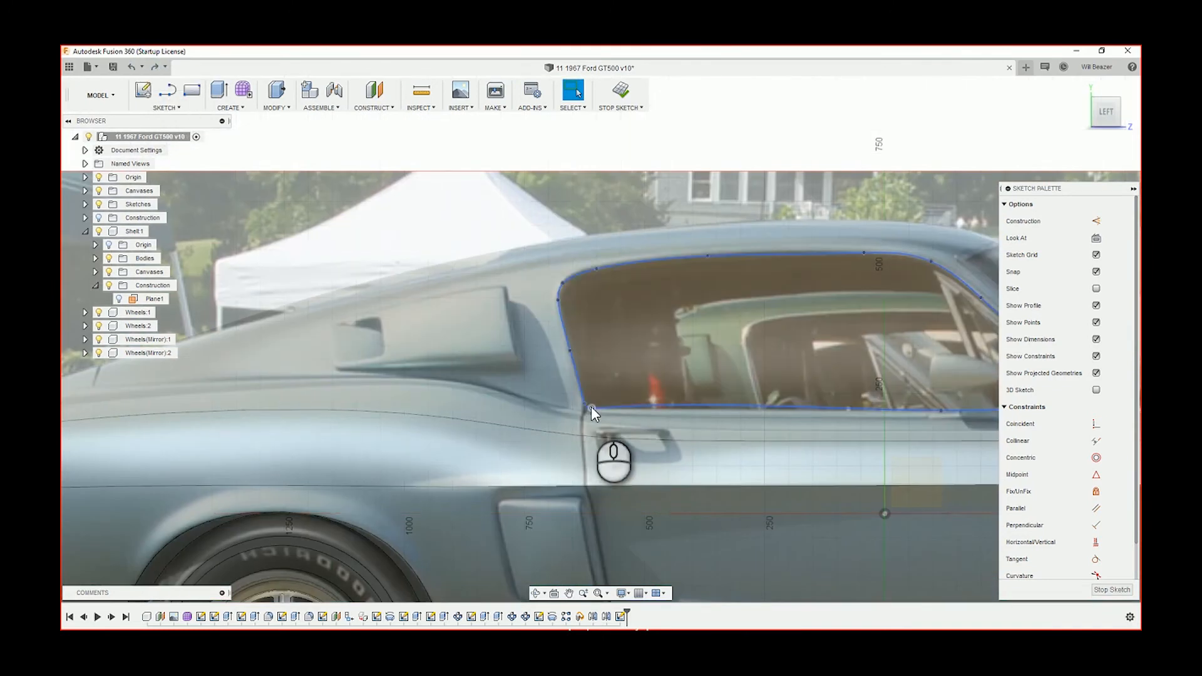
# Step: Try to trim the closed spline along the window's bottom edge near the lower rear corner, and undo the trim
pyautogui.scroll(5, 591, 407)
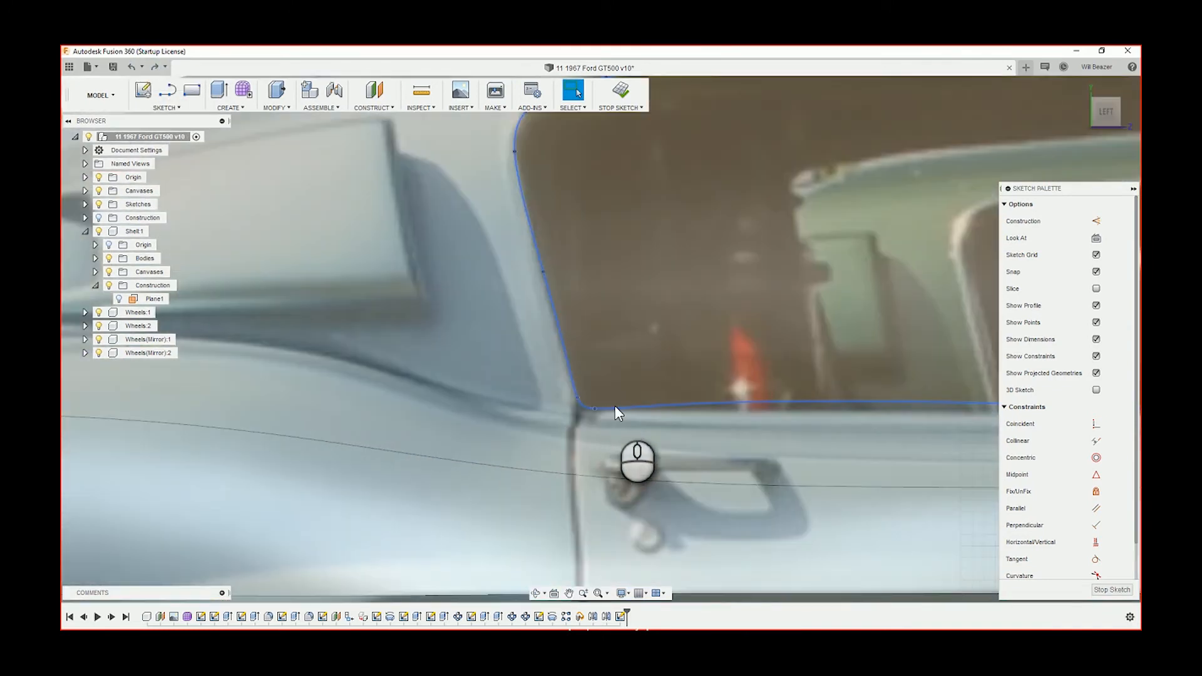
pyautogui.click(615, 408)
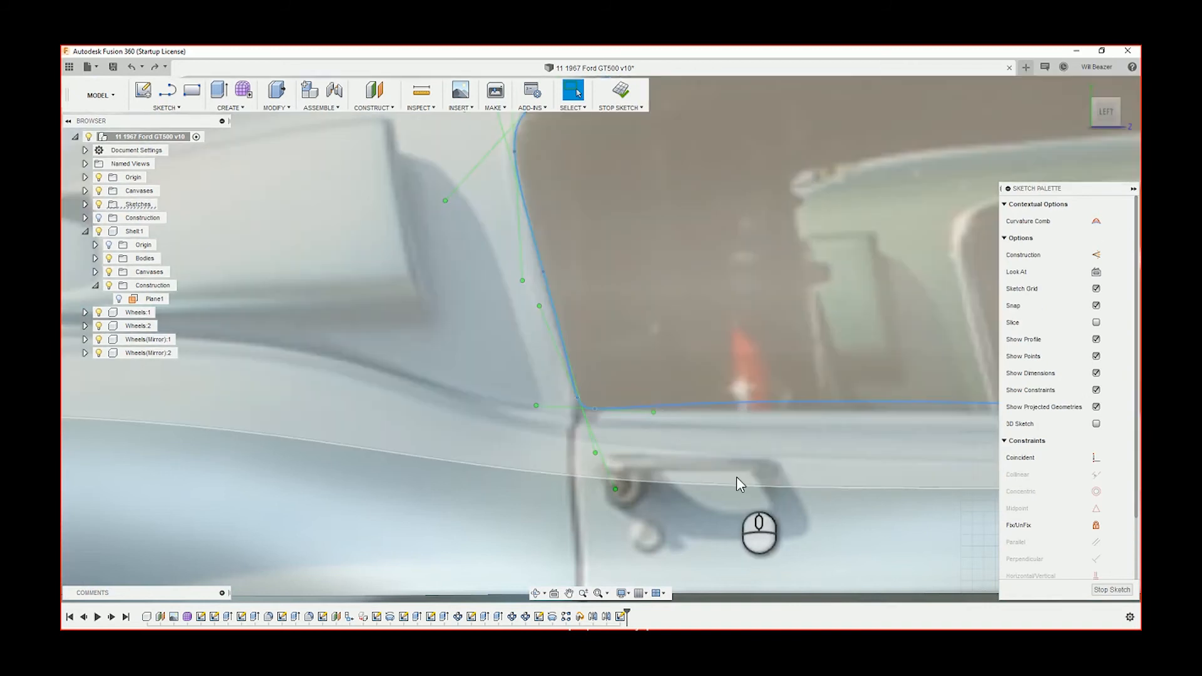
pyautogui.click(731, 423)
pyautogui.press('t')
pyautogui.click(735, 402)
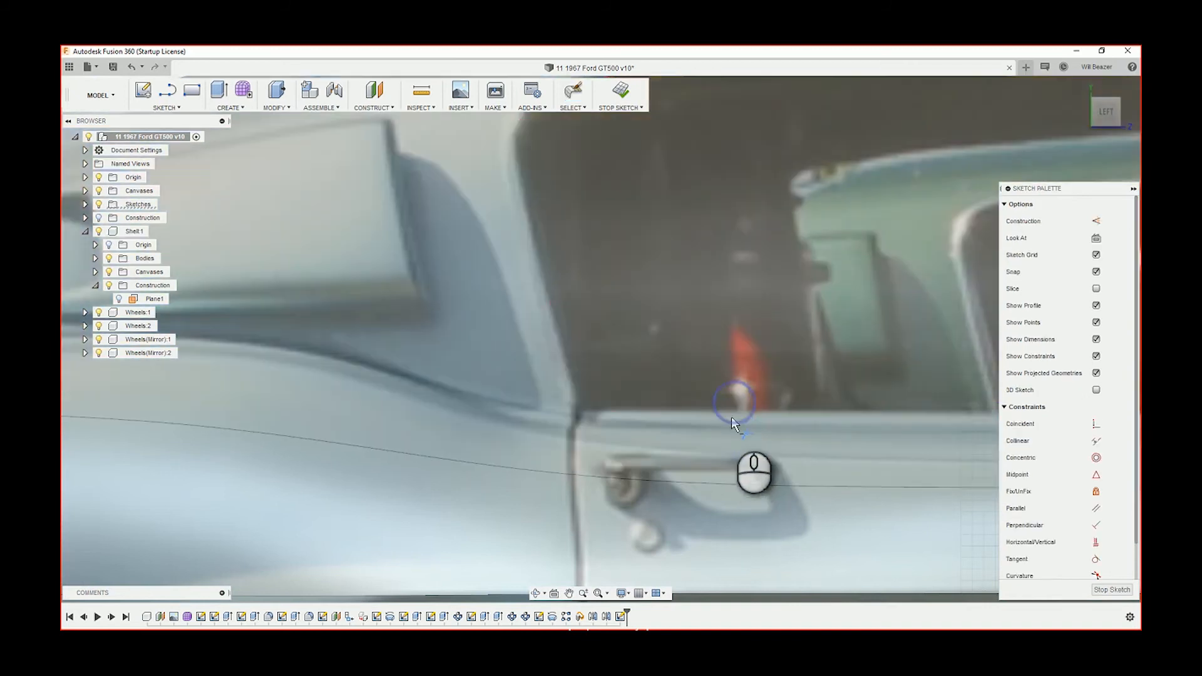
pyautogui.press('Escape')
pyautogui.scroll(-5, 716, 431)
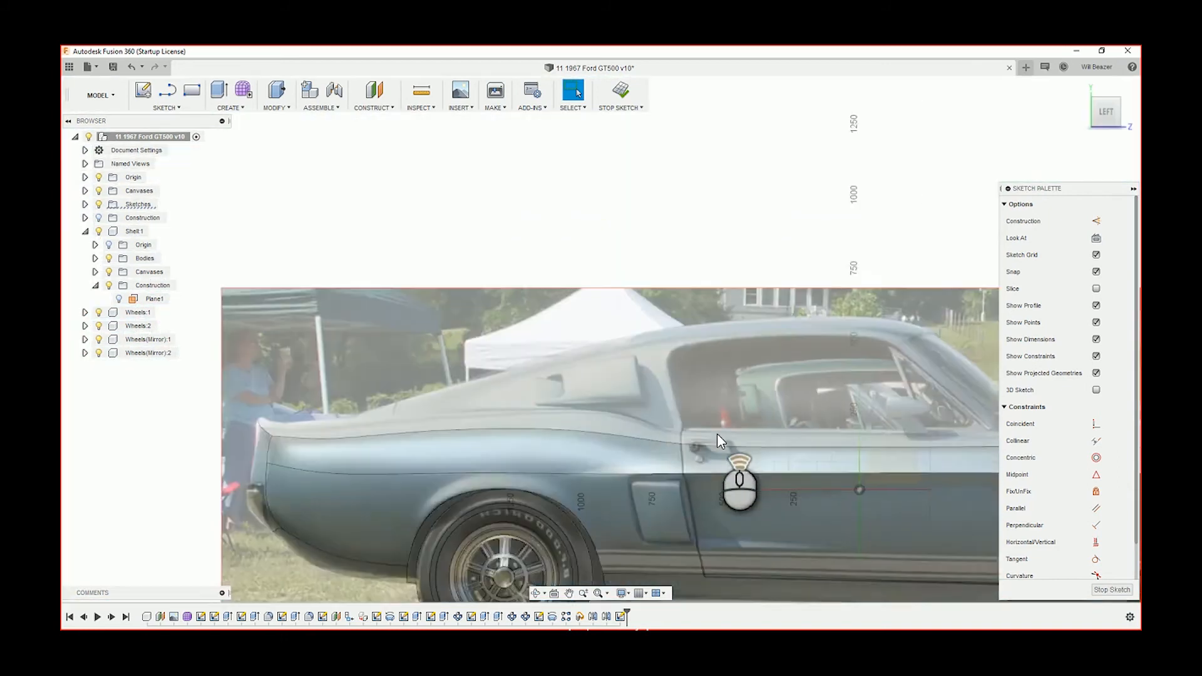
pyautogui.scroll(-2, 716, 433)
pyautogui.moveTo(717, 433); pyautogui.dragTo(541, 438, button='middle')
pyautogui.hotkey('ctrl', 'z')
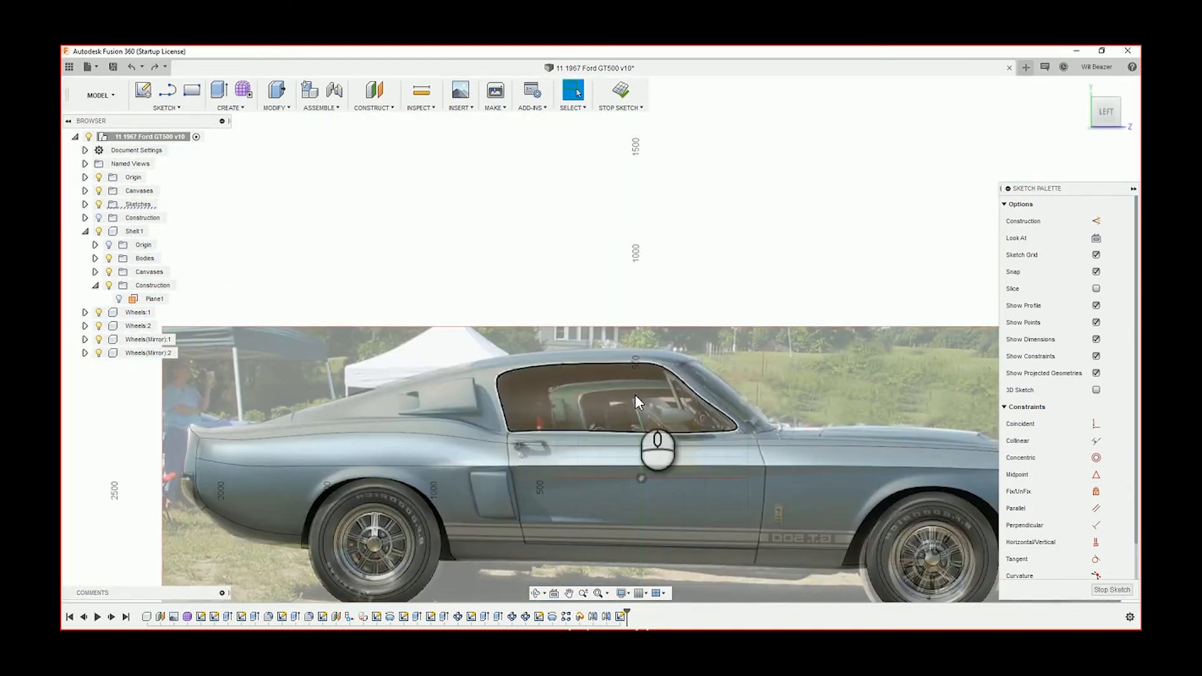
# Step: Draw a vertical construction line about 15 mm long, ending on the spline's bottom-edge point just behind the mirror base
pyautogui.scroll(6, 590, 432)
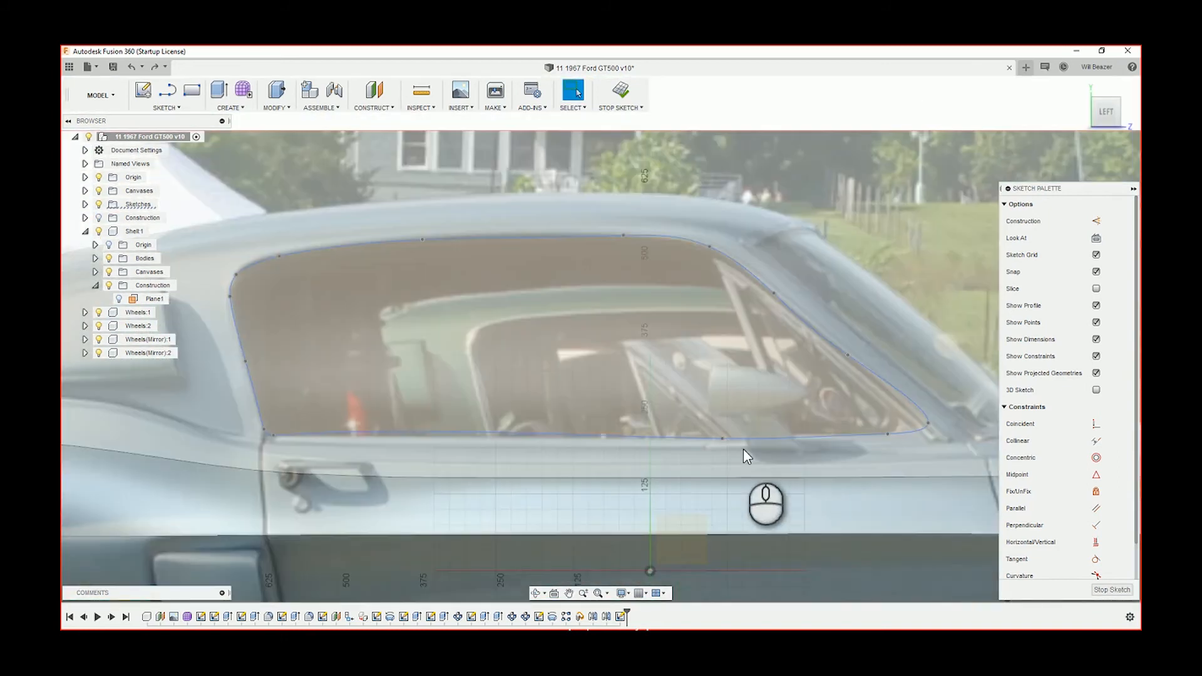
pyautogui.scroll(4, 726, 432)
pyautogui.press('l')
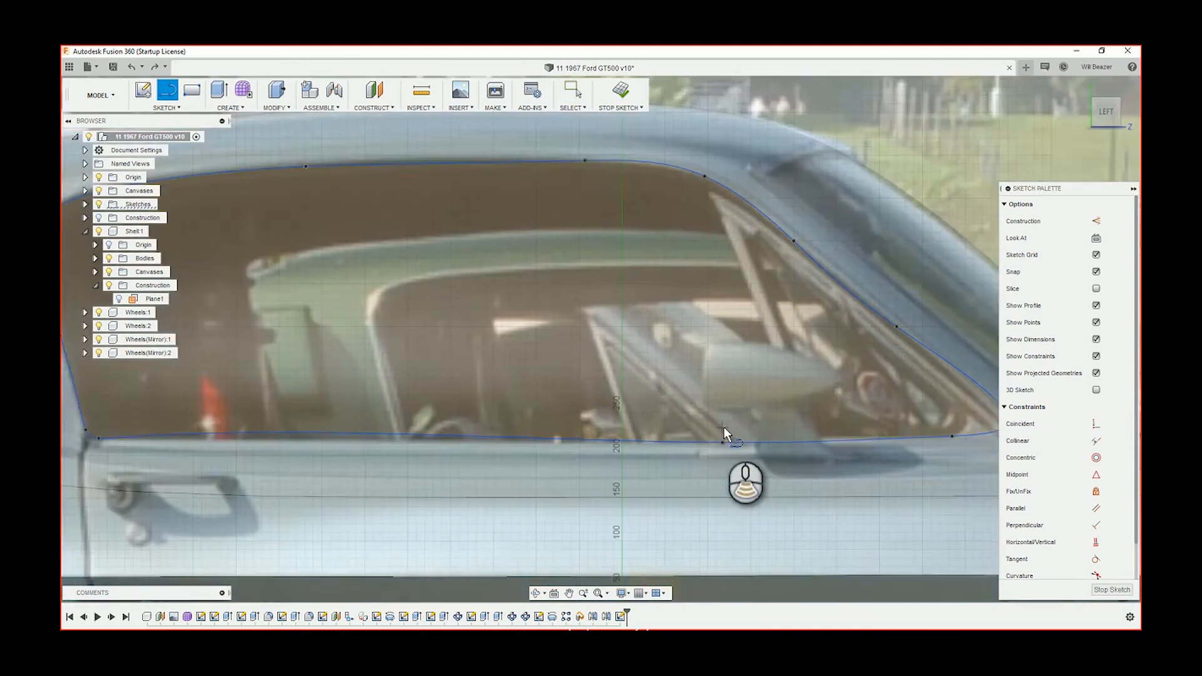
pyautogui.scroll(2, 724, 427)
pyautogui.press('x')
pyautogui.click(724, 431)
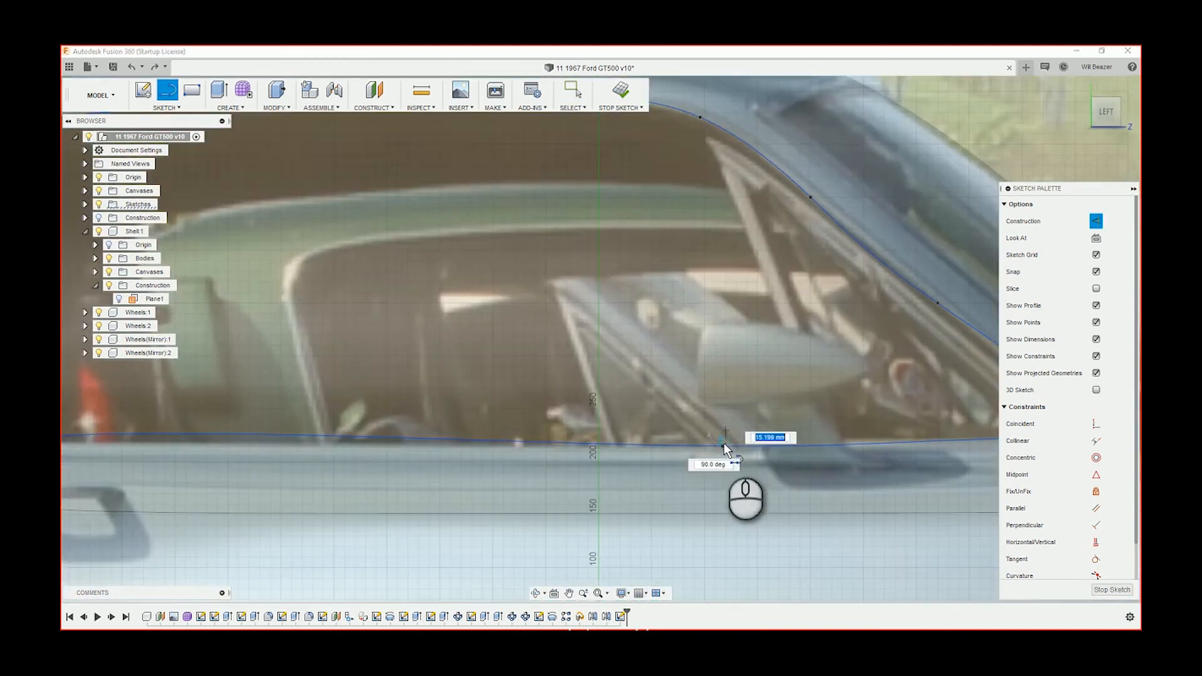
pyautogui.press('Escape')
pyautogui.scroll(-4, 626, 486)
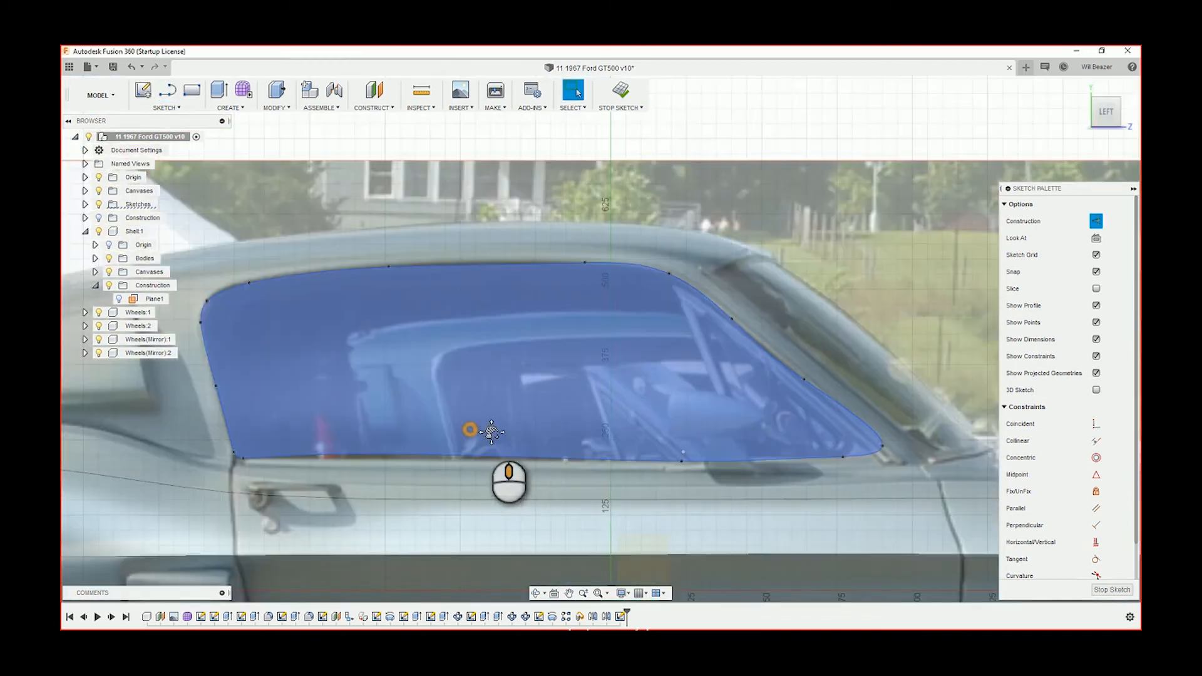
# Step: Draw a short slanted construction line from the spline point at the lower rear corner and trim the bottom edge between both construction lines
pyautogui.moveTo(491, 432); pyautogui.dragTo(784, 467, button='middle')
pyautogui.scroll(3, 538, 481)
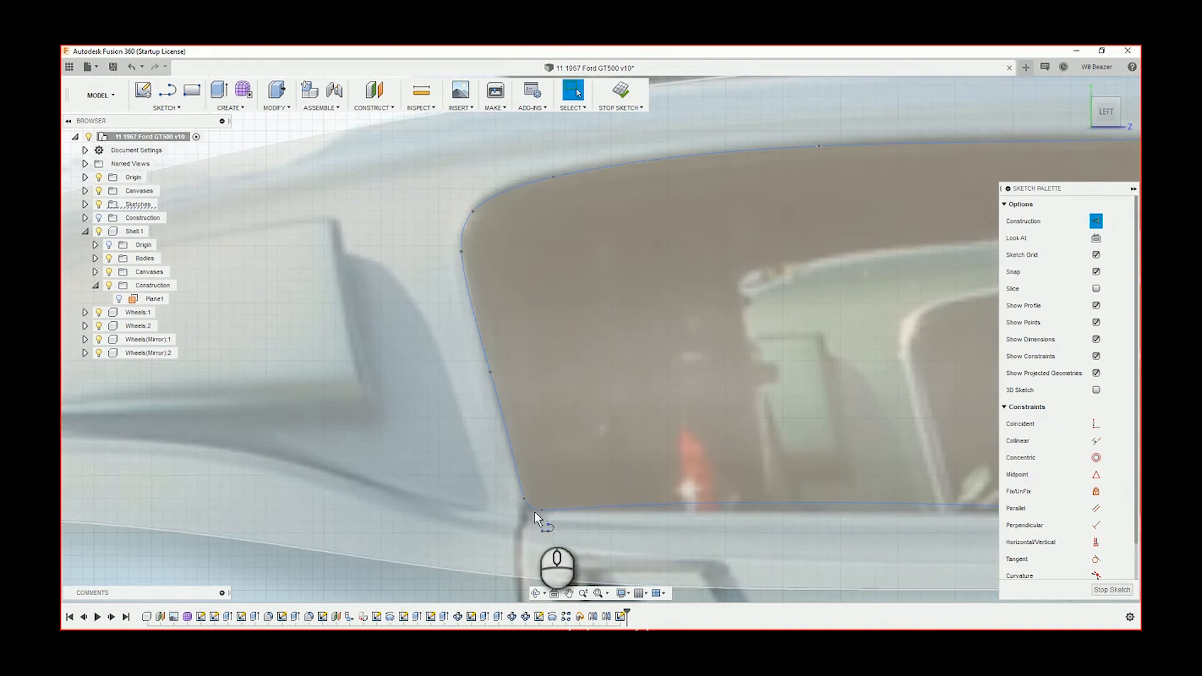
pyautogui.press('l')
pyautogui.click(542, 509)
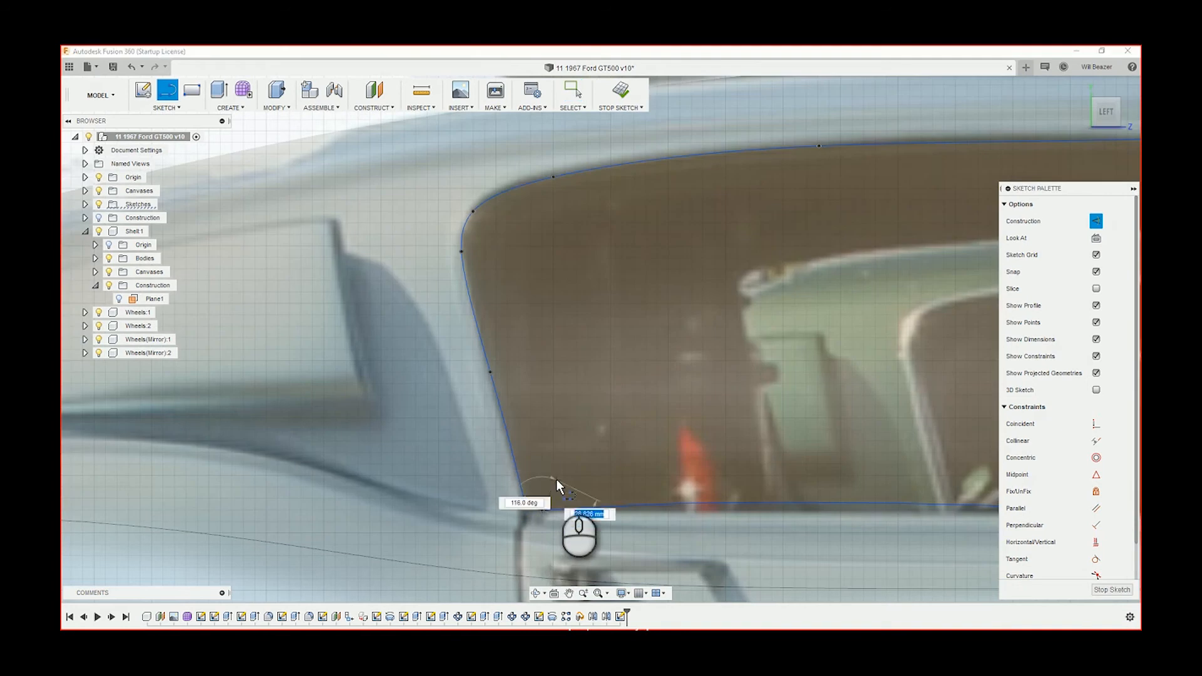
pyautogui.click(555, 479)
pyautogui.press('Escape')
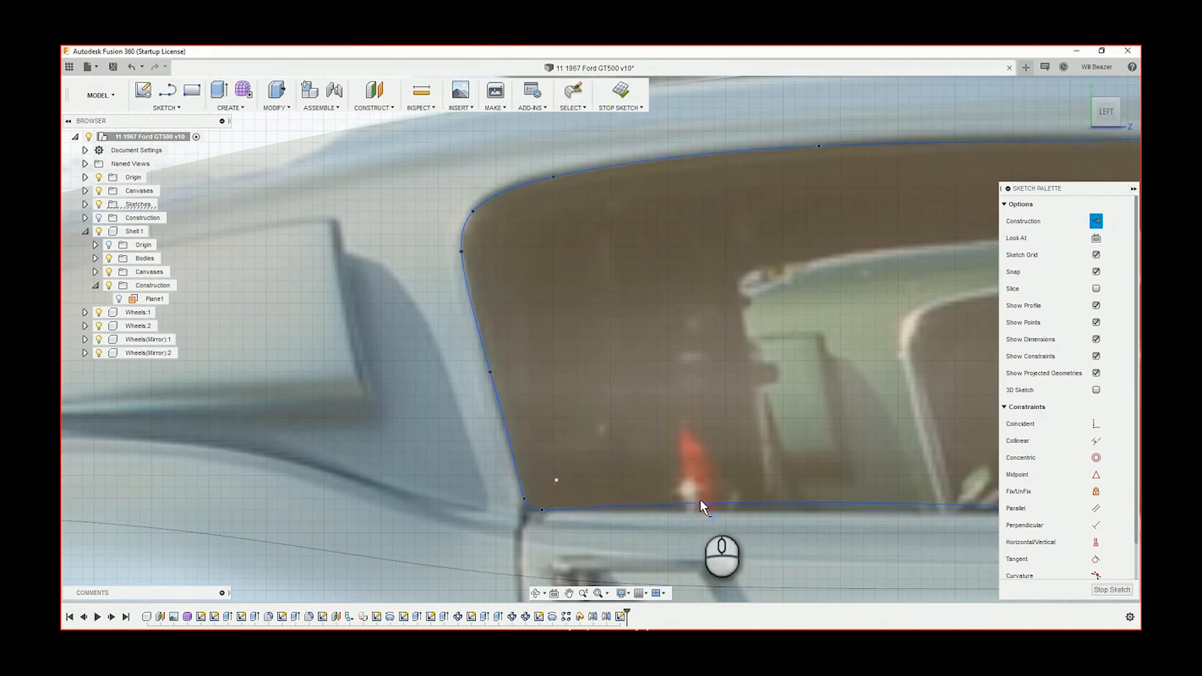
pyautogui.scroll(-5, 670, 479)
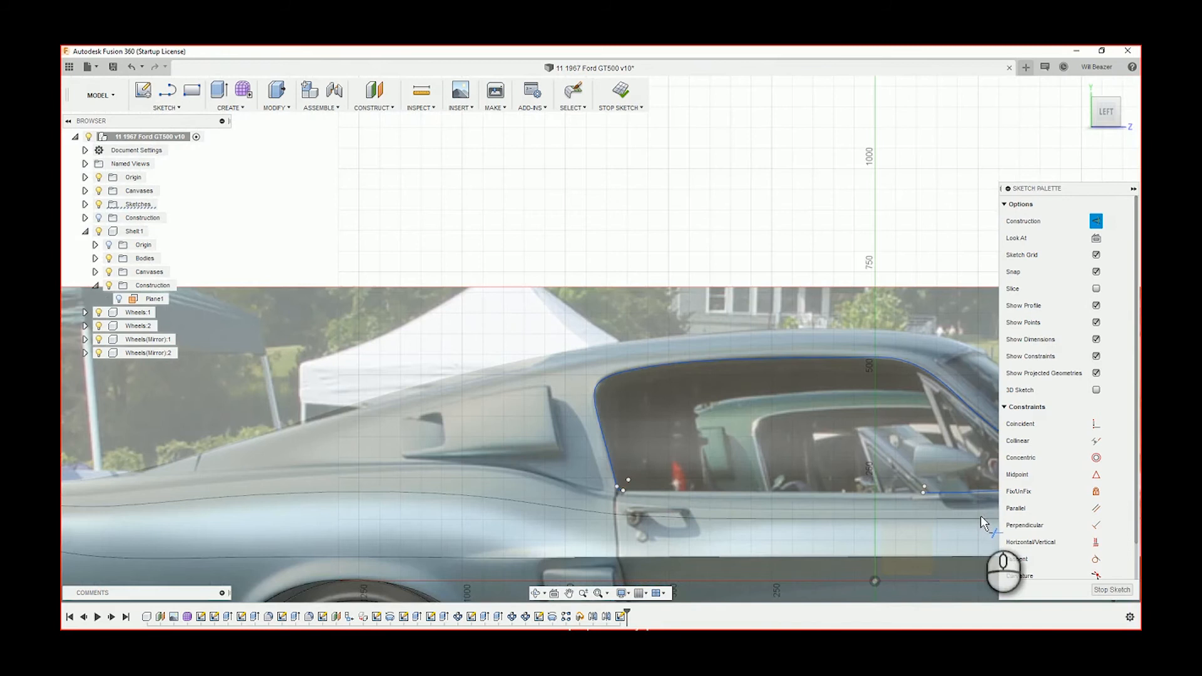
# Step: Redraw the window's bottom edge as a spline from the point behind the mirror base through one mid-door point to the lower rear corner
pyautogui.scroll(5, 856, 488)
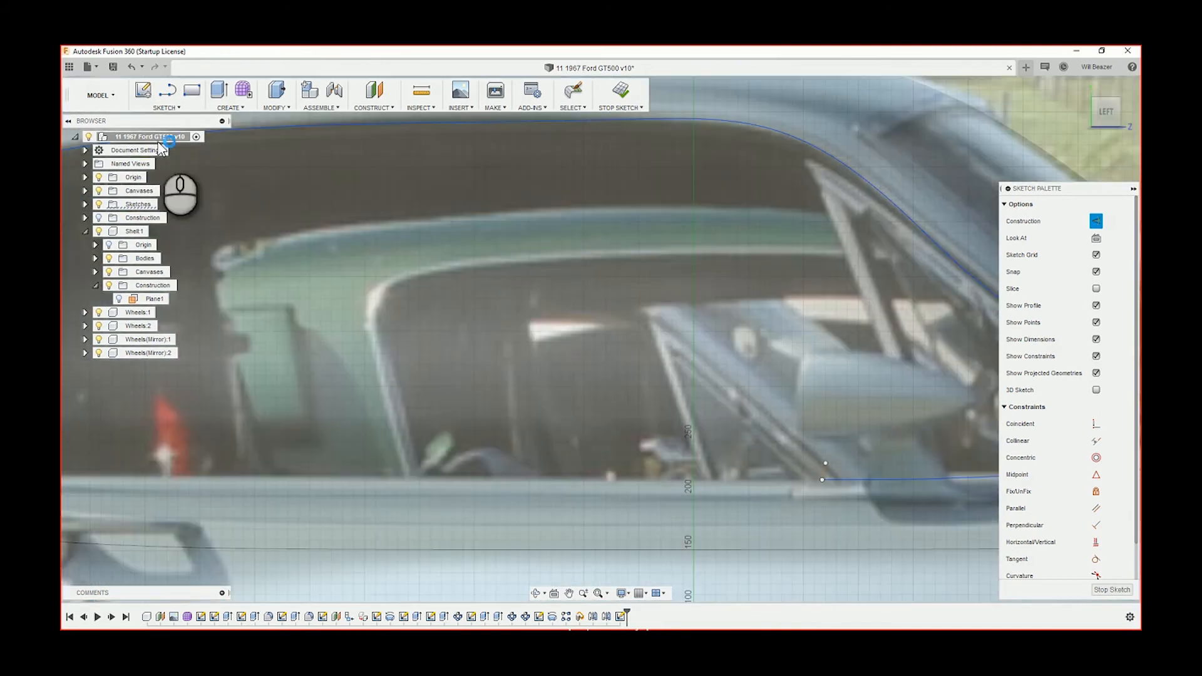
pyautogui.click(166, 107)
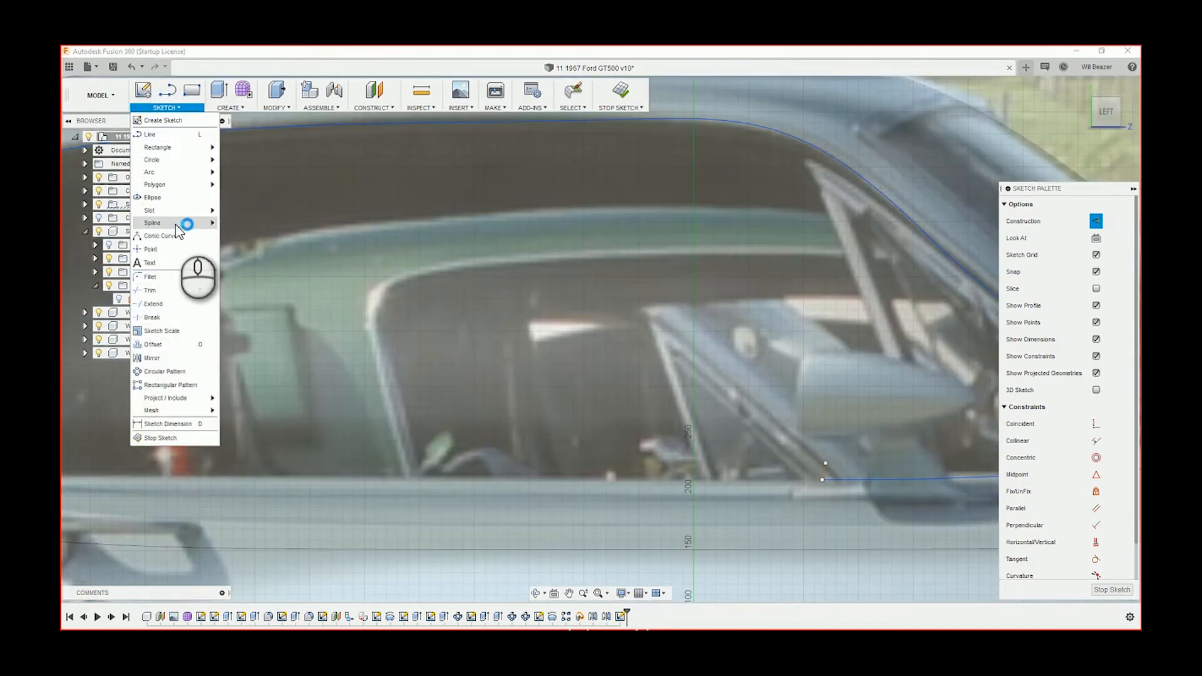
pyautogui.moveTo(179, 229)
pyautogui.click(250, 224)
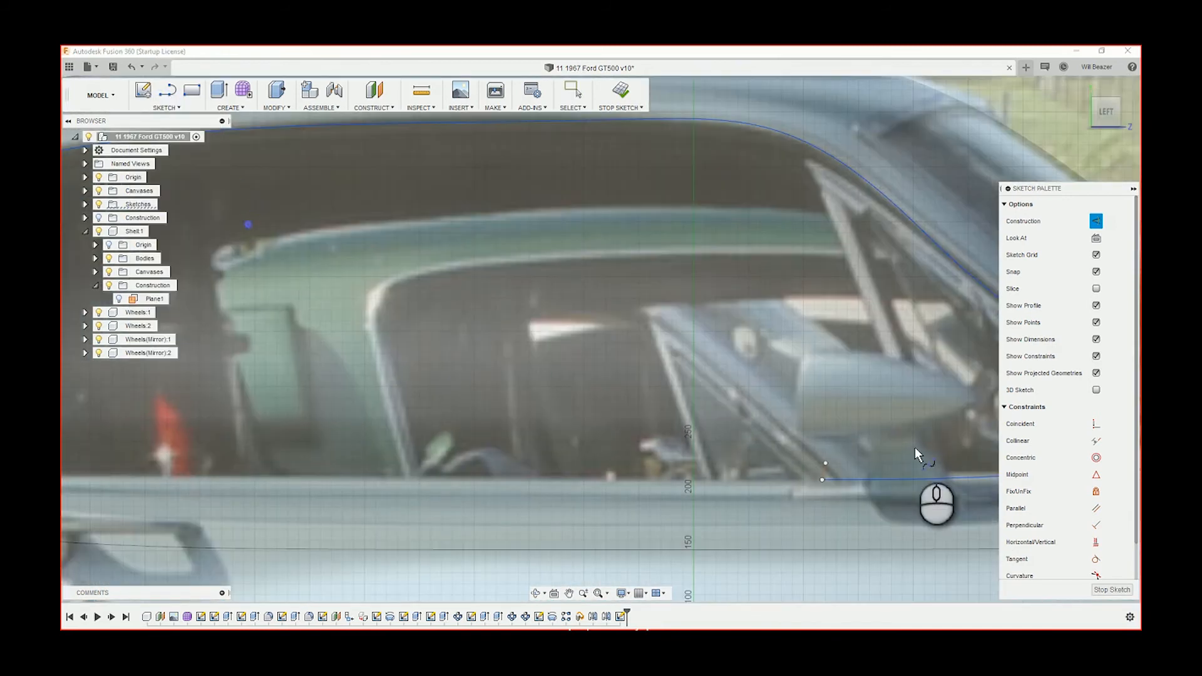
pyautogui.click(822, 480)
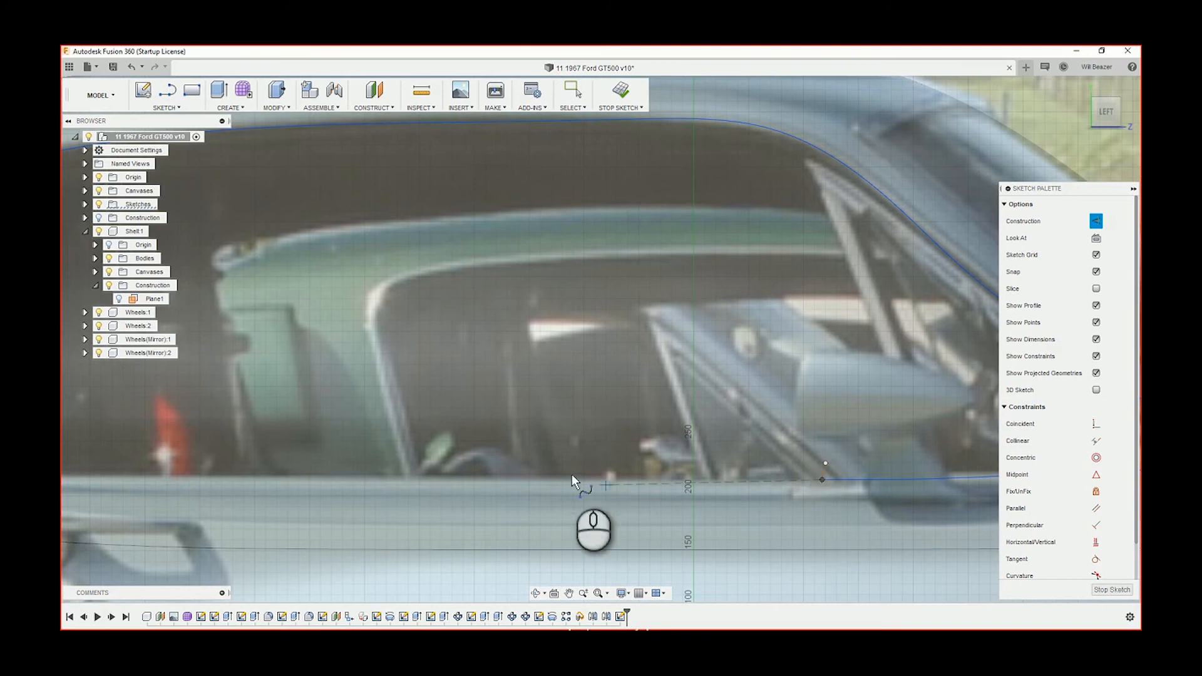
pyautogui.moveTo(572, 474); pyautogui.dragTo(847, 437, button='middle')
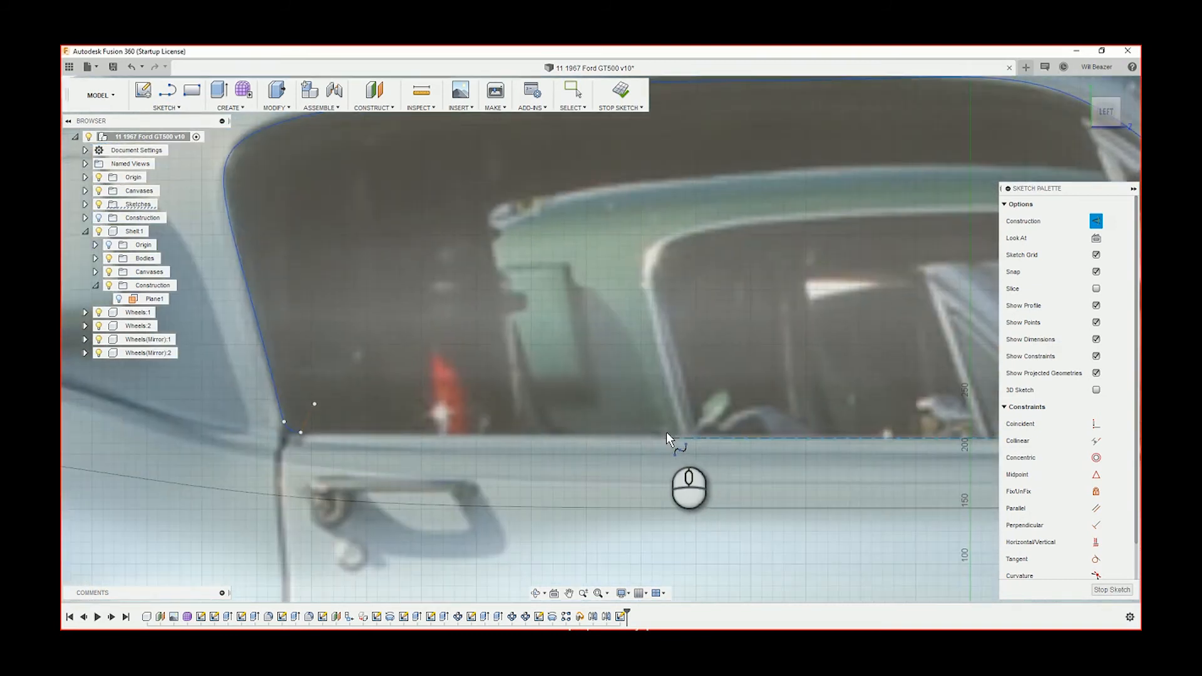
pyautogui.scroll(3, 636, 433)
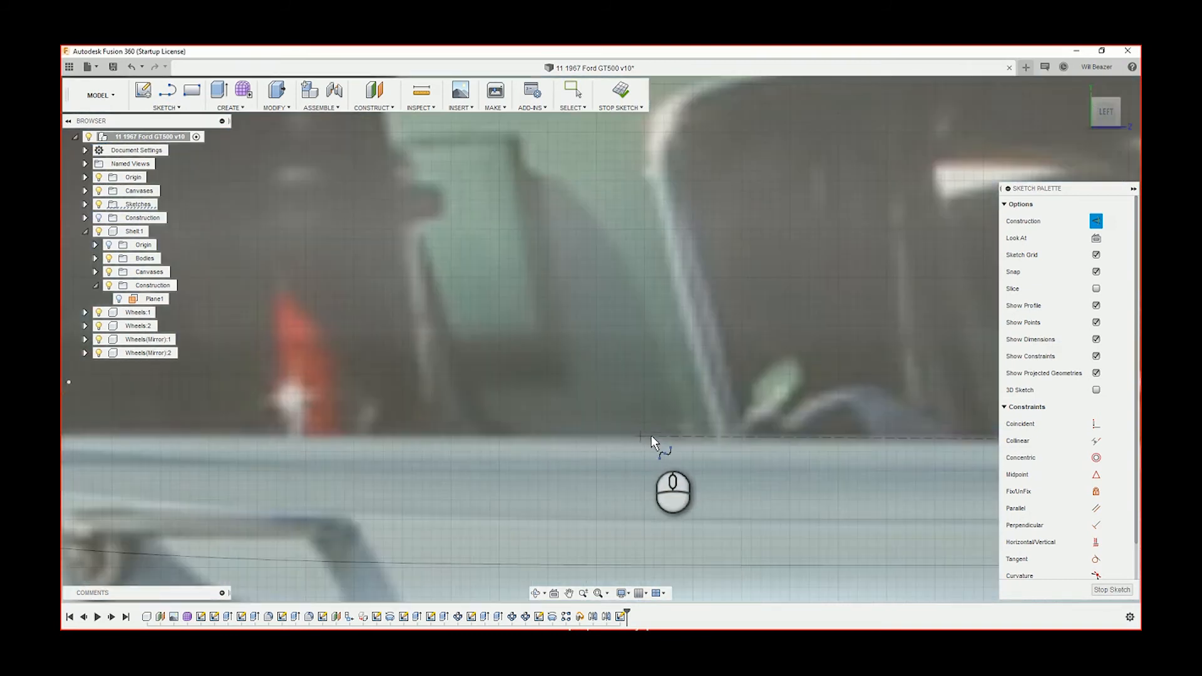
pyautogui.click(651, 436)
pyautogui.scroll(-2, 524, 437)
pyautogui.moveTo(523, 437); pyautogui.dragTo(625, 434, button='middle')
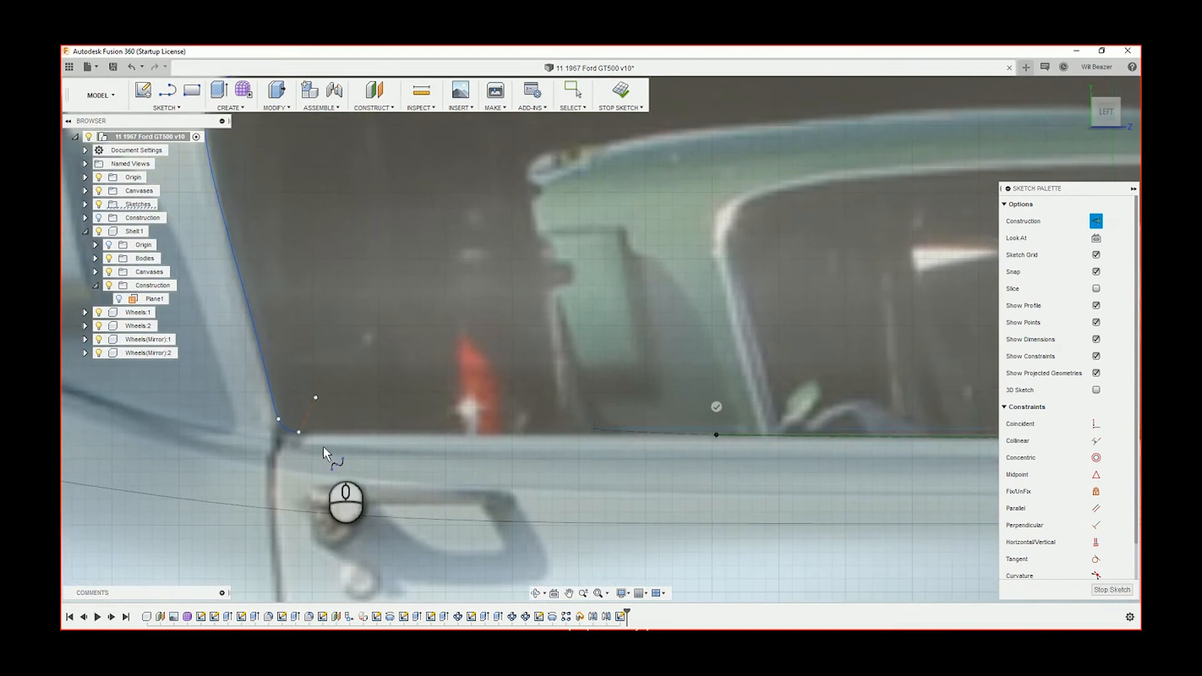
pyautogui.click(302, 431)
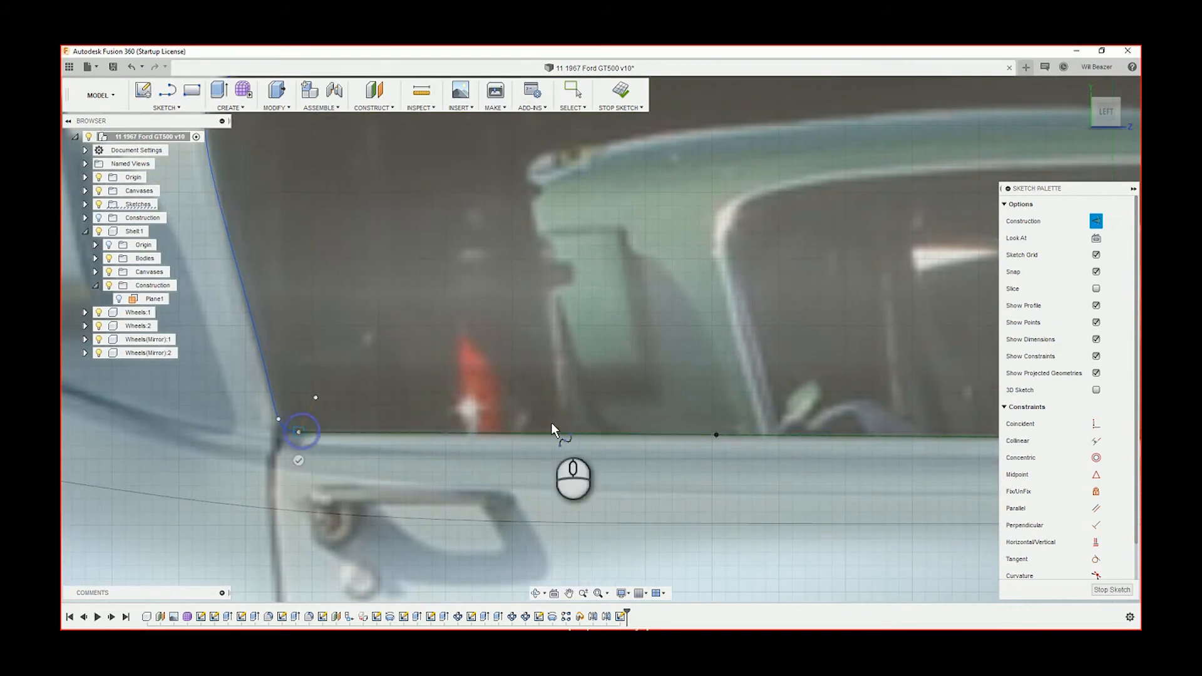
# Step: Delete the trimmed spline that outlines the side window
pyautogui.scroll(-2, 581, 419)
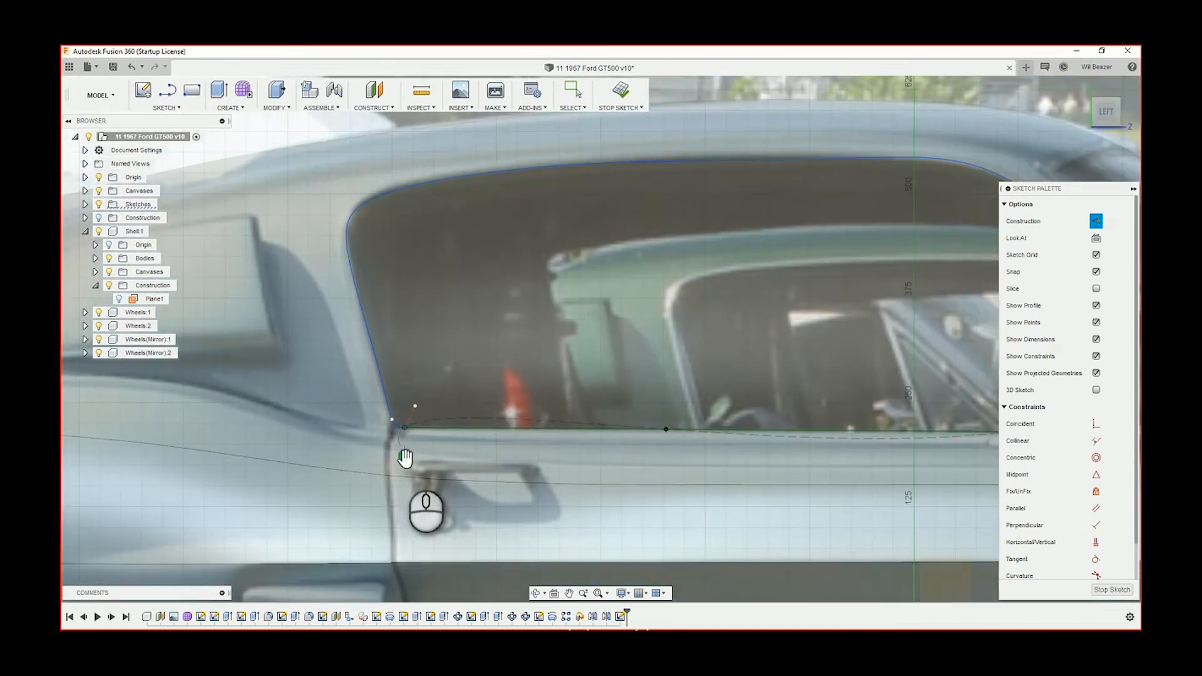
pyautogui.scroll(-2, 549, 452)
pyautogui.scroll(-2, 549, 452)
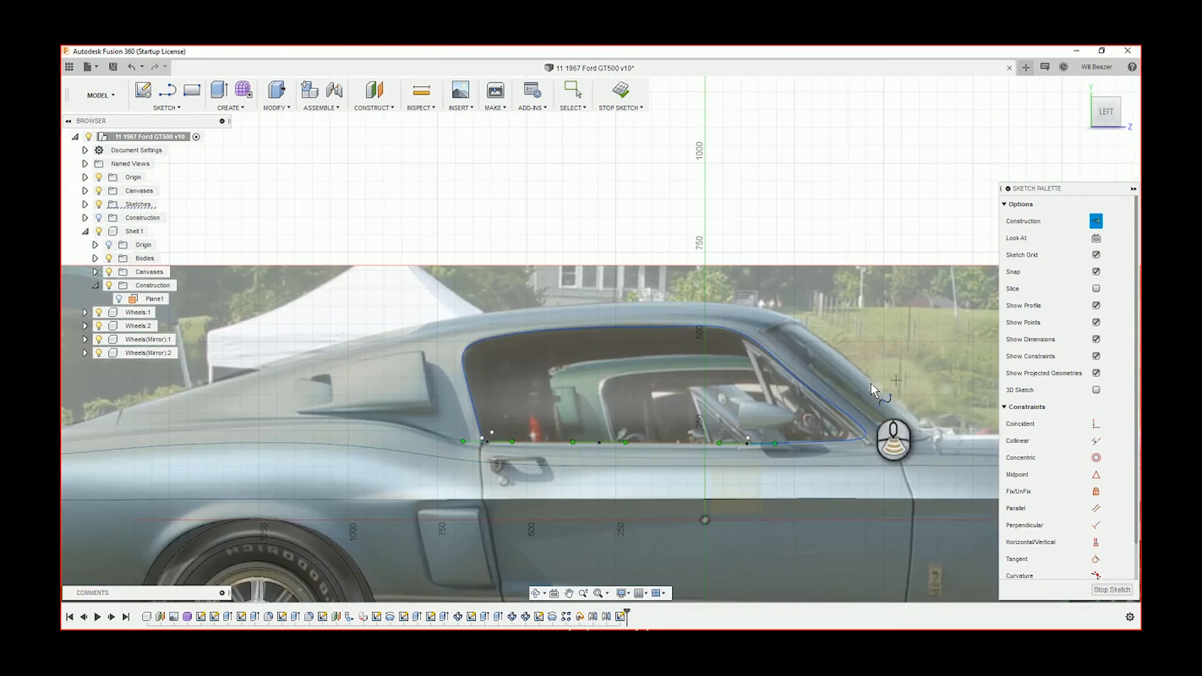
pyautogui.scroll(2, 865, 382)
pyautogui.scroll(2, 931, 487)
pyautogui.scroll(2, 918, 487)
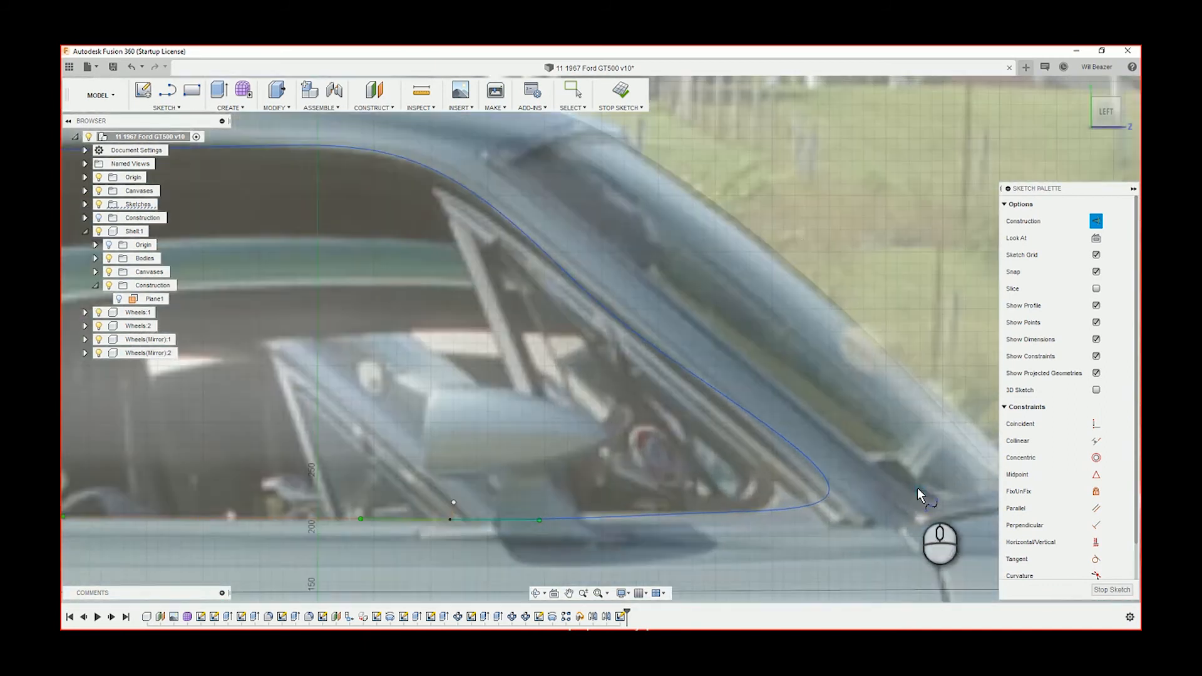
pyautogui.press('Escape')
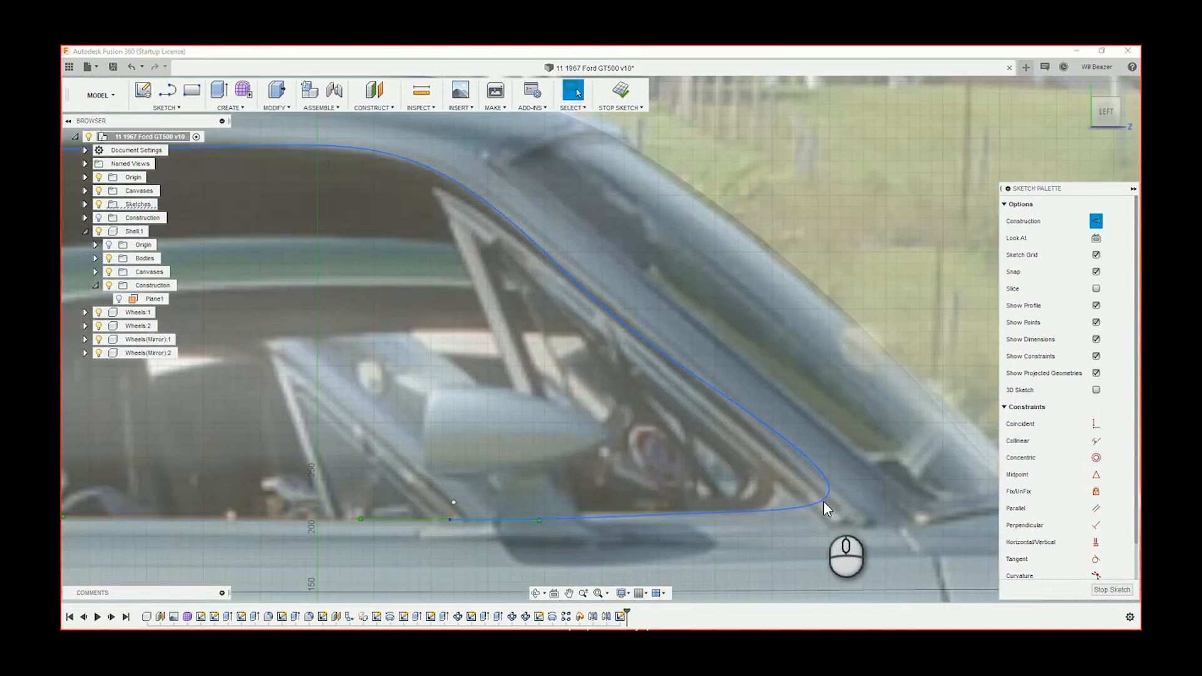
pyautogui.click(827, 502)
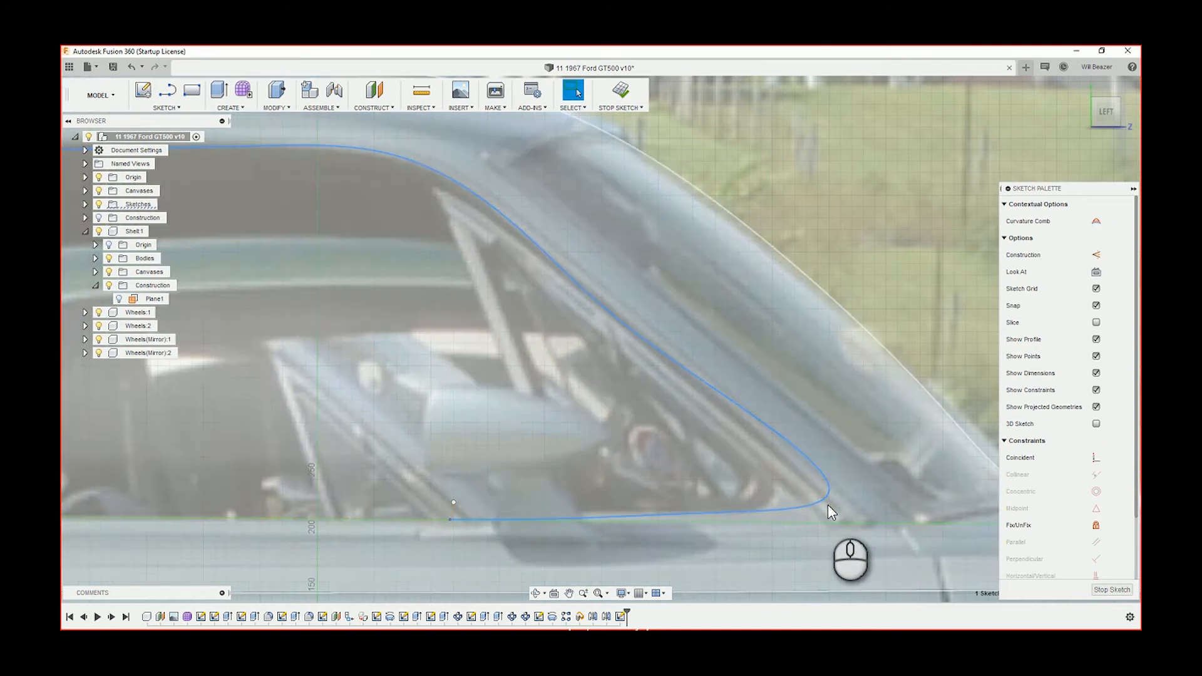
pyautogui.press('Delete')
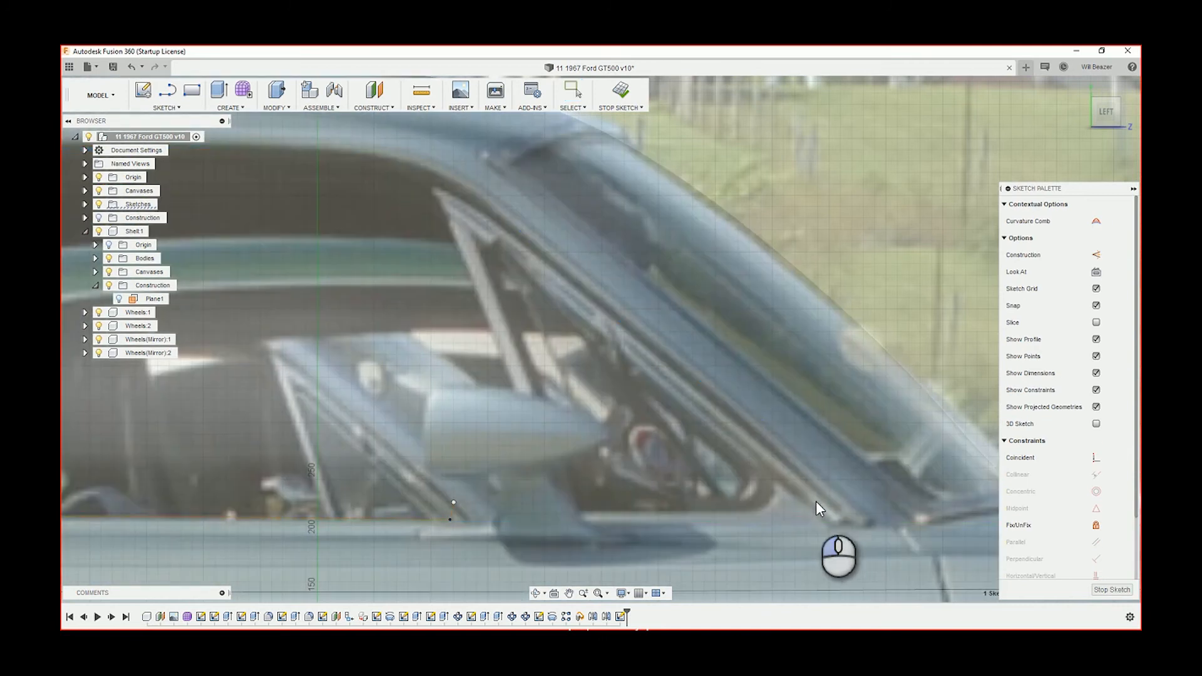
# Step: Undo the deletion and all of the window sketch work, and redo only the creation of the empty sketch
pyautogui.scroll(-3, 475, 517)
pyautogui.scroll(-3, 538, 499)
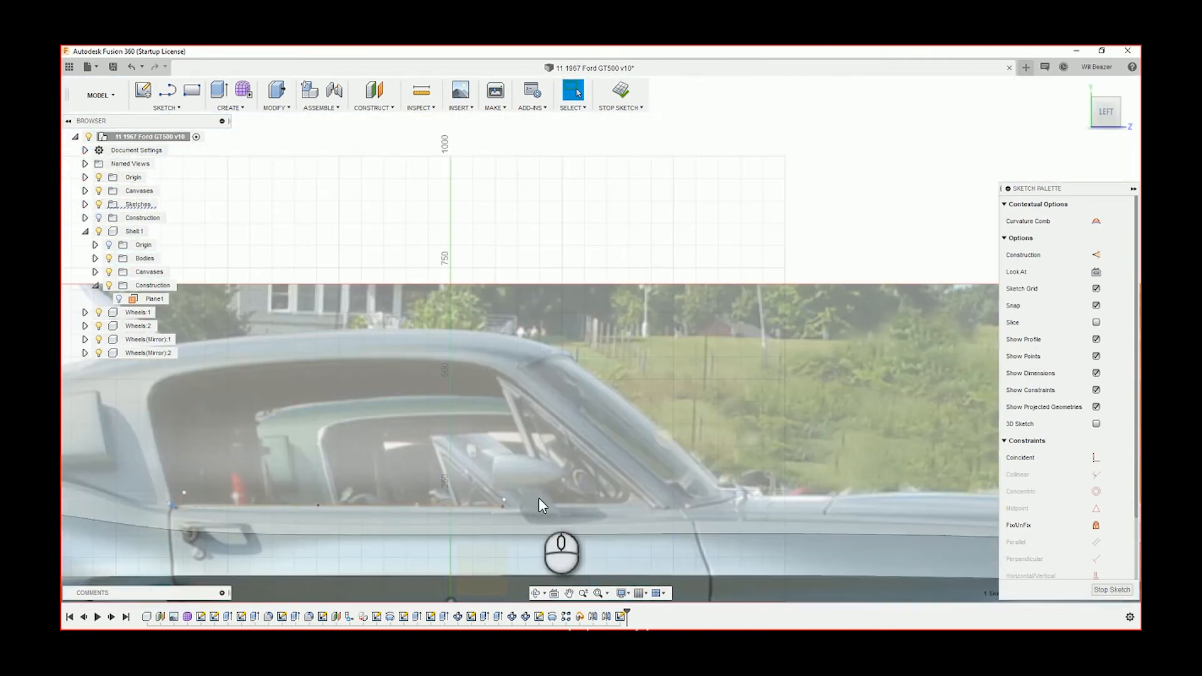
pyautogui.hotkey('ctrl', 'z')
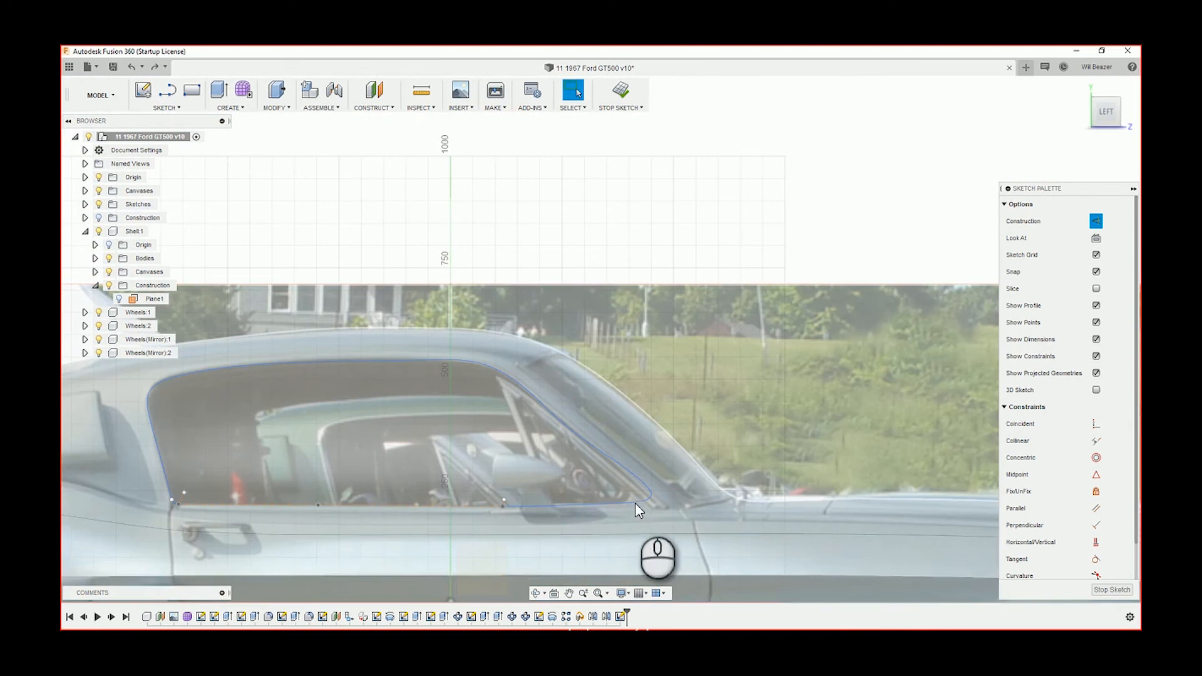
pyautogui.click(637, 503)
pyautogui.hotkey('ctrl', 'z')
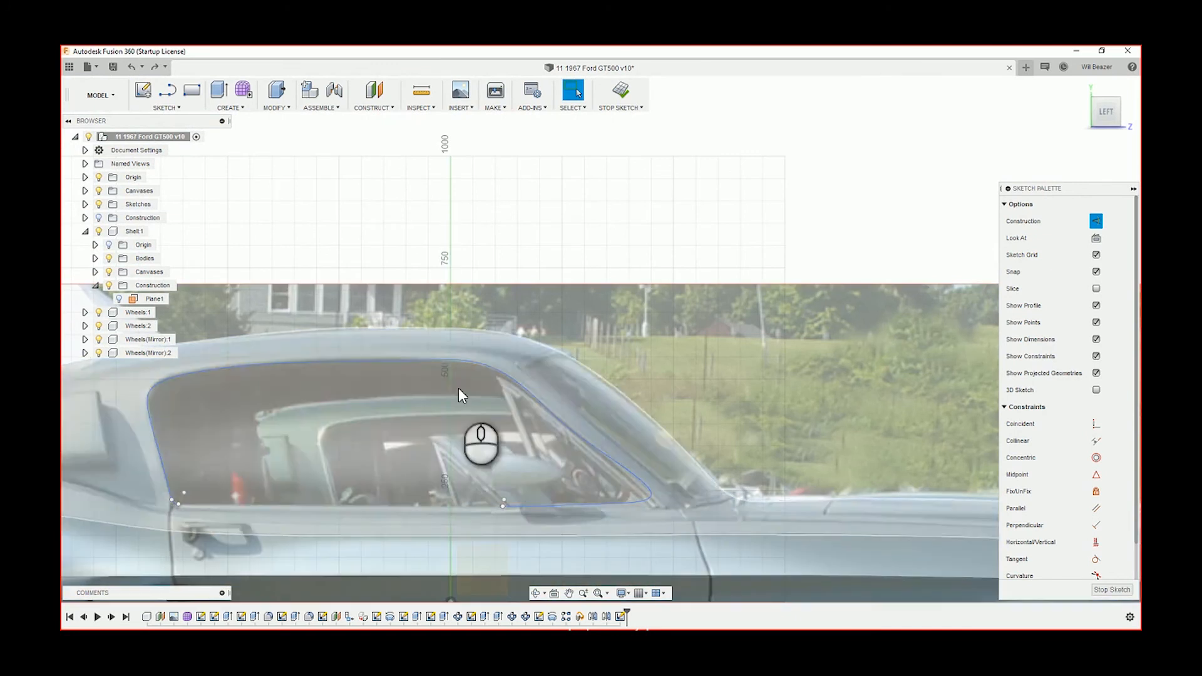
pyautogui.hotkey('ctrl', 'z')
pyautogui.hotkey('ctrl', 'z')
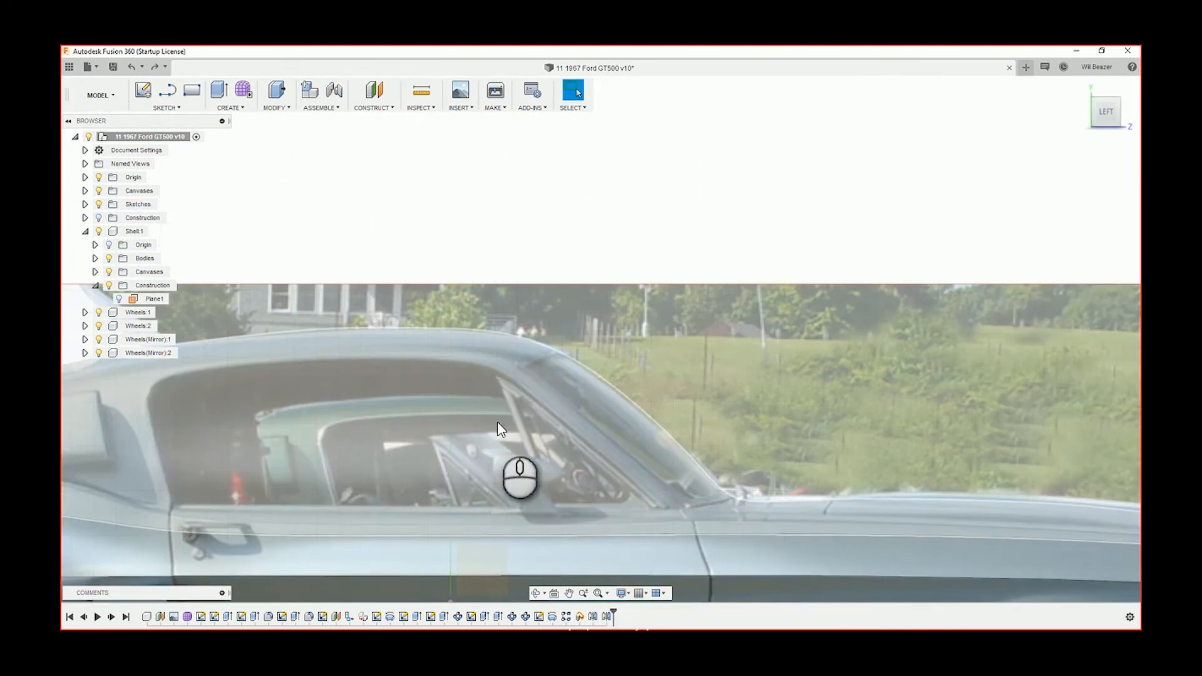
pyautogui.click(154, 71)
pyautogui.scroll(5, 311, 169)
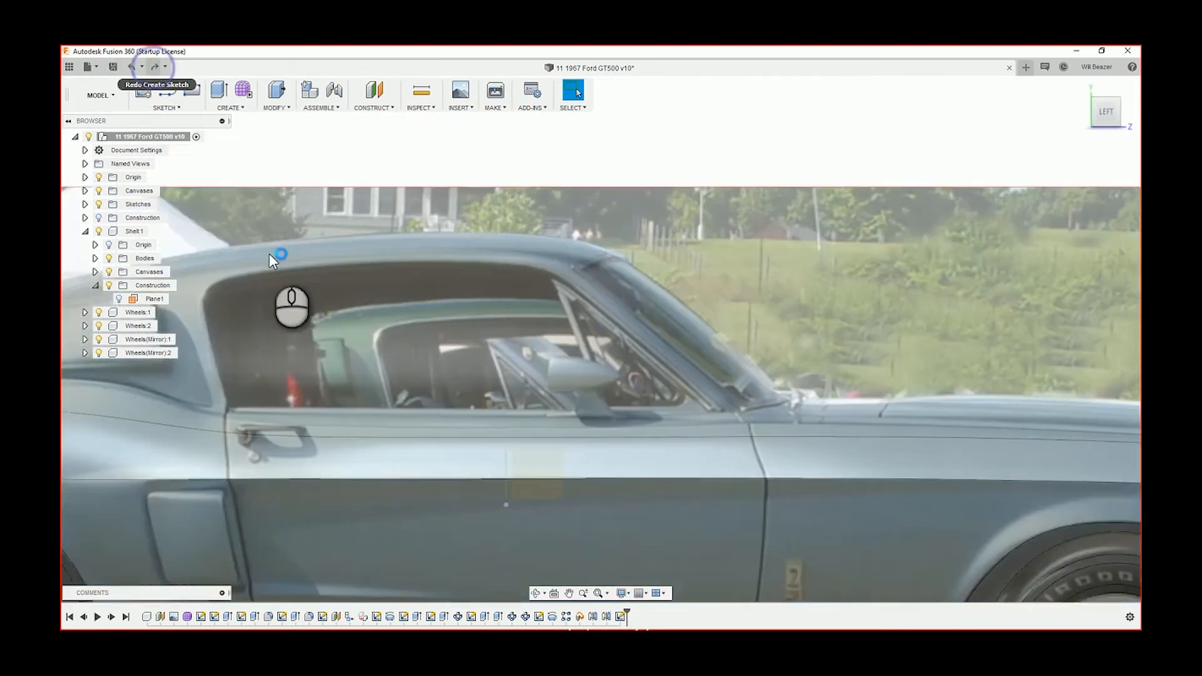
pyautogui.scroll(1, 307, 150)
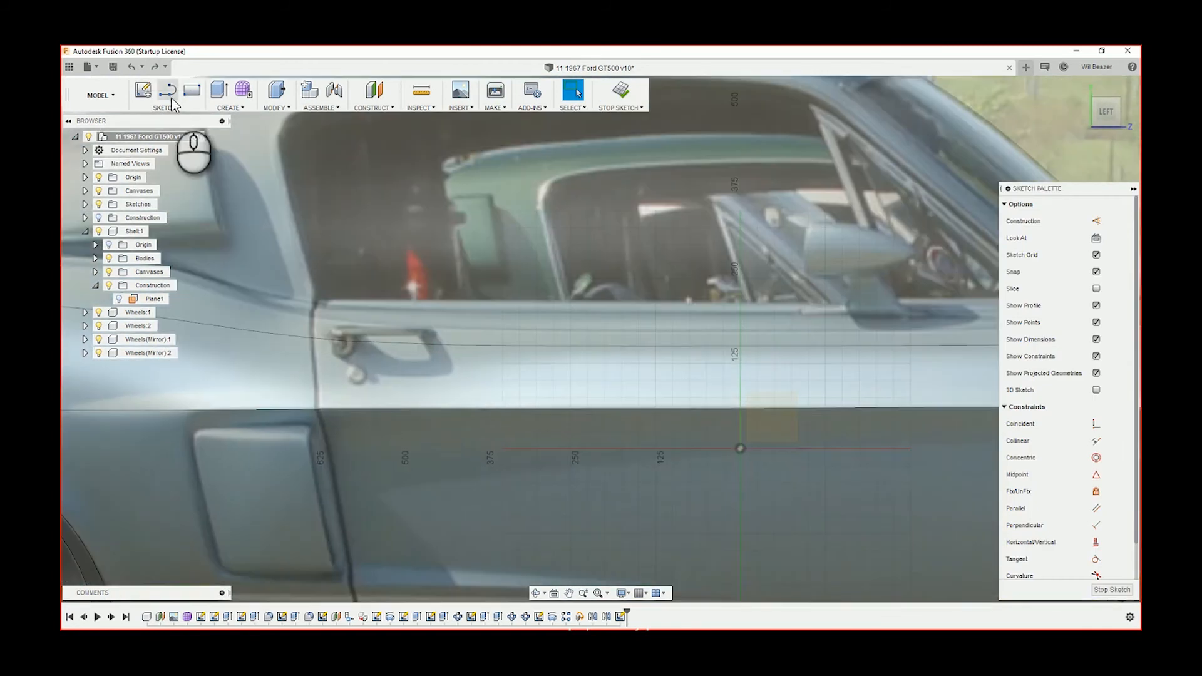
pyautogui.click(166, 108)
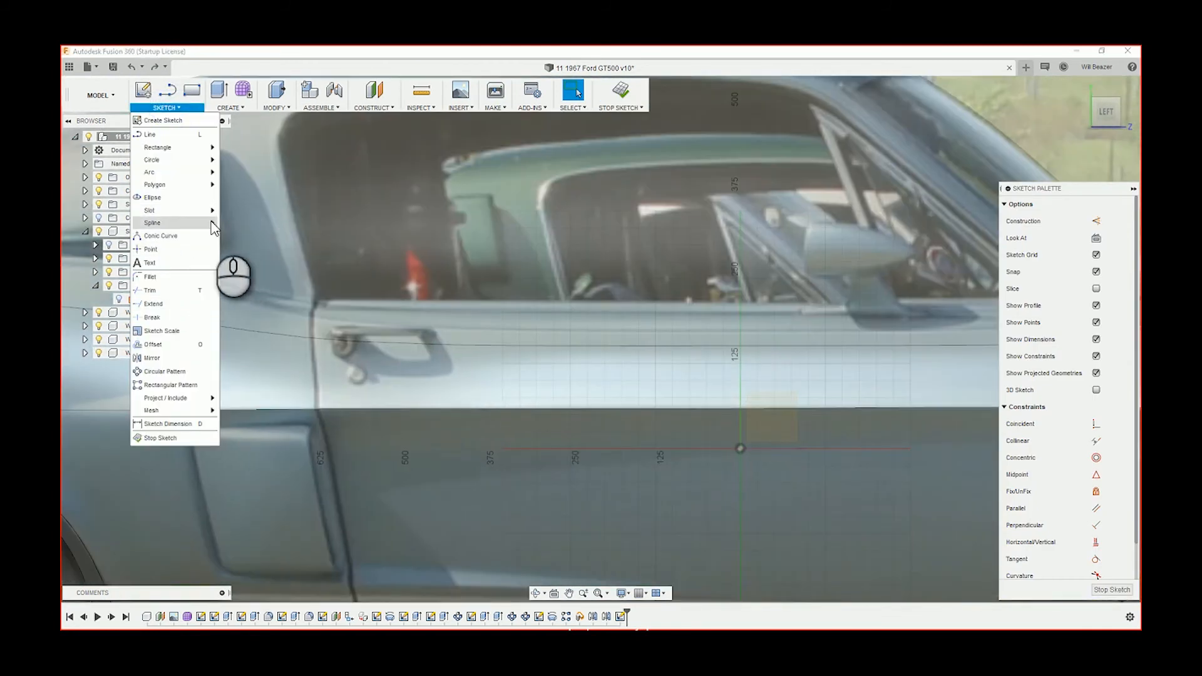
pyautogui.click(238, 225)
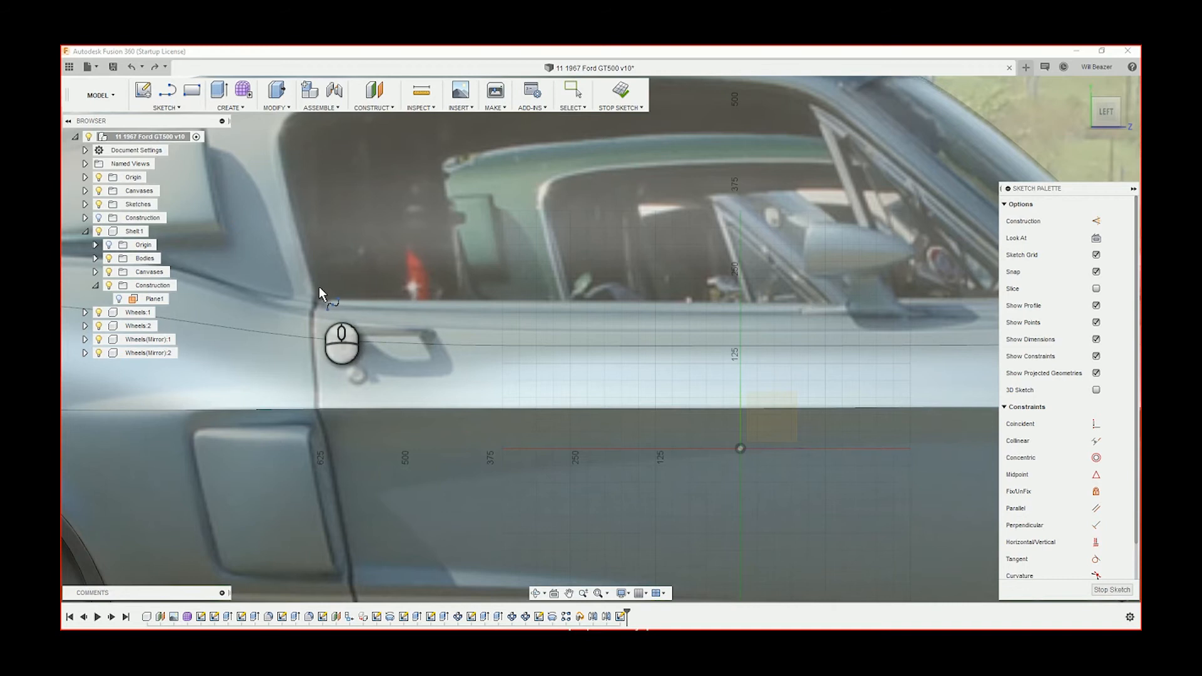
pyautogui.scroll(4, 389, 328)
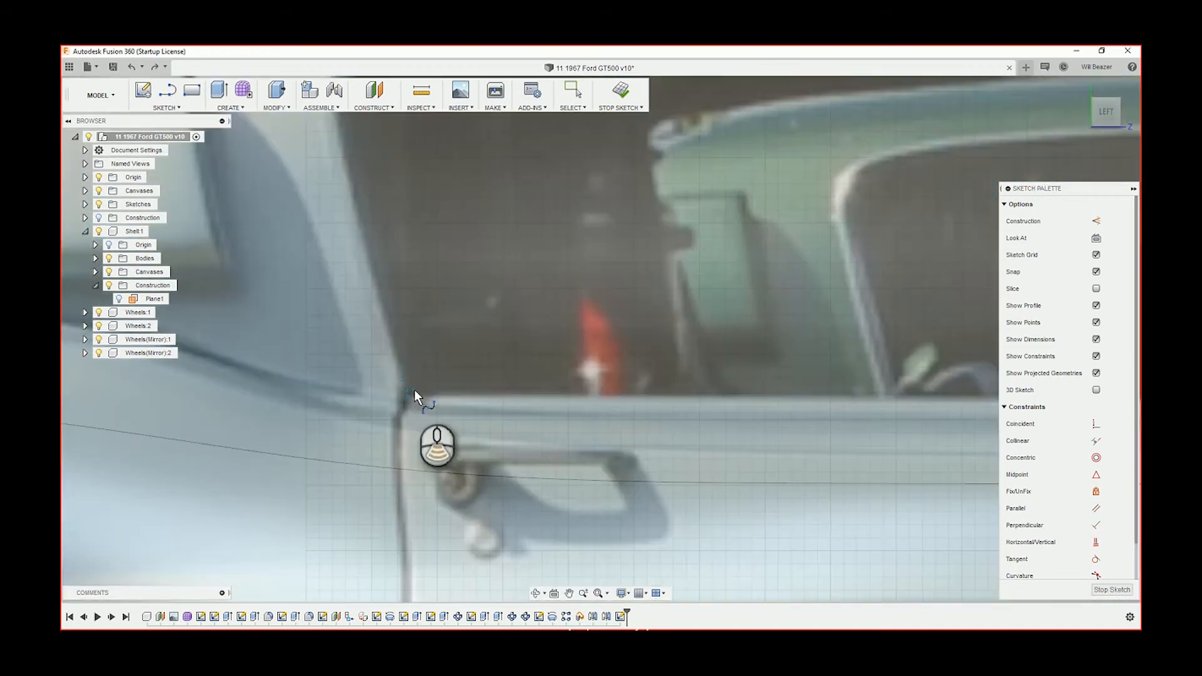
pyautogui.scroll(2, 415, 394)
pyautogui.click(402, 378)
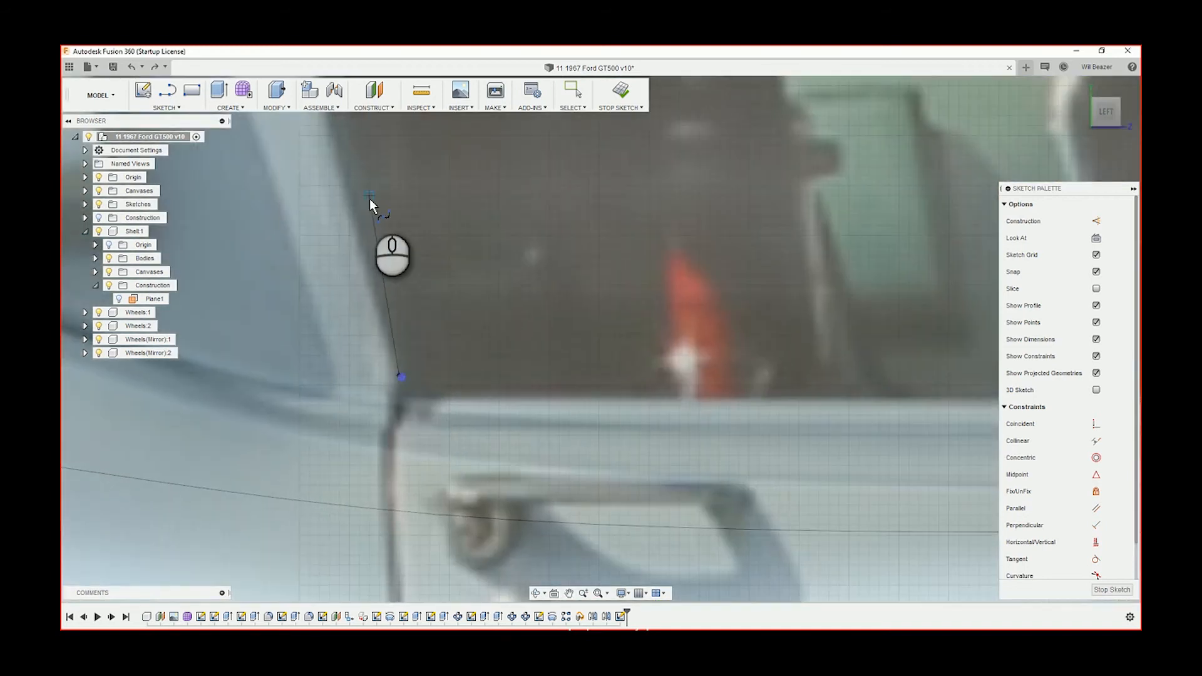
pyautogui.moveTo(370, 199); pyautogui.dragTo(495, 448, button='middle')
pyautogui.click(465, 404)
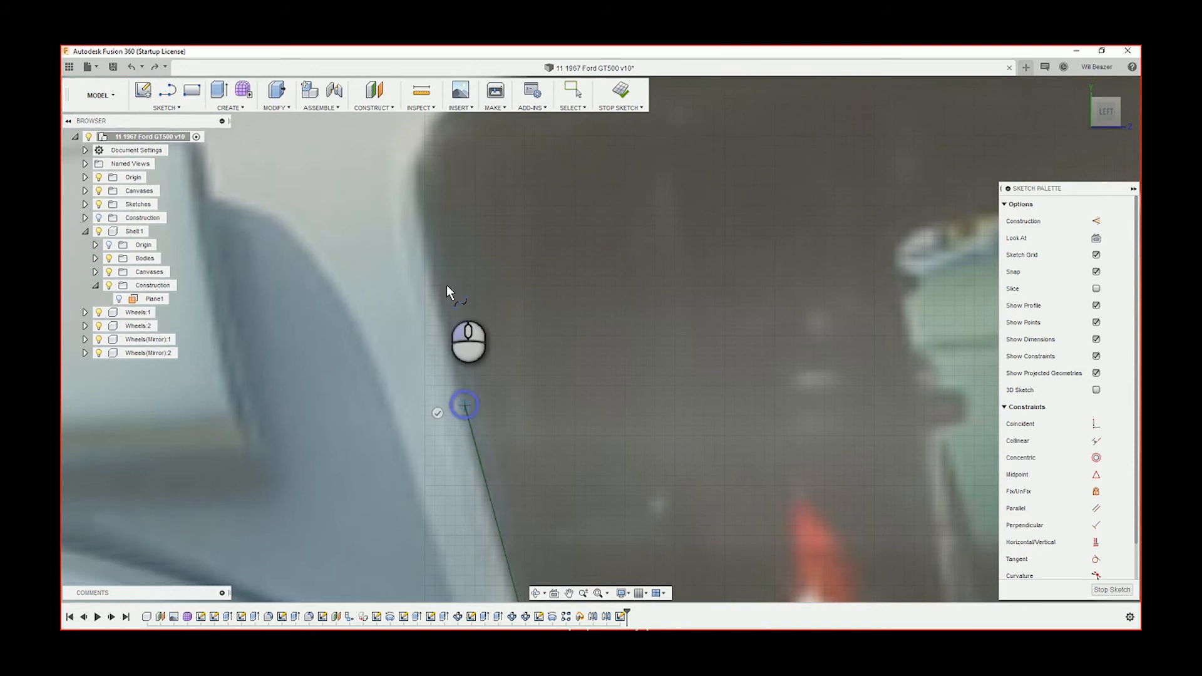
pyautogui.doubleClick(425, 224)
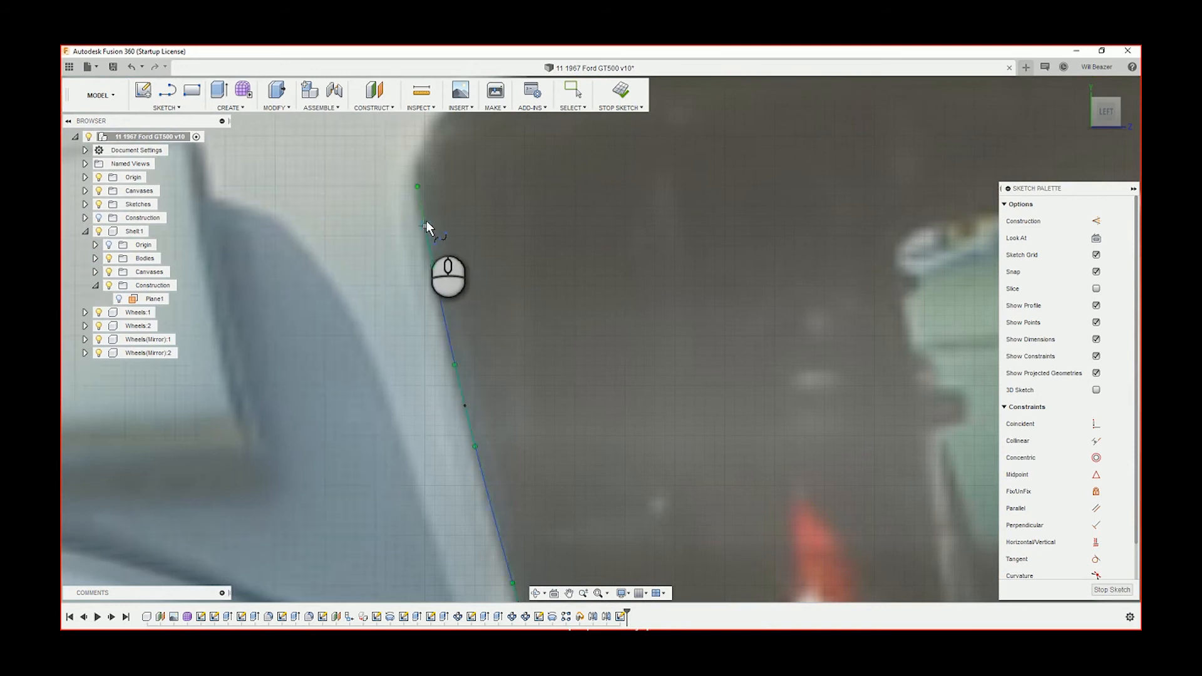
pyautogui.press('Escape')
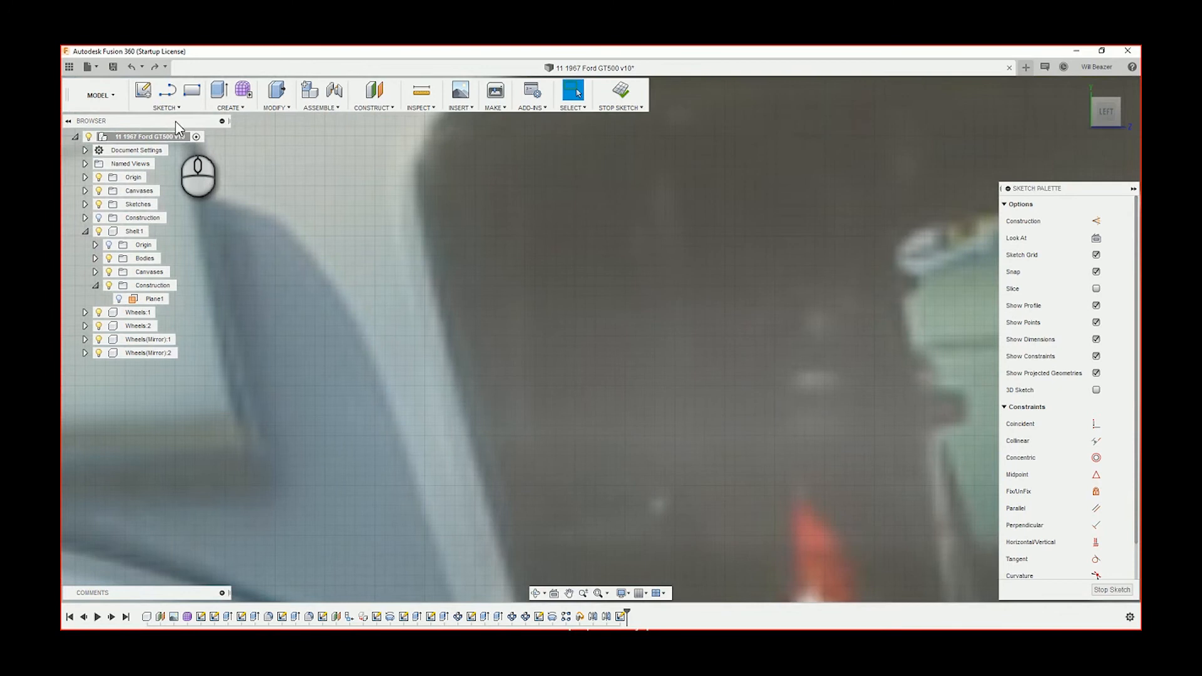
# Step: Start a spline at the side window's lower rear corner and place its next point partway up the rear edge
pyautogui.click(166, 108)
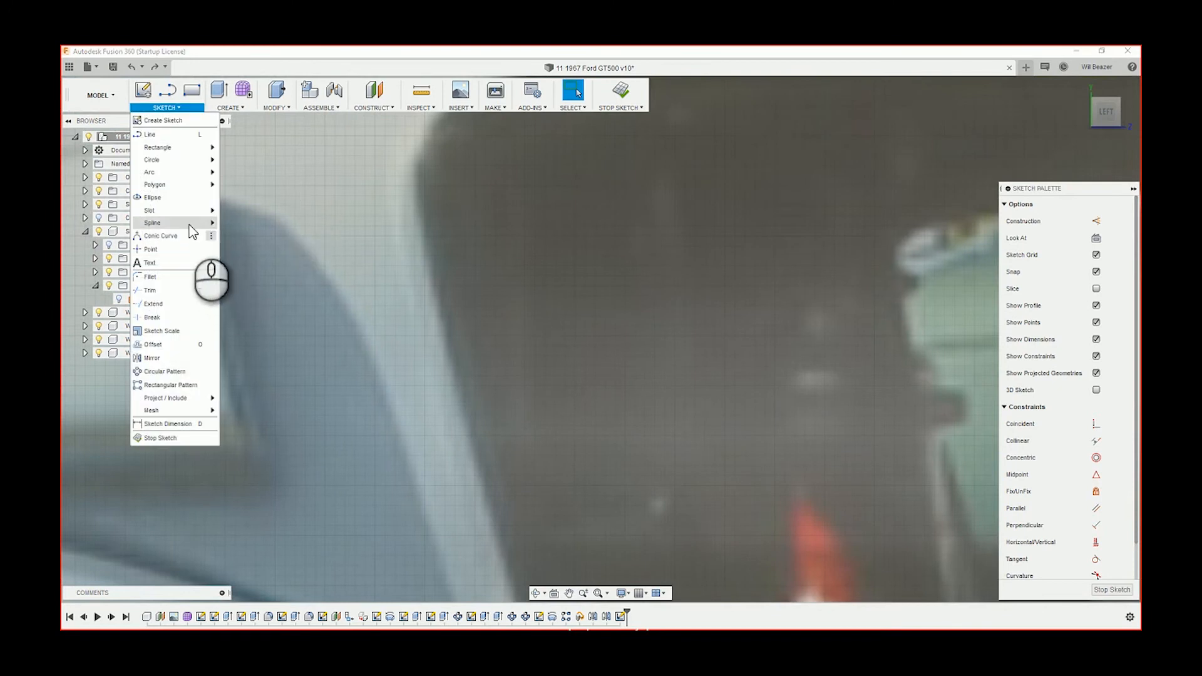
pyautogui.moveTo(190, 224)
pyautogui.click(246, 225)
pyautogui.moveTo(555, 385); pyautogui.dragTo(439, 117, button='middle')
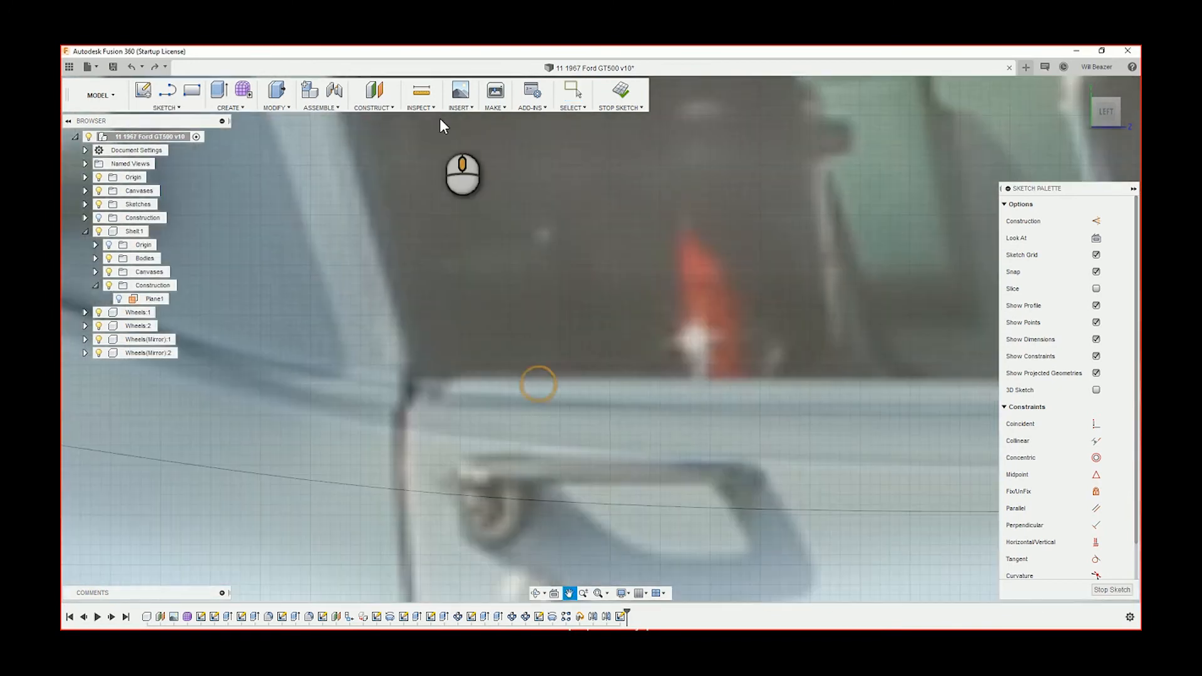
pyautogui.click(408, 352)
pyautogui.moveTo(448, 344); pyautogui.dragTo(507, 445, button='middle')
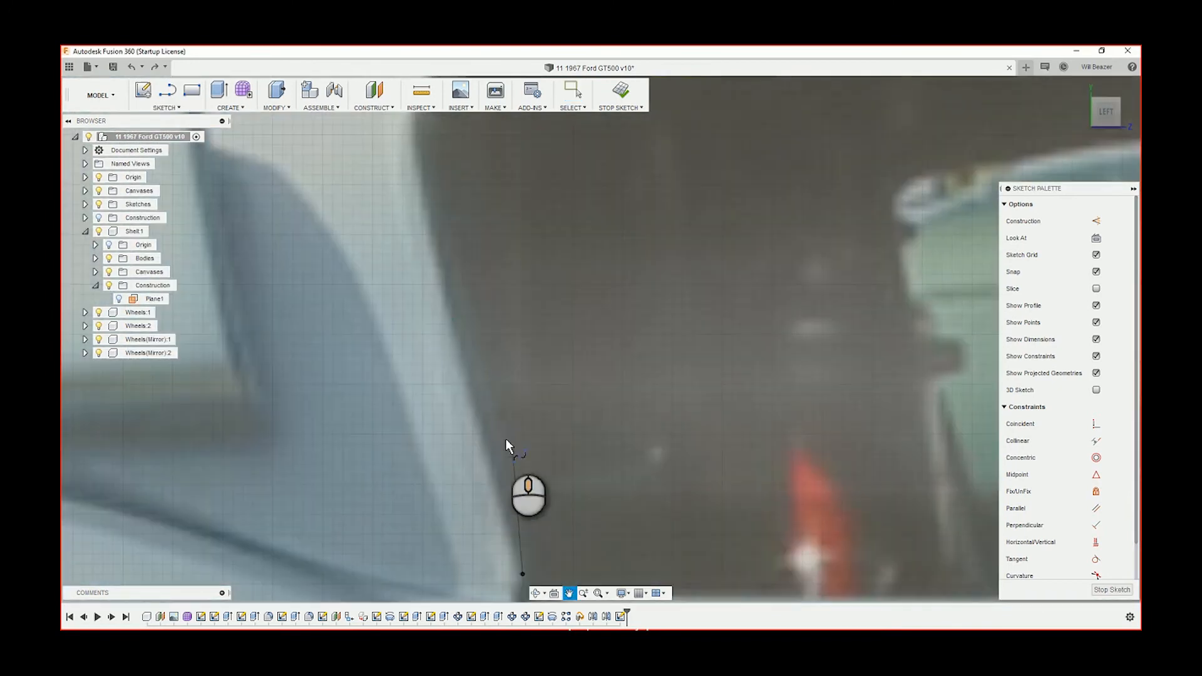
pyautogui.click(453, 323)
# Step: Continue the spline with three points up the rear edge and around the window's upper rear corner
pyautogui.moveTo(464, 219); pyautogui.dragTo(508, 429, button='middle')
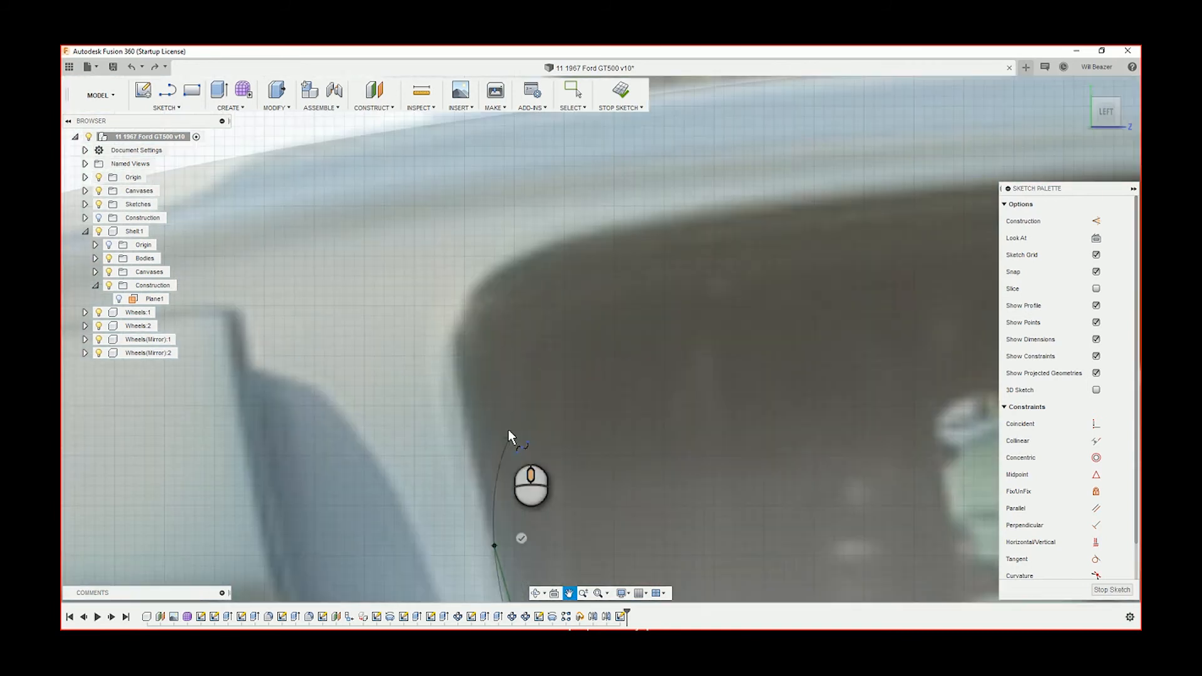
pyautogui.click(455, 355)
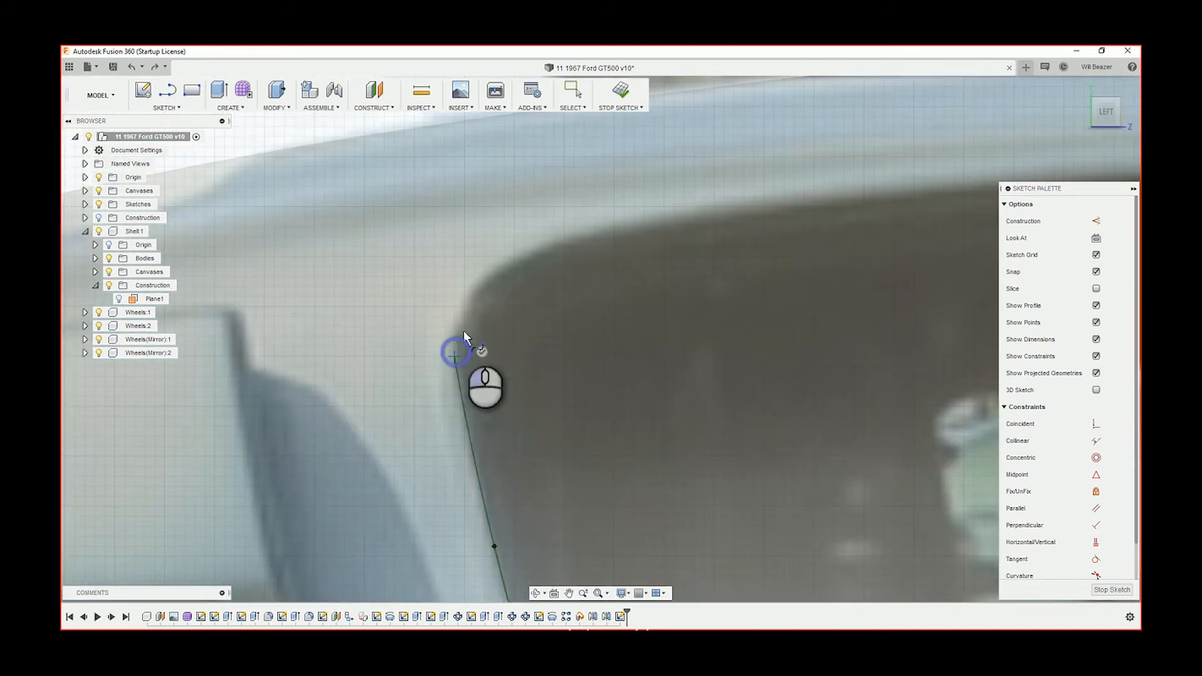
pyautogui.click(474, 295)
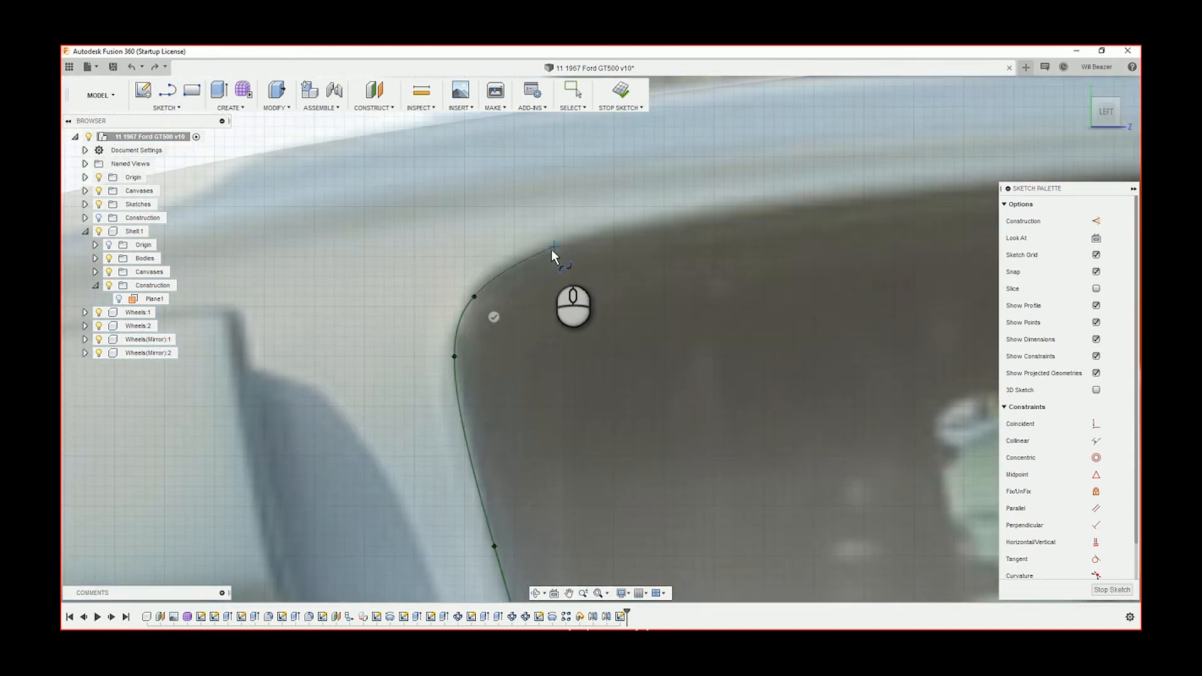
pyautogui.click(551, 249)
# Step: Continue the spline with widely spaced points along the window's top edge, up to where the edge begins to curve down
pyautogui.moveTo(719, 218); pyautogui.dragTo(499, 350, button='middle')
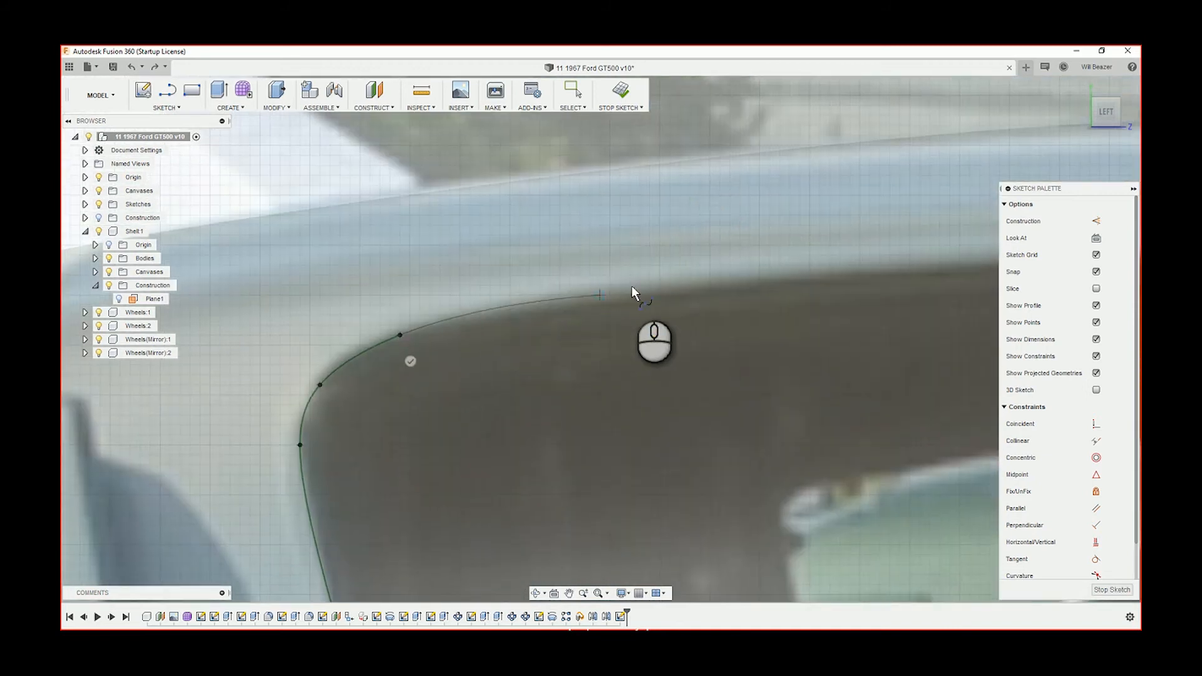
pyautogui.click(665, 288)
pyautogui.moveTo(797, 344)
pyautogui.mouseDown(button='middle')
pyautogui.moveTo(671, 363)
pyautogui.moveTo(309, 366)
pyautogui.mouseUp(button='middle')
pyautogui.scroll(-4, 582, 341)
pyautogui.moveTo(703, 321)
pyautogui.mouseDown(button='middle')
pyautogui.moveTo(569, 336)
pyautogui.moveTo(403, 329)
pyautogui.moveTo(467, 331)
pyautogui.moveTo(452, 329)
pyautogui.mouseUp(button='middle')
pyautogui.click(355, 301)
pyautogui.click(450, 330)
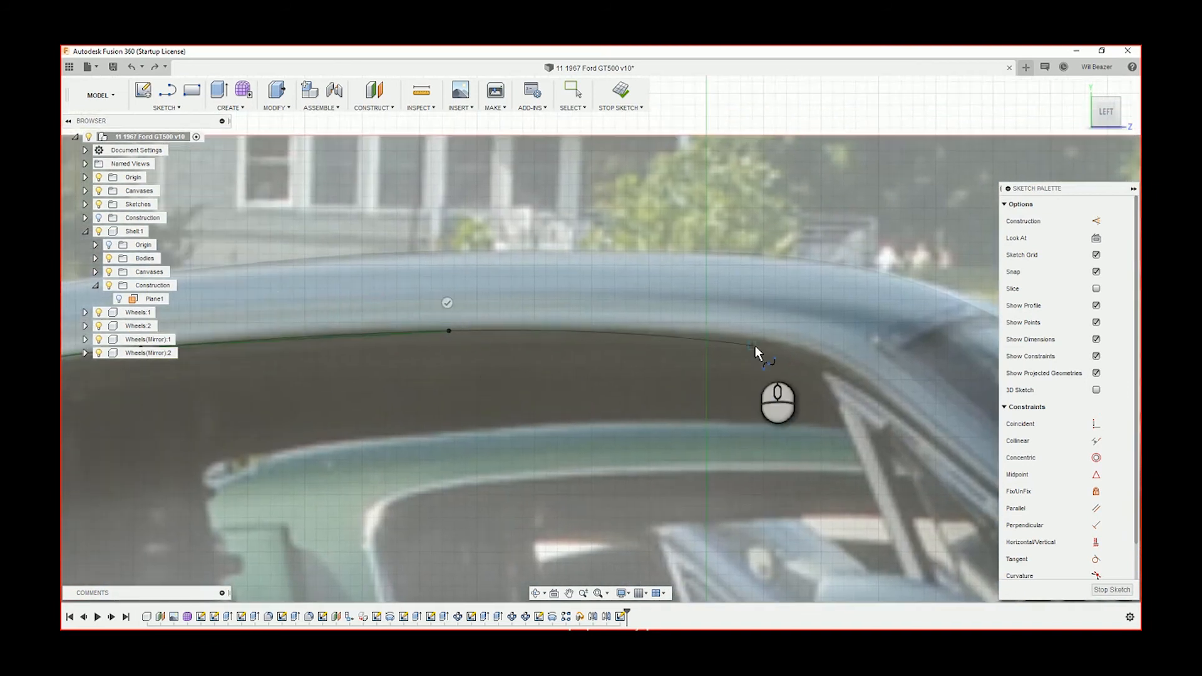
pyautogui.click(754, 338)
# Step: Continue the spline with two points around the window's upper front curve, just above the vent window's top corner
pyautogui.moveTo(813, 355); pyautogui.dragTo(592, 316, button='middle')
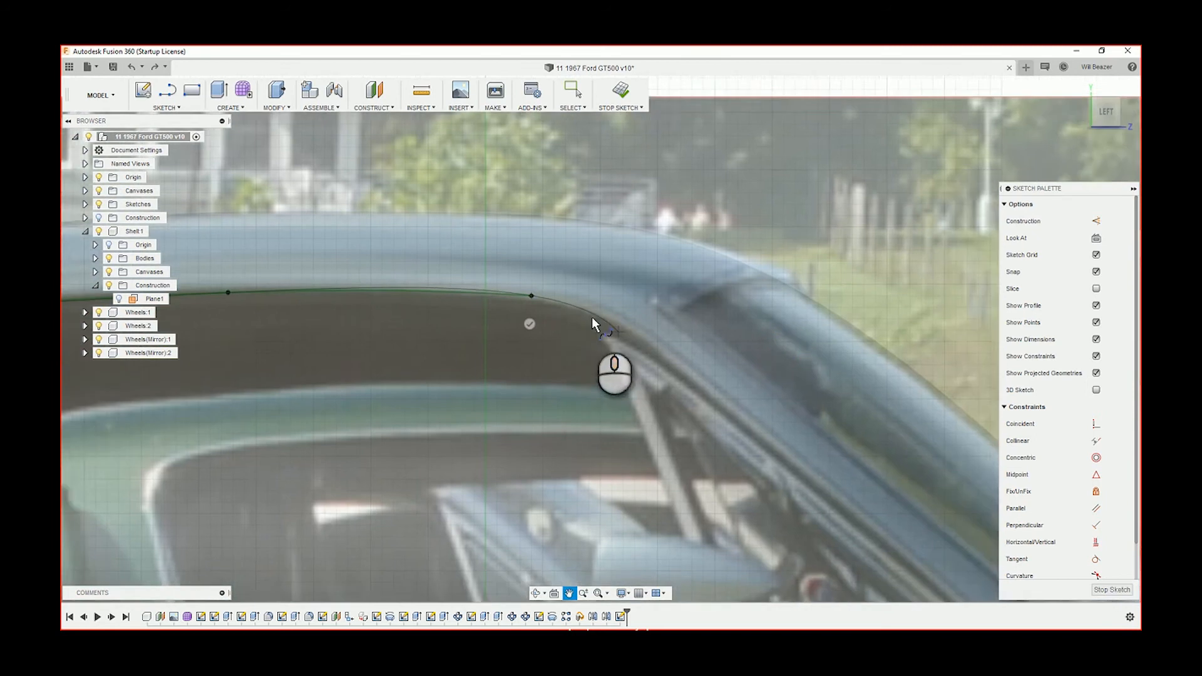
pyautogui.scroll(3, 626, 338)
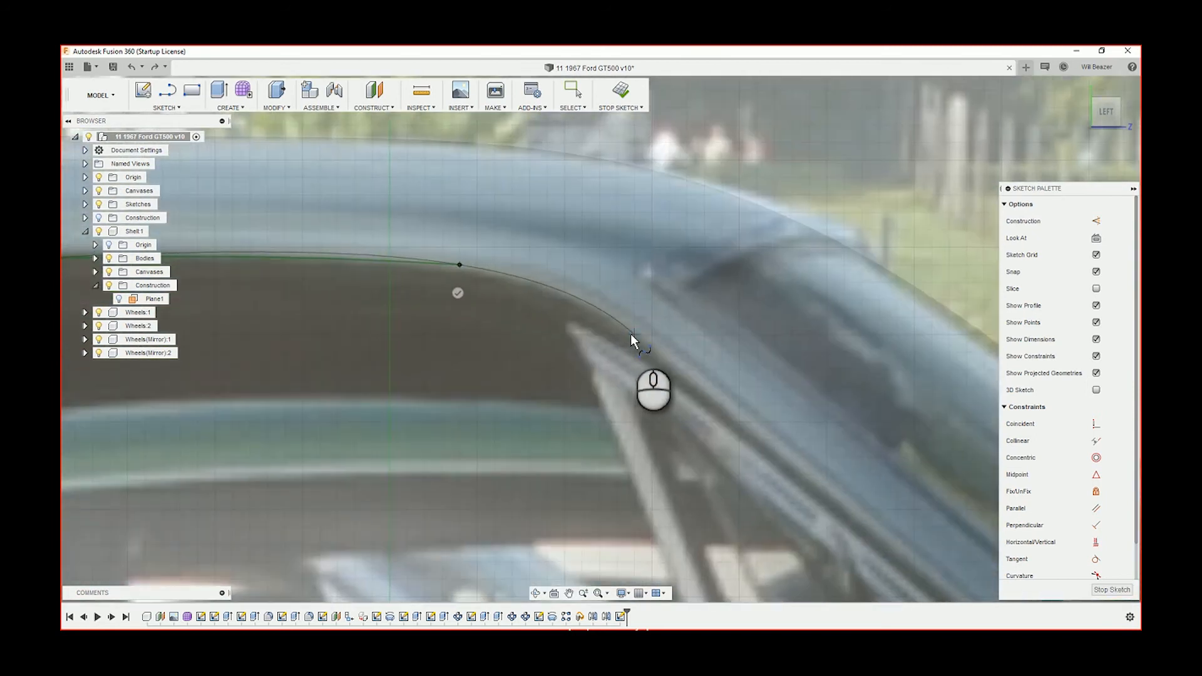
pyautogui.click(567, 299)
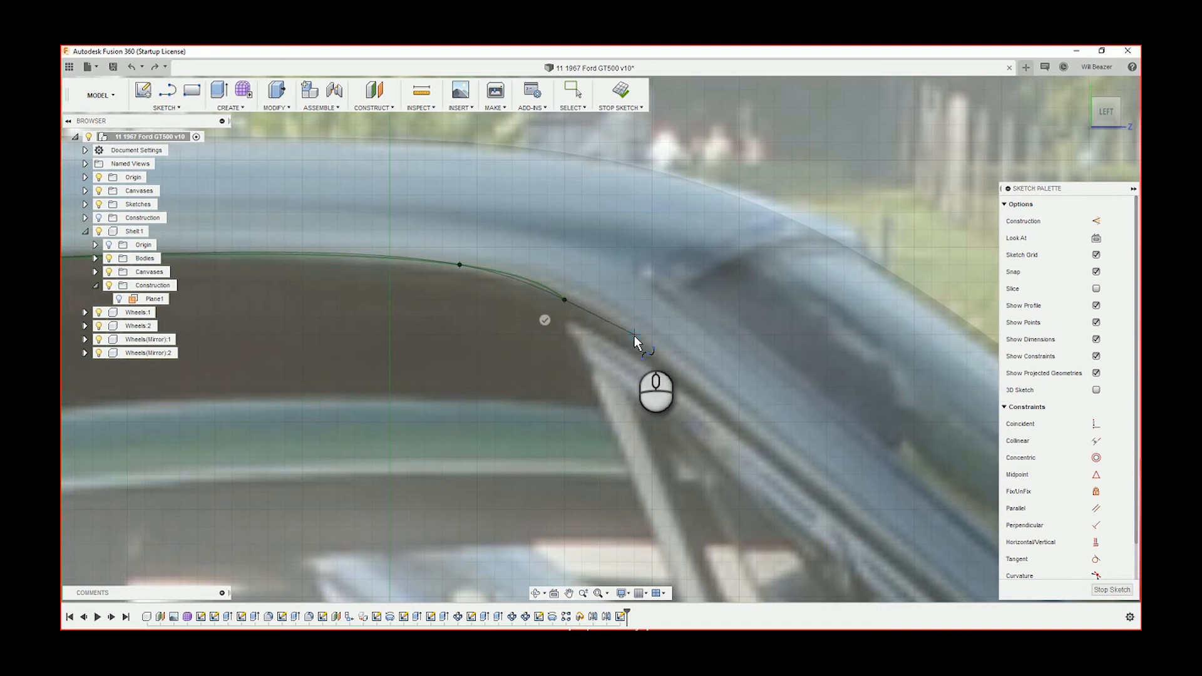
pyautogui.click(634, 336)
# Step: Continue the spline with two points down the window's slanted front edge along the windshield pillar
pyautogui.moveTo(713, 420); pyautogui.dragTo(235, 84, button='middle')
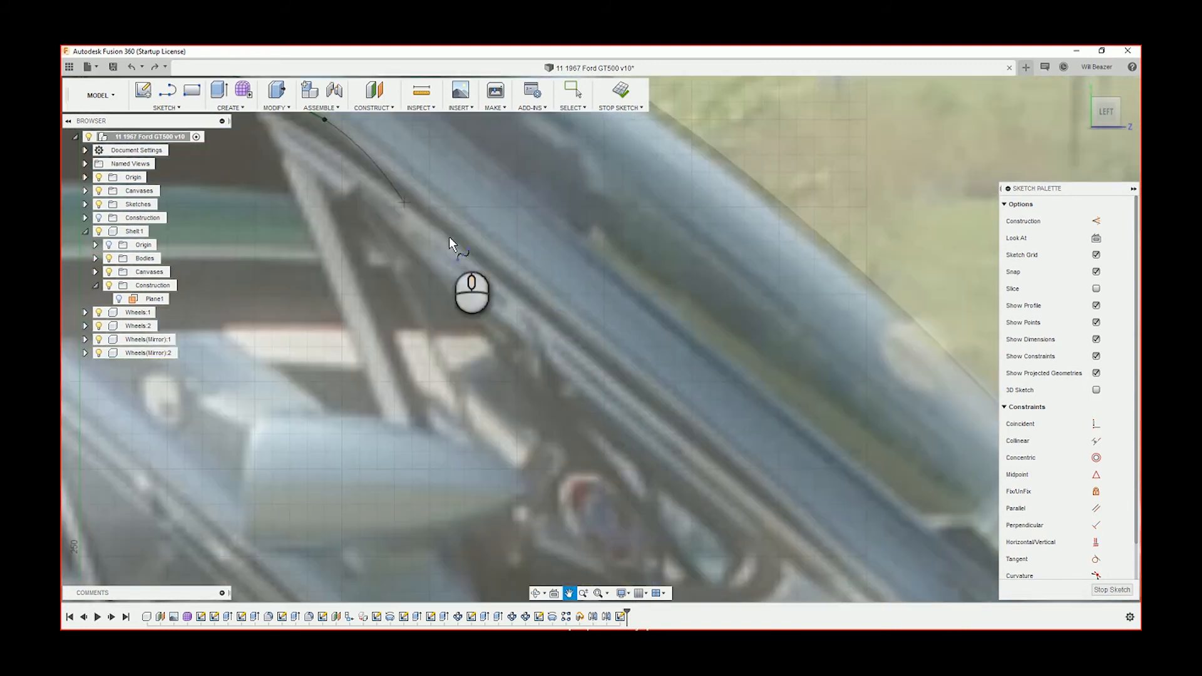
pyautogui.click(515, 277)
pyautogui.moveTo(658, 397); pyautogui.dragTo(550, 313, button='middle')
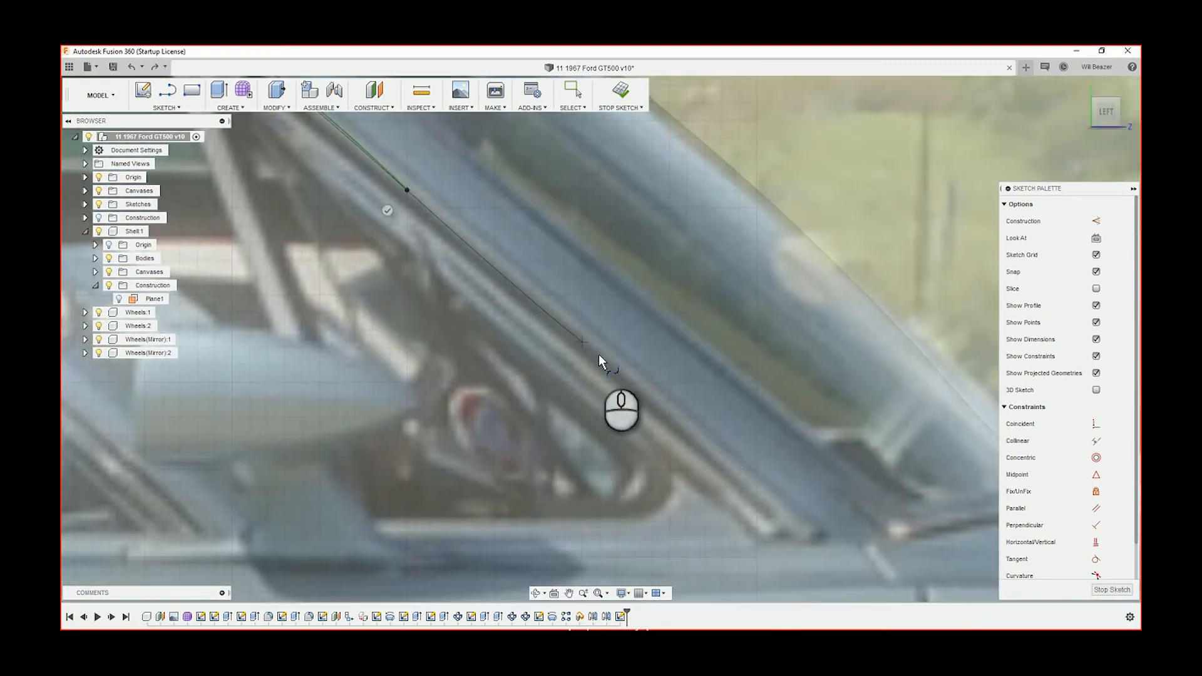
pyautogui.click(619, 371)
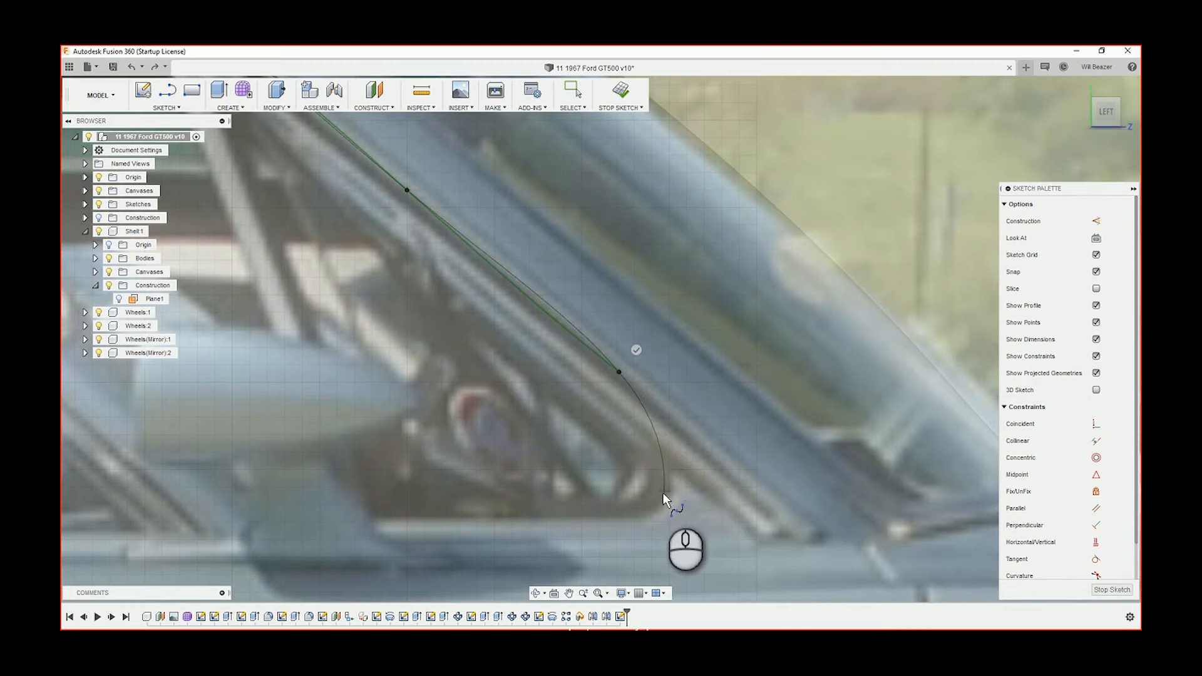
# Step: Continue the spline with a point at the window's lower front corner and two points rearward along the bottom edge
pyautogui.click(662, 504)
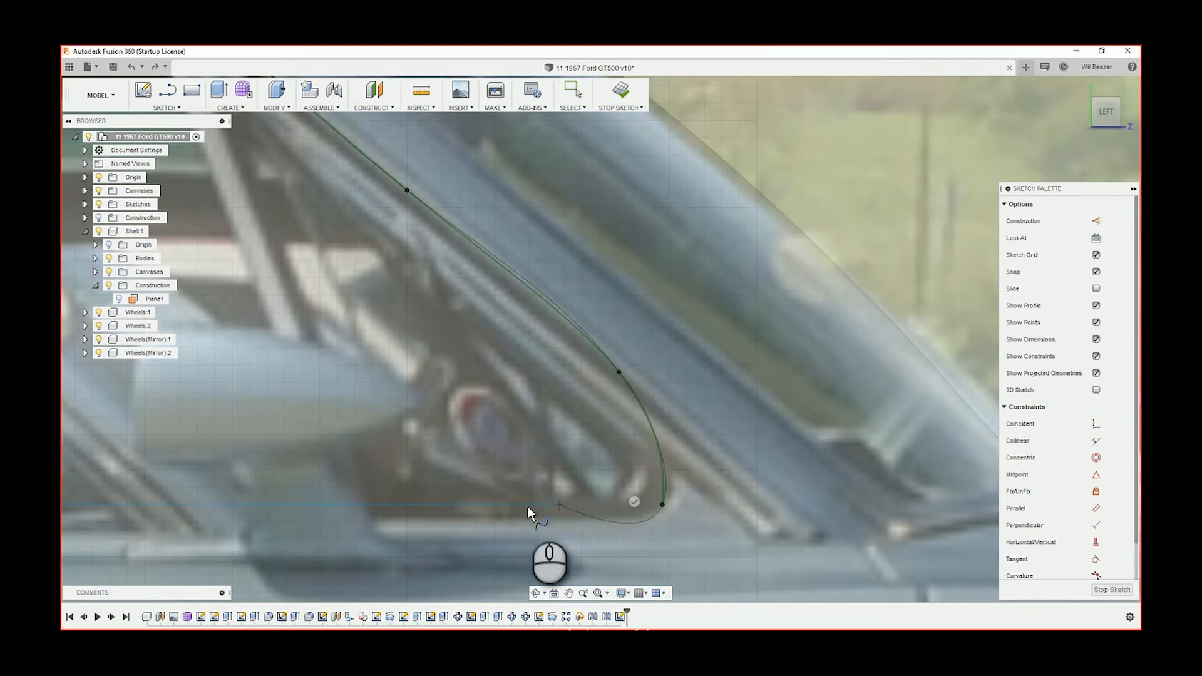
pyautogui.click(507, 505)
pyautogui.moveTo(451, 494); pyautogui.dragTo(790, 473, button='middle')
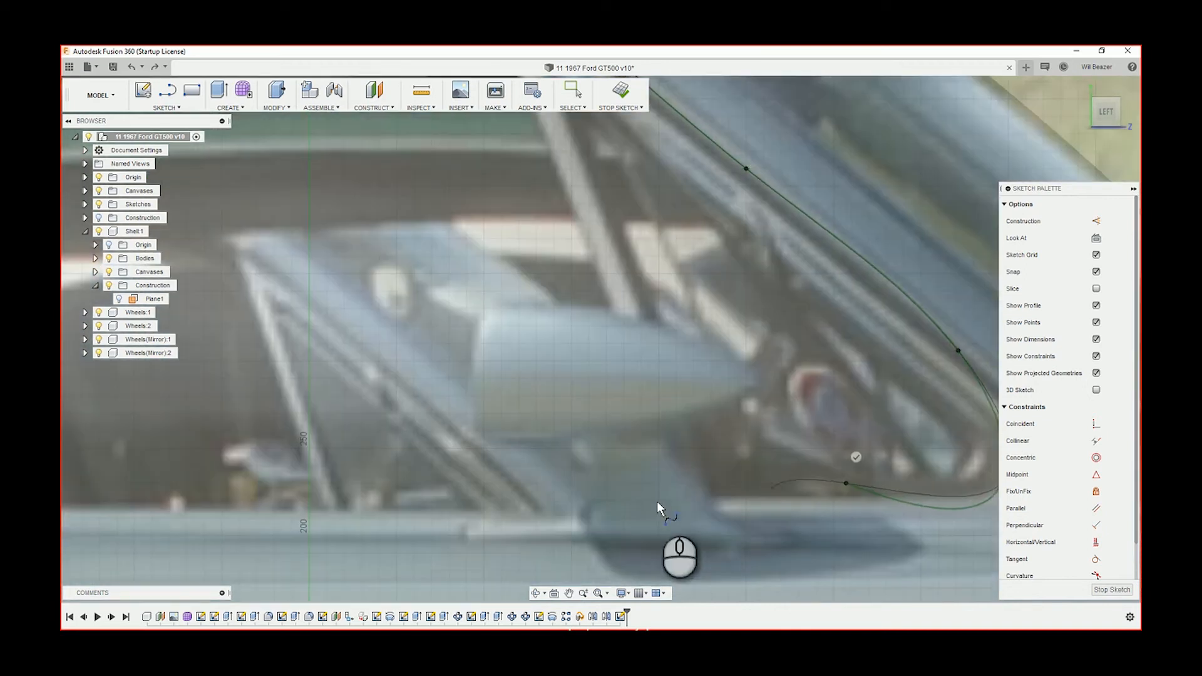
pyautogui.click(507, 505)
pyautogui.moveTo(407, 482)
pyautogui.mouseDown(button='middle')
pyautogui.moveTo(741, 455)
pyautogui.moveTo(951, 455)
pyautogui.mouseUp(button='middle')
# Step: Continue the spline with three widely spaced points along the window's bottom edge and close it at its start point in the lower rear corner
pyautogui.click(526, 466)
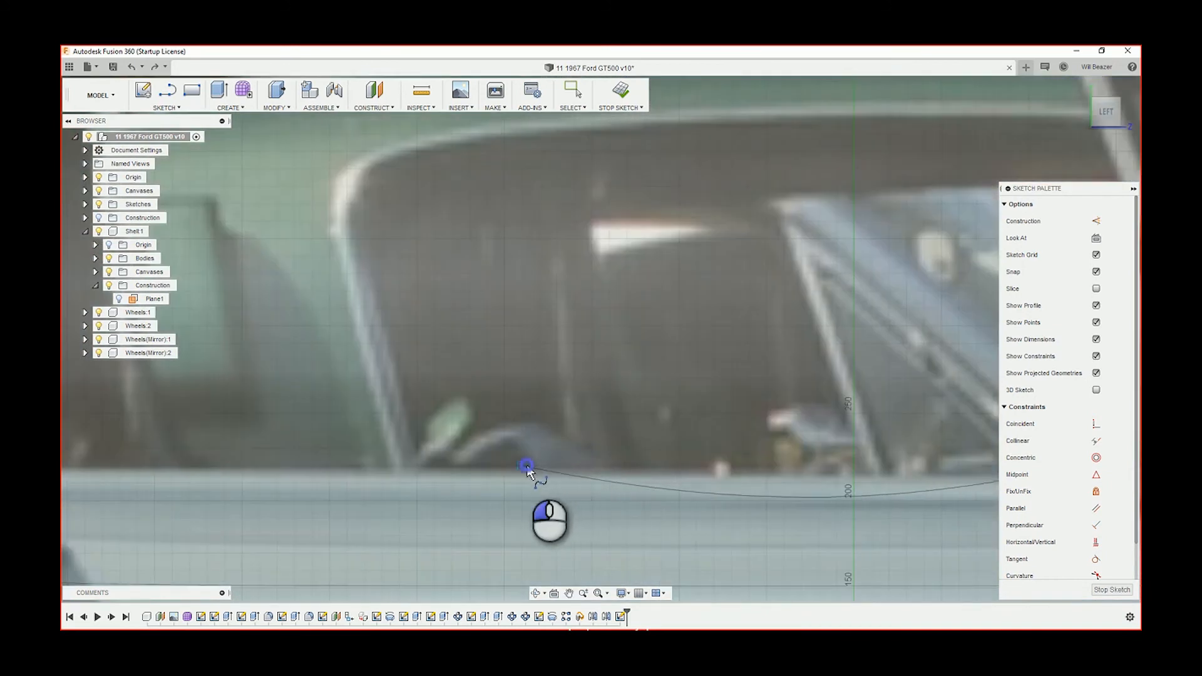
pyautogui.moveTo(437, 462); pyautogui.dragTo(784, 463, button='middle')
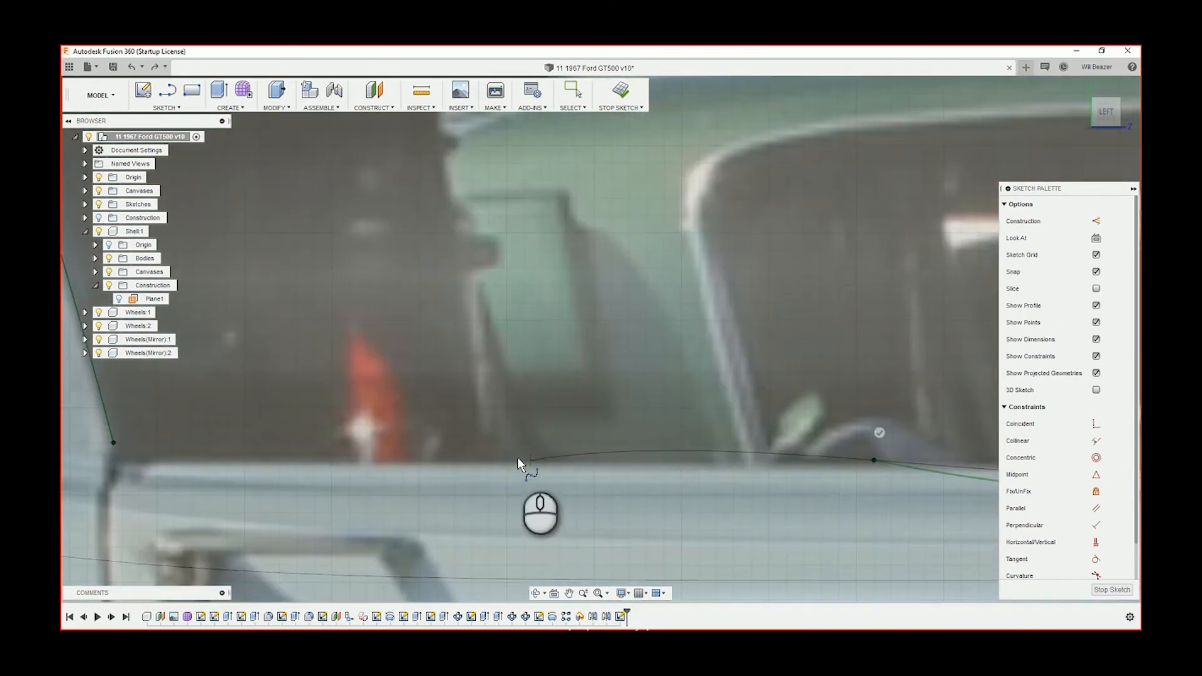
pyautogui.click(485, 456)
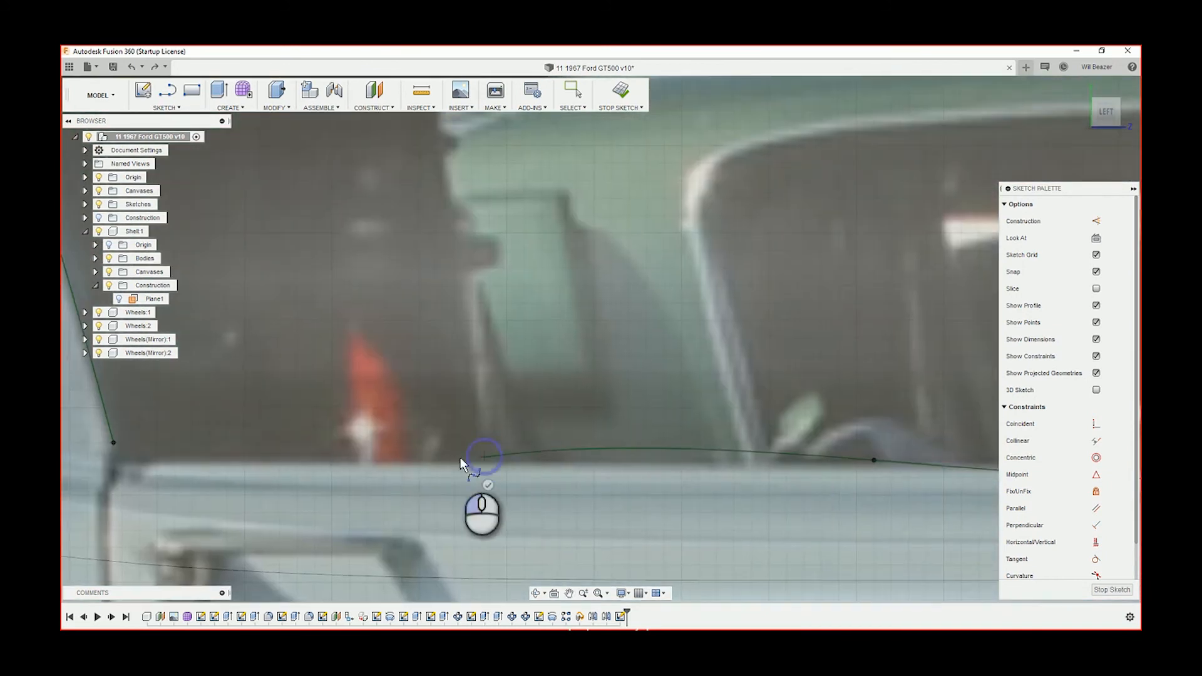
pyautogui.click(147, 459)
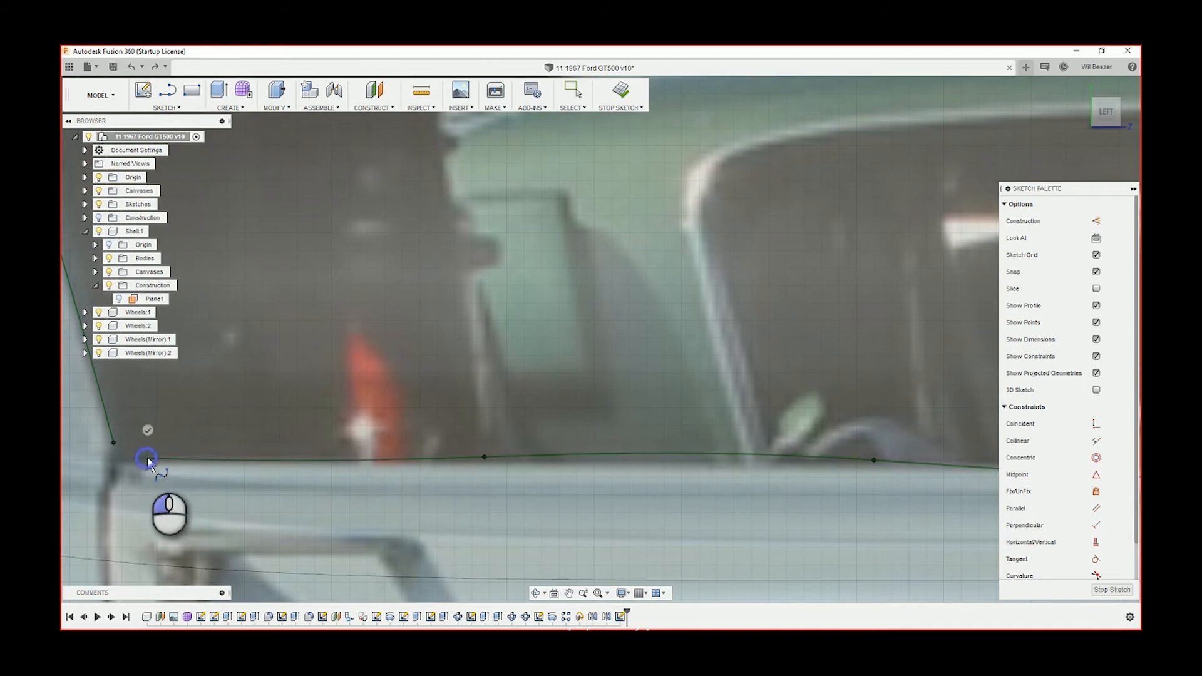
pyautogui.click(114, 442)
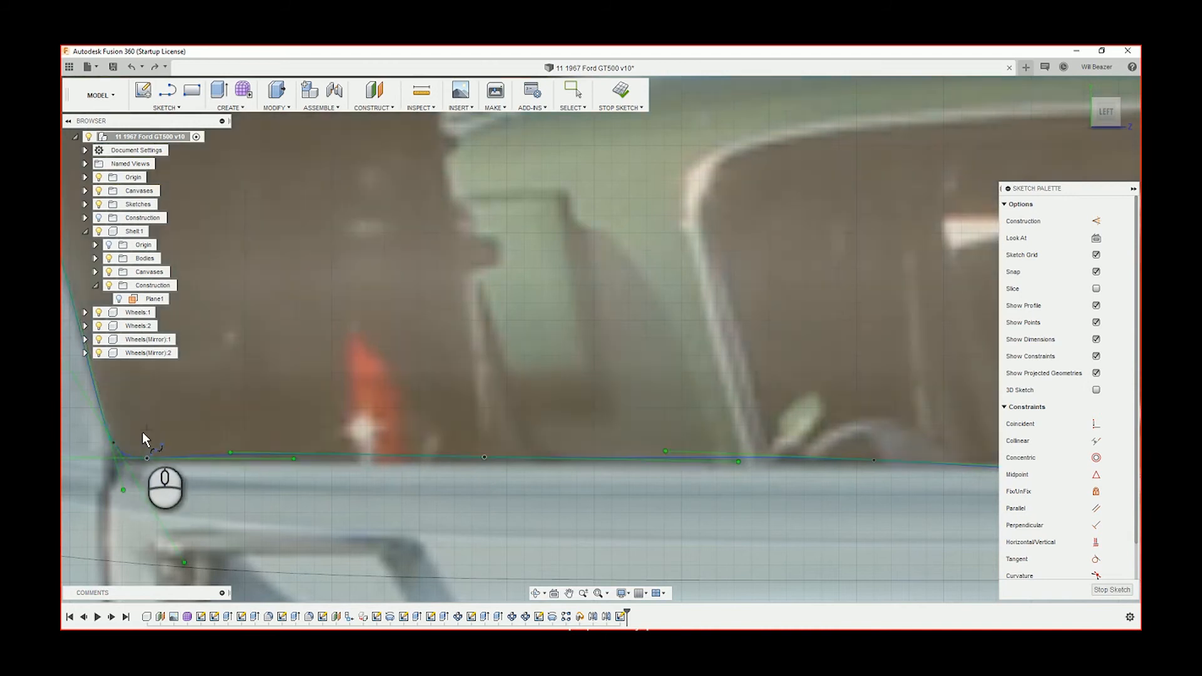
pyautogui.scroll(-5, 270, 384)
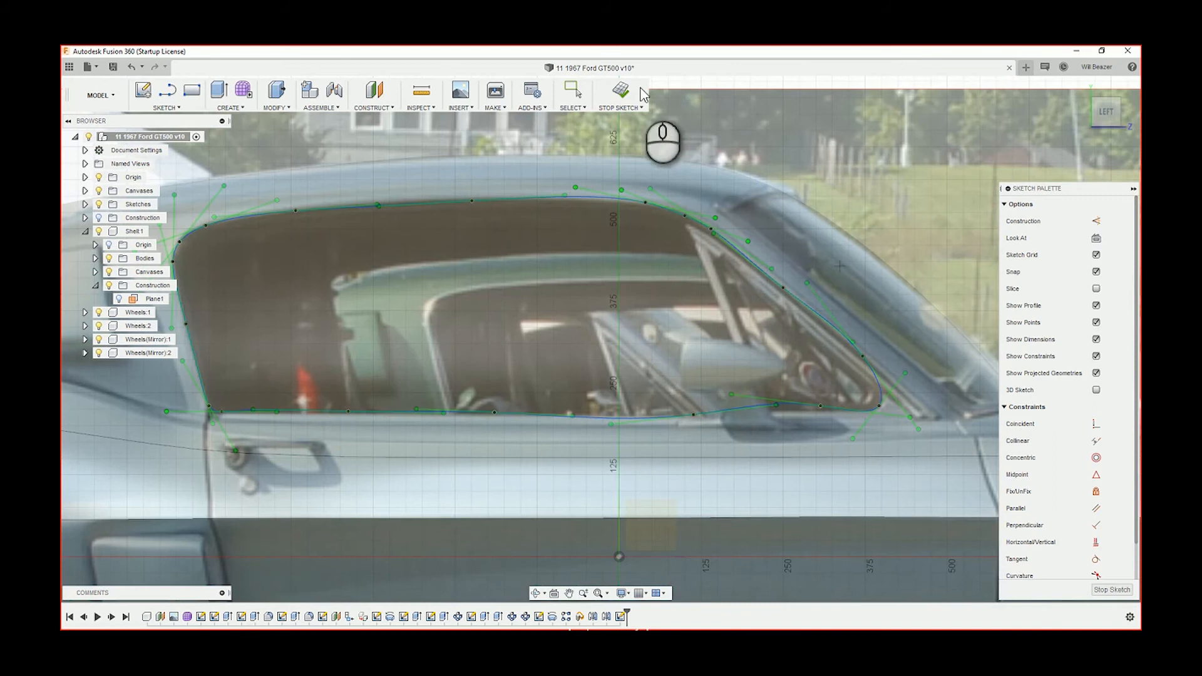
# Step: Lower the spline point beneath the door mirror and adjust its tangent handle so the curve runs flat along the window's bottom edge
pyautogui.click(571, 90)
pyautogui.click(853, 439)
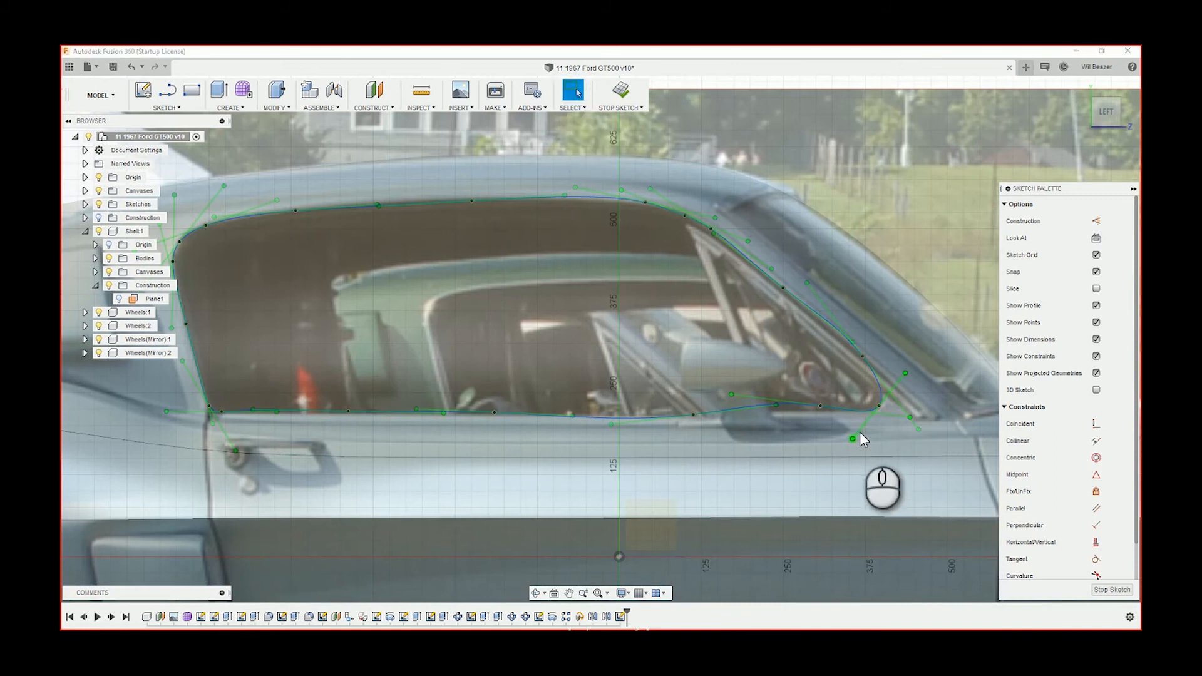
pyautogui.scroll(5, 858, 432)
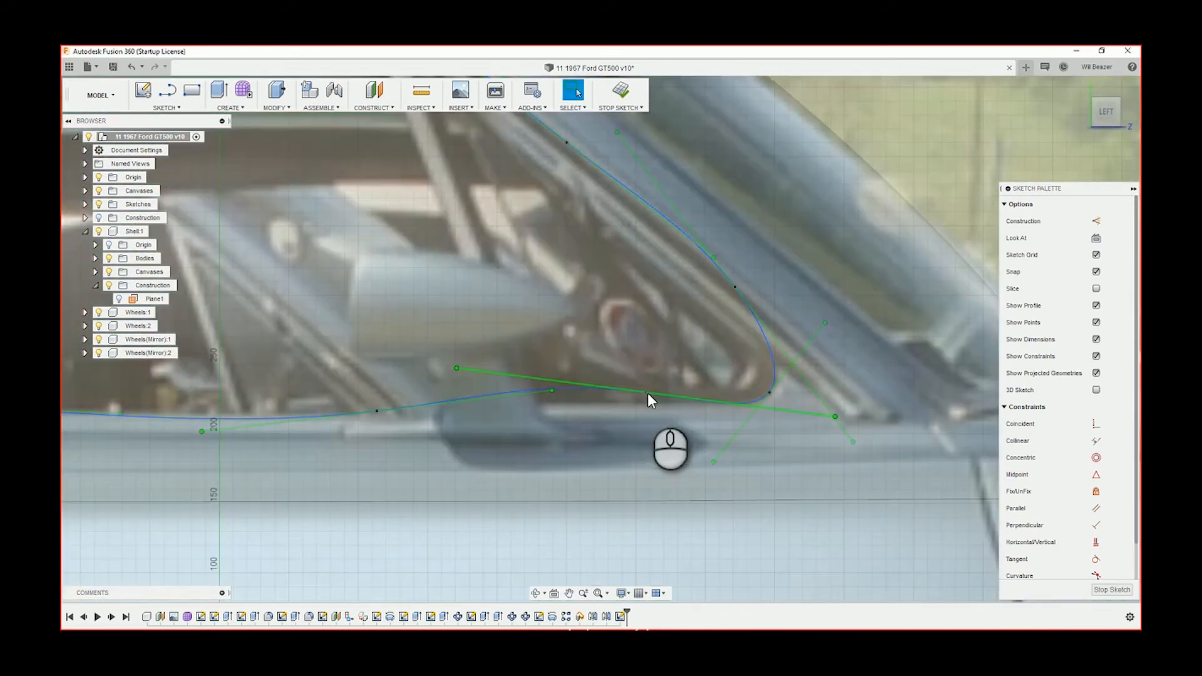
pyautogui.click(646, 393)
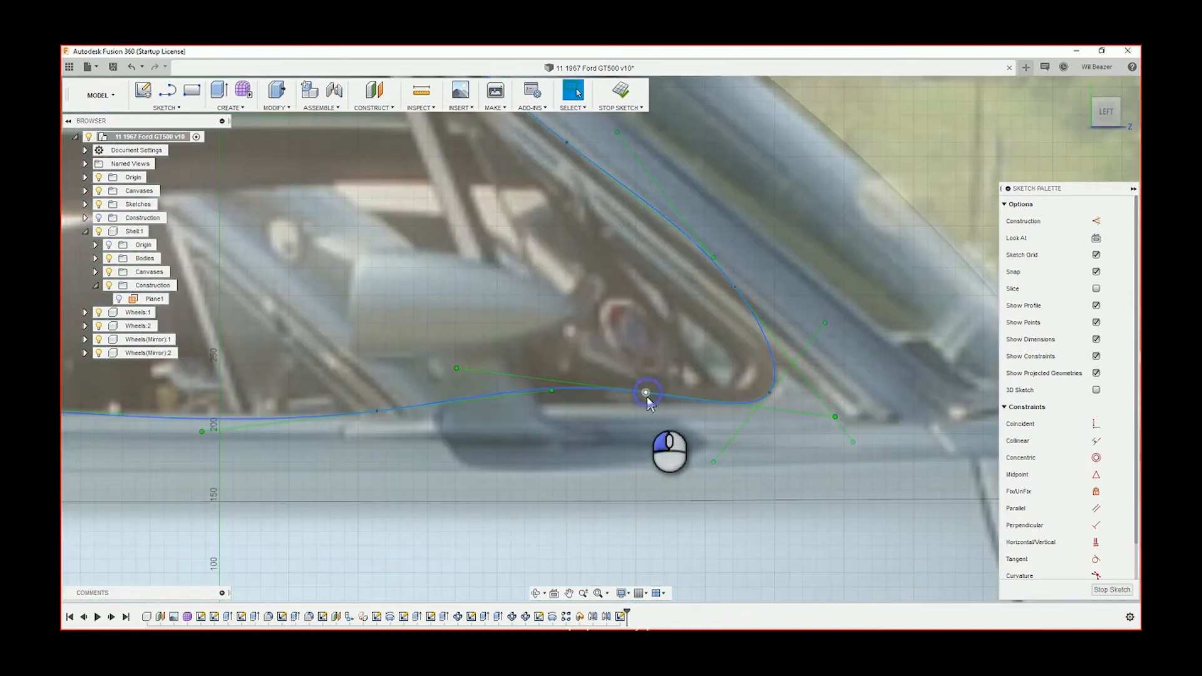
pyautogui.moveTo(648, 400); pyautogui.dragTo(646, 407)
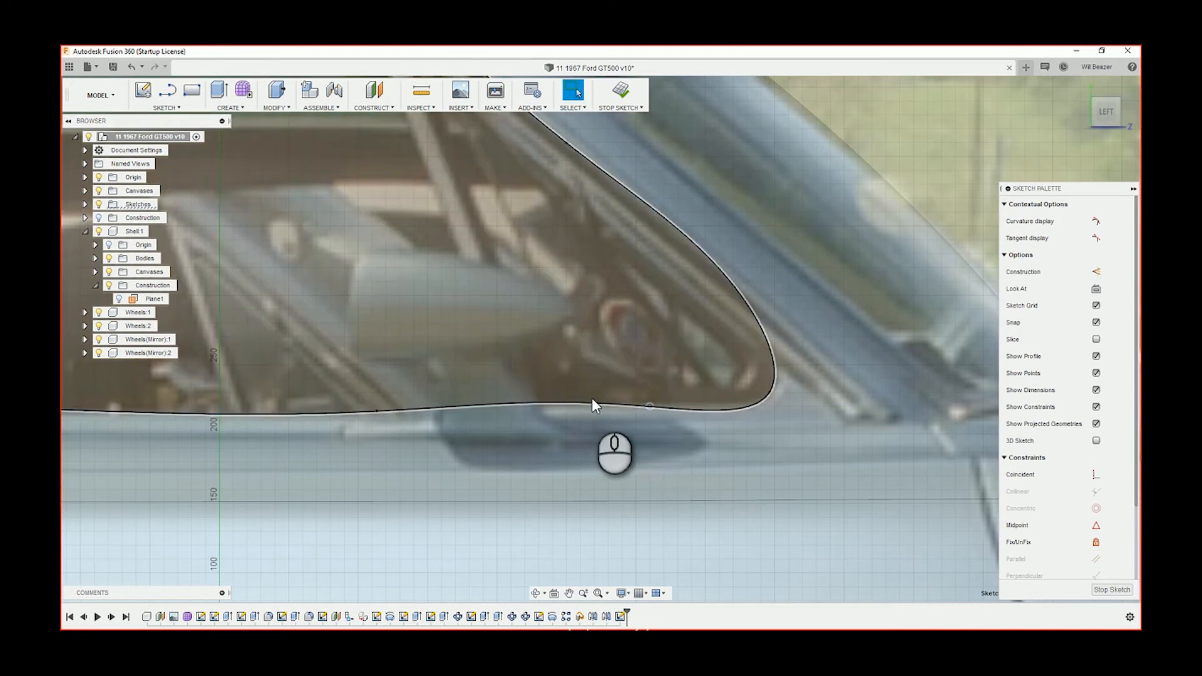
pyautogui.click(651, 406)
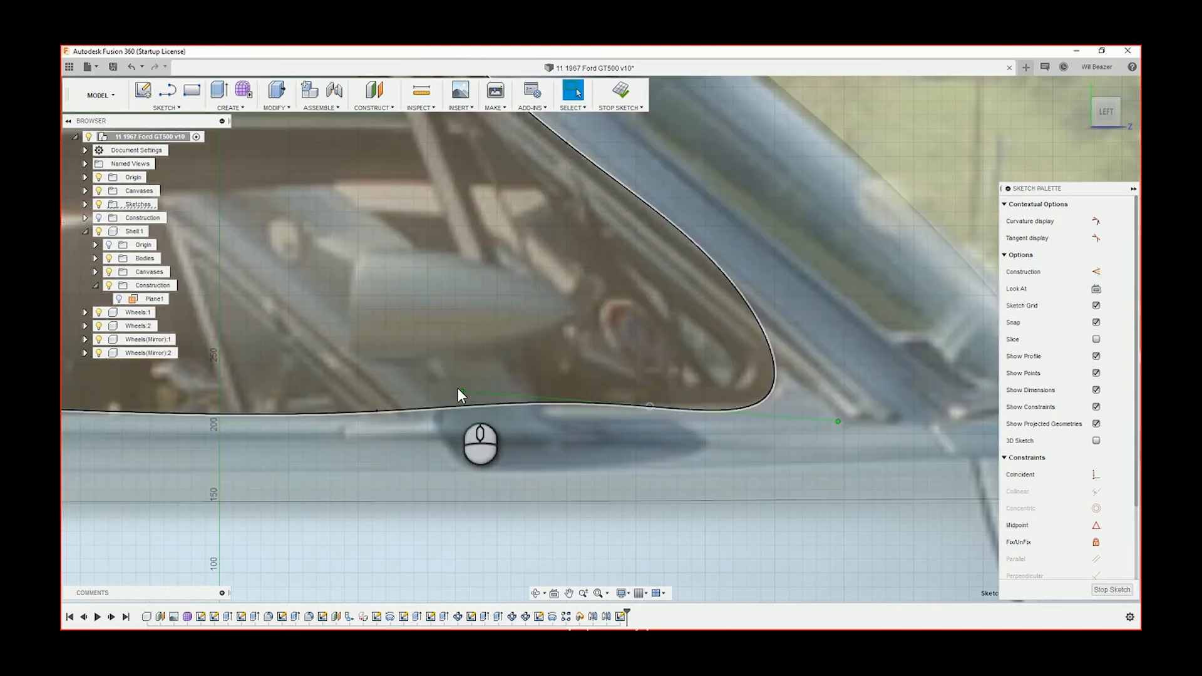
pyautogui.moveTo(457, 389); pyautogui.dragTo(534, 409)
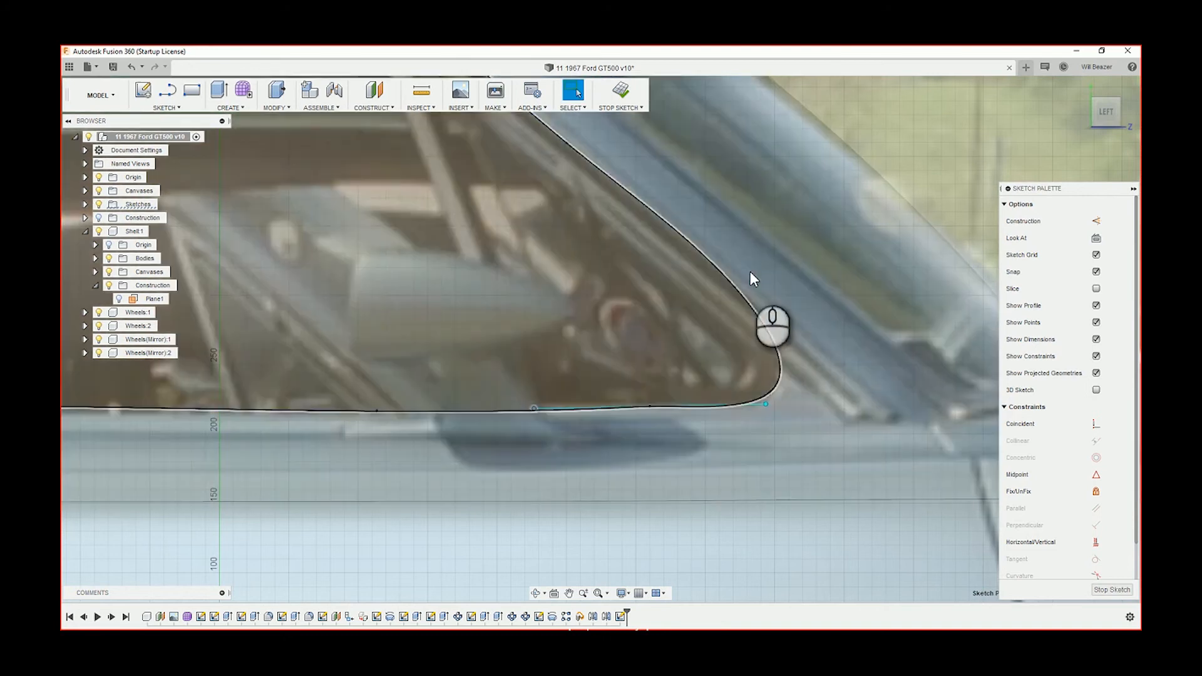
# Step: Move the spline points at the upper front curve inward to the glass edge around the vent window's top corner
pyautogui.moveTo(758, 257); pyautogui.dragTo(752, 354, button='middle')
pyautogui.scroll(-2, 587, 227)
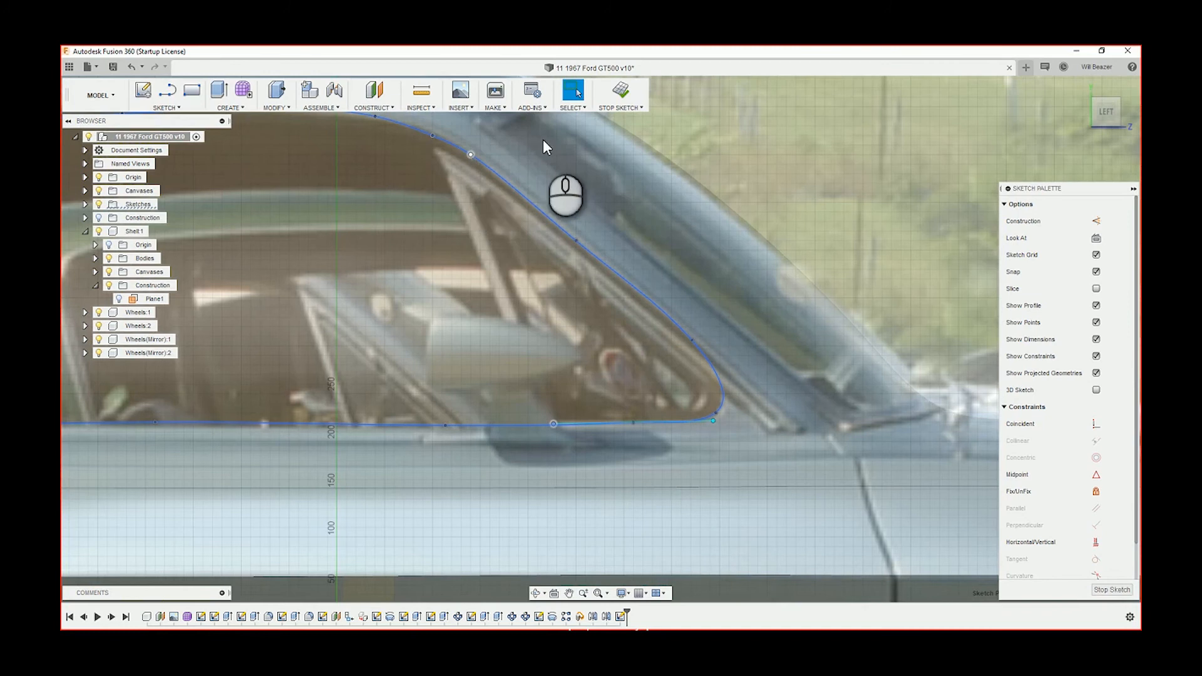
pyautogui.moveTo(543, 139); pyautogui.dragTo(543, 175, button='middle')
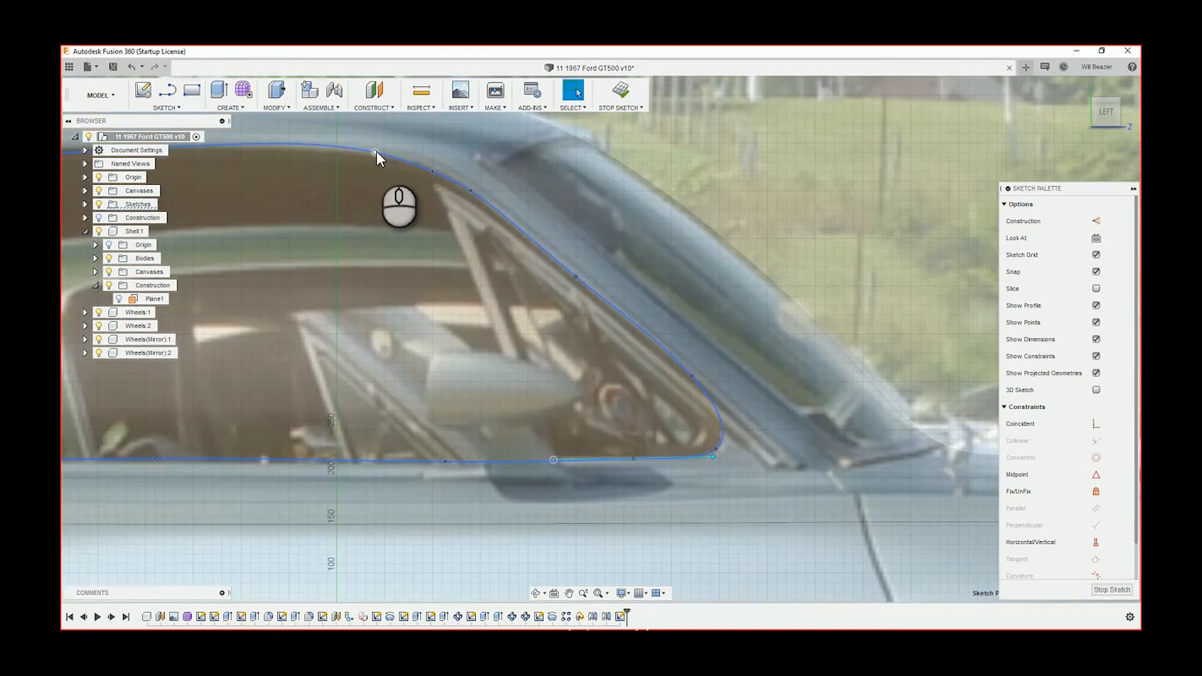
pyautogui.moveTo(377, 153); pyautogui.dragTo(426, 195)
pyautogui.scroll(3, 432, 171)
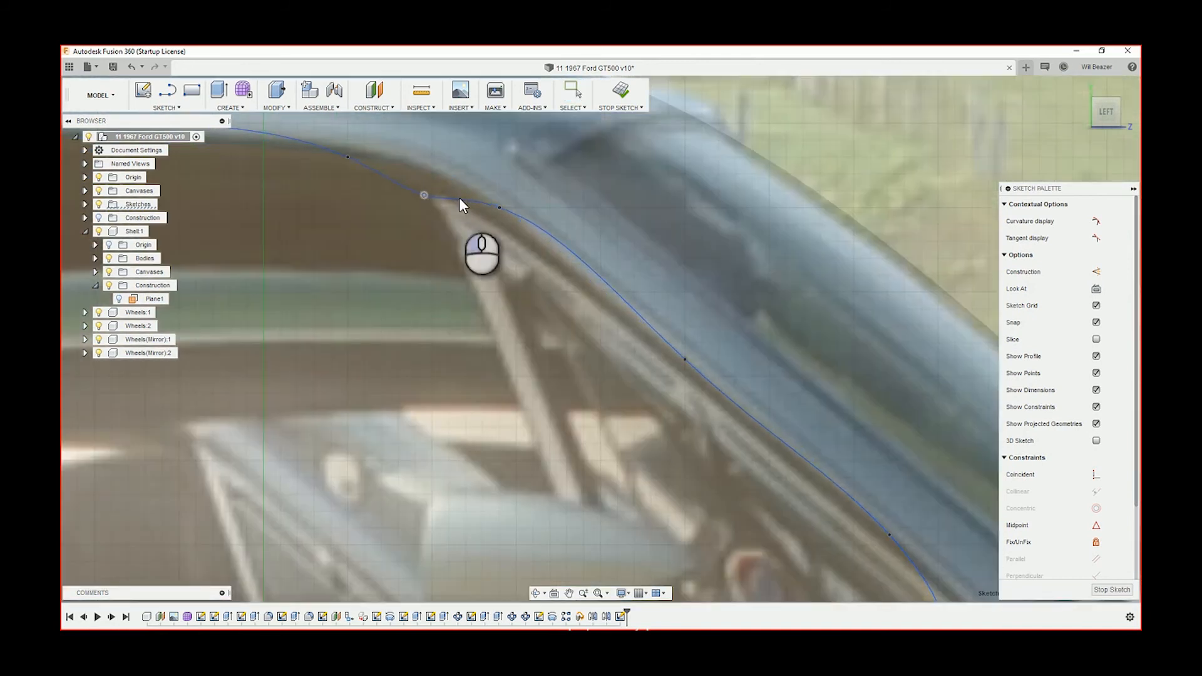
pyautogui.moveTo(500, 208); pyautogui.dragTo(512, 281)
# Step: Pull the spline points along the slanted front edge and at the lower front corner inward to follow the glass edge
pyautogui.moveTo(606, 357); pyautogui.dragTo(471, 231, button='middle')
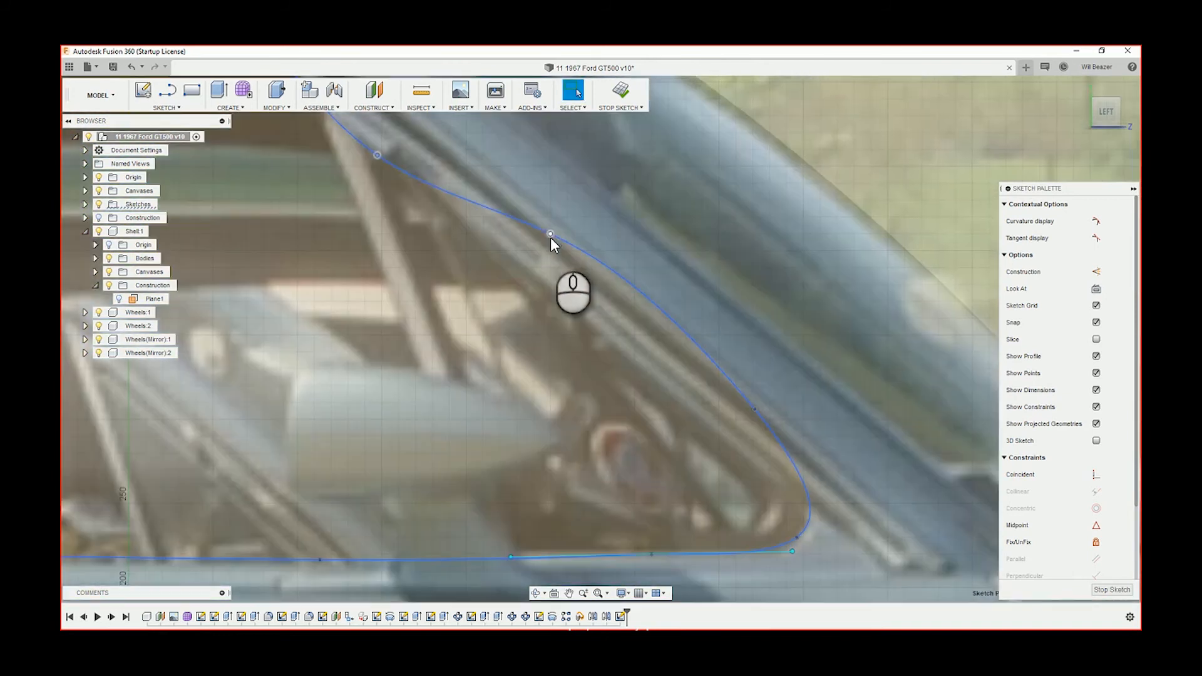
pyautogui.moveTo(551, 238); pyautogui.dragTo(542, 285)
pyautogui.moveTo(755, 410); pyautogui.dragTo(717, 443)
pyautogui.moveTo(798, 535); pyautogui.dragTo(763, 524)
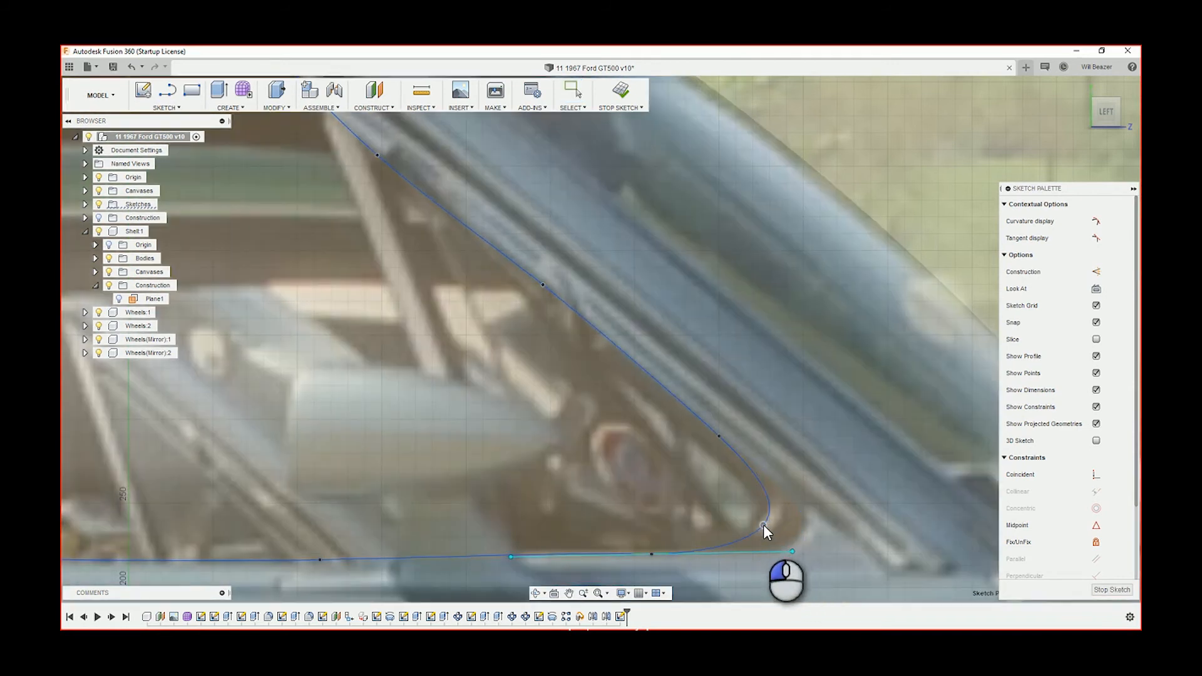
pyautogui.moveTo(719, 436); pyautogui.dragTo(714, 453)
# Step: Shift the middle spline point of the slanted front edge slightly inward so it sits on the vent window's glass edge
pyautogui.moveTo(693, 378); pyautogui.dragTo(817, 447, button='middle')
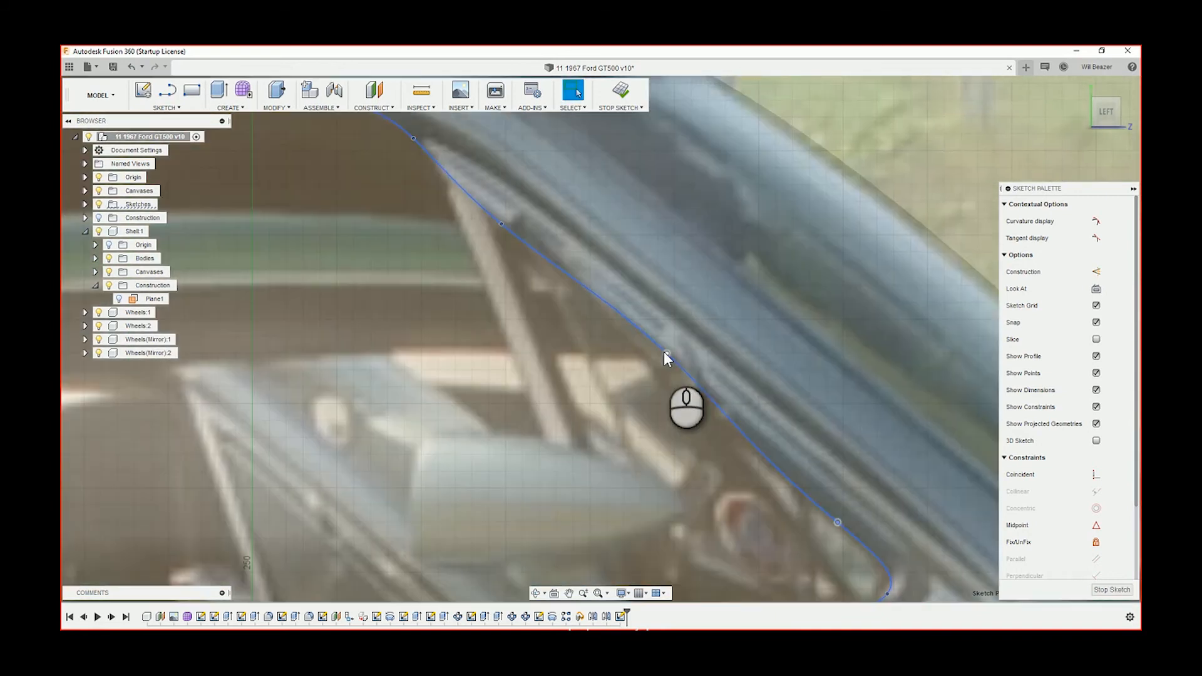
pyautogui.moveTo(664, 351); pyautogui.dragTo(655, 356)
pyautogui.click(659, 355)
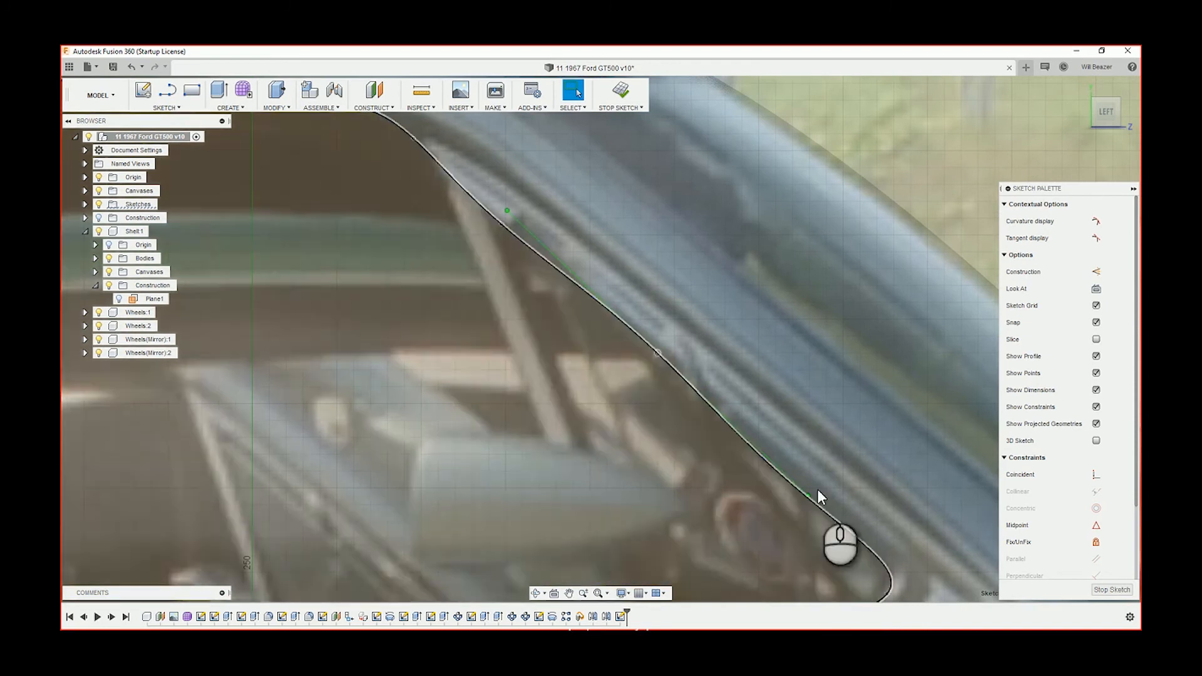
pyautogui.click(656, 354)
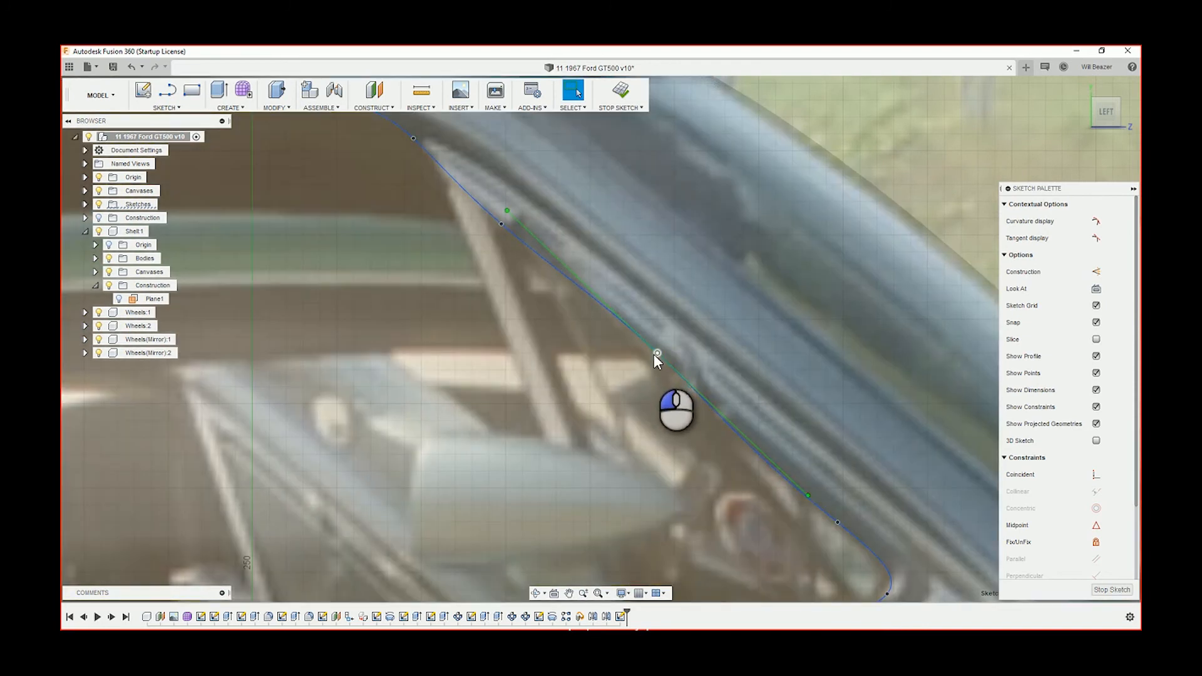
pyautogui.click(652, 358)
pyautogui.click(655, 354)
pyautogui.moveTo(655, 354); pyautogui.dragTo(655, 358)
pyautogui.press('Escape')
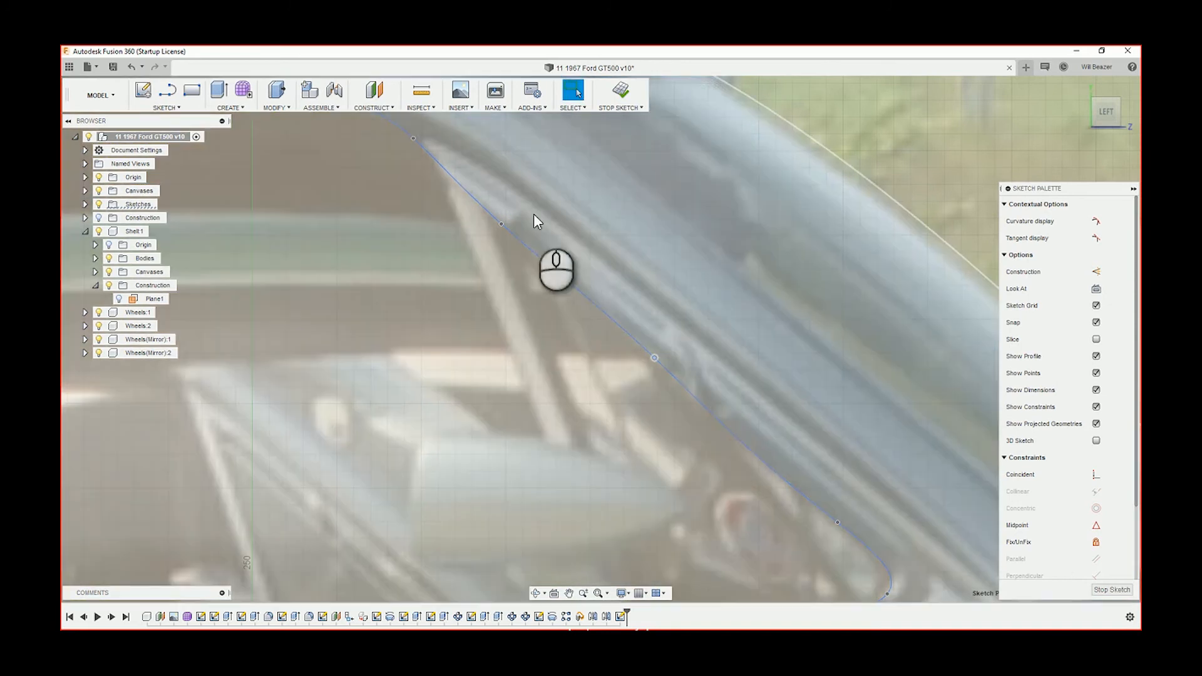
# Step: Nudge the upper, middle and lower spline points of the slanted front edge outward to straighten the curve along the vent window
pyautogui.click(504, 219)
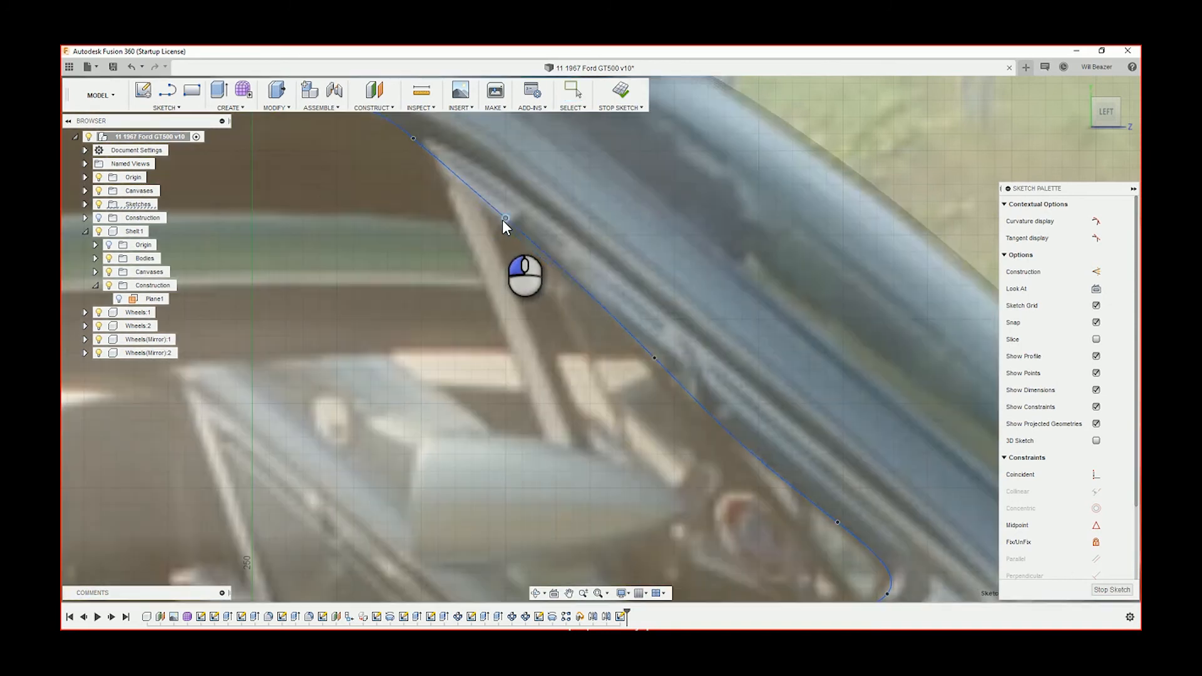
pyautogui.scroll(-3, 539, 264)
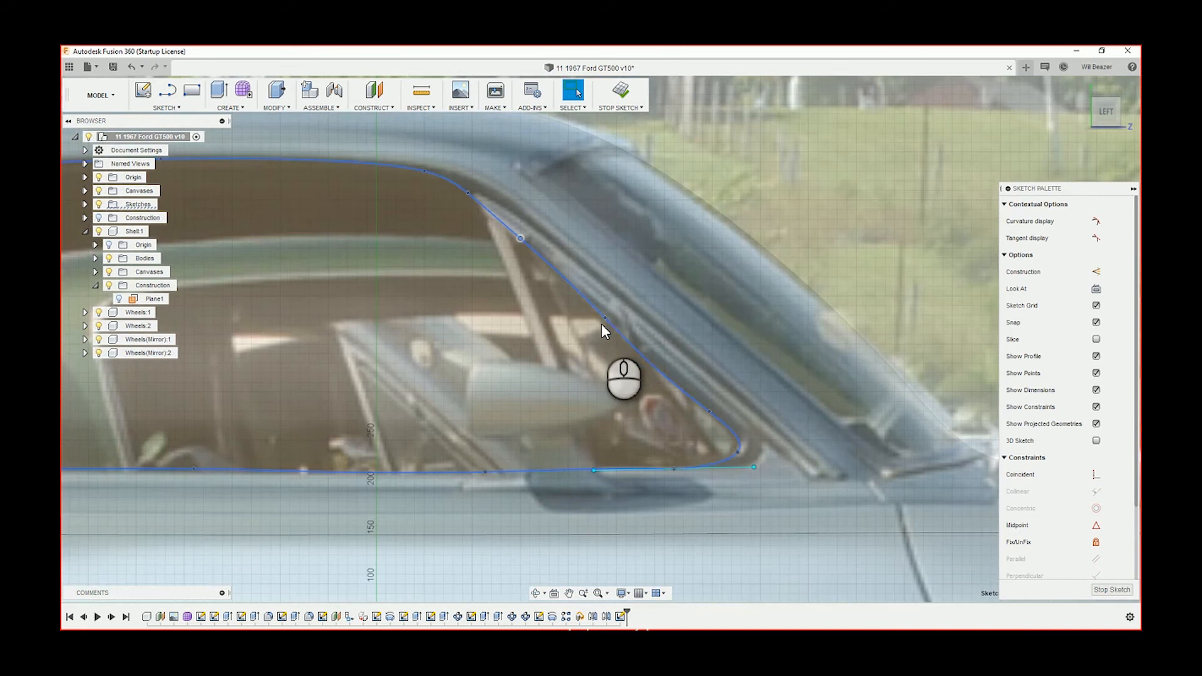
pyautogui.scroll(3, 601, 325)
pyautogui.click(609, 313)
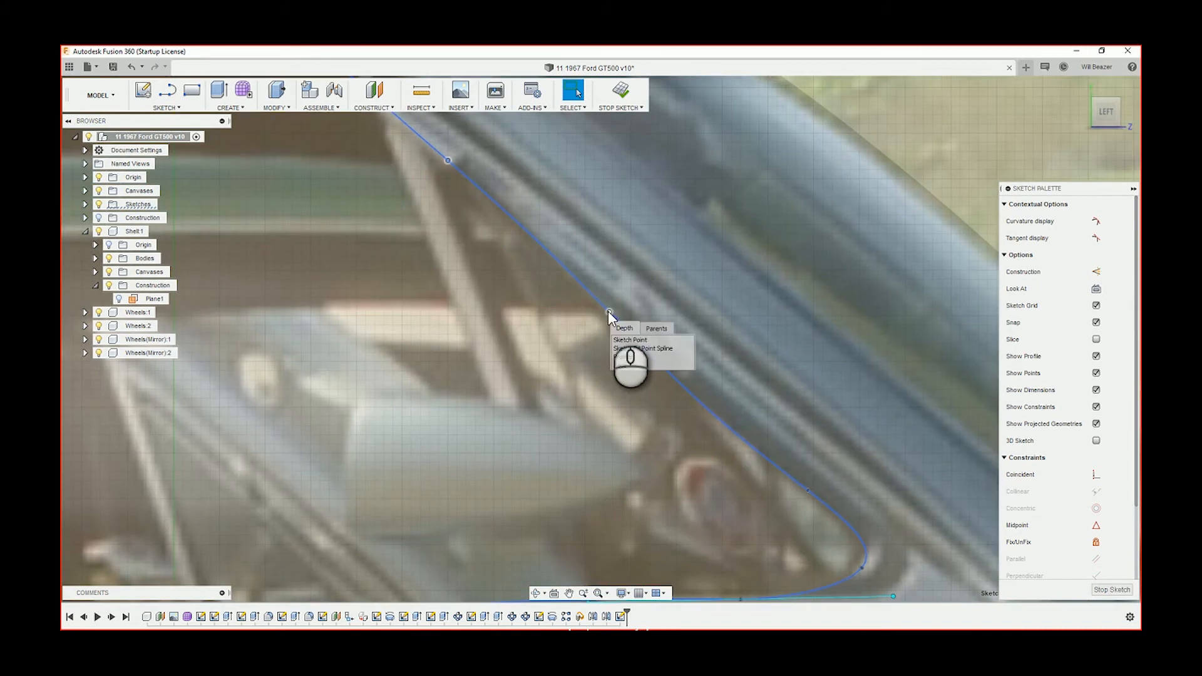
pyautogui.moveTo(608, 313); pyautogui.dragTo(613, 306)
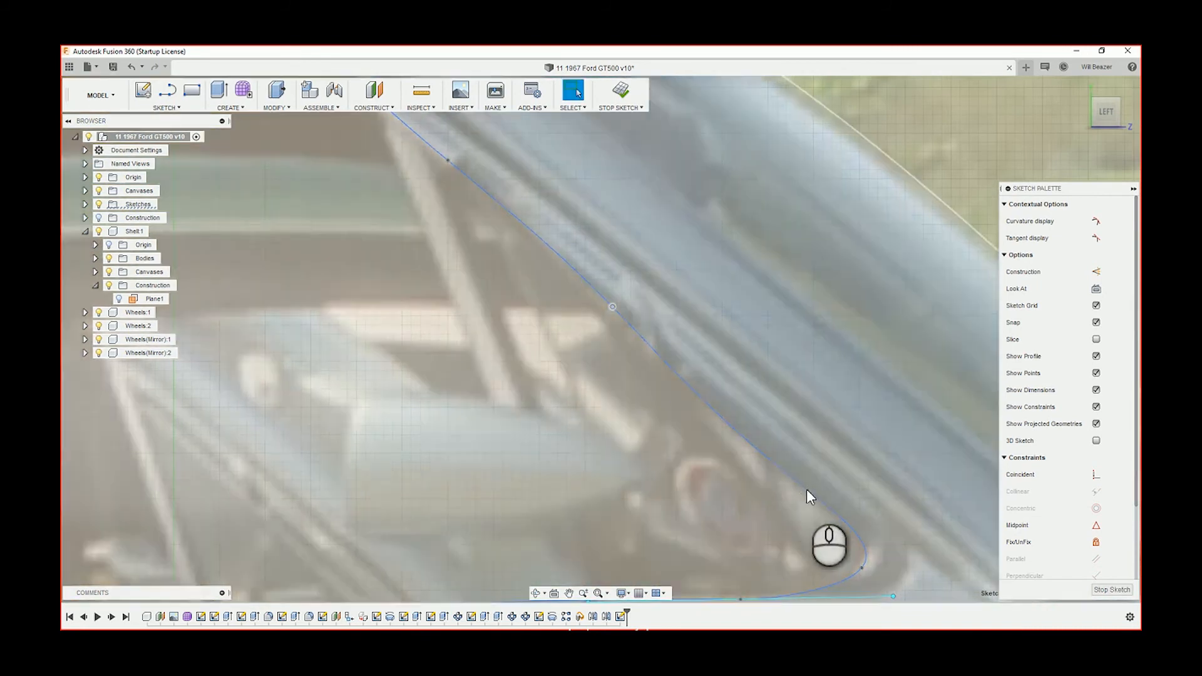
pyautogui.moveTo(806, 489); pyautogui.dragTo(816, 480)
# Step: Lower the rear spline point on the window's bottom edge slightly and level its tangent handle to flatten the curve above the door handle
pyautogui.scroll(-5, 591, 337)
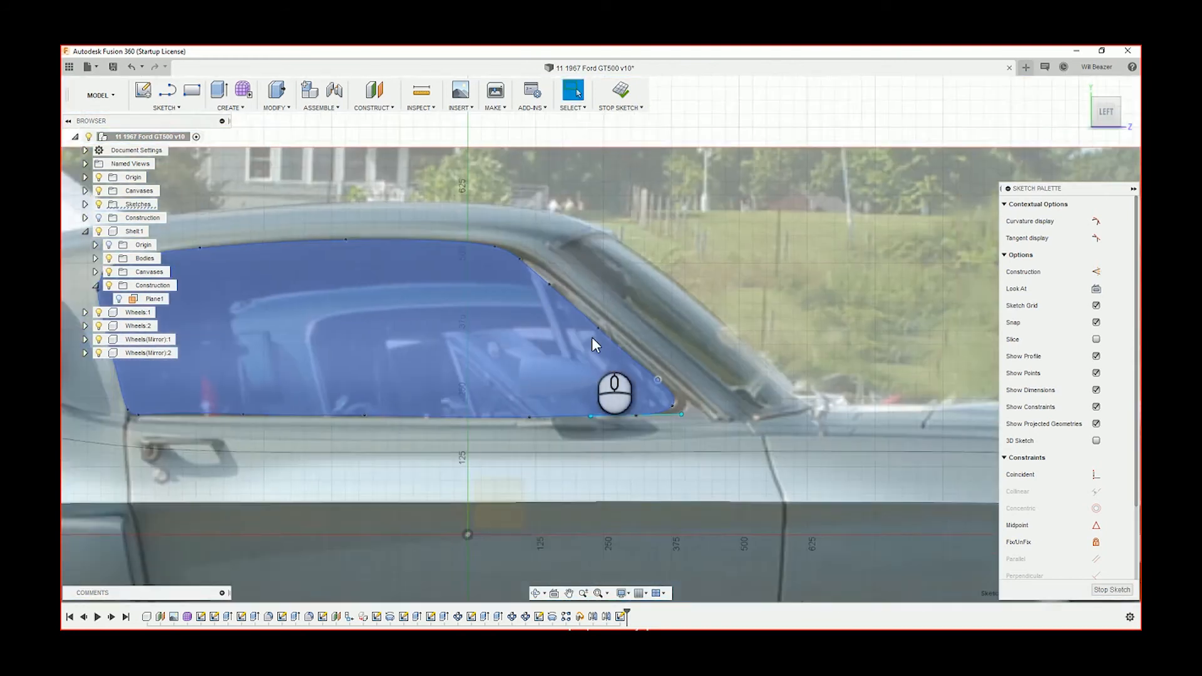
pyautogui.scroll(4, 536, 275)
pyautogui.scroll(-6, 536, 275)
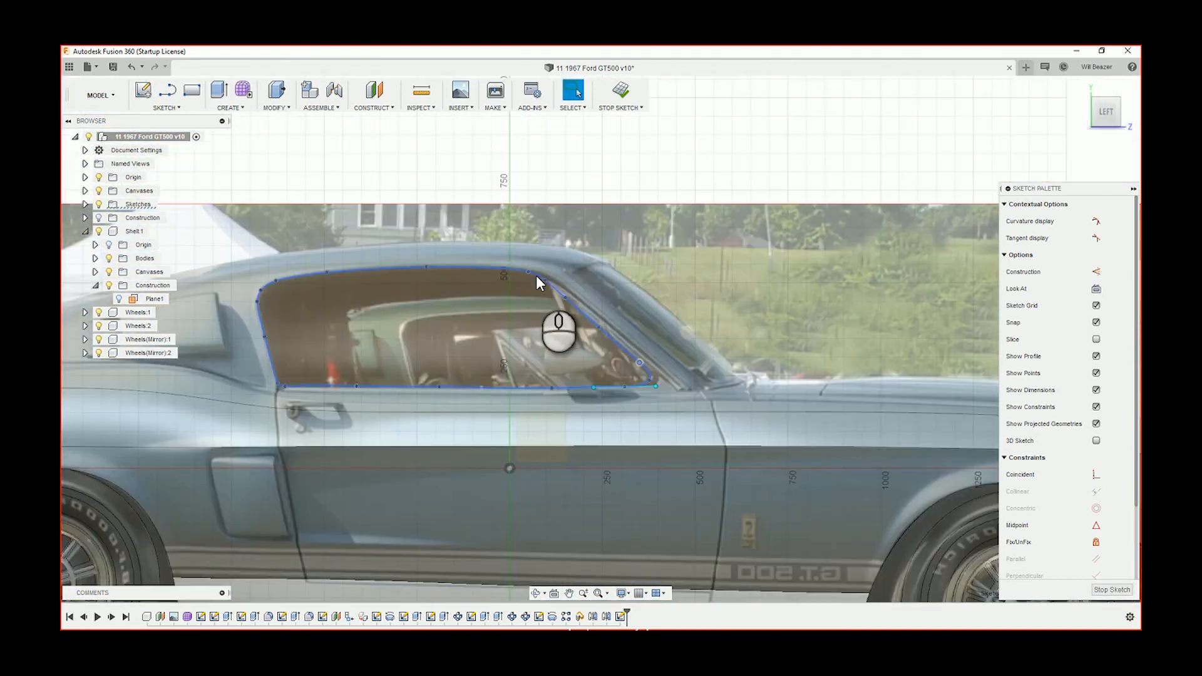
pyautogui.scroll(5, 264, 338)
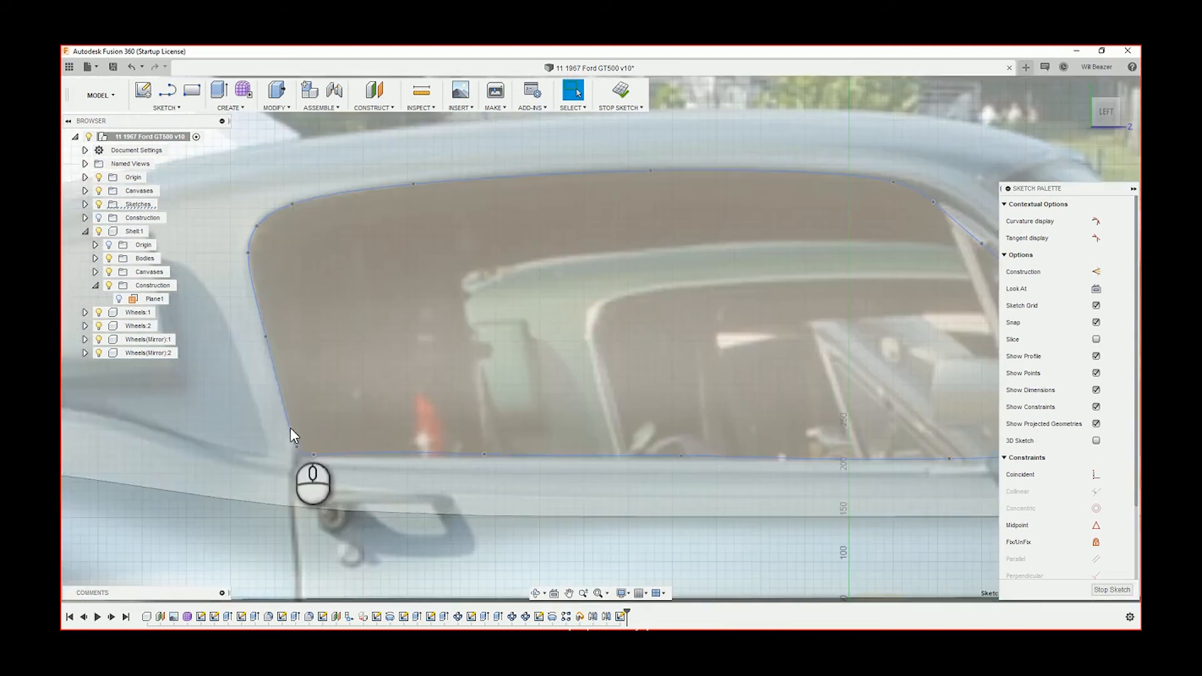
pyautogui.scroll(3, 478, 454)
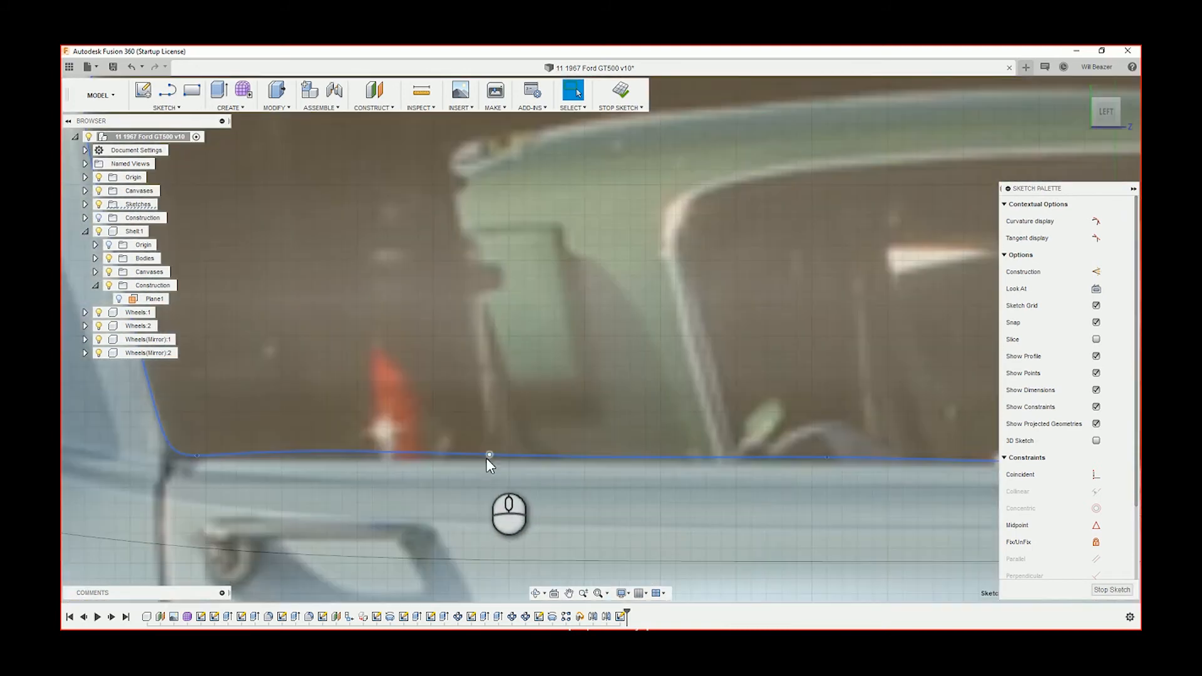
pyautogui.moveTo(487, 458); pyautogui.dragTo(487, 459)
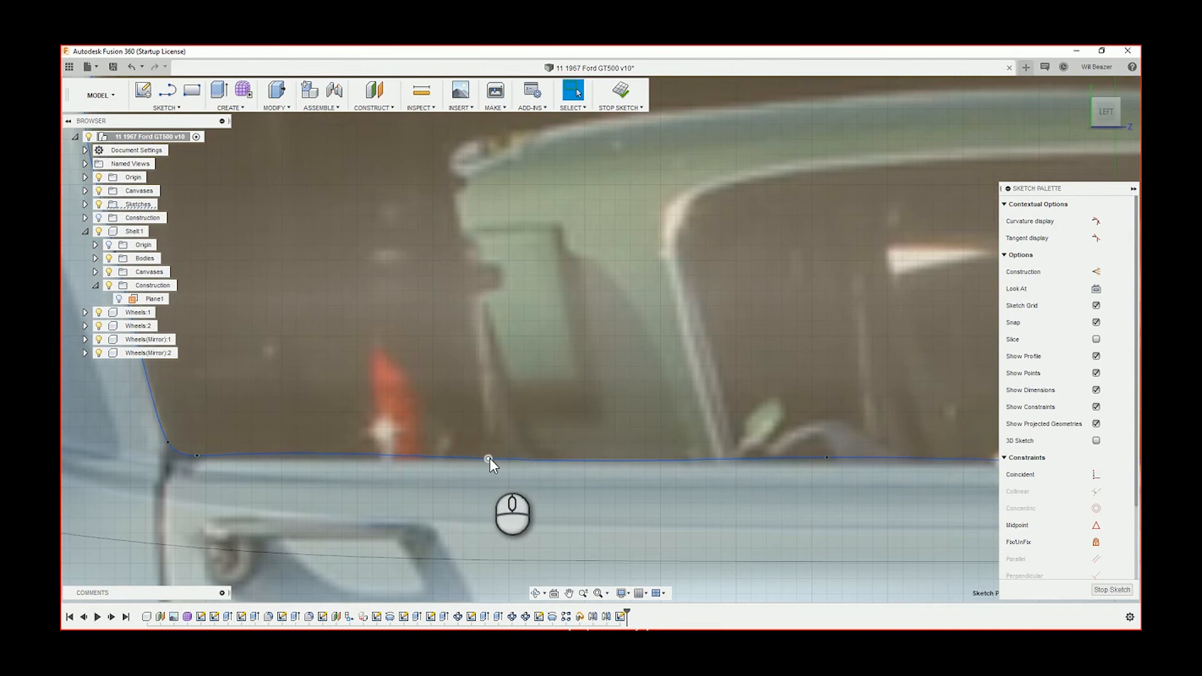
pyautogui.click(489, 458)
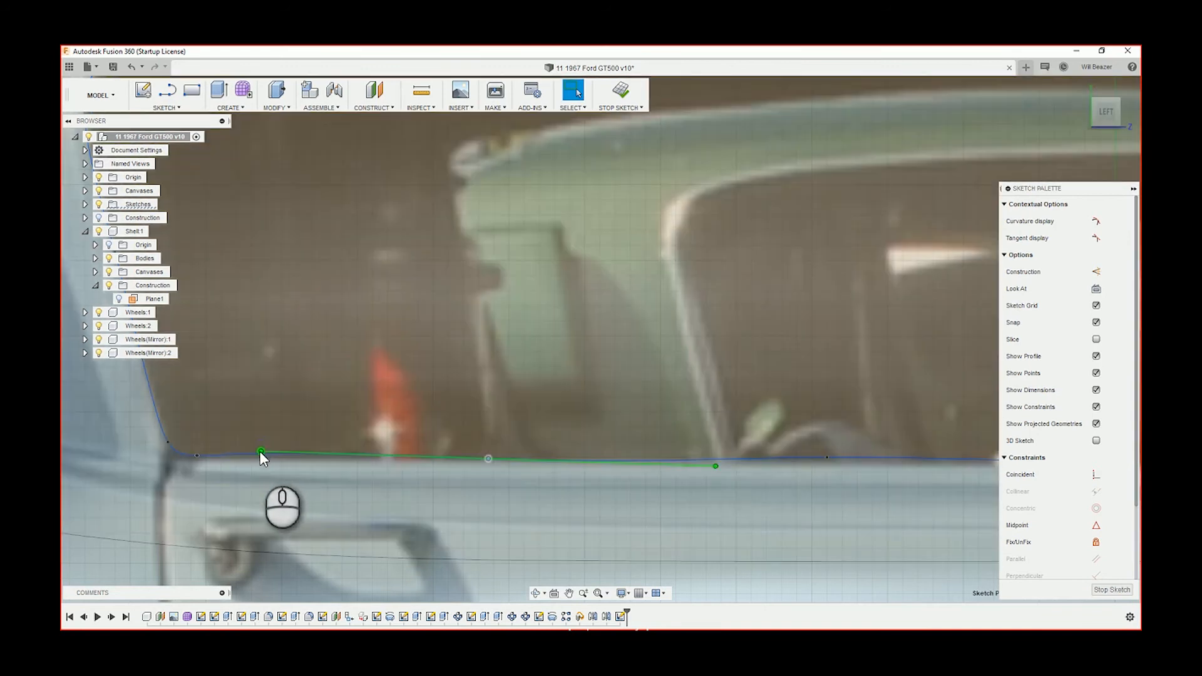
pyautogui.moveTo(261, 451); pyautogui.dragTo(261, 457)
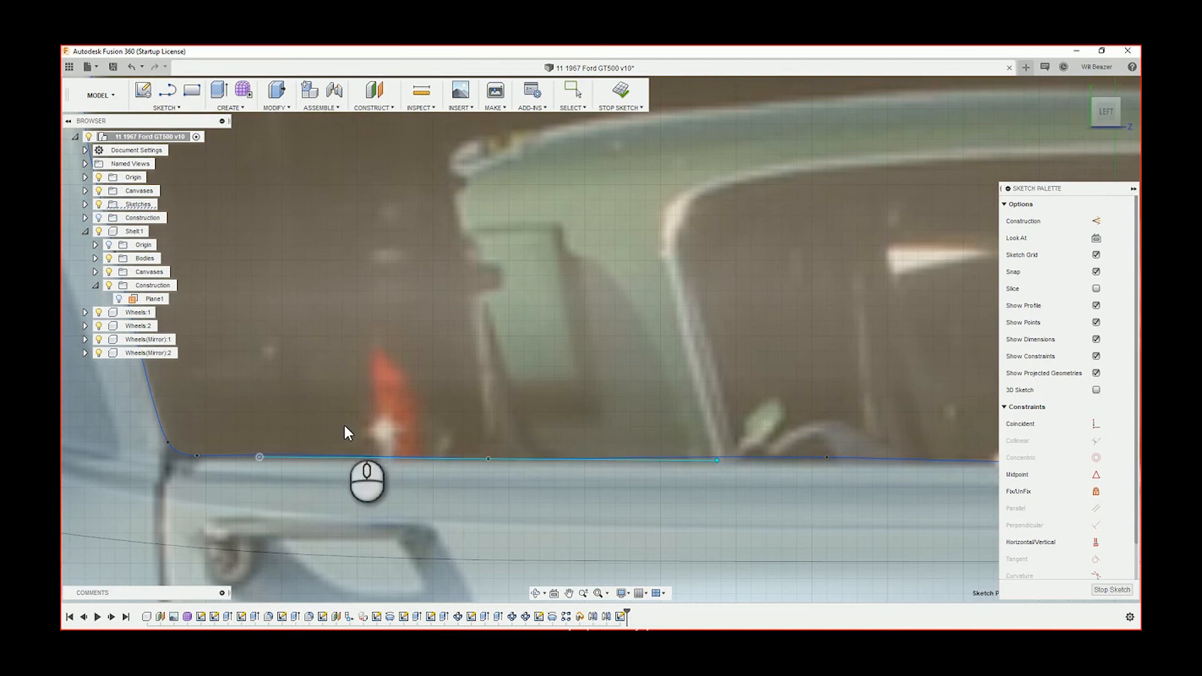
# Step: Nudge the middle spline point on the window's bottom edge slightly and lower its rear tangent handle to level the curve
pyautogui.click(577, 465)
pyautogui.moveTo(776, 491)
pyautogui.mouseDown(button='middle')
pyautogui.moveTo(566, 477)
pyautogui.moveTo(526, 461)
pyautogui.mouseUp(button='middle')
pyautogui.moveTo(577, 430); pyautogui.dragTo(572, 432)
pyautogui.scroll(4, 575, 432)
pyautogui.scroll(3, 576, 432)
pyautogui.scroll(-4, 573, 438)
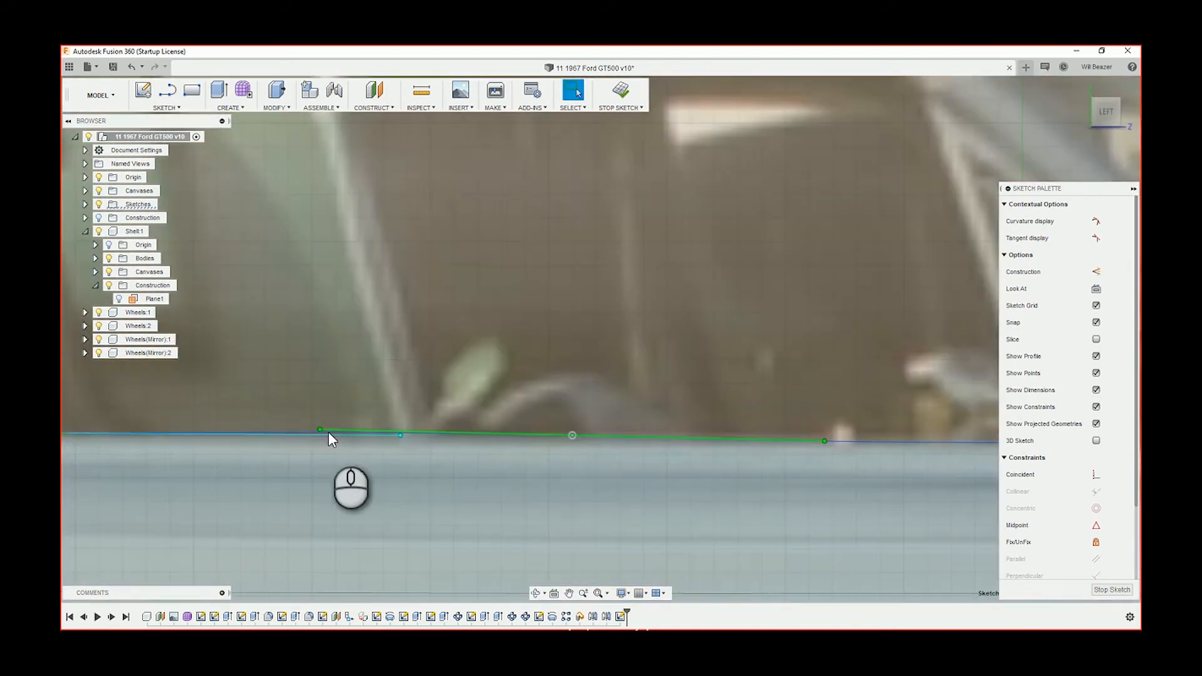
pyautogui.click(319, 430)
pyautogui.moveTo(317, 430); pyautogui.dragTo(317, 435)
pyautogui.scroll(-5, 565, 467)
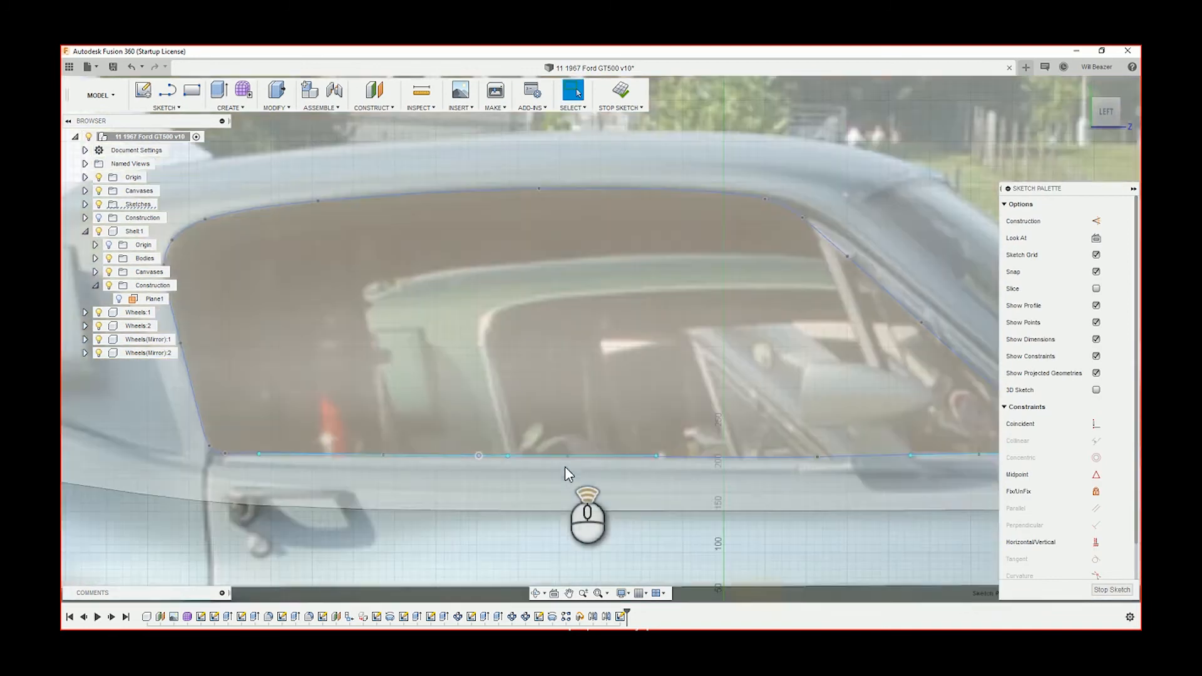
pyautogui.click(795, 490)
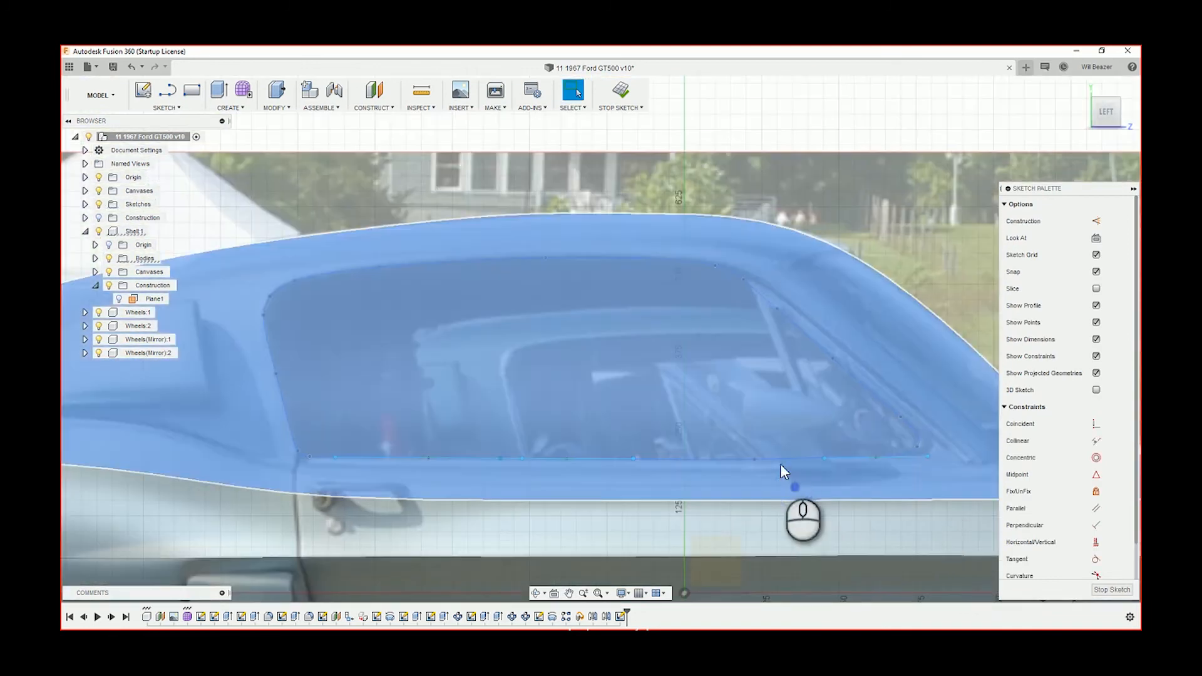
pyautogui.scroll(-3, 780, 470)
pyautogui.click(760, 185)
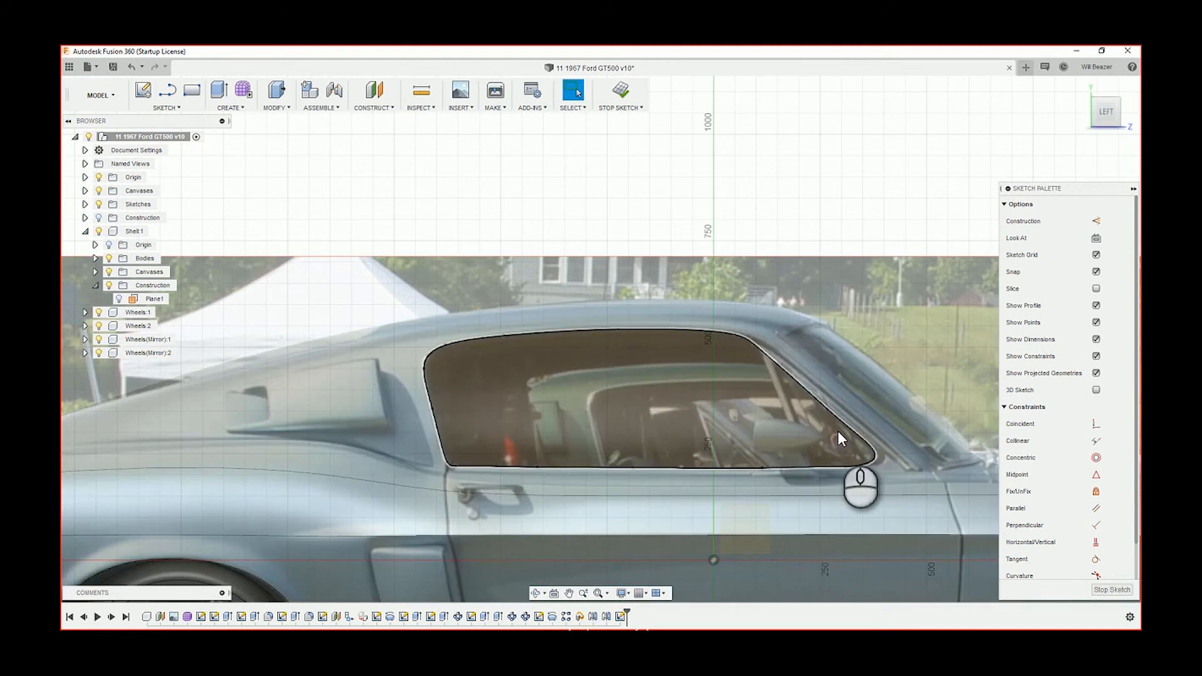
# Step: Shift the spline point at the window's lower front corner and shorten its tangent handle so the curve rounds along the glass edge
pyautogui.click(873, 460)
pyautogui.scroll(5, 873, 460)
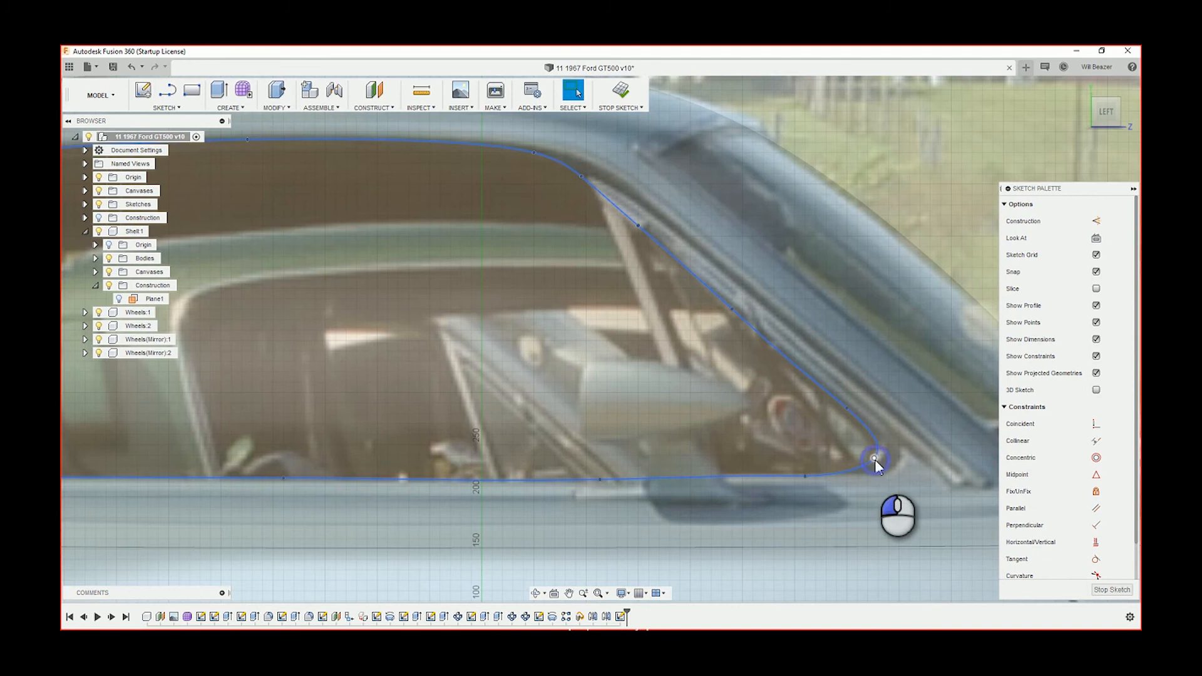
pyautogui.click(879, 460)
pyautogui.moveTo(881, 461); pyautogui.dragTo(877, 459)
pyautogui.scroll(3, 881, 455)
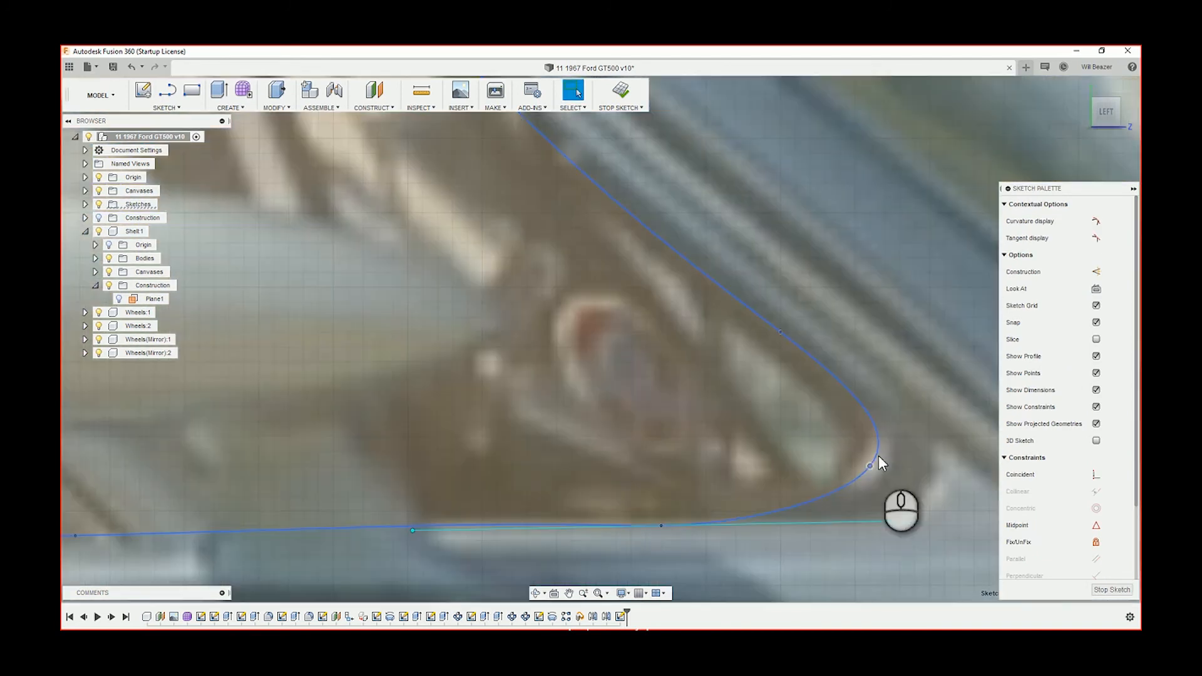
pyautogui.click(869, 467)
pyautogui.scroll(-5, 852, 508)
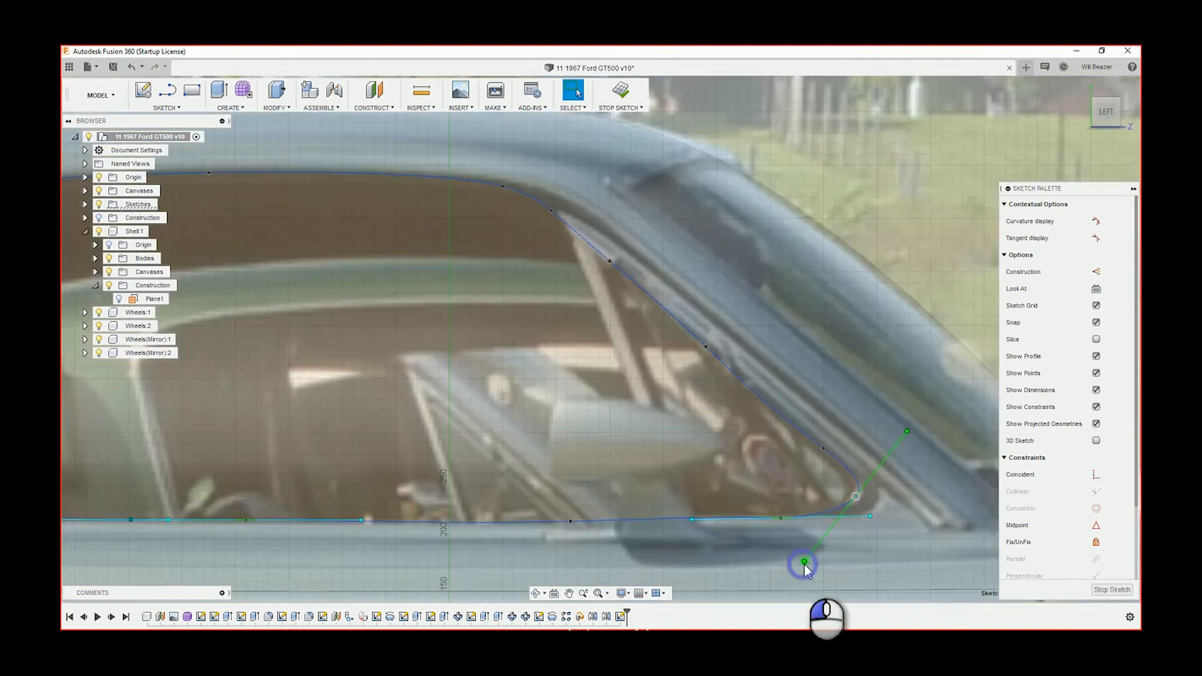
pyautogui.click(805, 562)
pyautogui.moveTo(810, 557); pyautogui.dragTo(829, 544)
pyautogui.scroll(5, 856, 494)
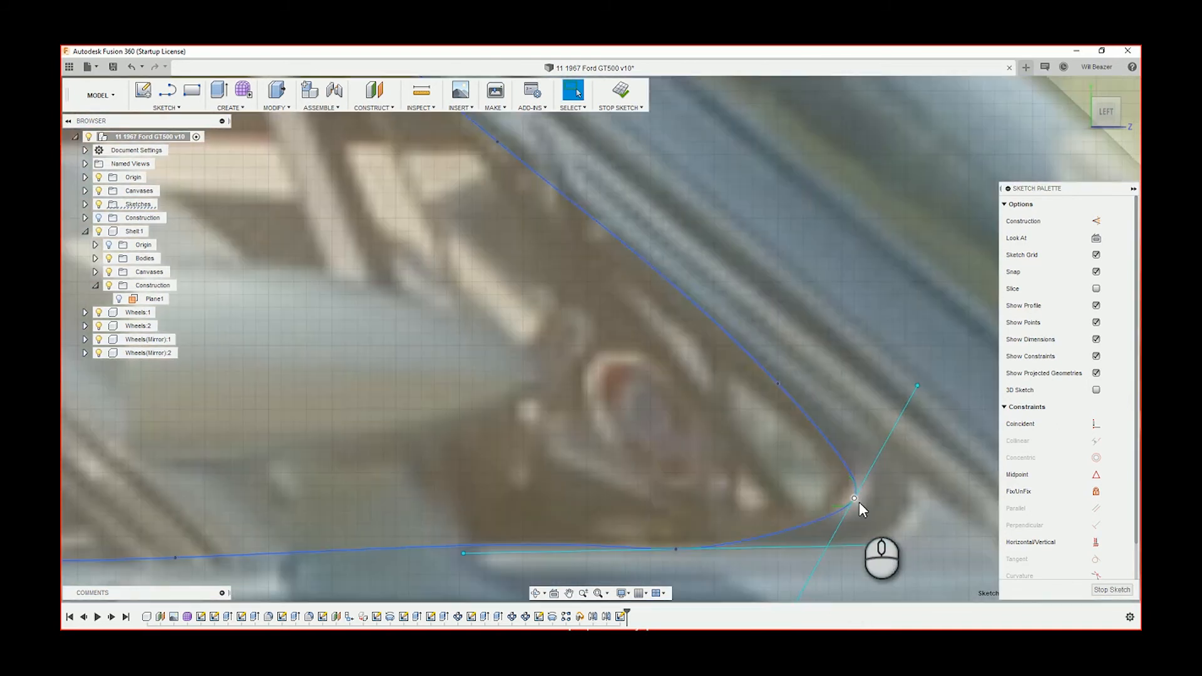
pyautogui.moveTo(859, 502); pyautogui.dragTo(870, 494)
pyautogui.scroll(-8, 678, 463)
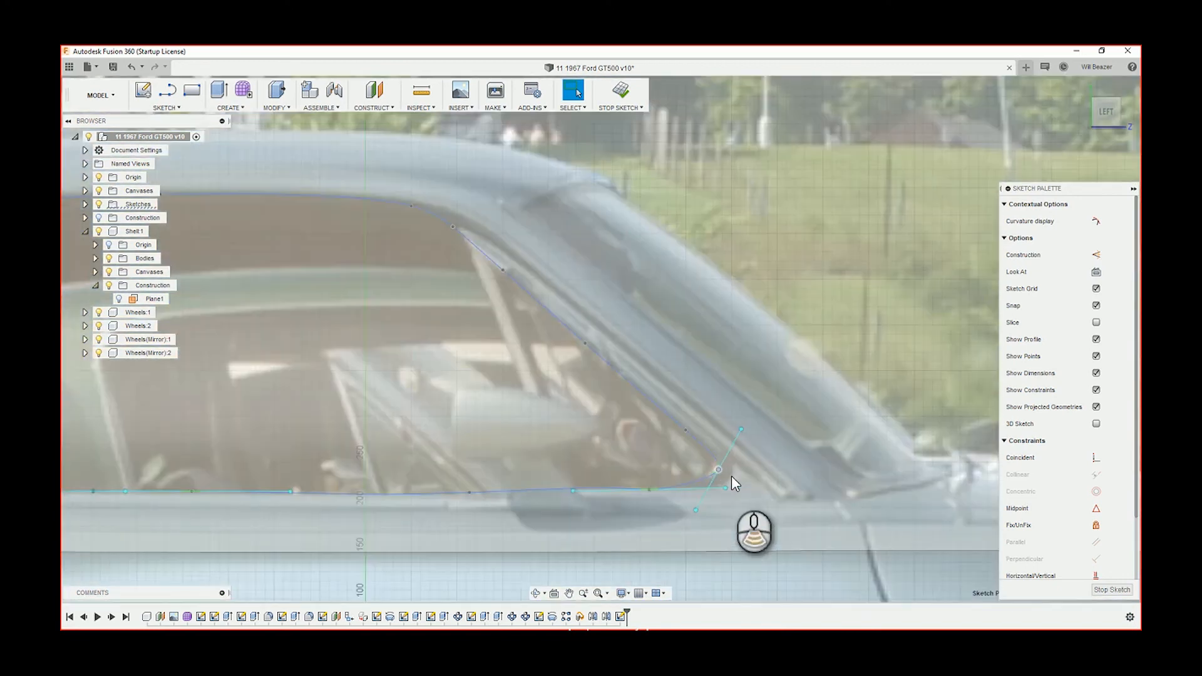
# Step: Raise the foremost spline point on the window's bottom edge slightly and lower its rear tangent handle to tilt the curve
pyautogui.scroll(10, 720, 477)
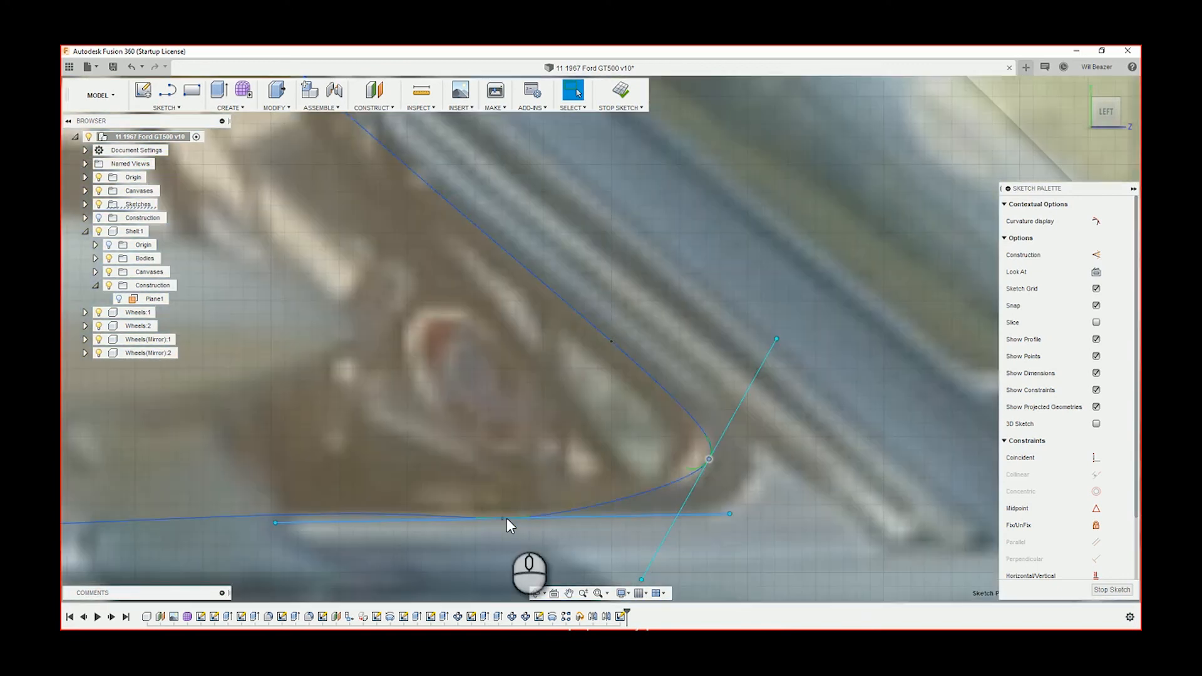
pyautogui.moveTo(502, 519); pyautogui.dragTo(502, 508)
pyautogui.scroll(-5, 479, 536)
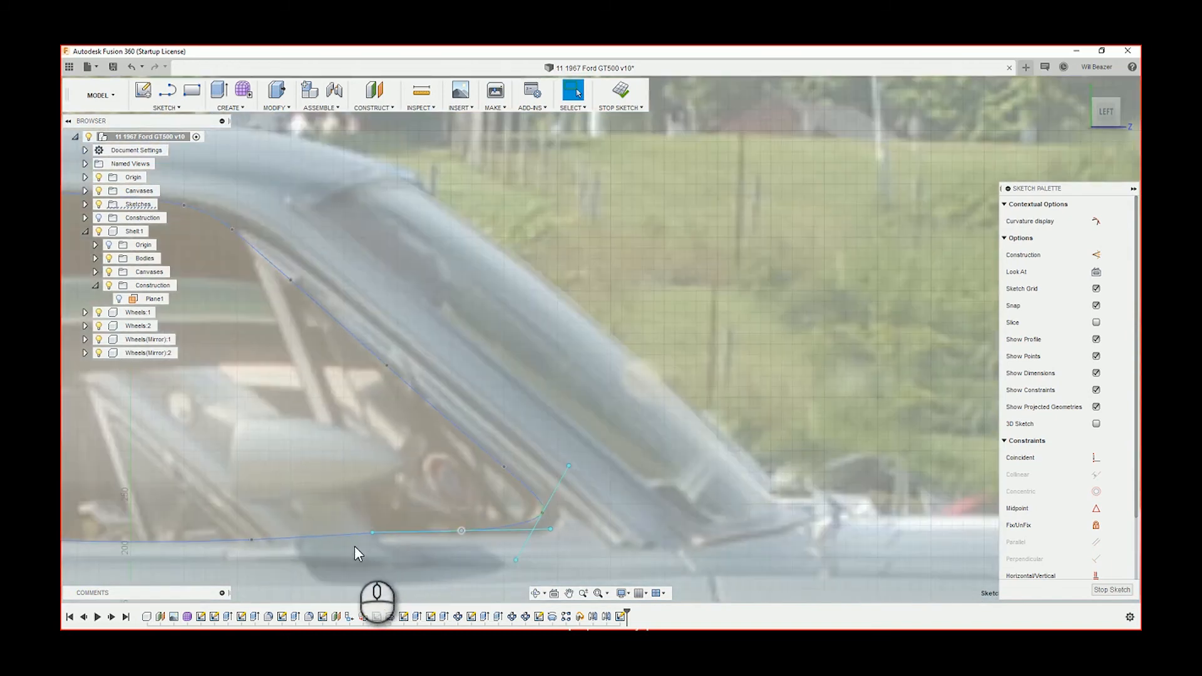
pyautogui.scroll(3, 354, 546)
pyautogui.click(347, 486)
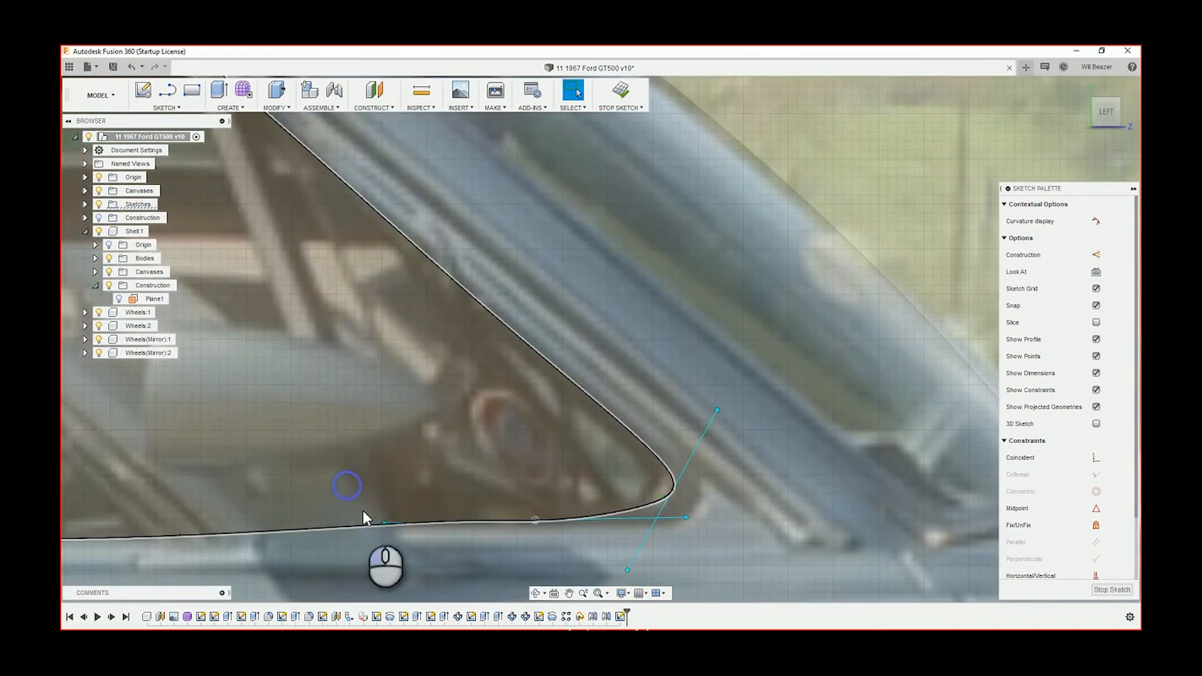
pyautogui.click(536, 519)
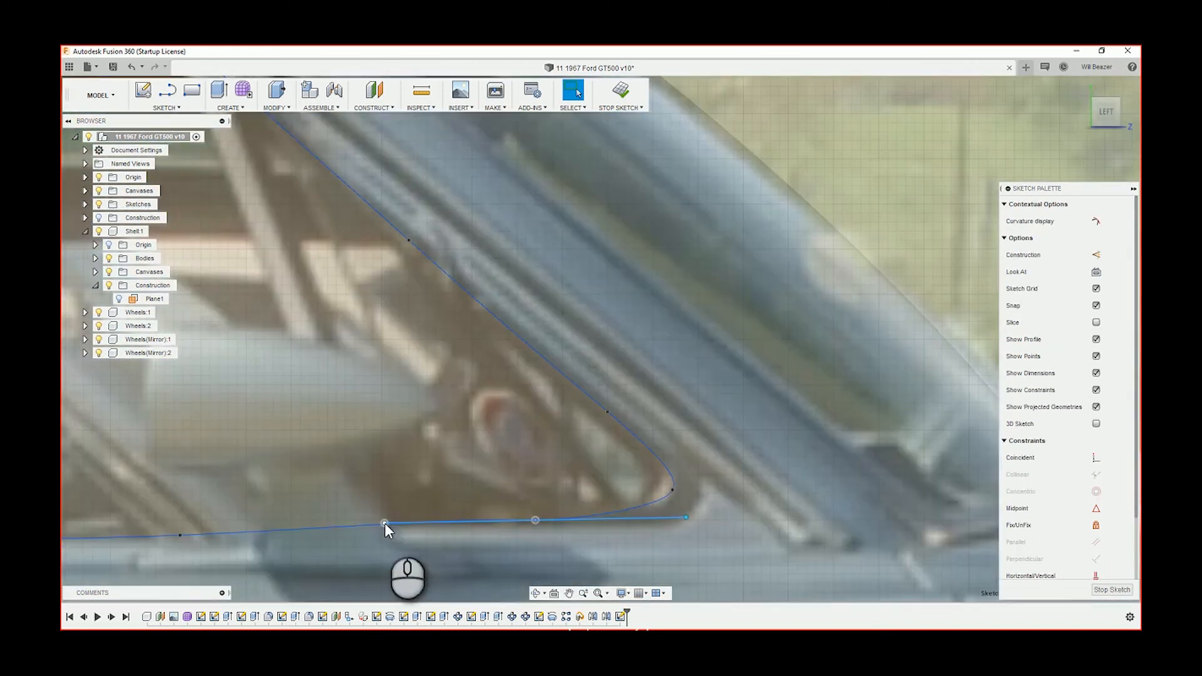
pyautogui.moveTo(385, 523); pyautogui.dragTo(385, 529)
pyautogui.scroll(-5, 402, 468)
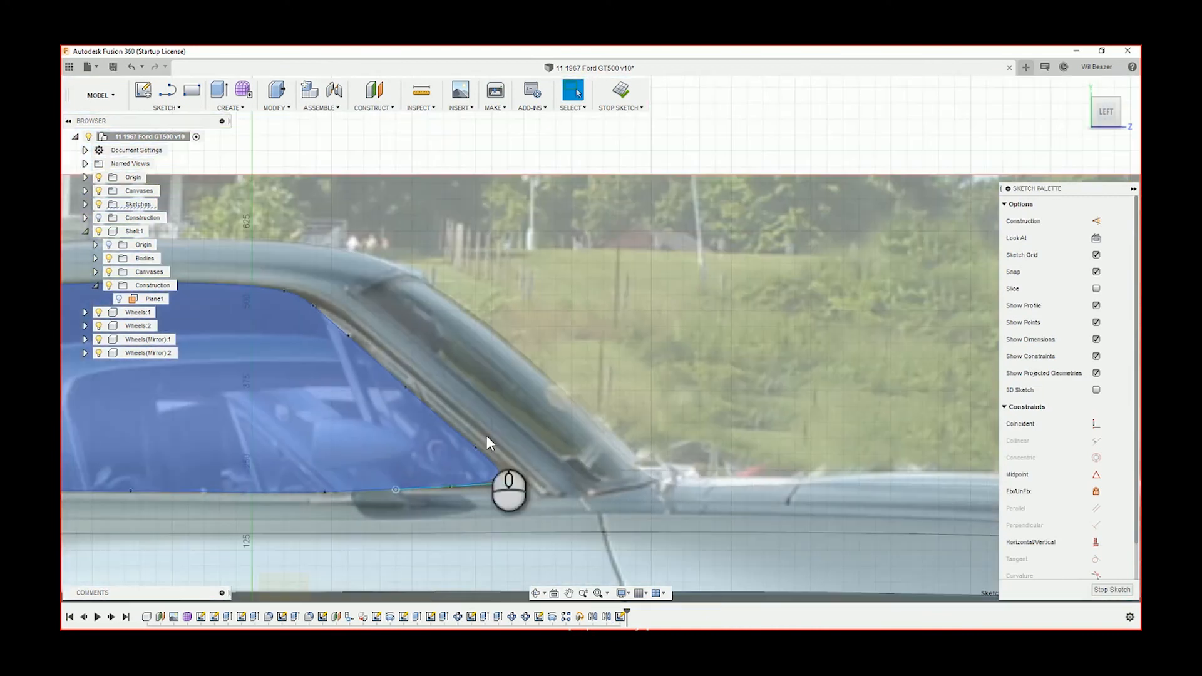
pyautogui.click(607, 146)
# Step: Lower the front tangent handle of the bottom-edge spline point just behind the side mirror to smooth the curve toward the front corner
pyautogui.scroll(4, 338, 528)
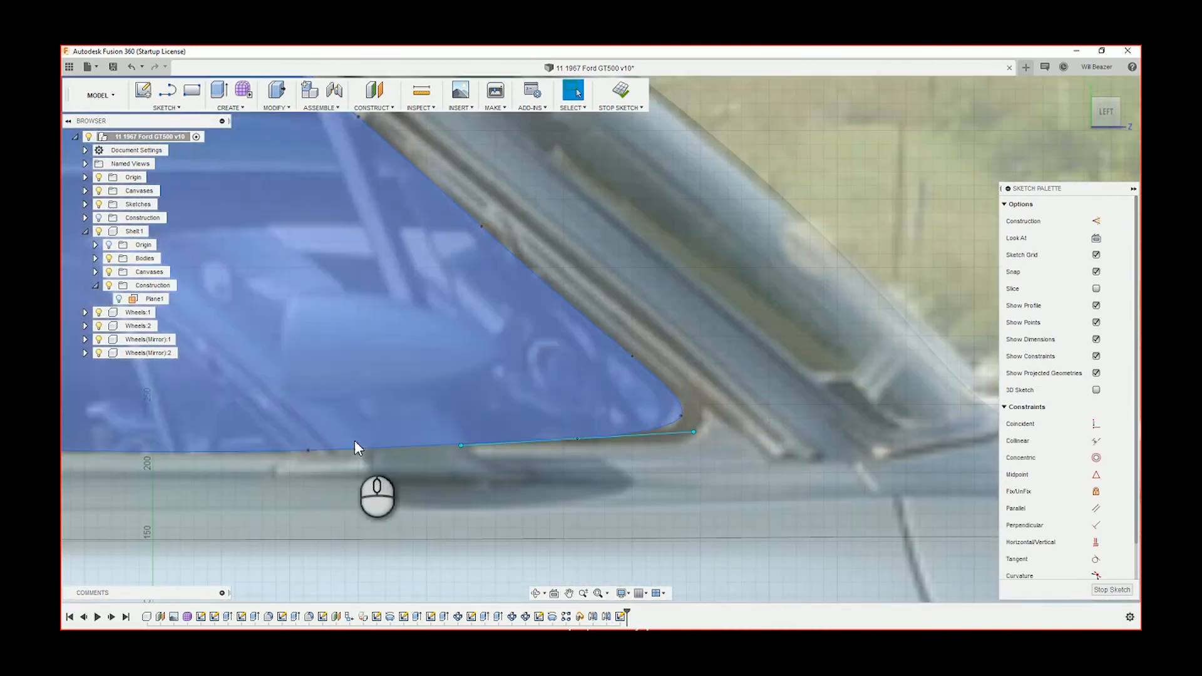
pyautogui.click(309, 449)
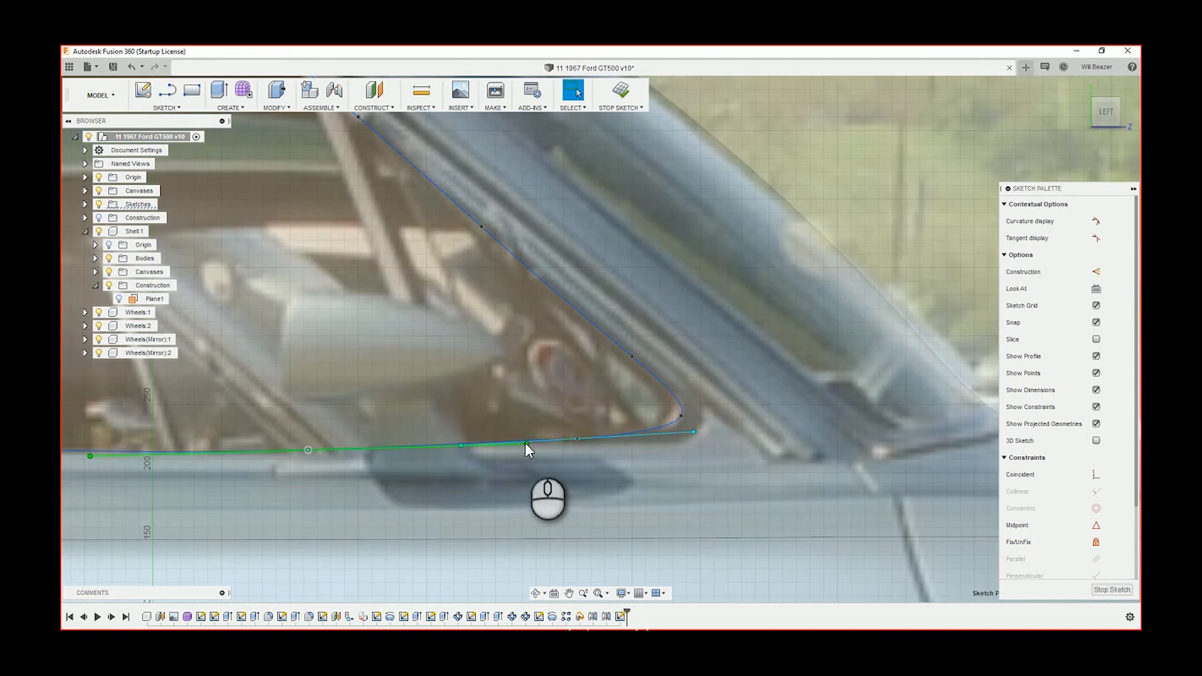
pyautogui.click(526, 444)
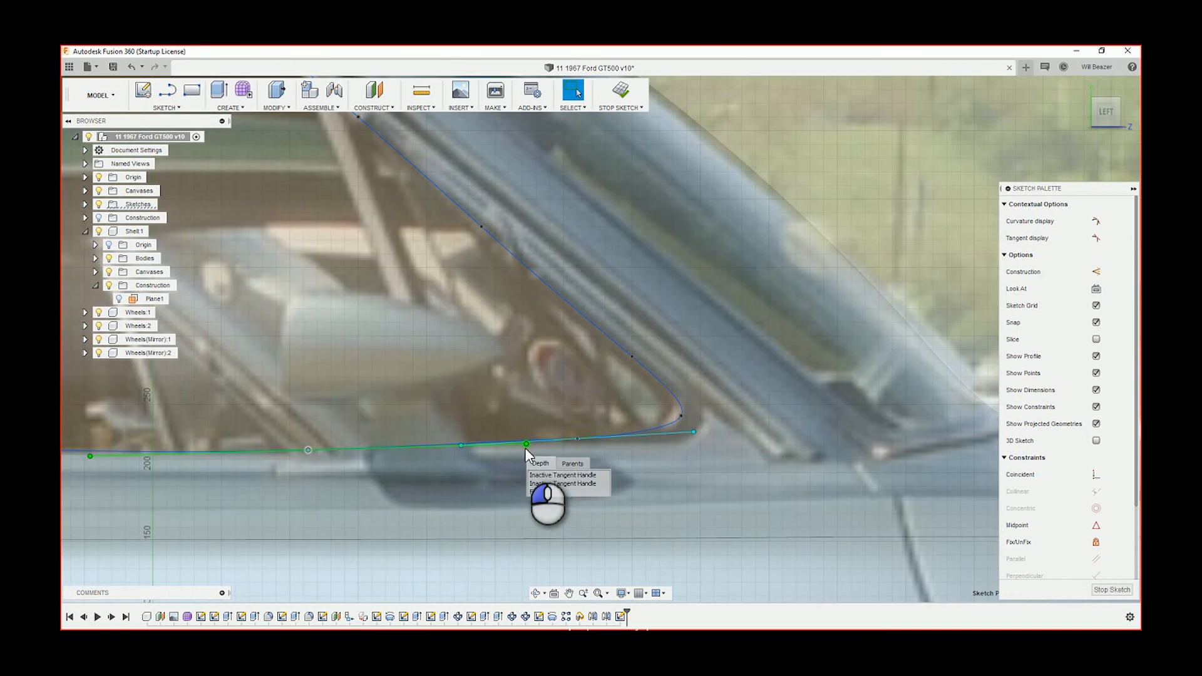
pyautogui.scroll(3, 455, 462)
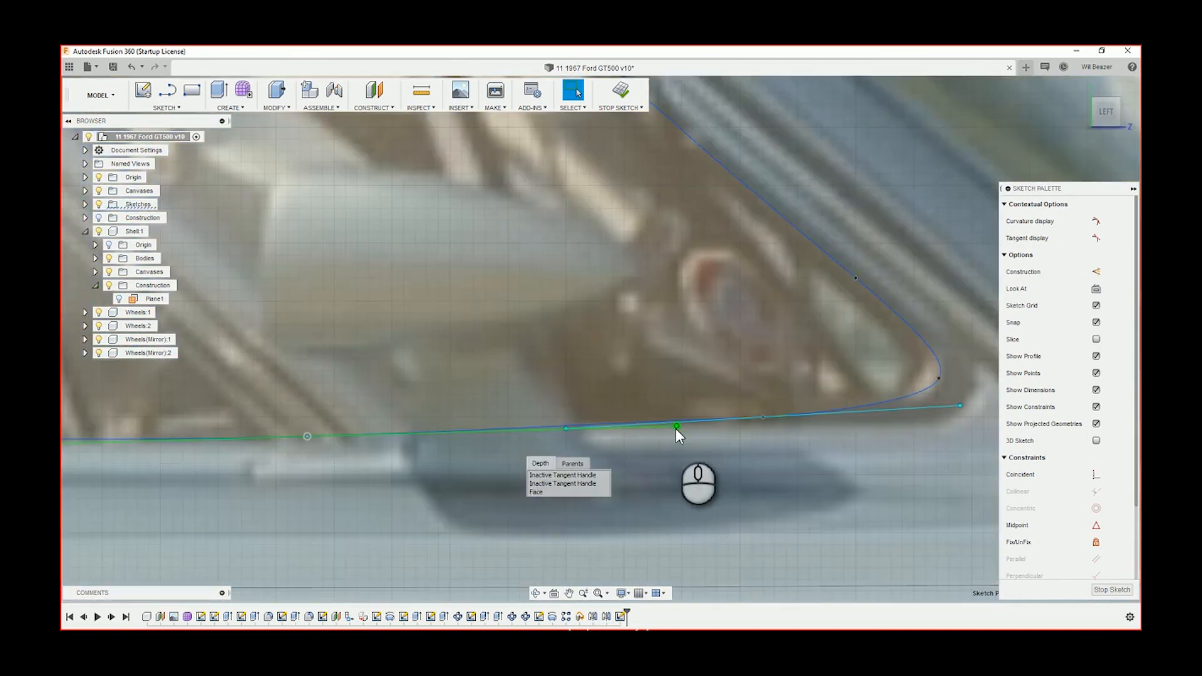
pyautogui.moveTo(676, 428); pyautogui.dragTo(676, 433)
pyautogui.scroll(-3, 442, 461)
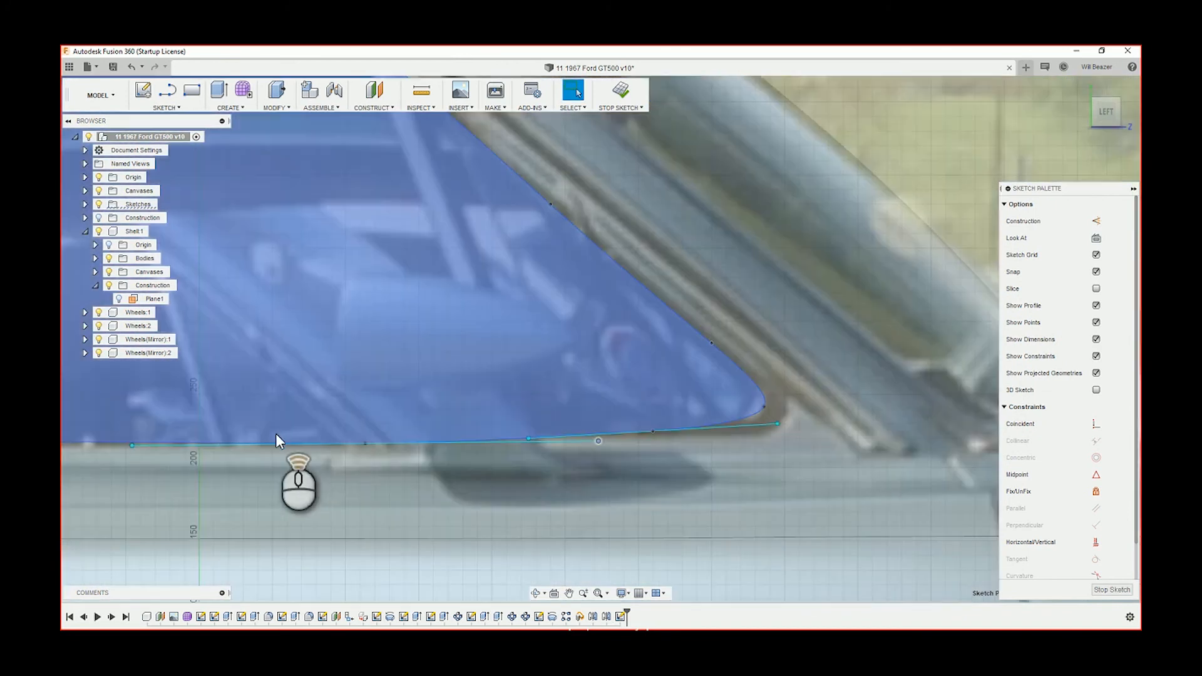
pyautogui.scroll(-5, 276, 433)
pyautogui.click(737, 111)
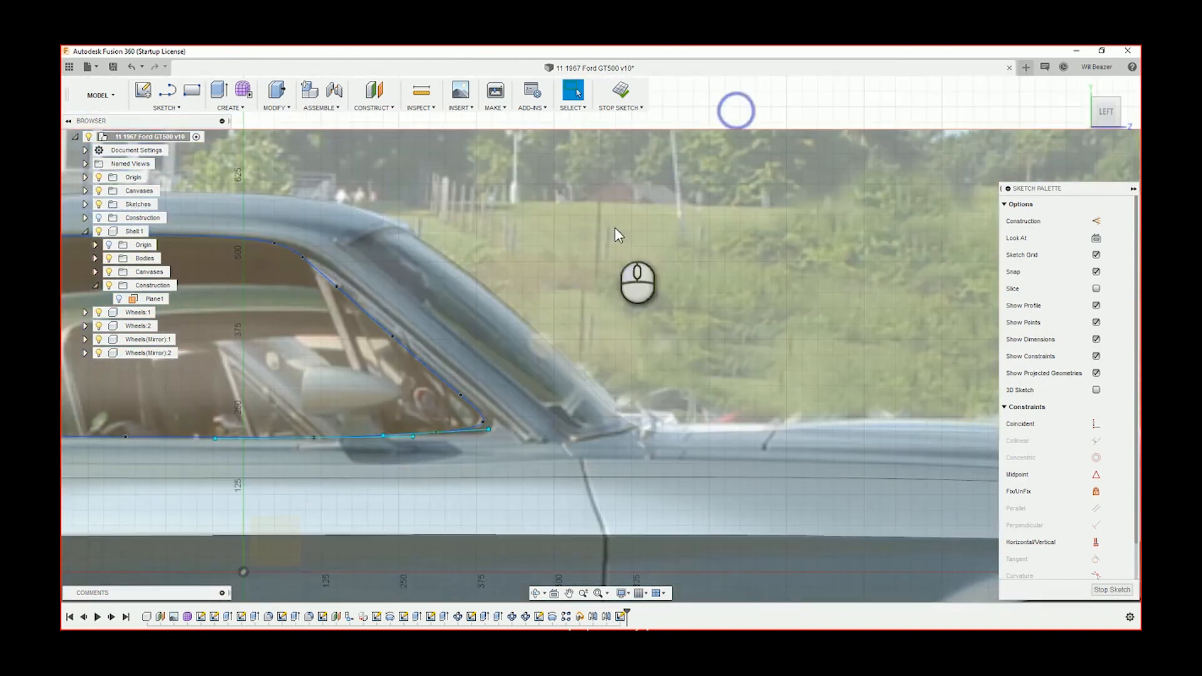
pyautogui.scroll(-3, 595, 252)
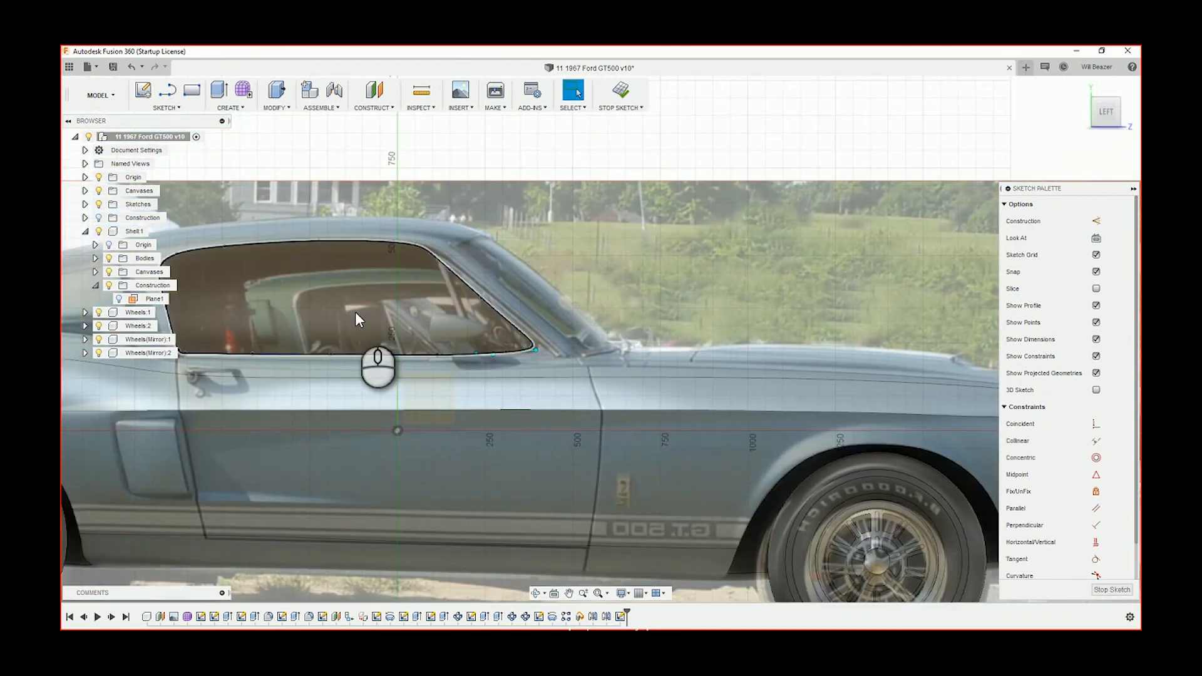
# Step: Move the spline point at the window's lower front corner slightly down
pyautogui.scroll(5, 548, 356)
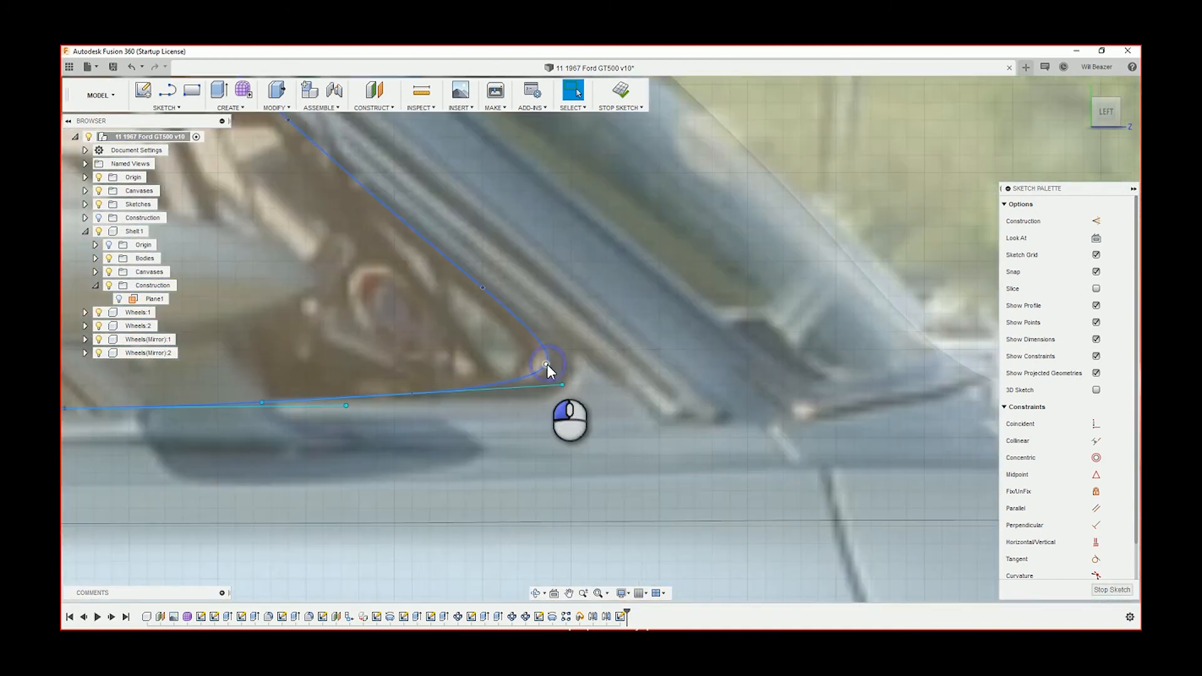
pyautogui.moveTo(547, 364); pyautogui.dragTo(548, 374)
pyautogui.scroll(-4, 666, 307)
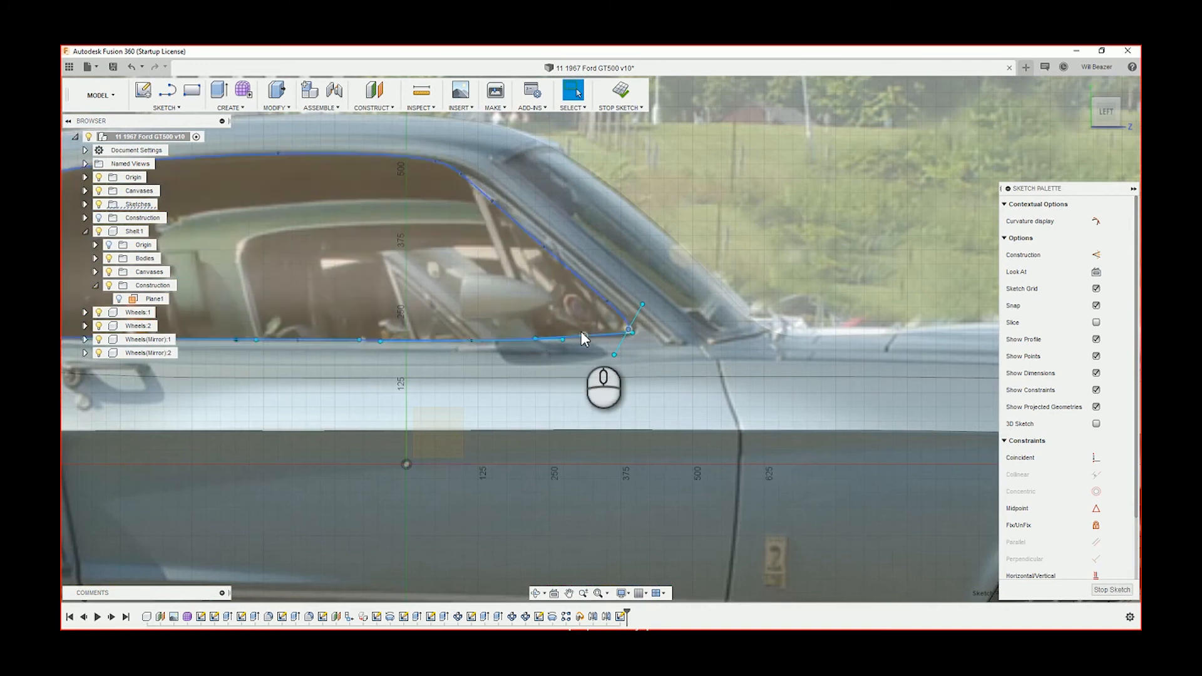
# Step: Lower the foremost spline point on the window's bottom edge slightly so the curve follows the glass edge beside the front corner
pyautogui.scroll(2, 586, 341)
pyautogui.scroll(2, 652, 346)
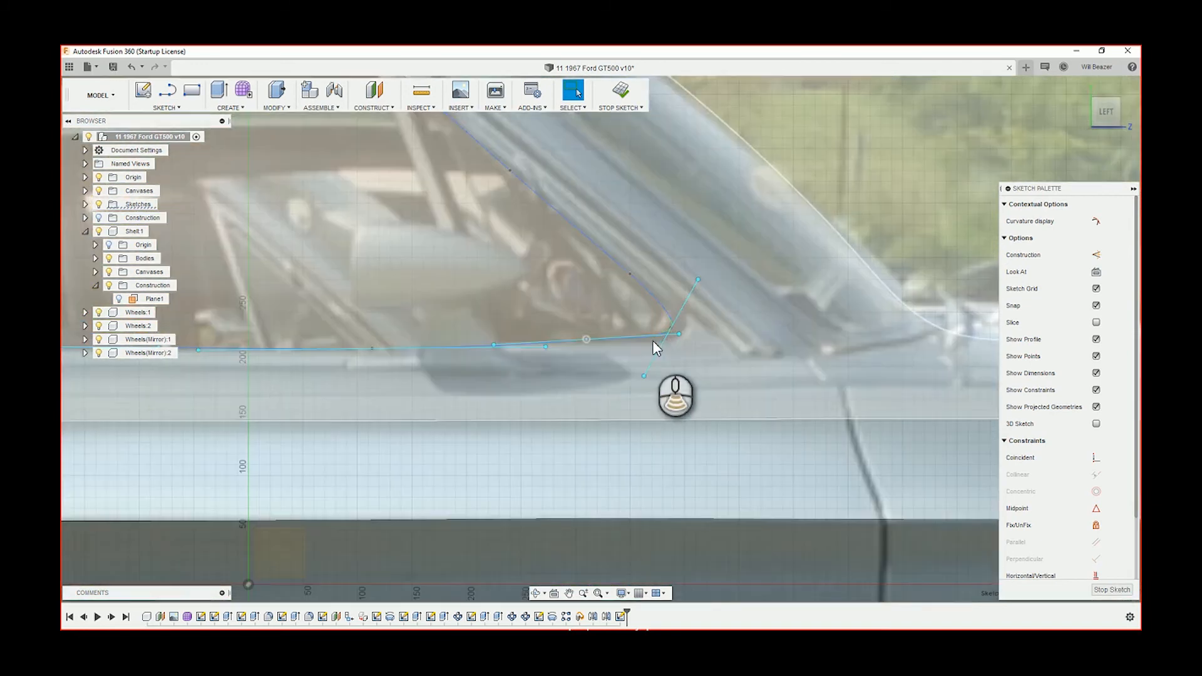
pyautogui.scroll(3, 525, 341)
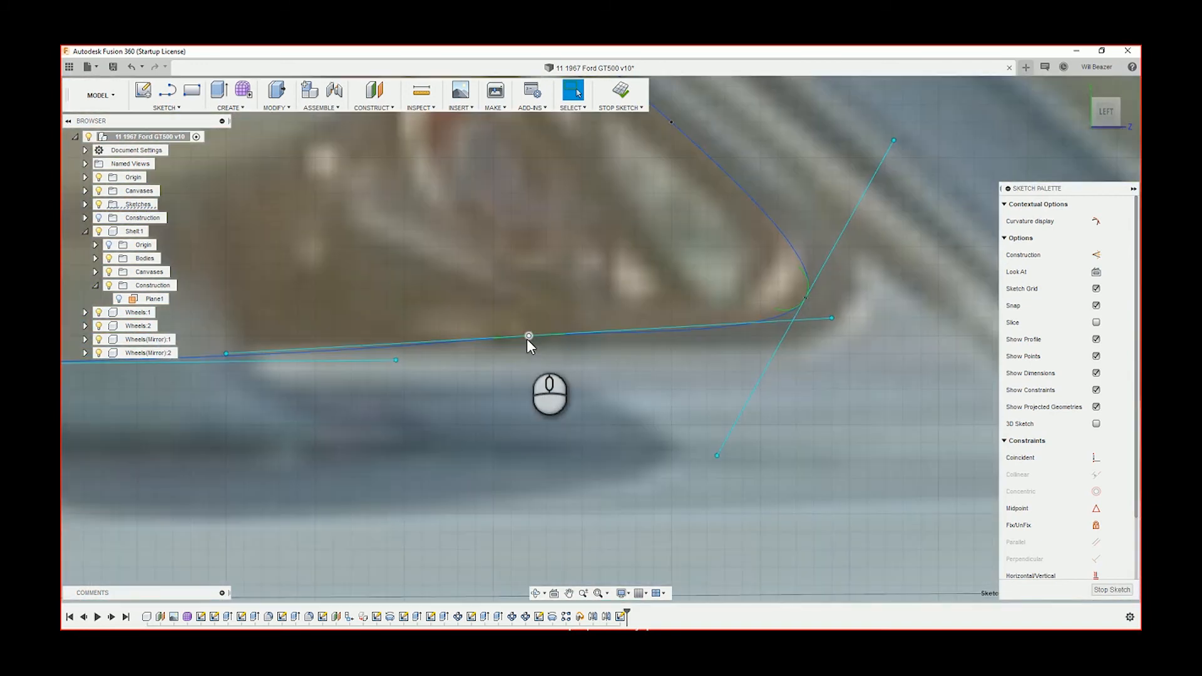
pyautogui.moveTo(527, 340); pyautogui.dragTo(528, 347)
pyautogui.scroll(-5, 528, 347)
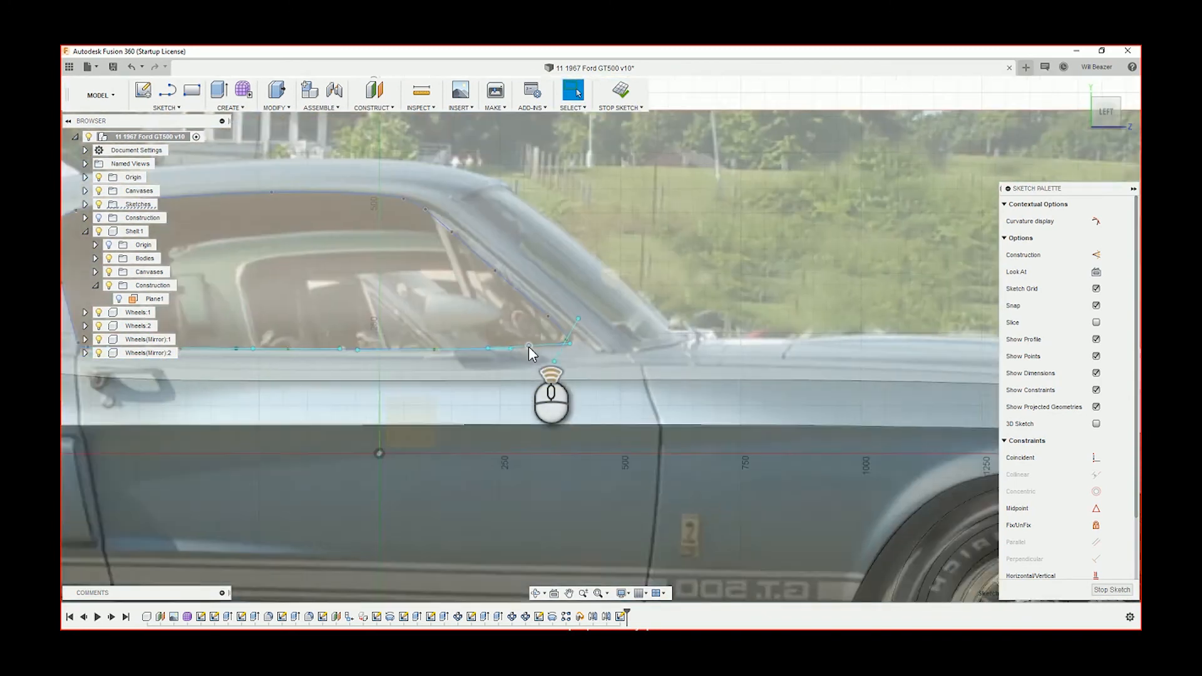
pyautogui.scroll(-3, 528, 347)
pyautogui.click(620, 158)
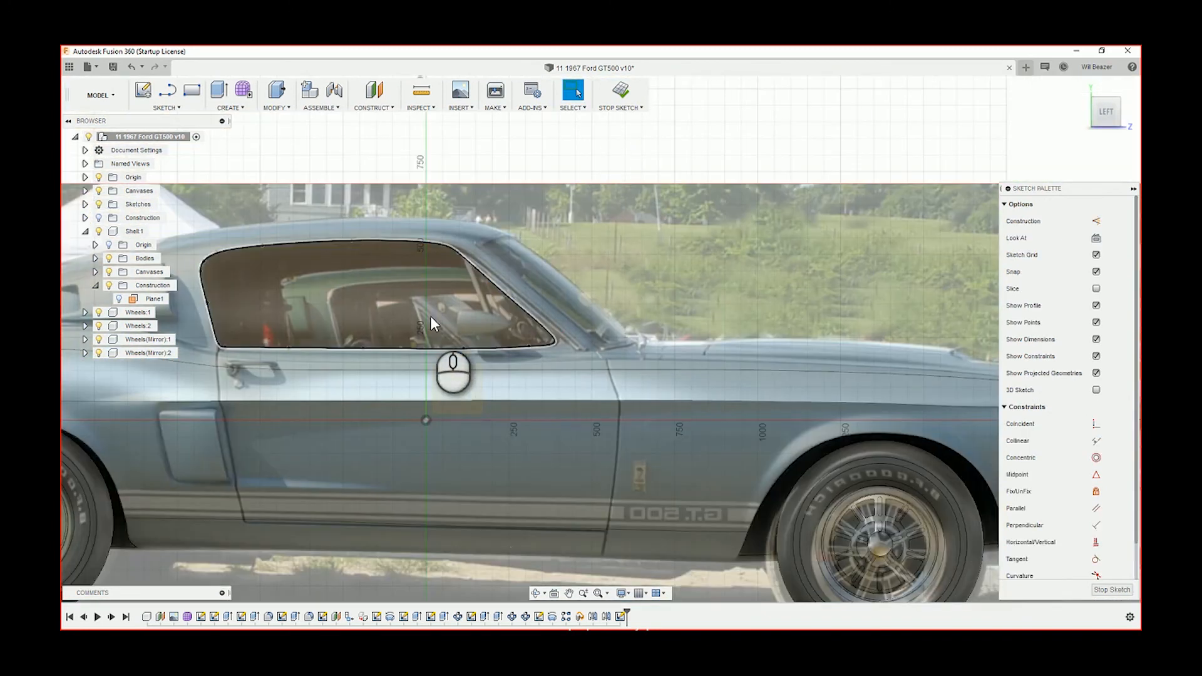
pyautogui.click(430, 315)
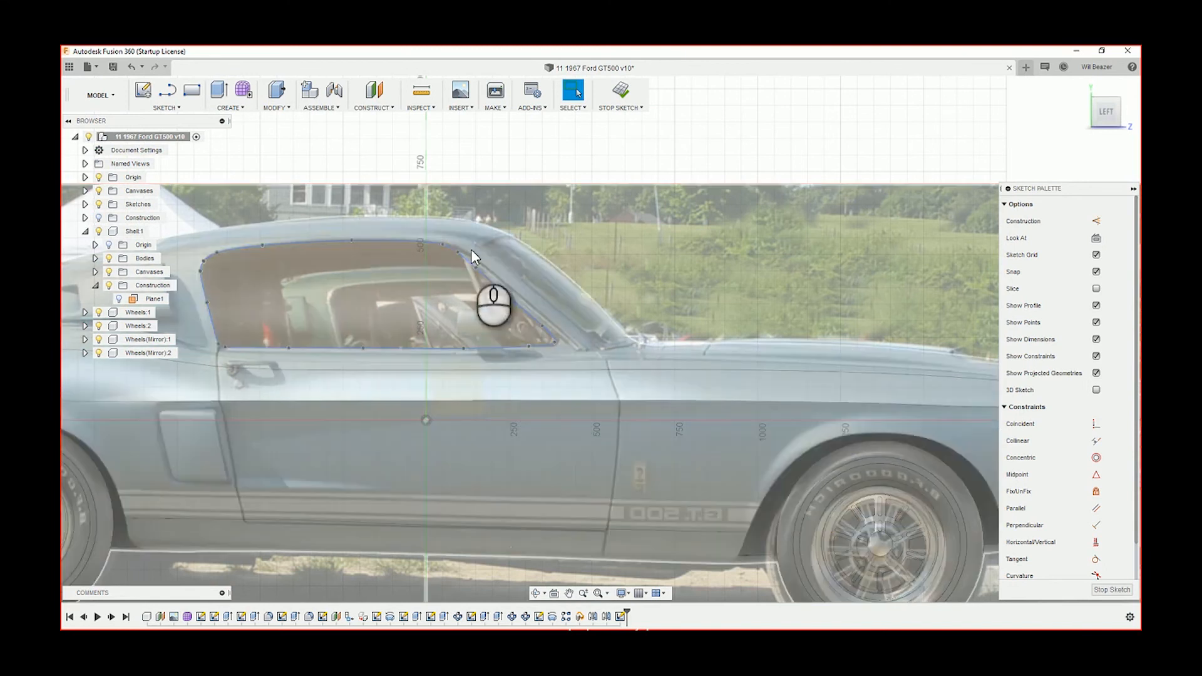
# Step: Draw a line about 301 mm long along the vent window's divider bar, from the spline's upper front edge to its bottom edge
pyautogui.scroll(5, 442, 261)
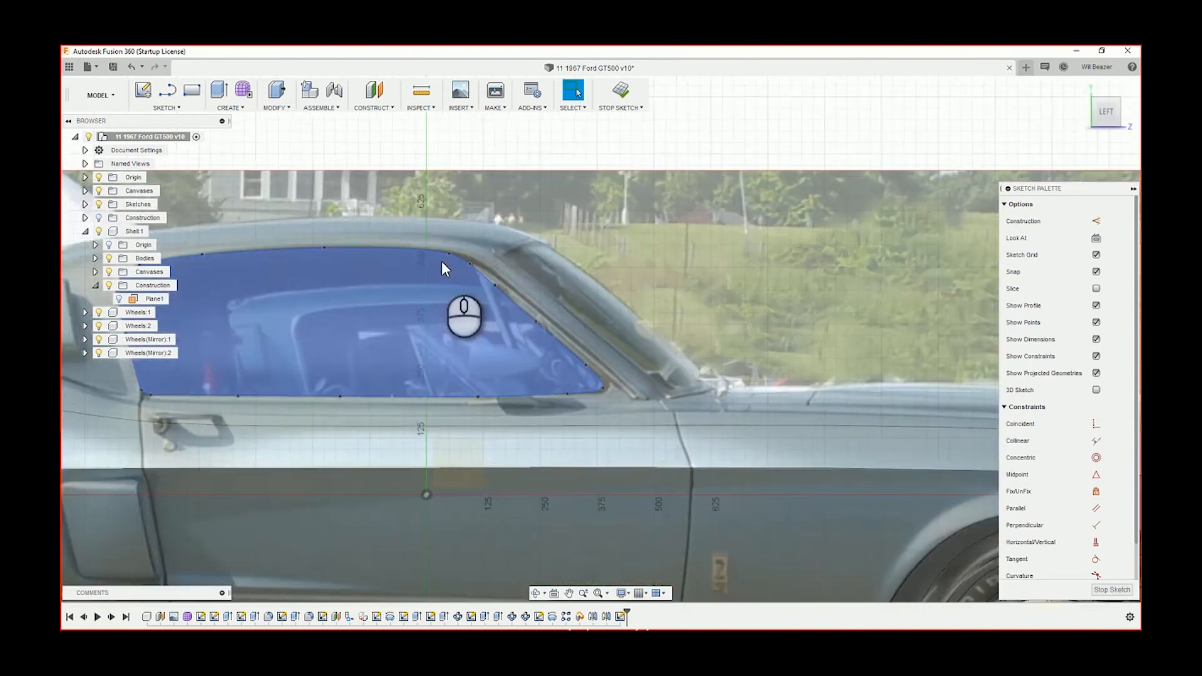
pyautogui.press('l')
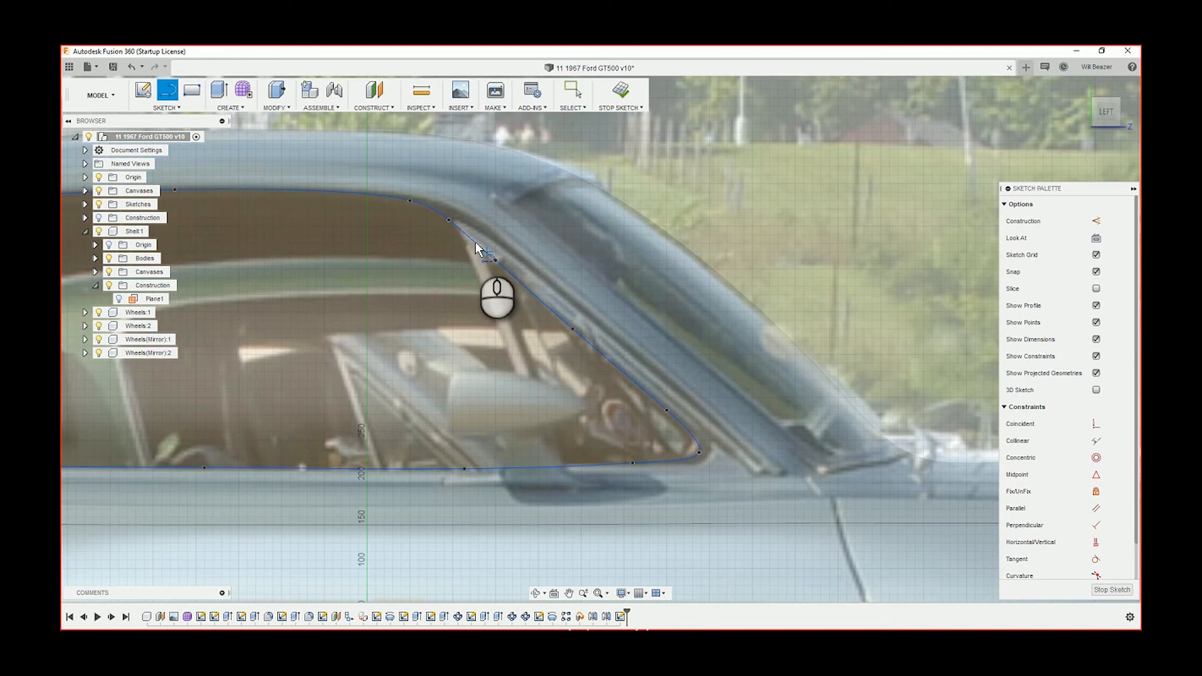
pyautogui.scroll(3, 460, 232)
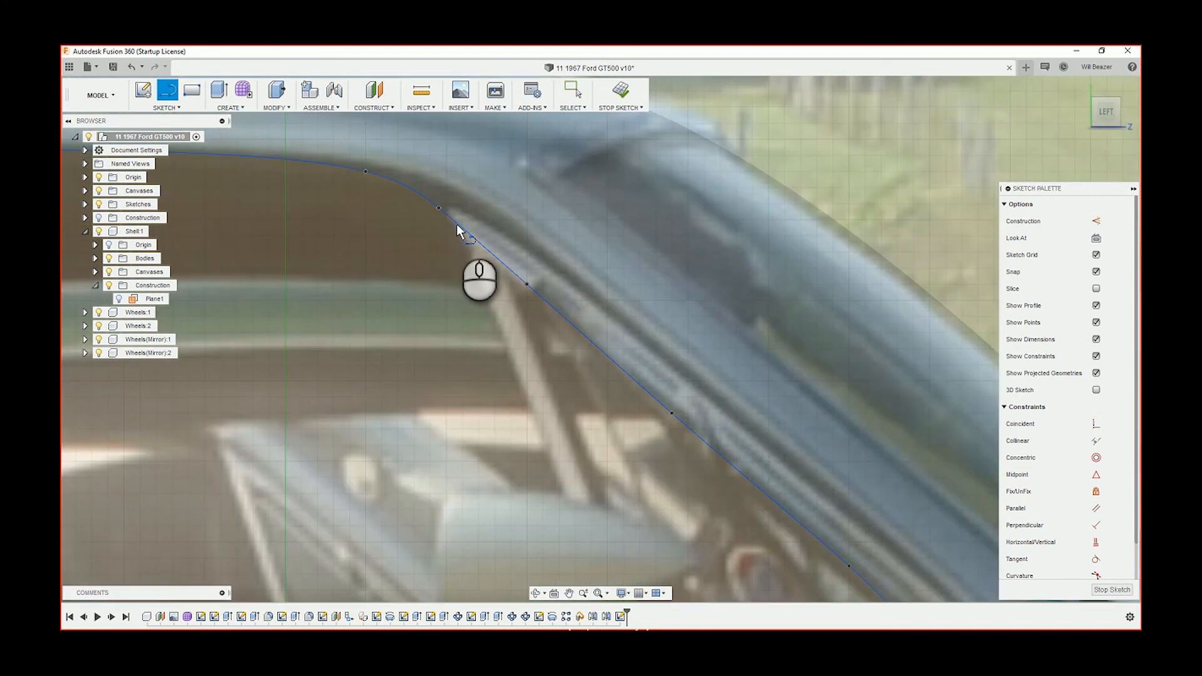
pyautogui.click(455, 220)
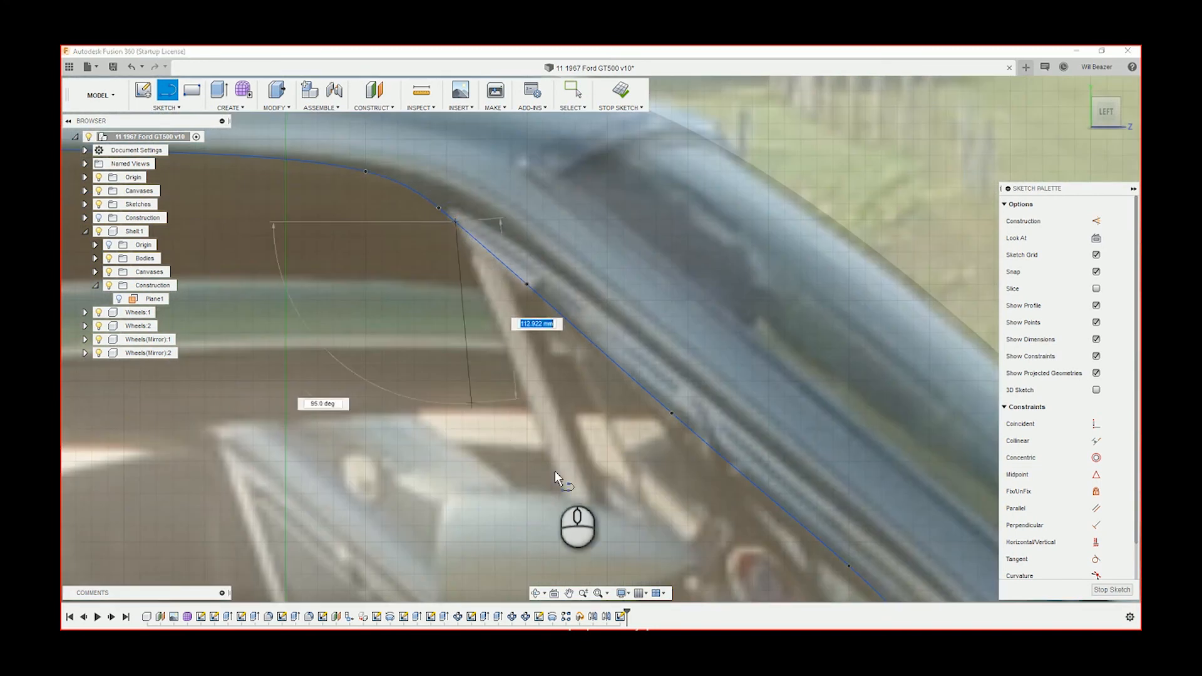
pyautogui.keyDown('ctrl'); pyautogui.keyDown('shift'); pyautogui.moveTo(554, 492); pyautogui.dragTo(587, 406, button='middle'); pyautogui.keyUp('shift'); pyautogui.keyUp('ctrl')
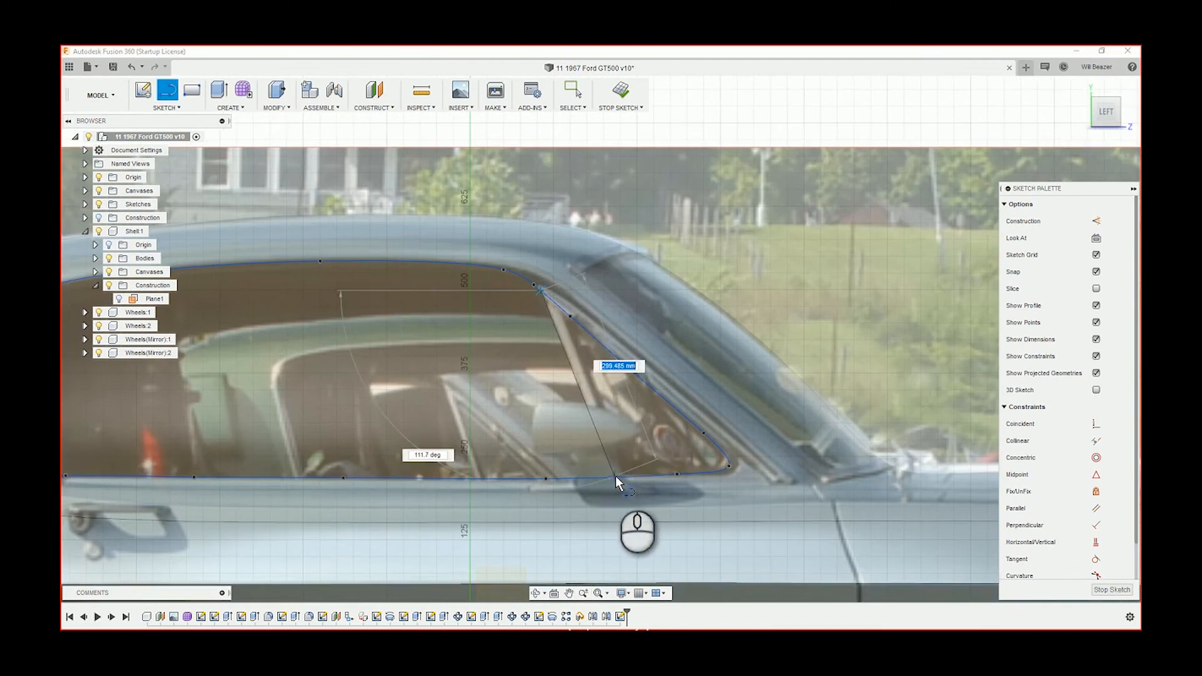
pyautogui.scroll(4, 614, 477)
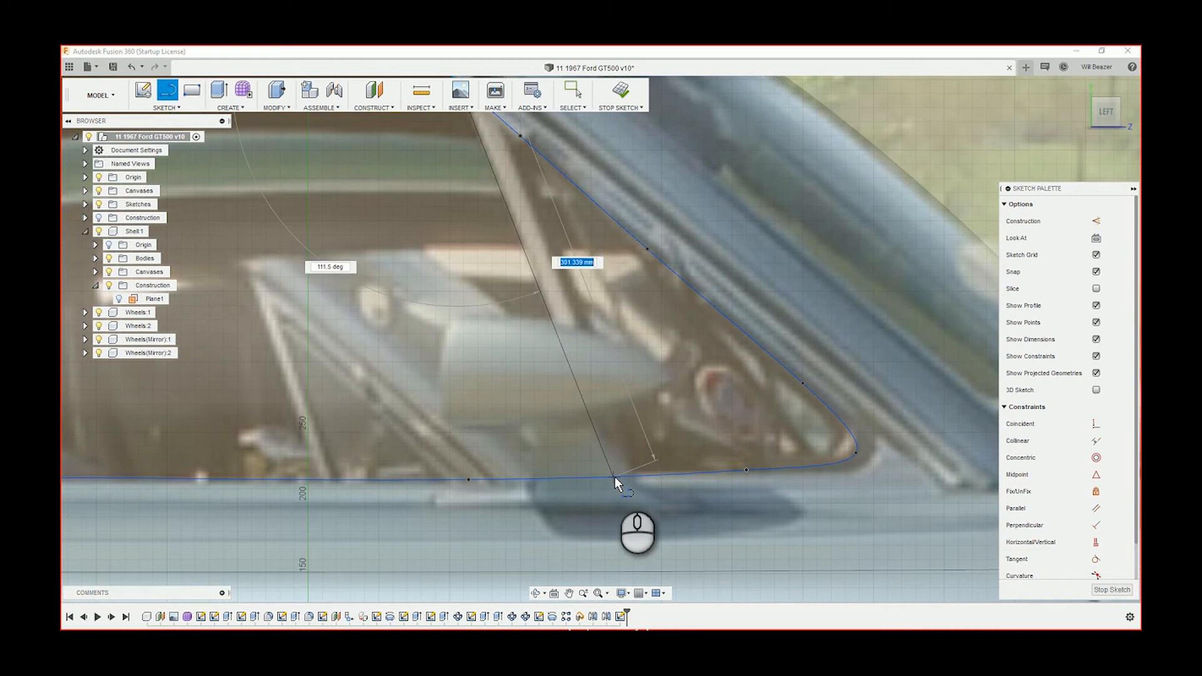
pyautogui.click(619, 477)
pyautogui.scroll(5, 620, 478)
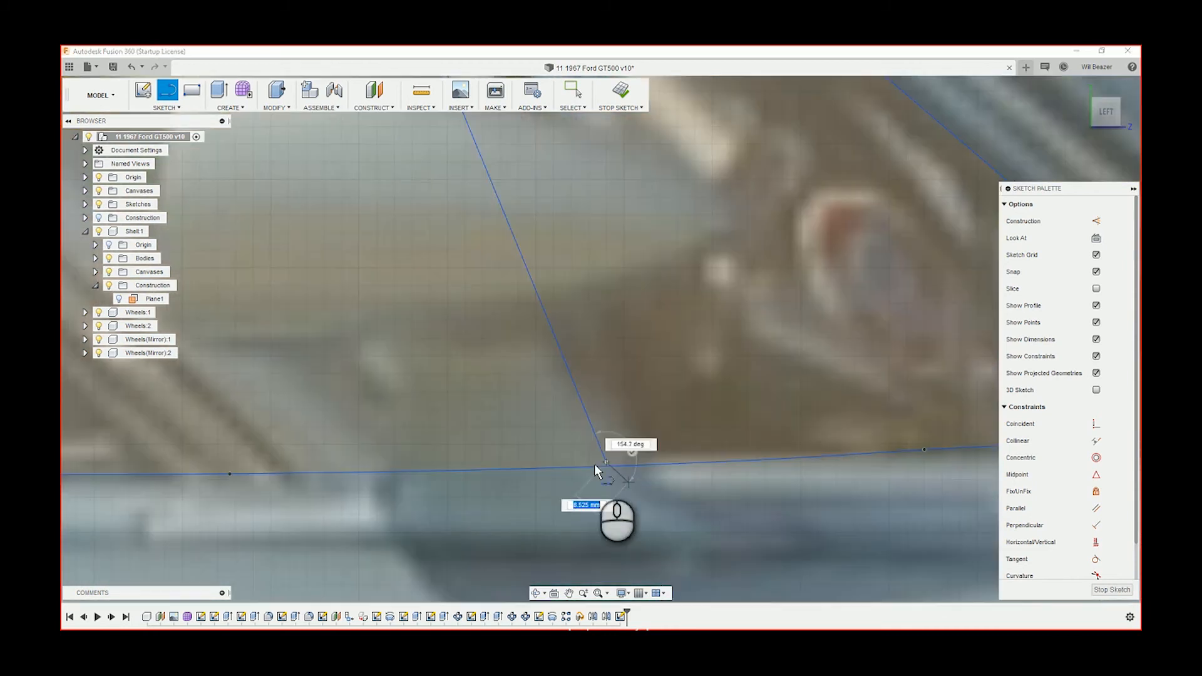
# Step: Finish the divider line and inspect its lower endpoint and the vent window profile it closes off
pyautogui.press('Escape')
pyautogui.click(607, 464)
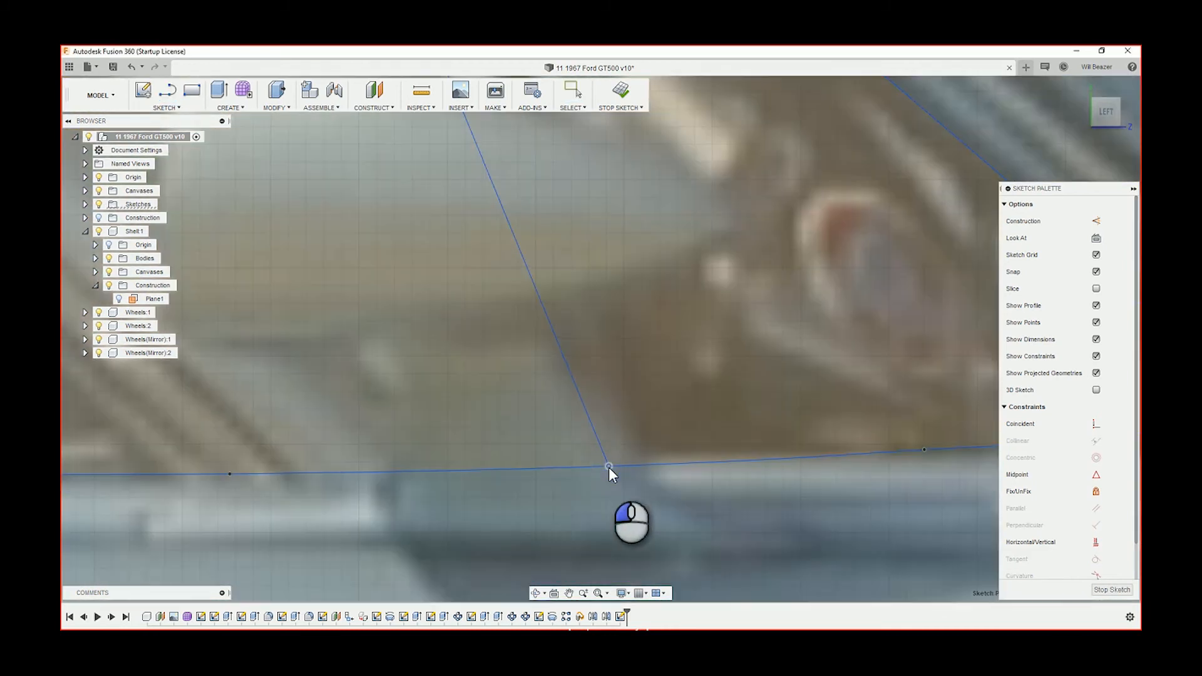
pyautogui.scroll(-3, 700, 369)
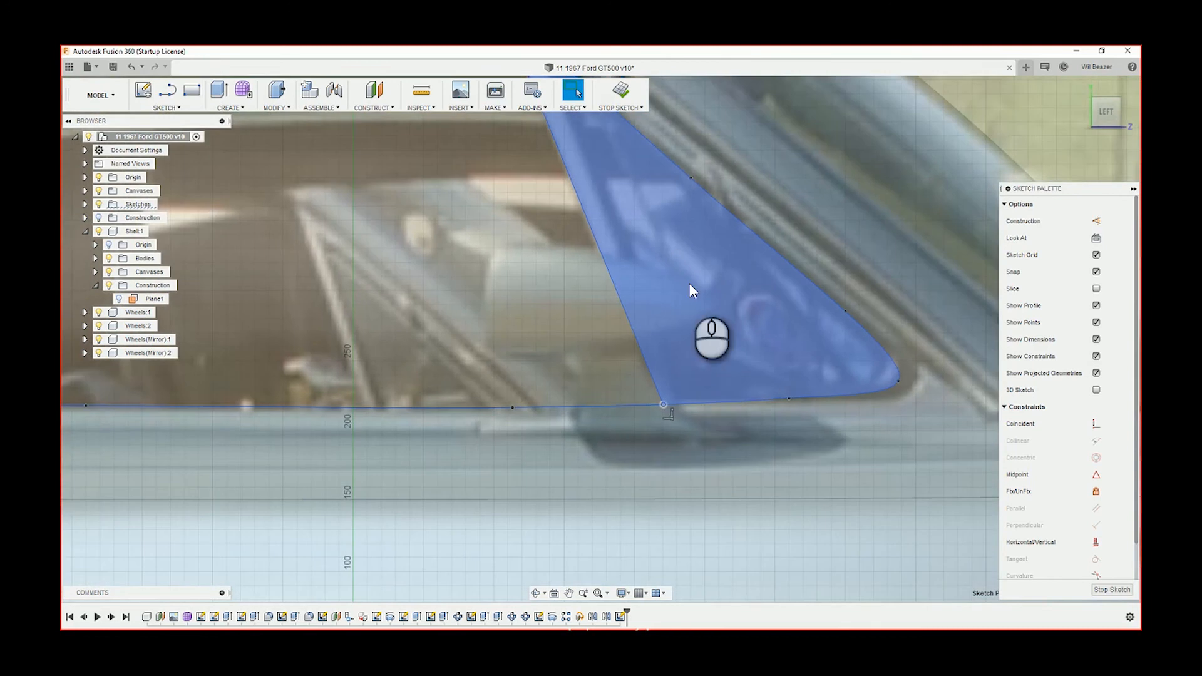
pyautogui.scroll(-2, 688, 283)
pyautogui.scroll(3, 657, 209)
pyautogui.click(902, 126)
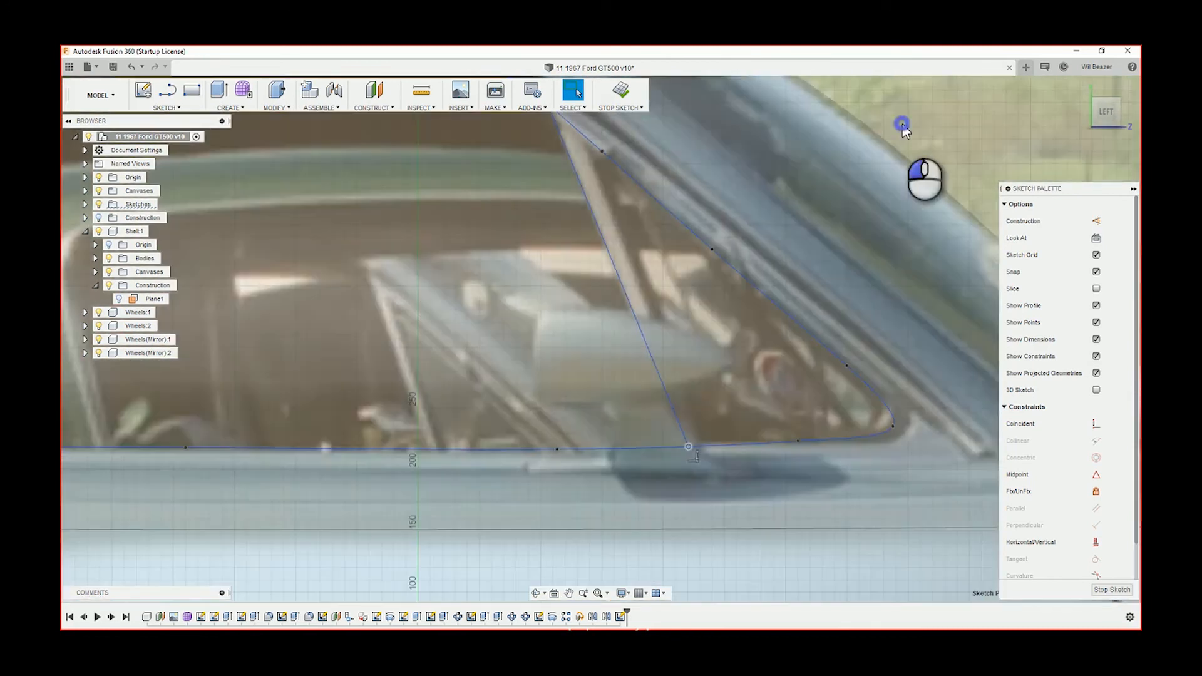
pyautogui.scroll(-3, 604, 301)
pyautogui.scroll(5, 635, 203)
# Step: Draw a second line along the front side of the vent window's divider bar, from the spline's upper front edge to its bottom edge
pyautogui.press('l')
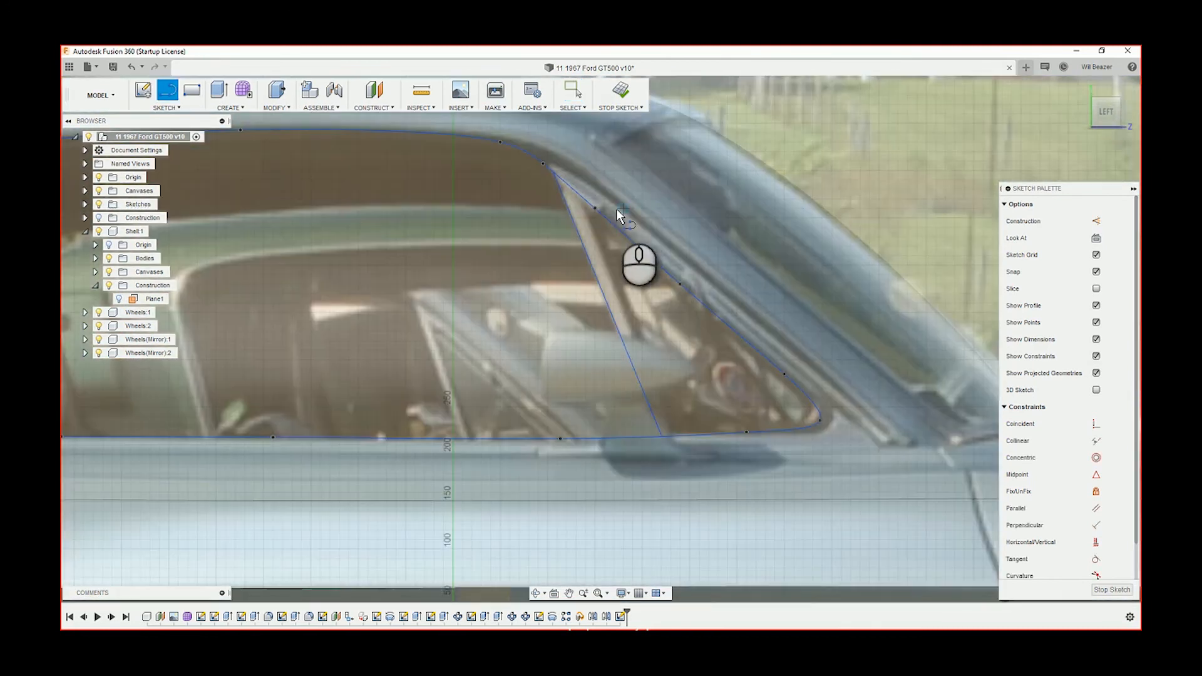
pyautogui.scroll(2, 594, 201)
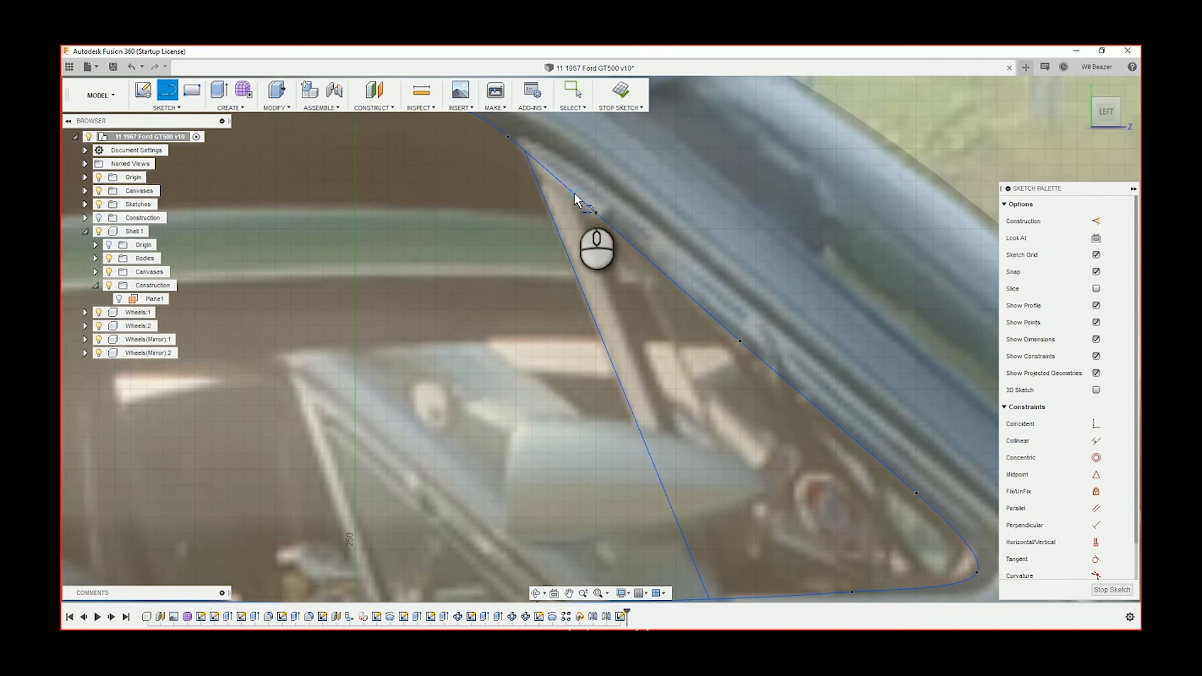
pyautogui.click(569, 189)
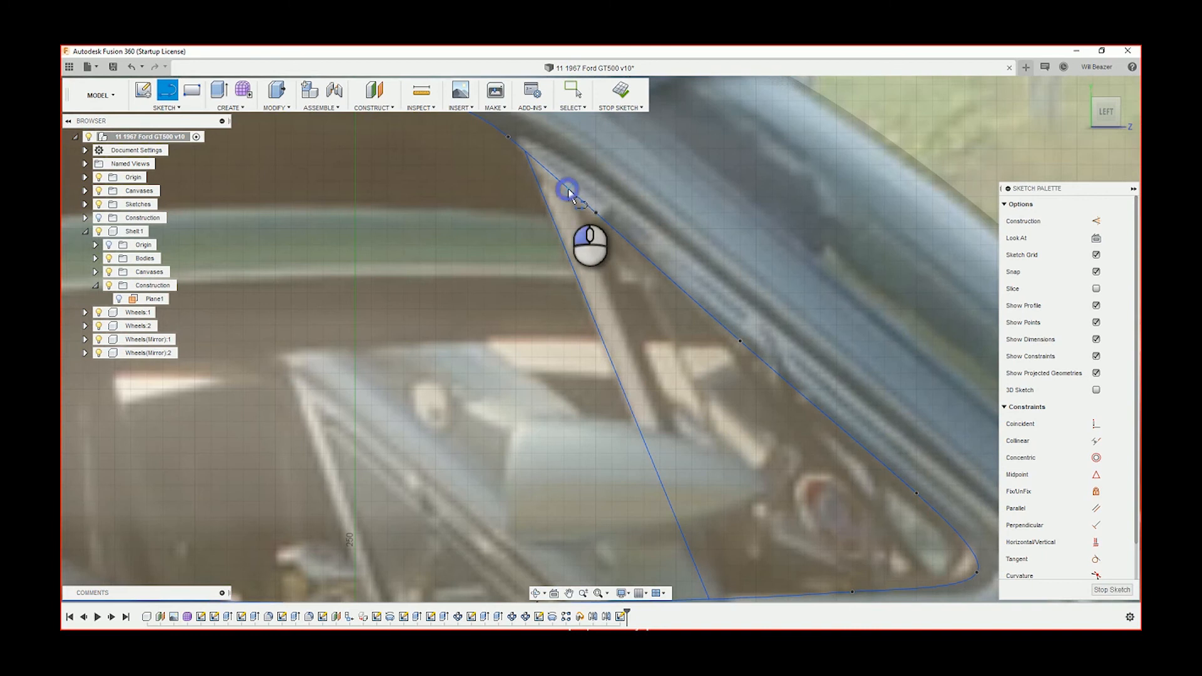
pyautogui.click(738, 596)
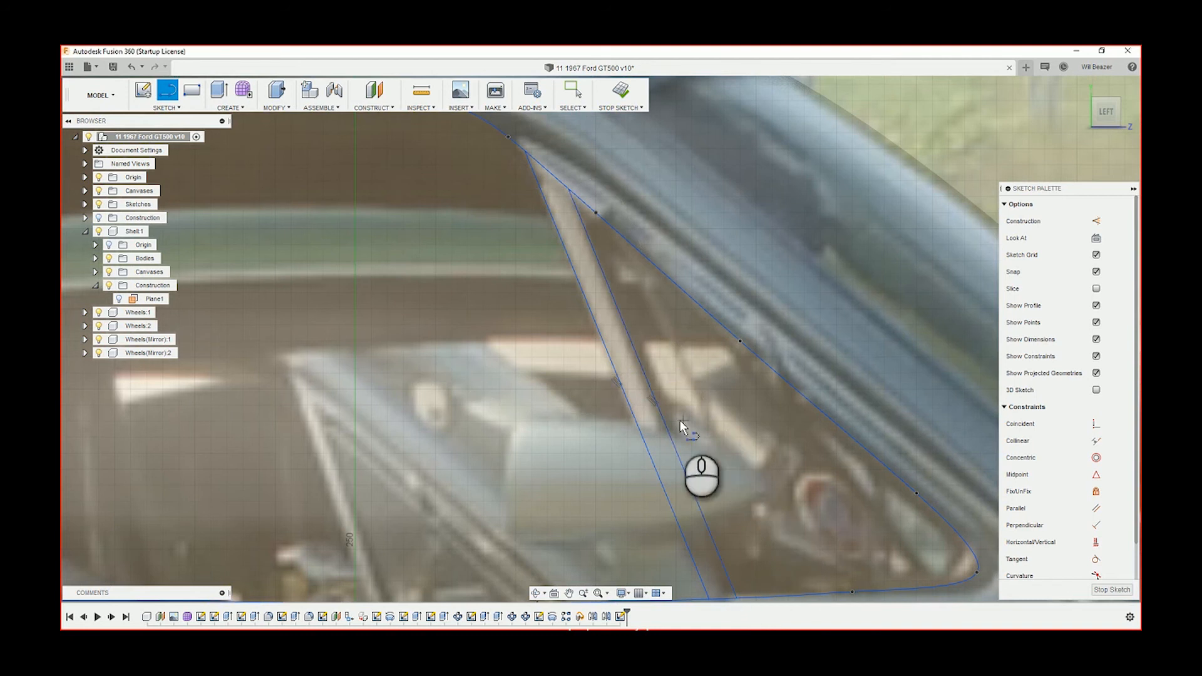
pyautogui.press('Escape')
pyautogui.scroll(-5, 573, 356)
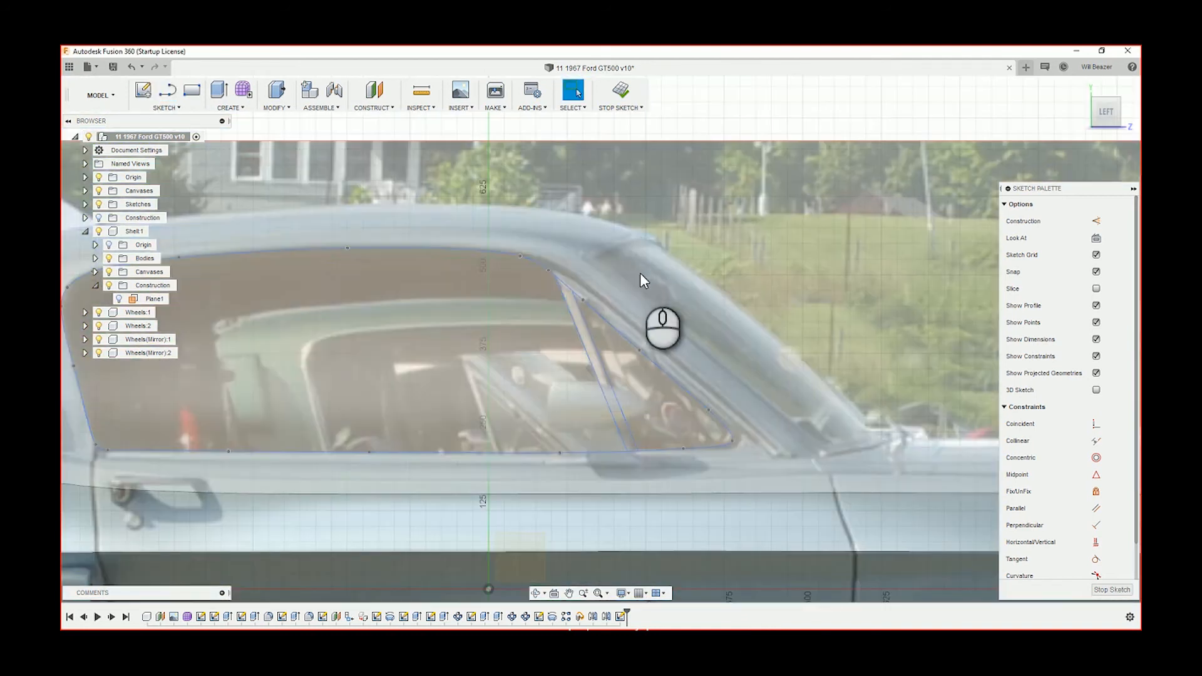
# Step: Start an Extrude with the main side window and the triangular vent window as profiles, leaving out the divider strip
pyautogui.scroll(-4, 650, 288)
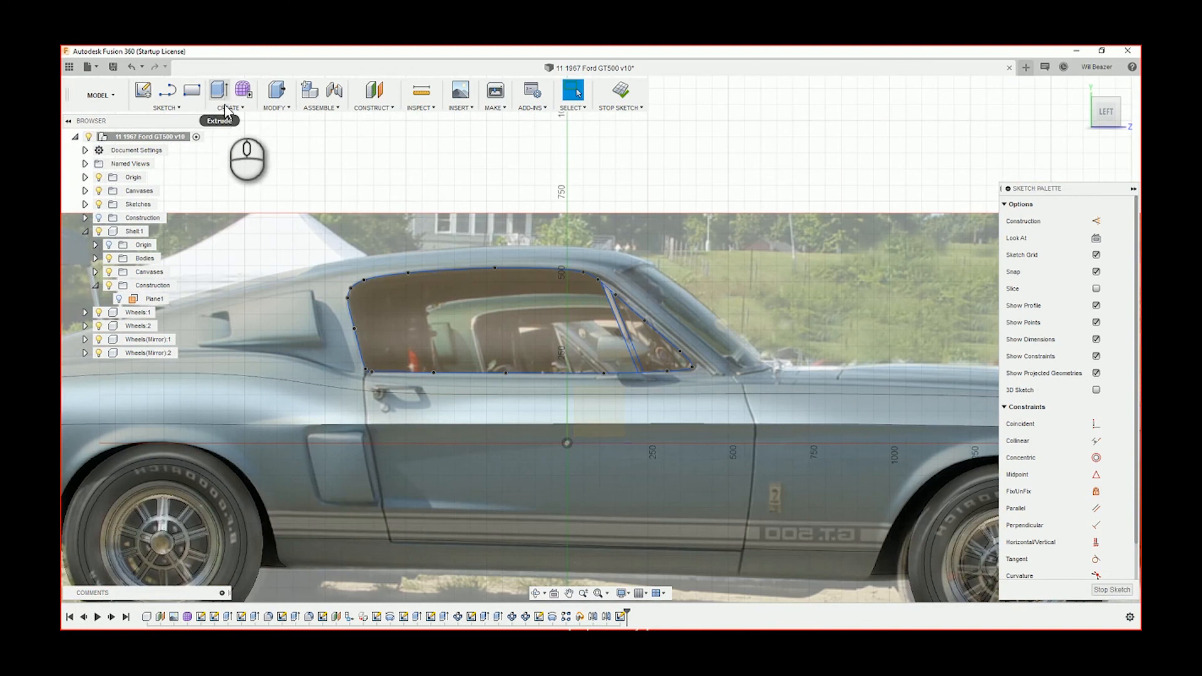
pyautogui.click(226, 108)
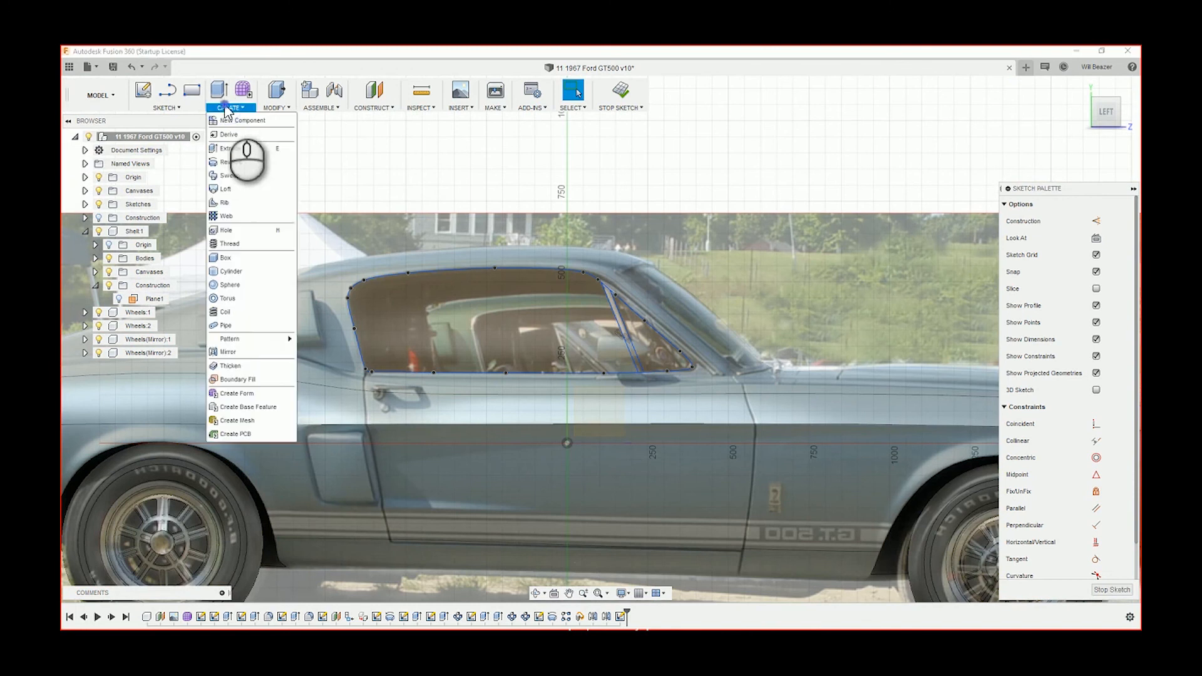
pyautogui.click(229, 149)
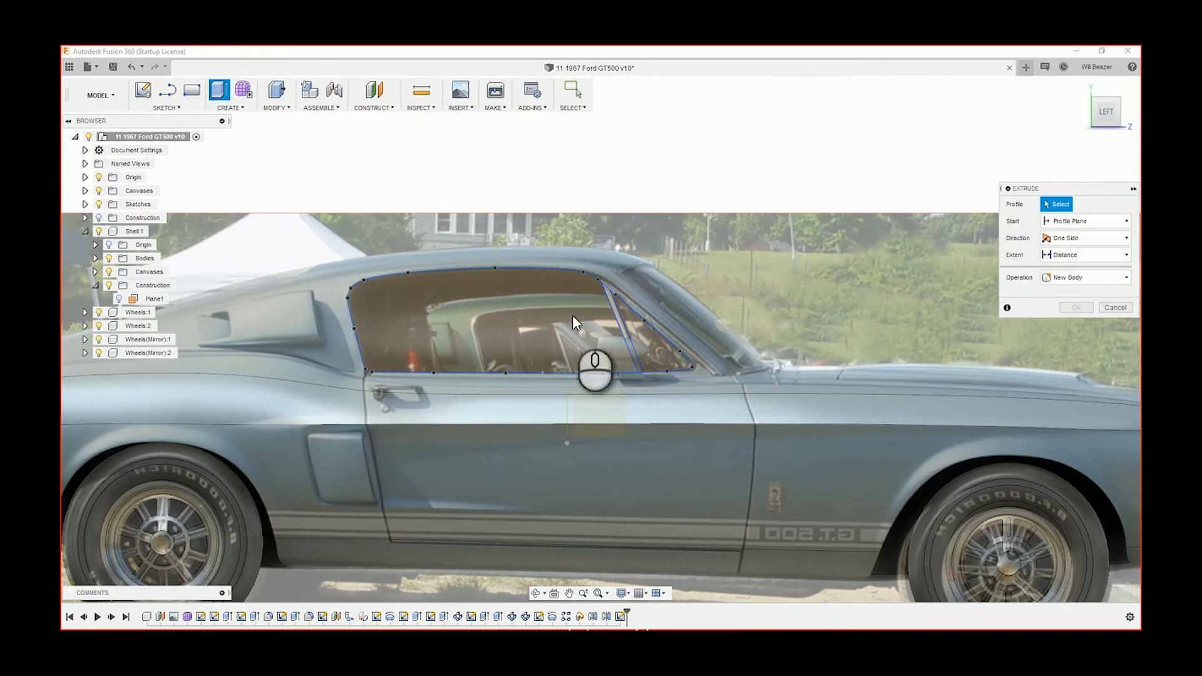
pyautogui.click(529, 321)
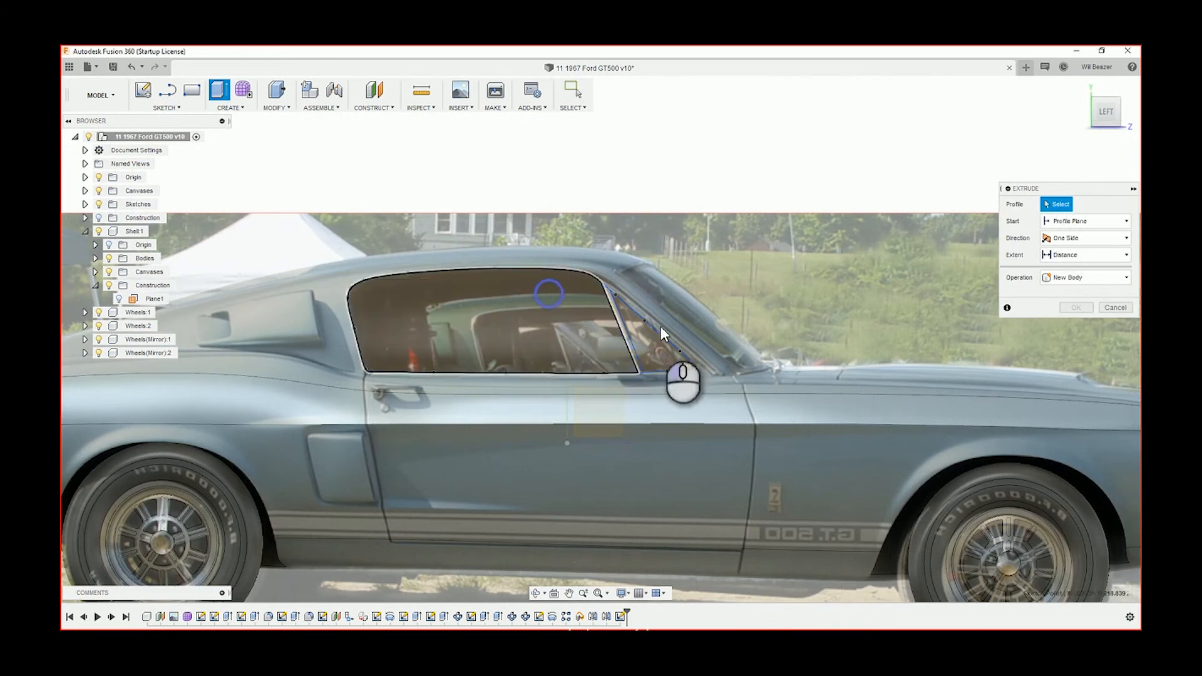
pyautogui.click(651, 342)
# Step: Hide the Shell component's canvases and return to the left side view of the window profiles
pyautogui.keyDown('shift'); pyautogui.moveTo(626, 227); pyautogui.dragTo(767, 249, button='middle'); pyautogui.keyUp('shift')
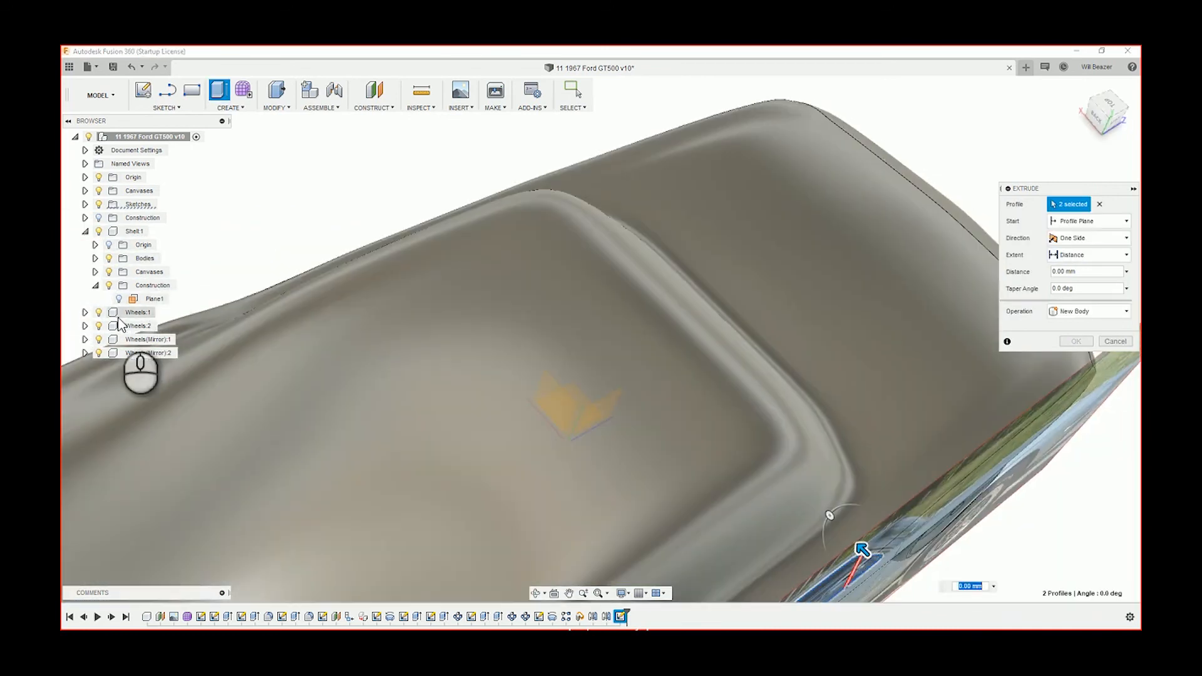
pyautogui.click(107, 272)
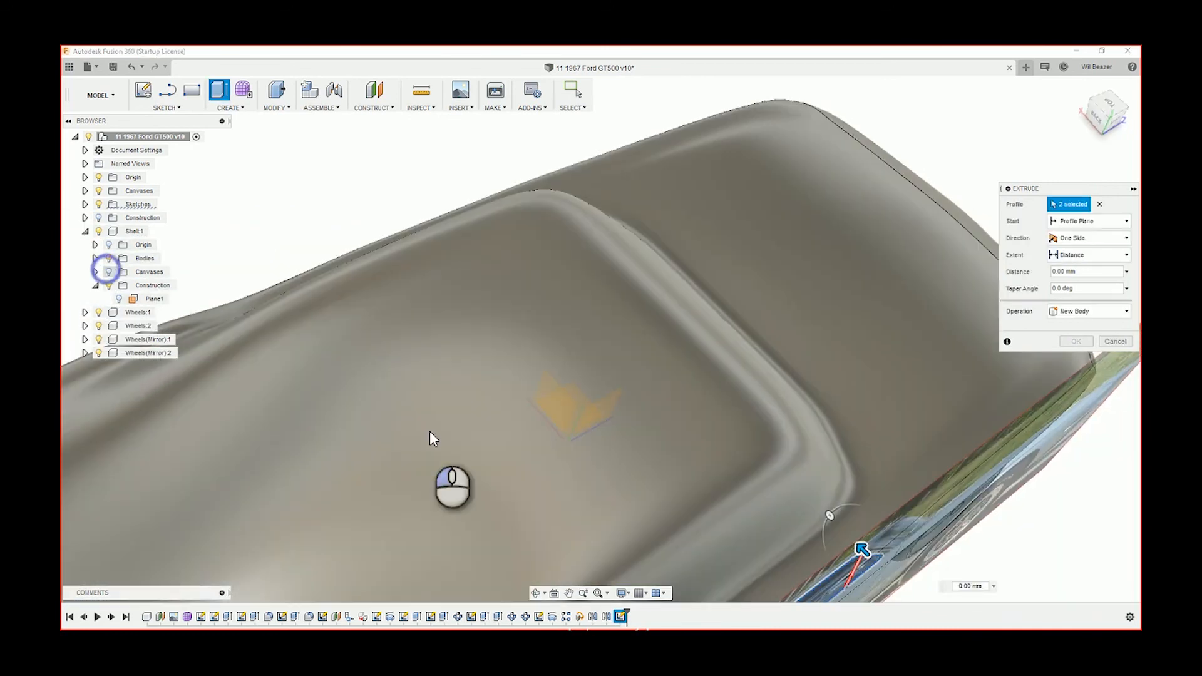
pyautogui.keyDown('shift'); pyautogui.moveTo(558, 472); pyautogui.dragTo(510, 420, button='middle'); pyautogui.keyUp('shift')
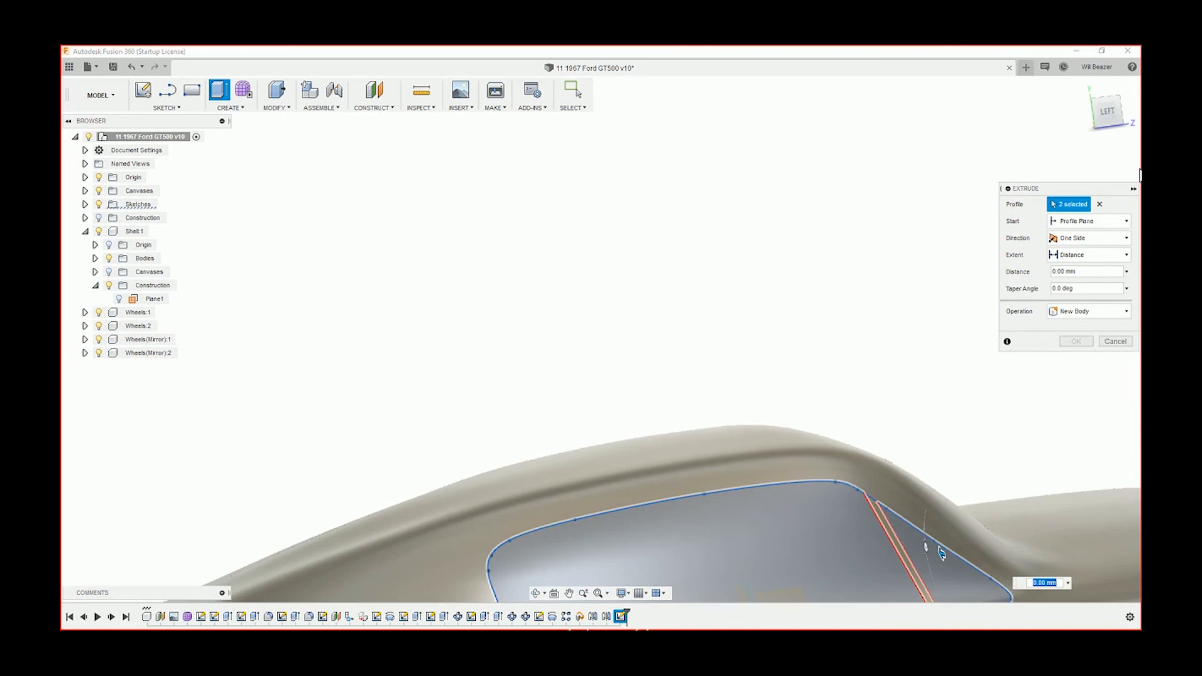
pyautogui.click(1107, 113)
pyautogui.scroll(-5, 730, 375)
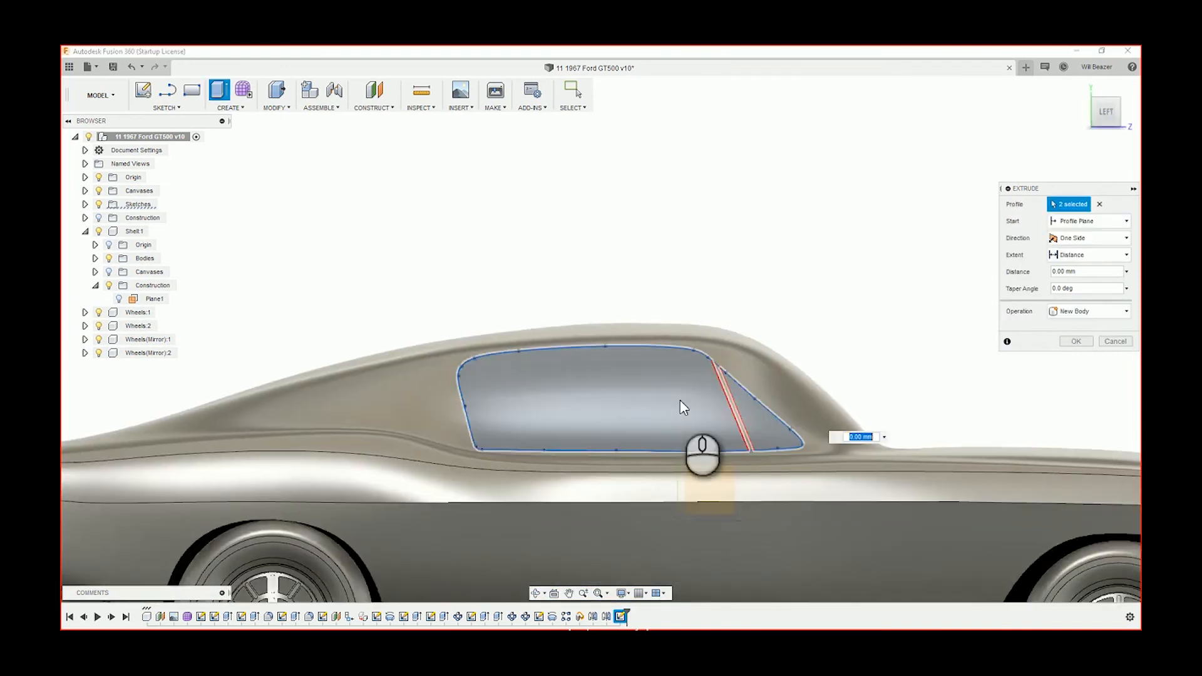
pyautogui.scroll(5, 680, 400)
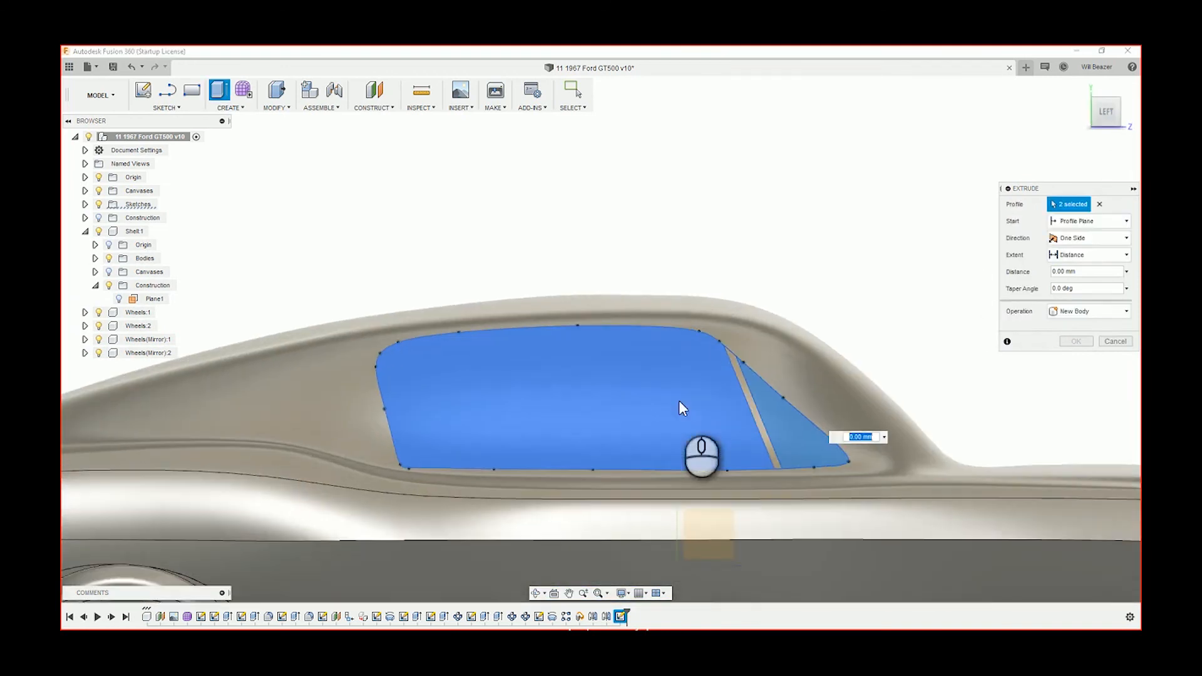
# Step: Set the extrusion to start from an object and pick the shell's upper body face surrounding the windows
pyautogui.click(1116, 238)
pyautogui.click(1107, 224)
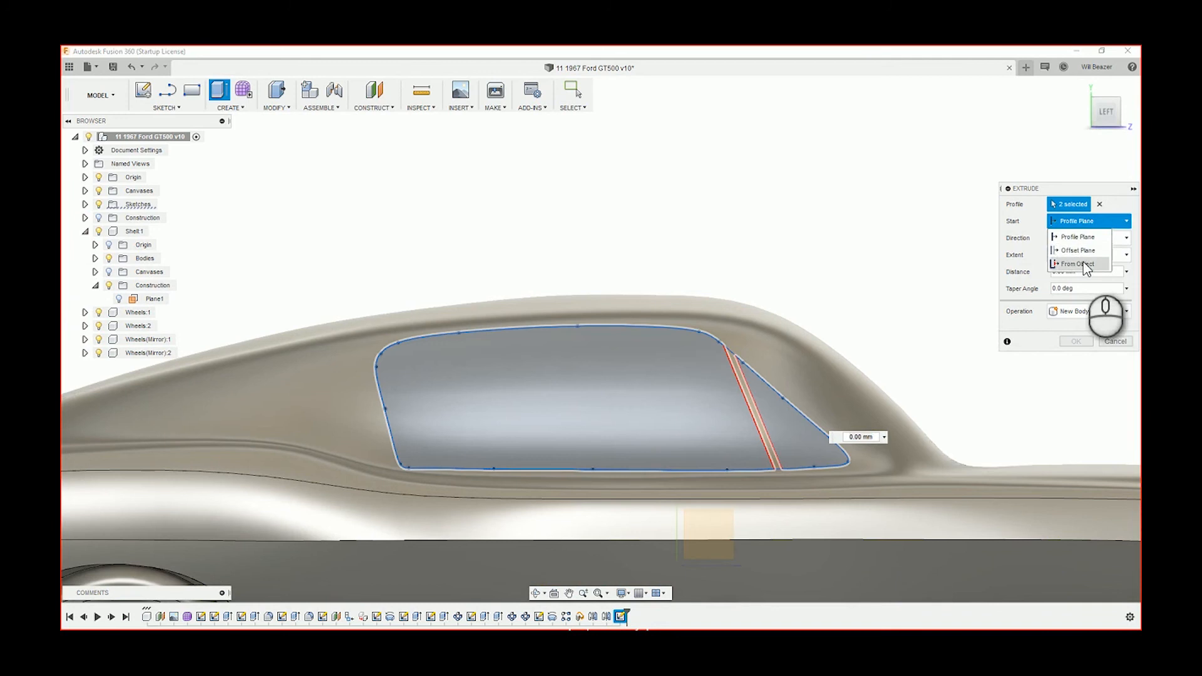
pyautogui.click(1082, 261)
pyautogui.click(360, 385)
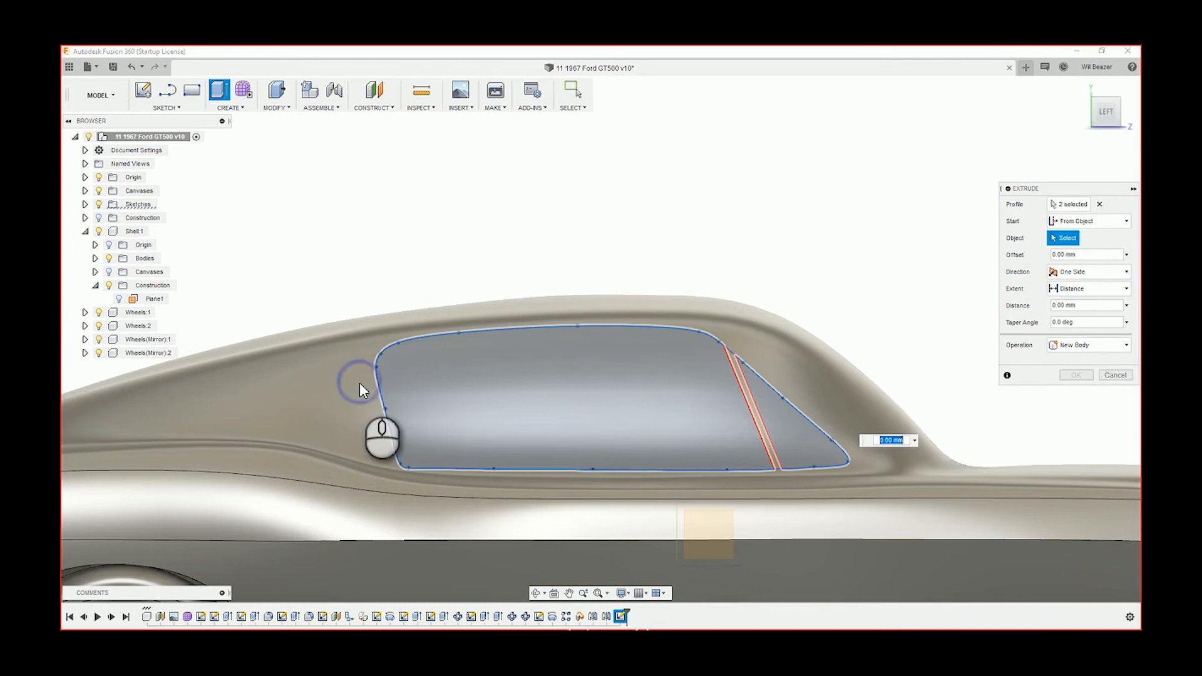
pyautogui.click(361, 384)
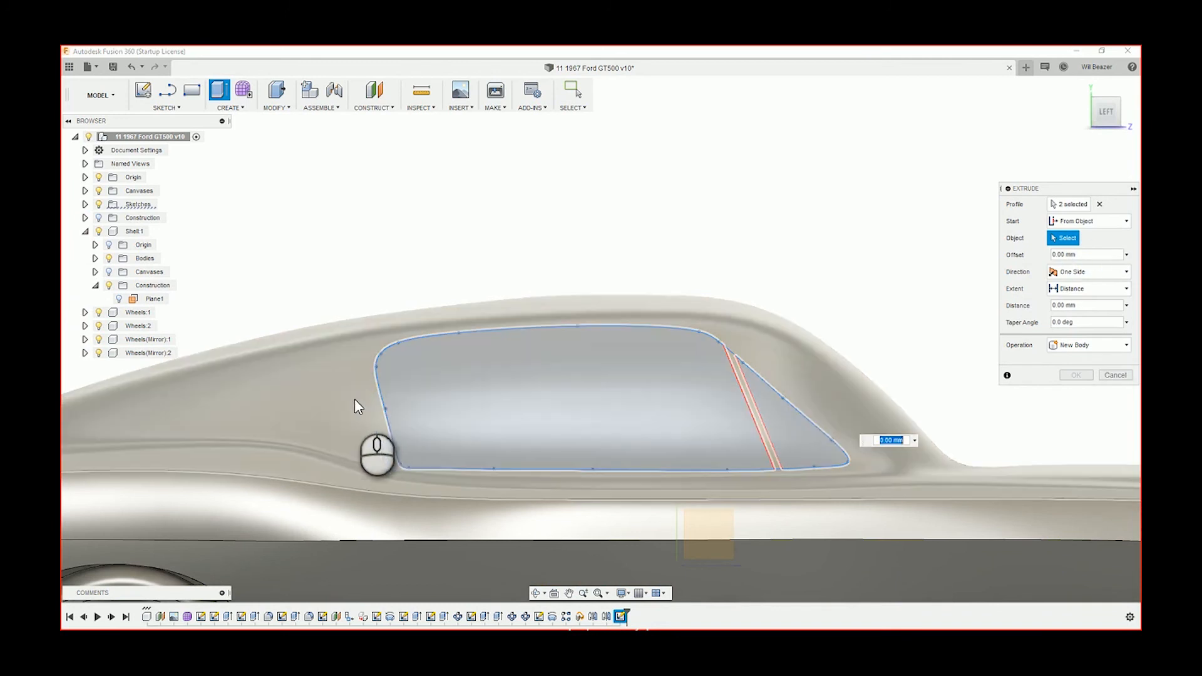
pyautogui.click(358, 393)
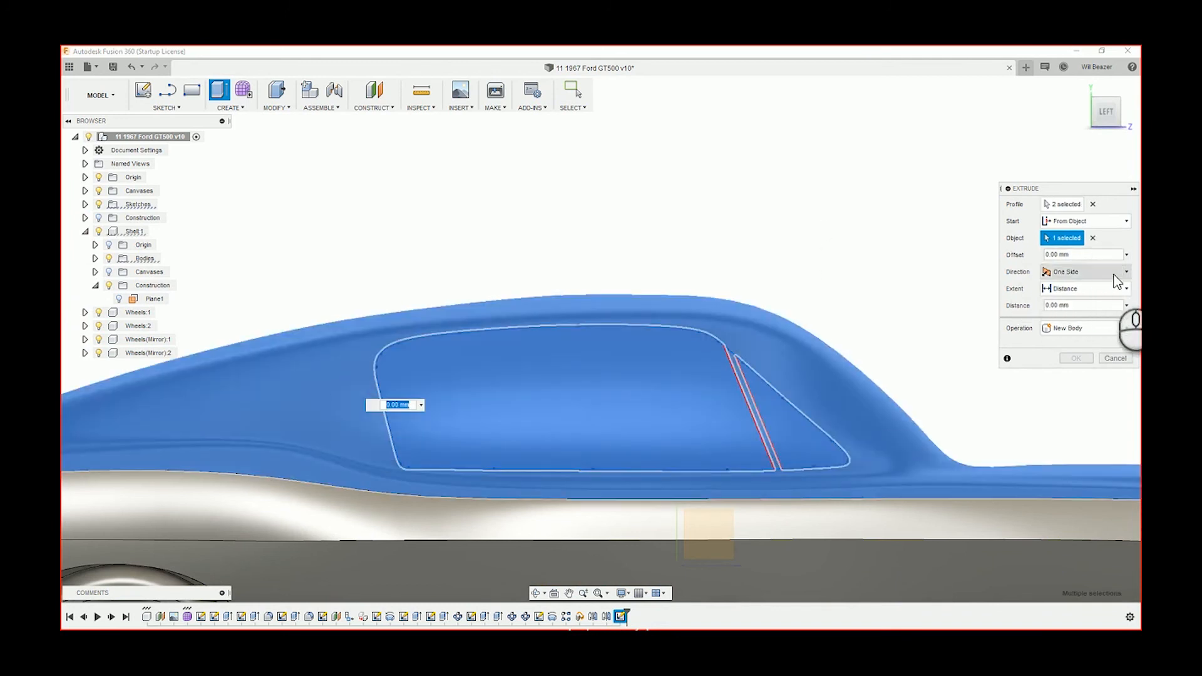
# Step: Extend the extrusion inward as a cut into the shell and set its distance to 5 mm
pyautogui.keyDown('shift'); pyautogui.moveTo(807, 277); pyautogui.dragTo(888, 359, button='middle'); pyautogui.keyUp('shift')
pyautogui.scroll(-5, 823, 288)
pyautogui.moveTo(885, 360)
pyautogui.mouseDown()
pyautogui.moveTo(896, 356)
pyautogui.moveTo(886, 356)
pyautogui.mouseUp()
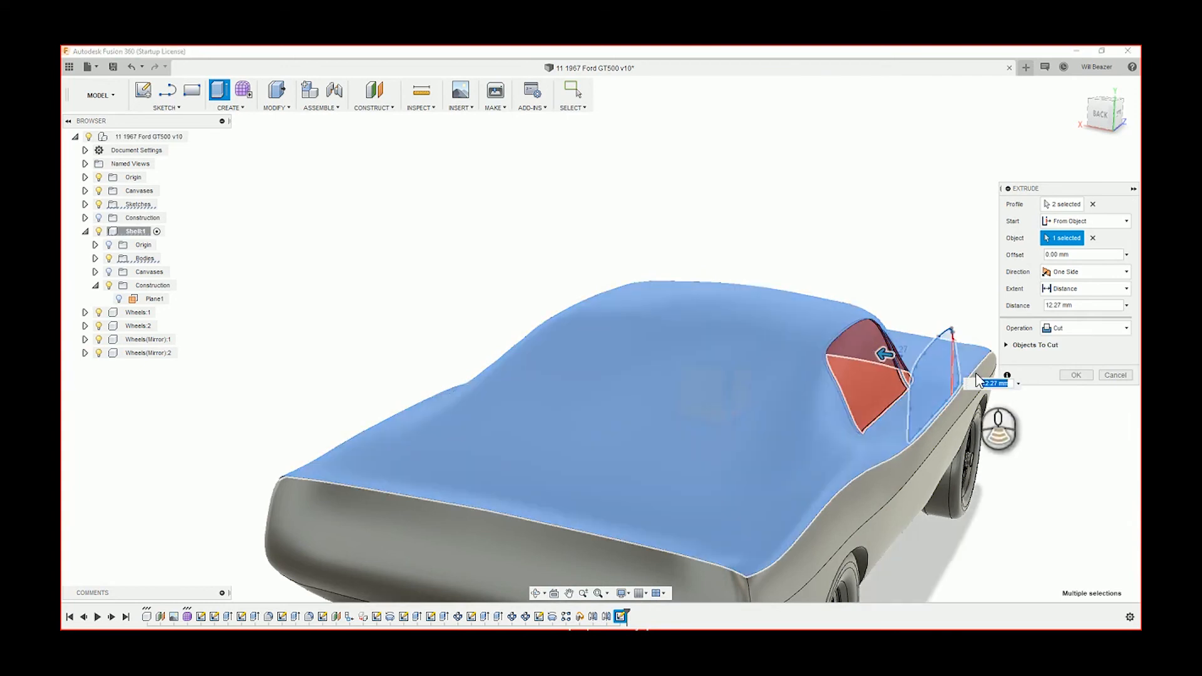
pyautogui.scroll(5, 977, 379)
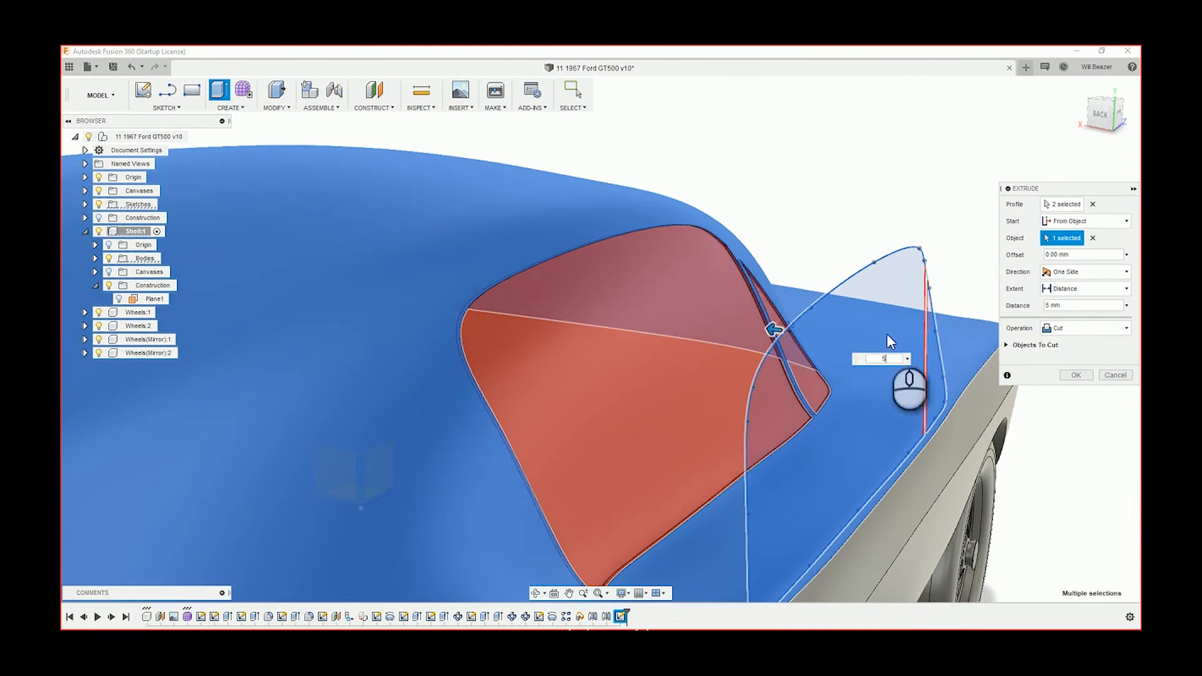
pyautogui.keyDown('shift'); pyautogui.moveTo(898, 225); pyautogui.dragTo(830, 219, button='middle'); pyautogui.keyUp('shift')
pyautogui.scroll(-8, 827, 214)
pyautogui.keyDown('shift'); pyautogui.moveTo(828, 413); pyautogui.dragTo(823, 429, button='middle'); pyautogui.keyUp('shift')
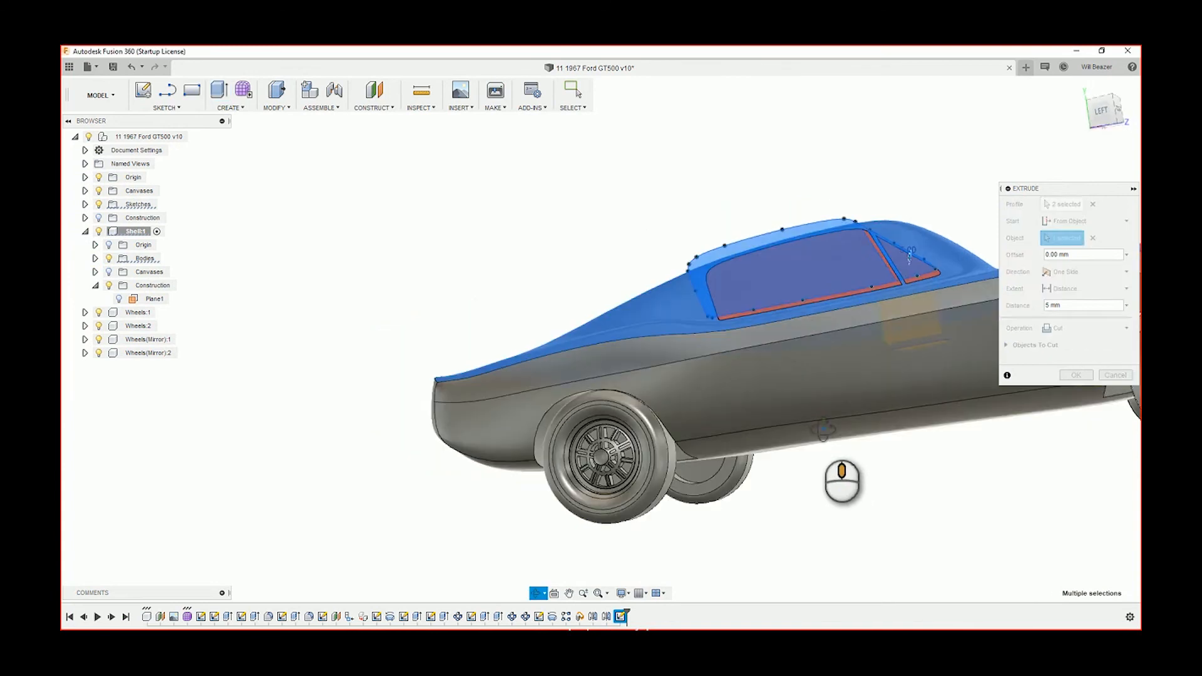
pyautogui.click(1095, 122)
pyautogui.scroll(3, 926, 307)
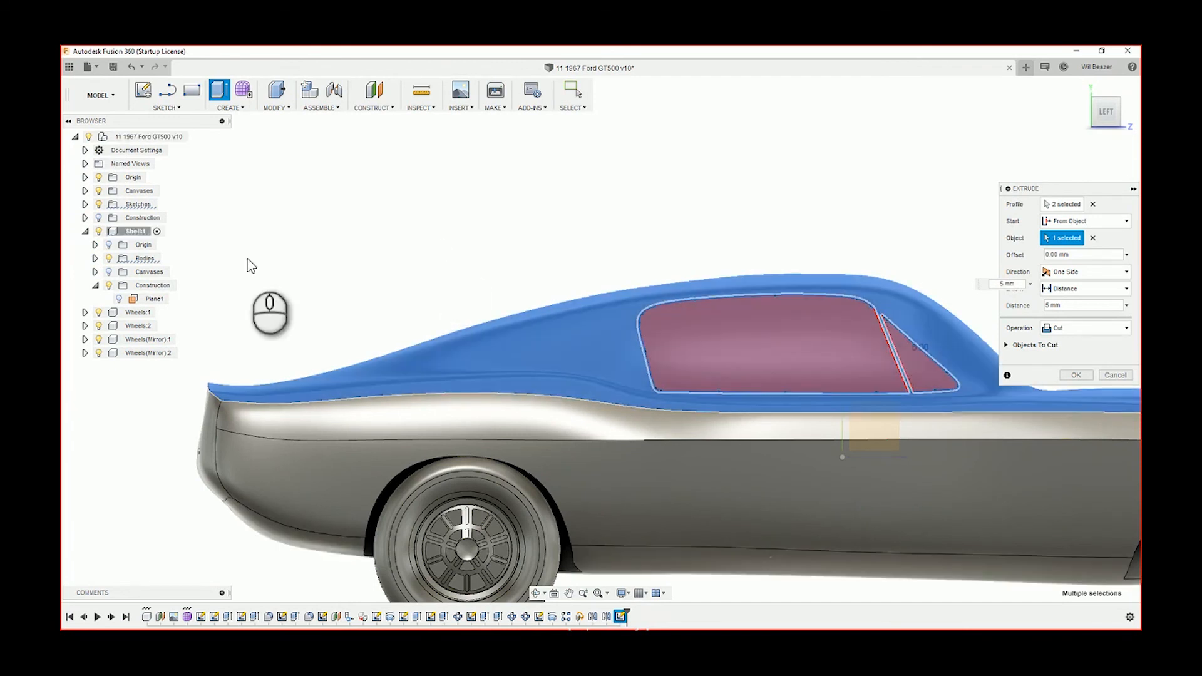
# Step: Toggle the Shell component's canvases to compare the window cut outlines with the side-view photo
pyautogui.click(109, 273)
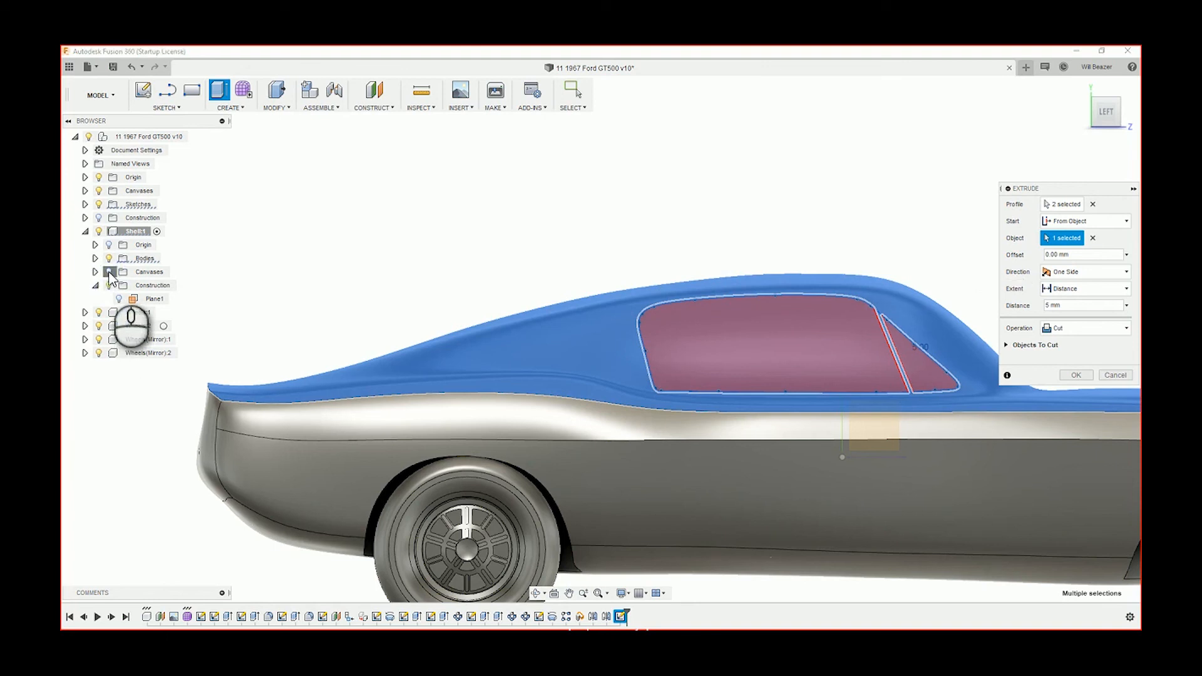
pyautogui.click(109, 272)
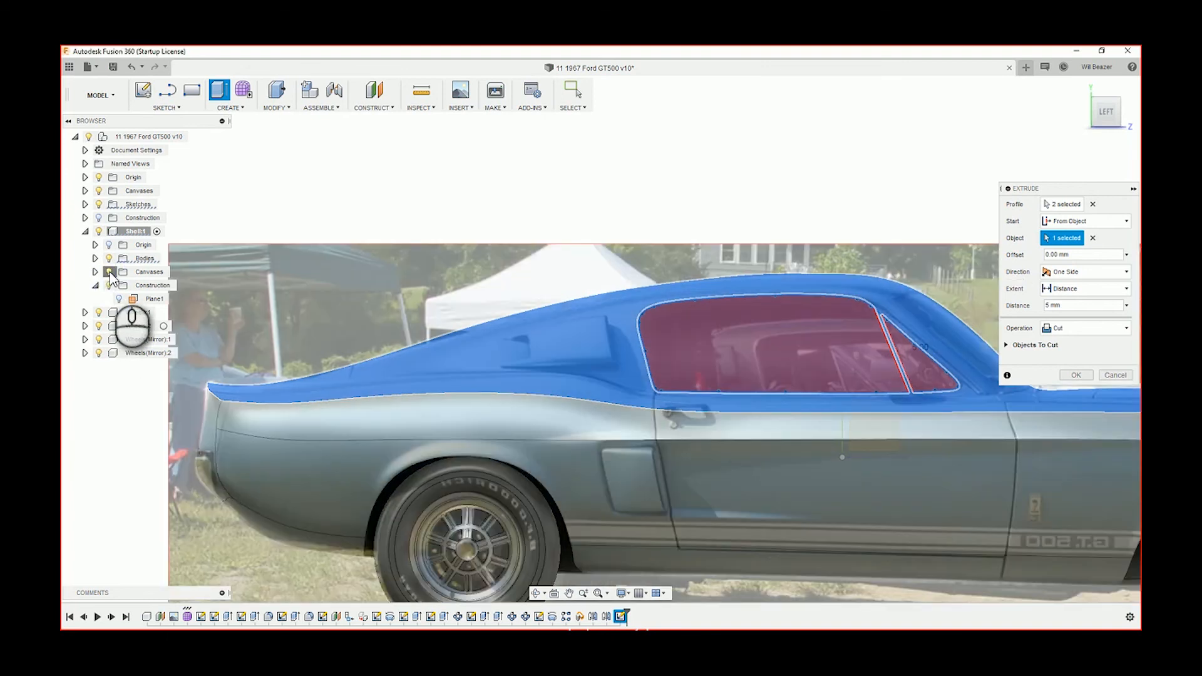
pyautogui.click(109, 273)
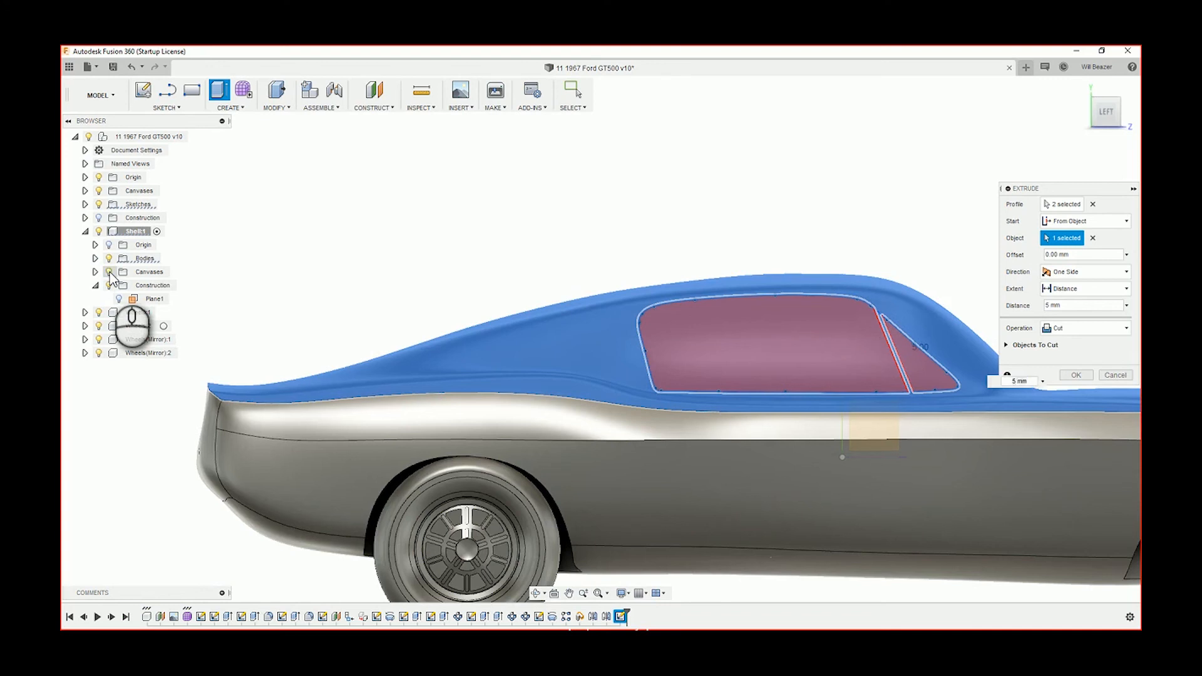
pyautogui.click(110, 273)
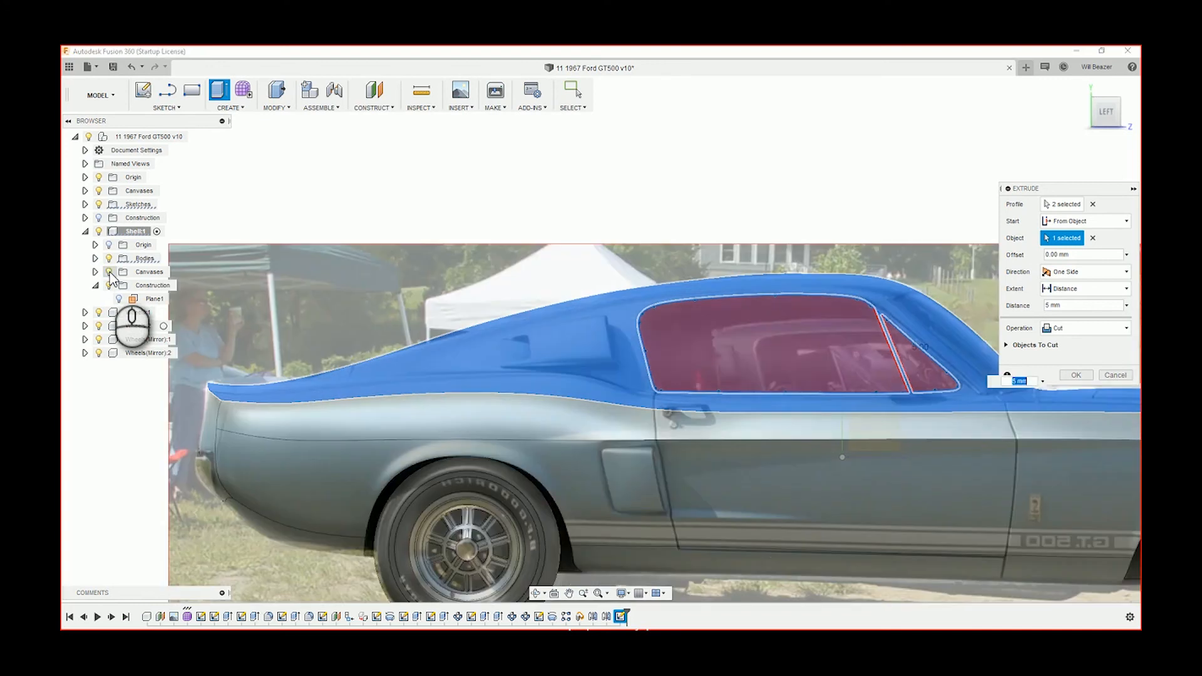
# Step: Apply the window cut and hide the Shell component's canvases
pyautogui.click(1081, 376)
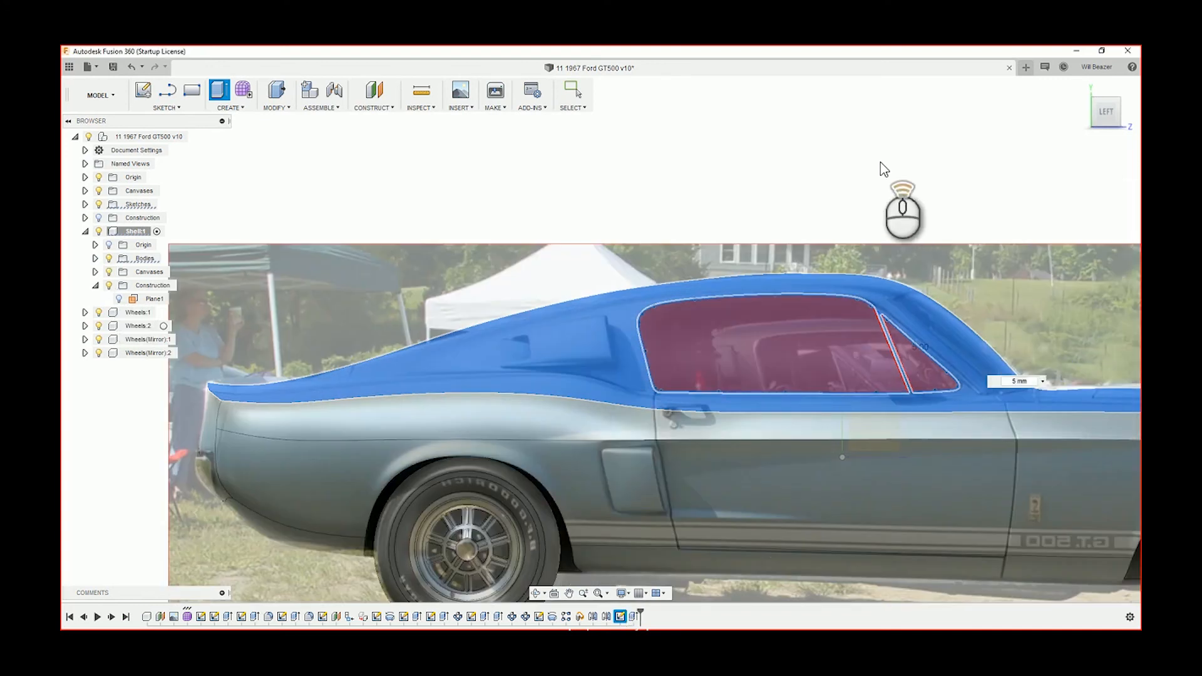
pyautogui.scroll(2, 881, 164)
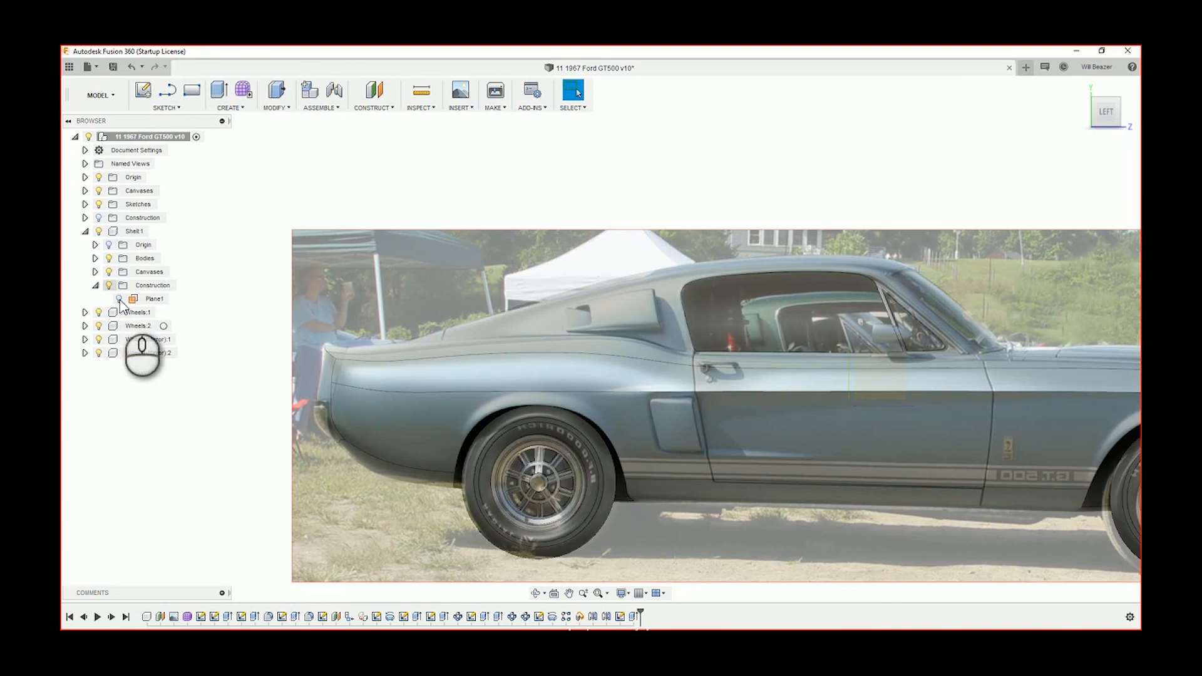
pyautogui.click(109, 271)
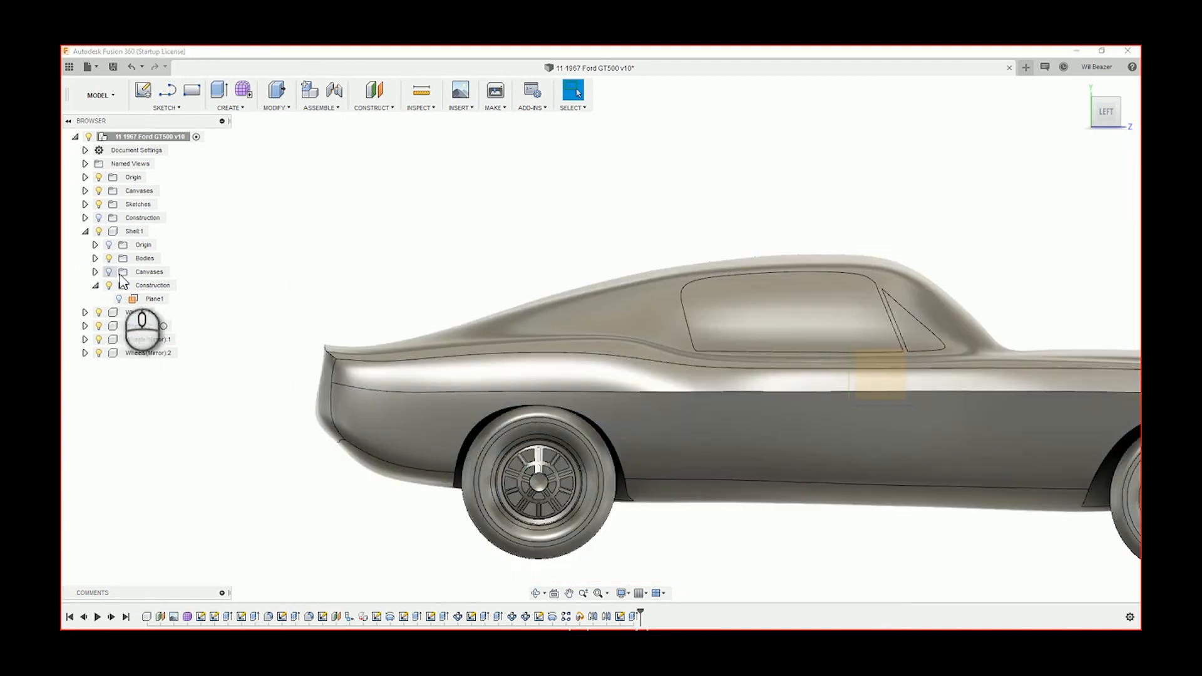
# Step: Hide the Shell component's Side View canvas and display its Front View canvas behind the front of the car
pyautogui.keyDown('shift'); pyautogui.moveTo(1046, 468); pyautogui.dragTo(977, 413, button='middle'); pyautogui.keyUp('shift')
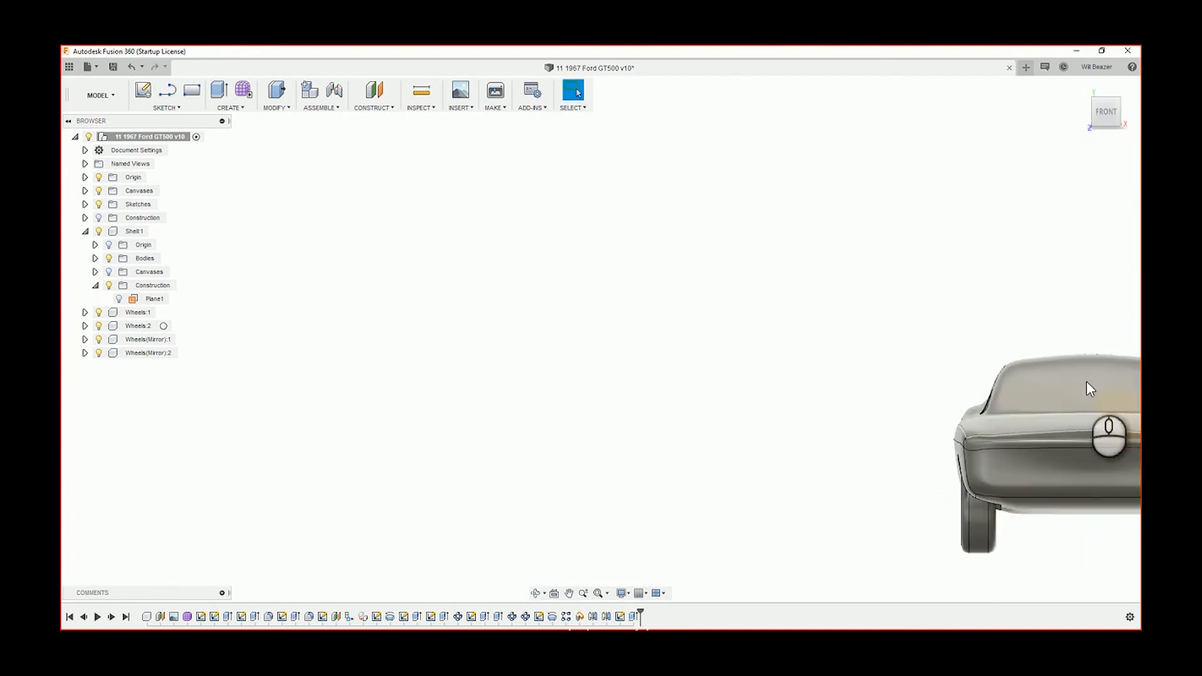
pyautogui.moveTo(1087, 381); pyautogui.dragTo(876, 361, button='middle')
pyautogui.scroll(3, 973, 354)
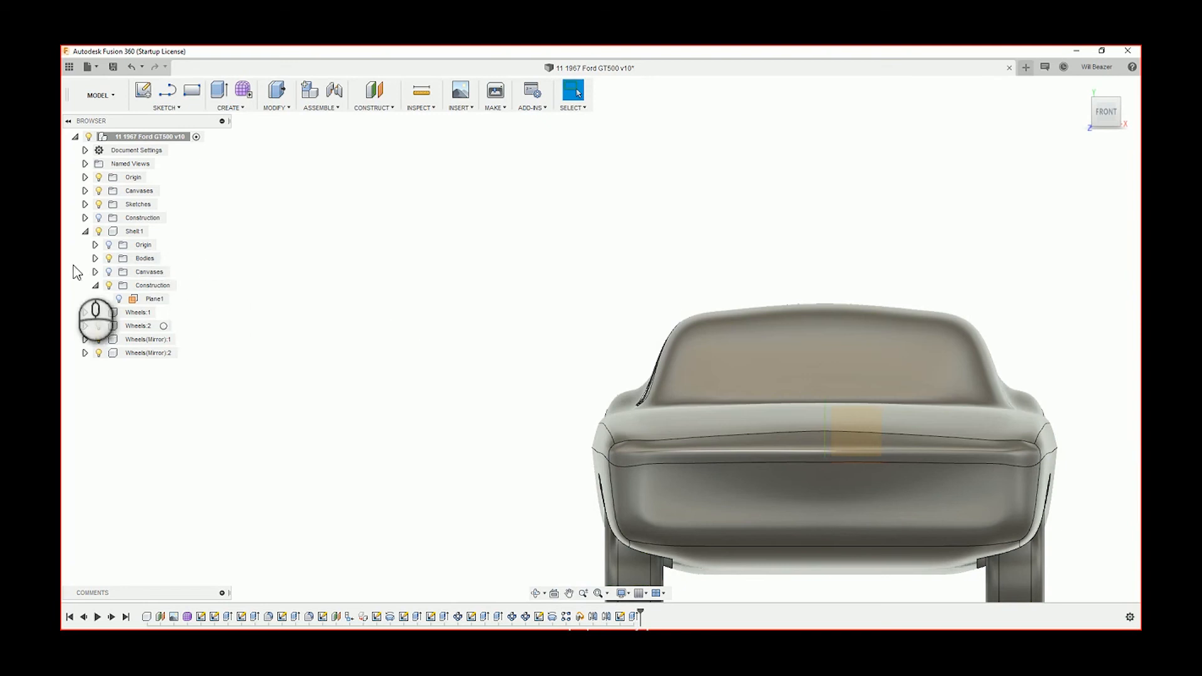
pyautogui.click(95, 272)
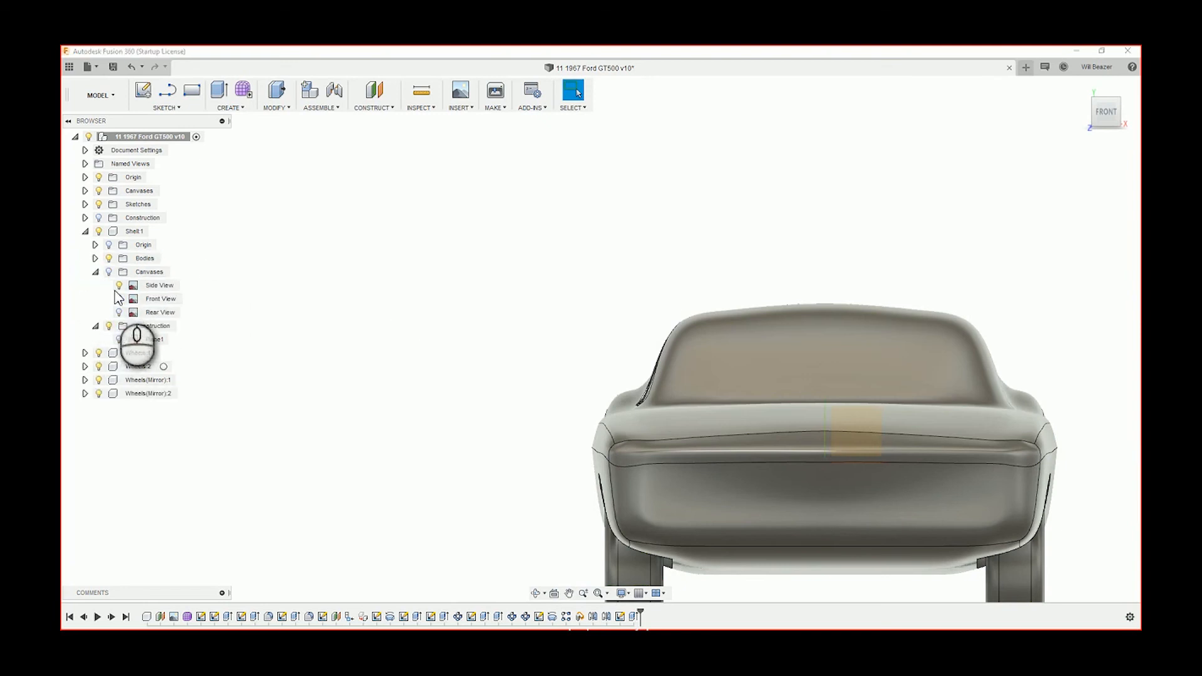
pyautogui.click(118, 285)
pyautogui.click(119, 298)
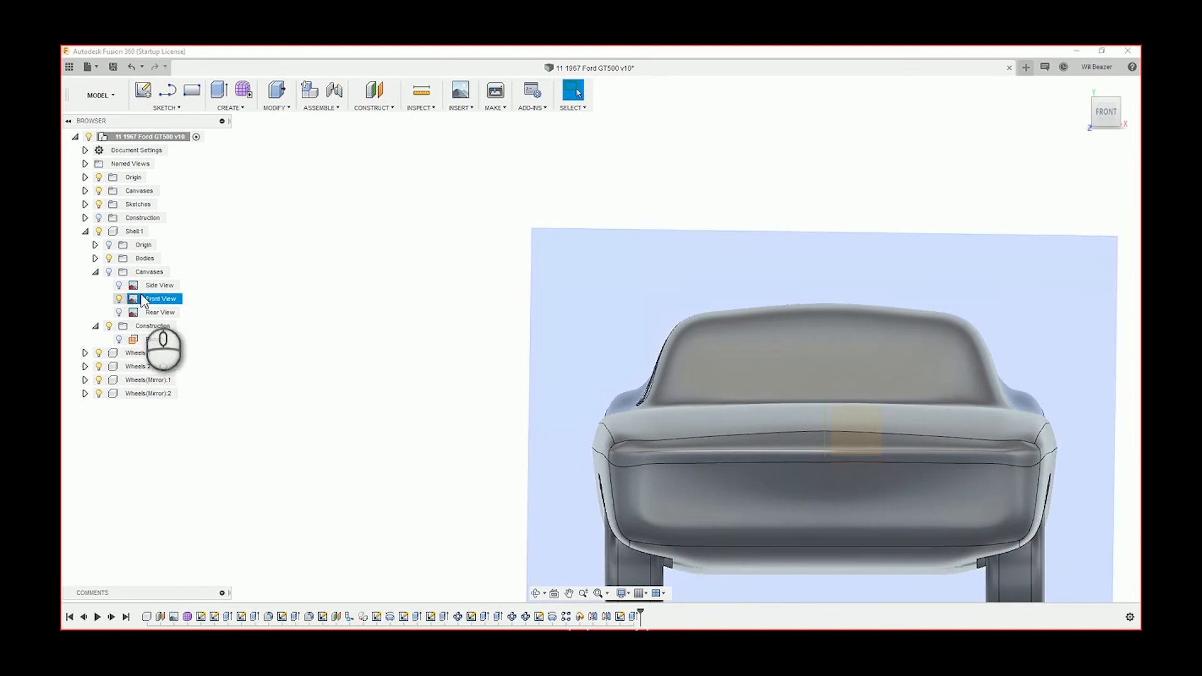
pyautogui.click(109, 272)
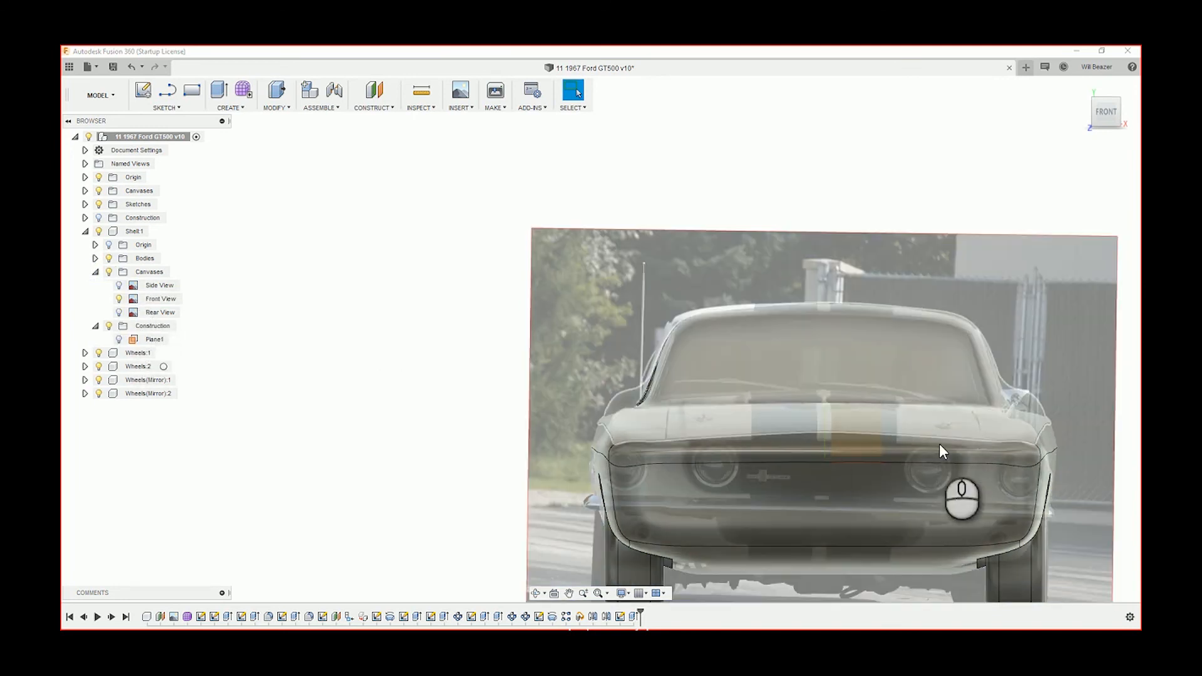
# Step: Compare the shell's windshield pillar and roof edge with the windshield outline in the front-view photo
pyautogui.scroll(3, 908, 439)
pyautogui.scroll(2, 499, 341)
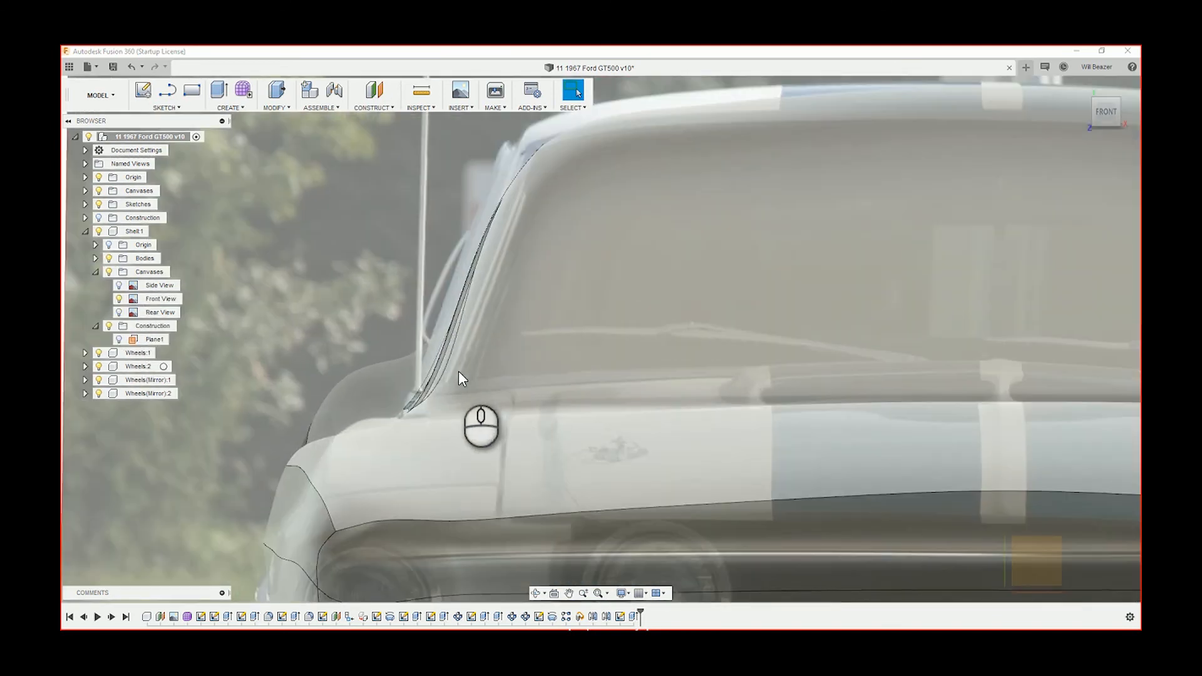
pyautogui.scroll(2, 488, 301)
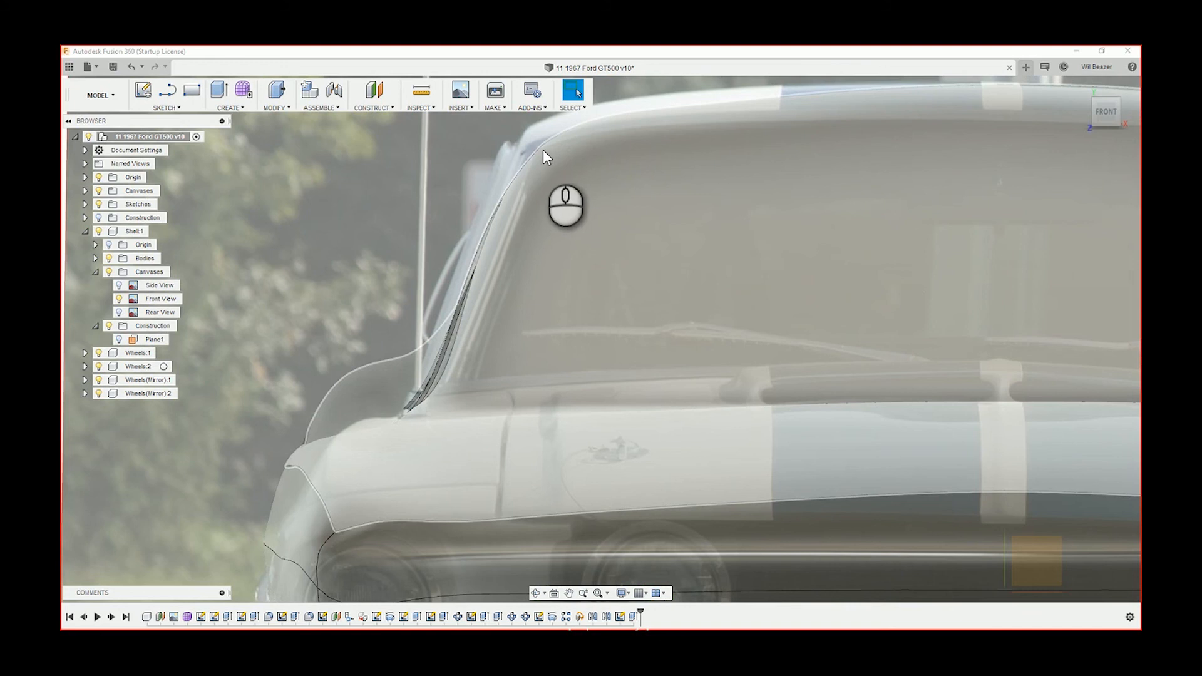
pyautogui.scroll(-2, 539, 159)
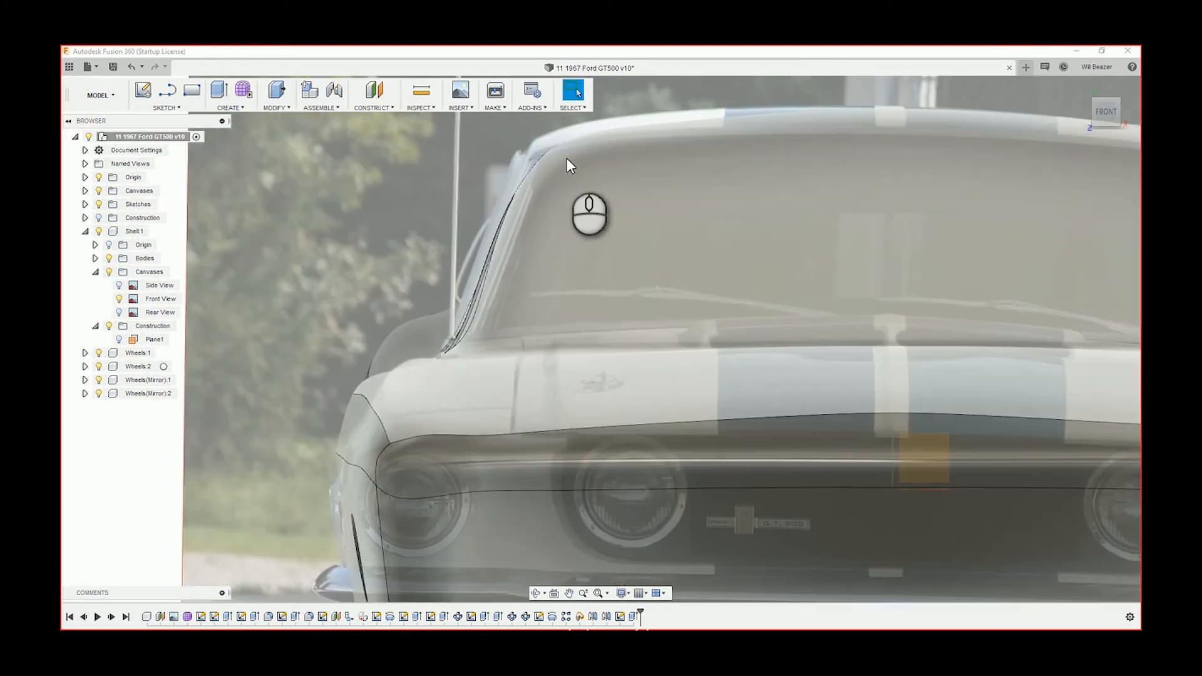
pyautogui.scroll(-2, 567, 162)
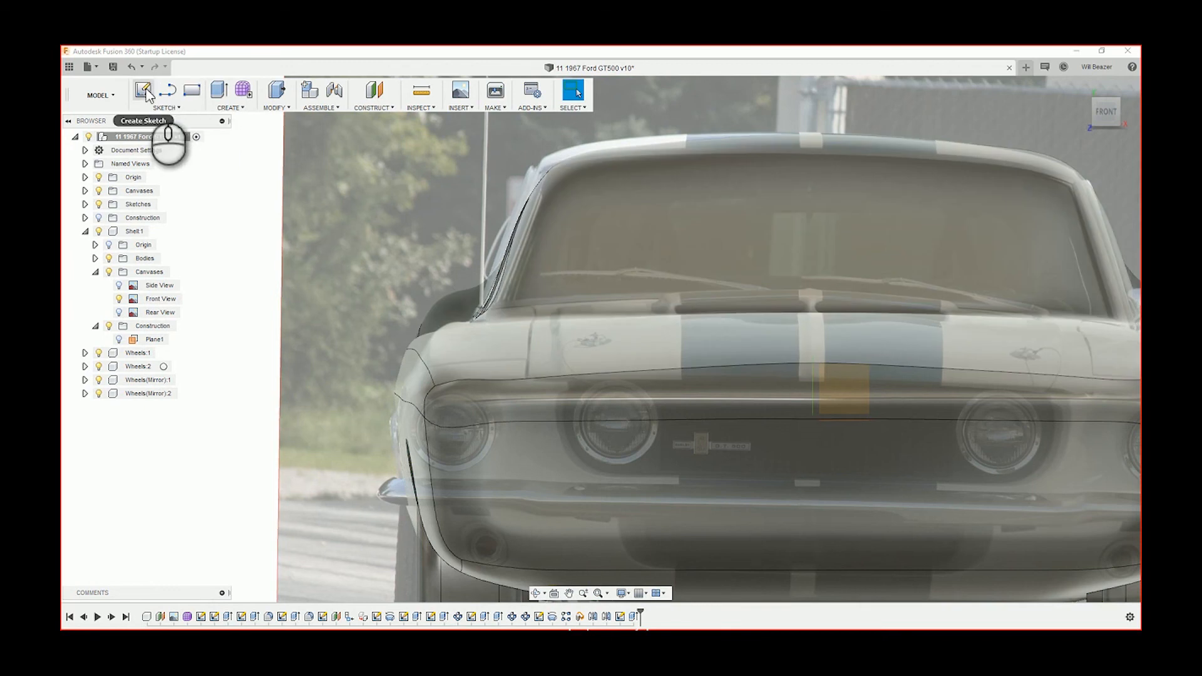
pyautogui.scroll(-5, 636, 227)
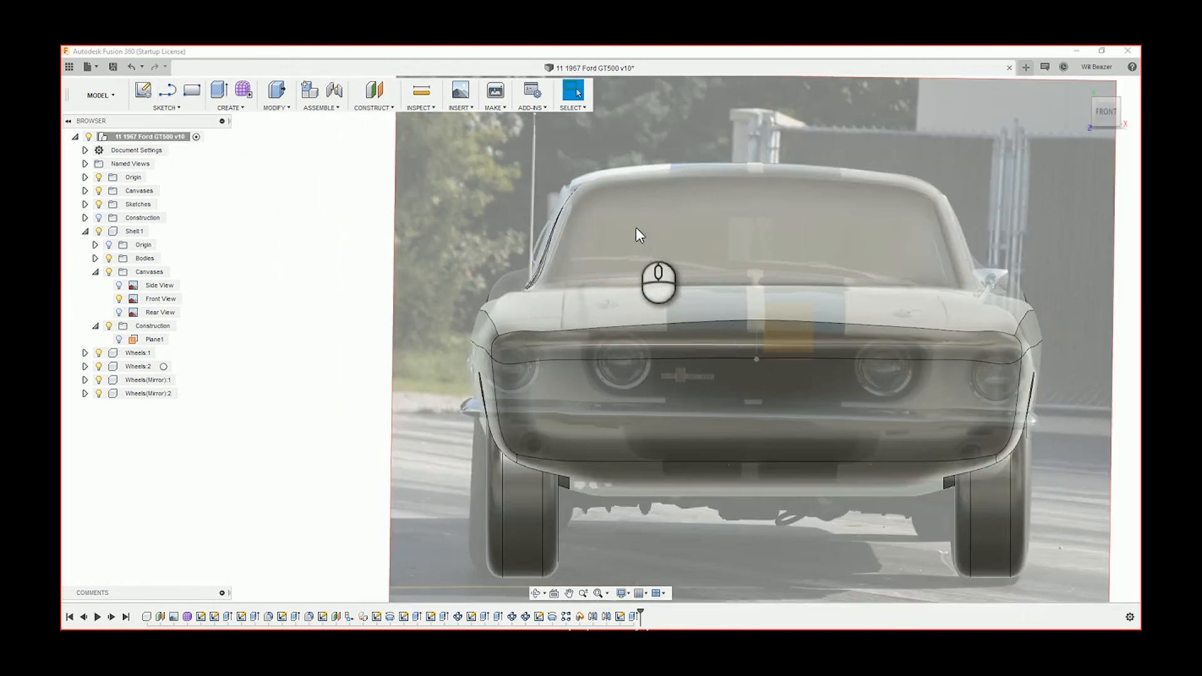
# Step: Check which body the window cut belongs to, and activate the Shell component for the new features
pyautogui.keyDown('shift'); pyautogui.moveTo(393, 274); pyautogui.dragTo(341, 303, button='middle'); pyautogui.keyUp('shift')
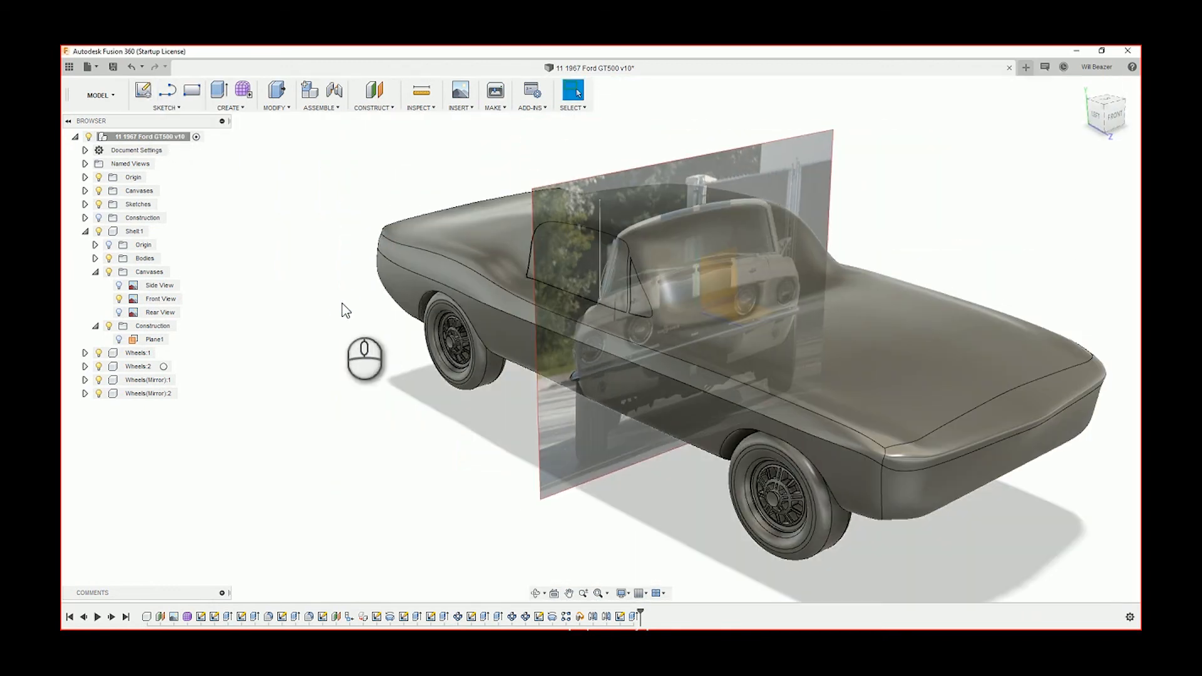
pyautogui.click(375, 107)
pyautogui.click(267, 209)
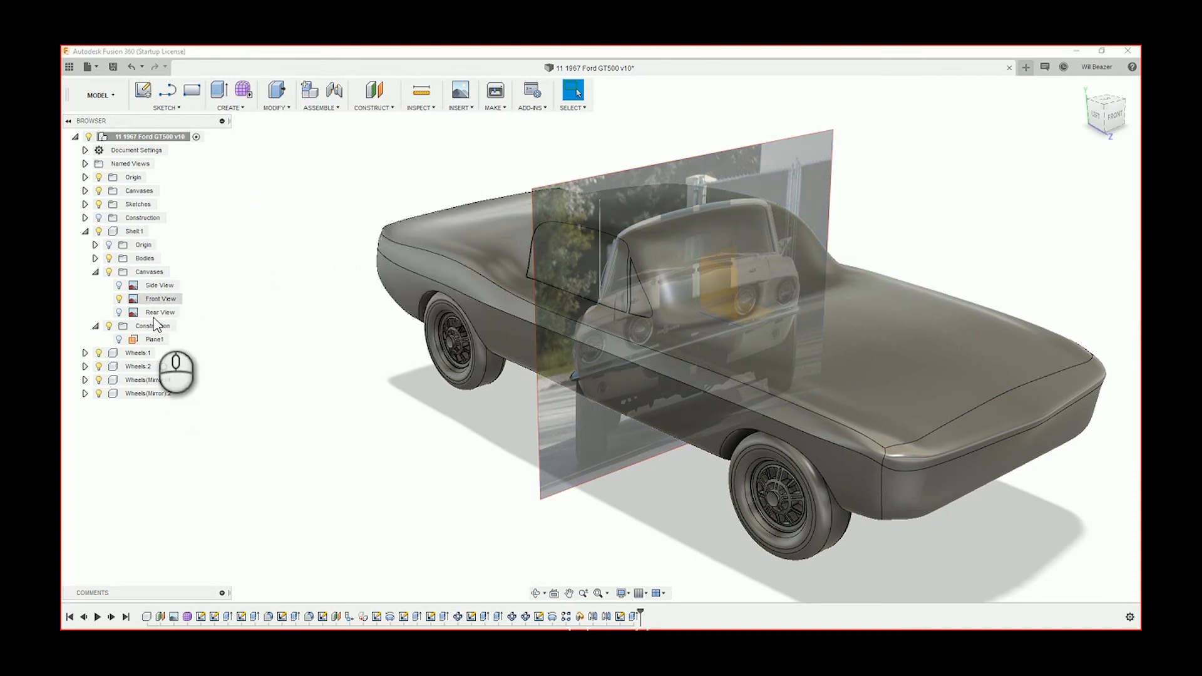
pyautogui.click(634, 617)
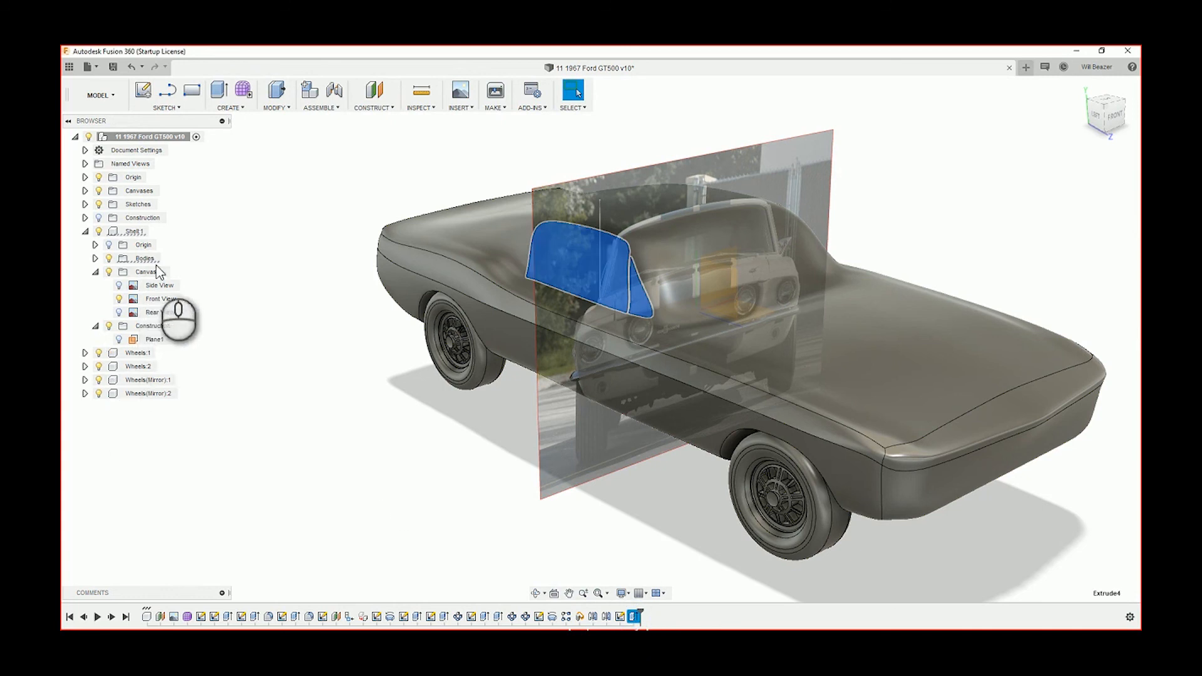
pyautogui.click(95, 258)
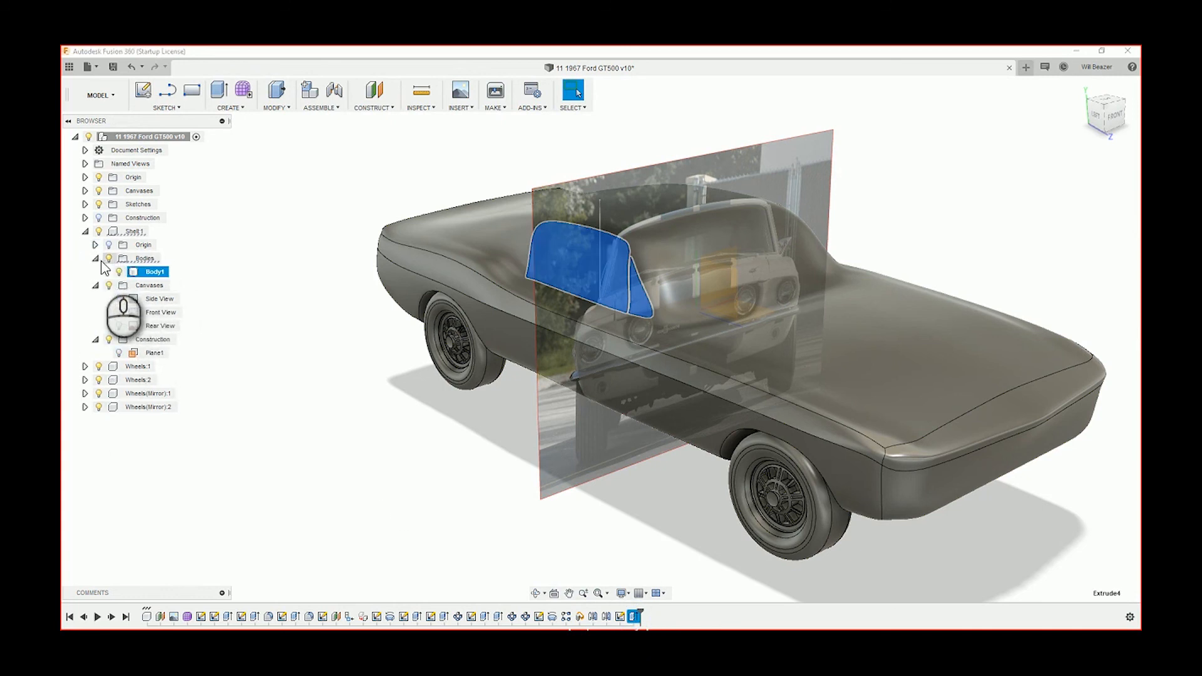
pyautogui.click(155, 231)
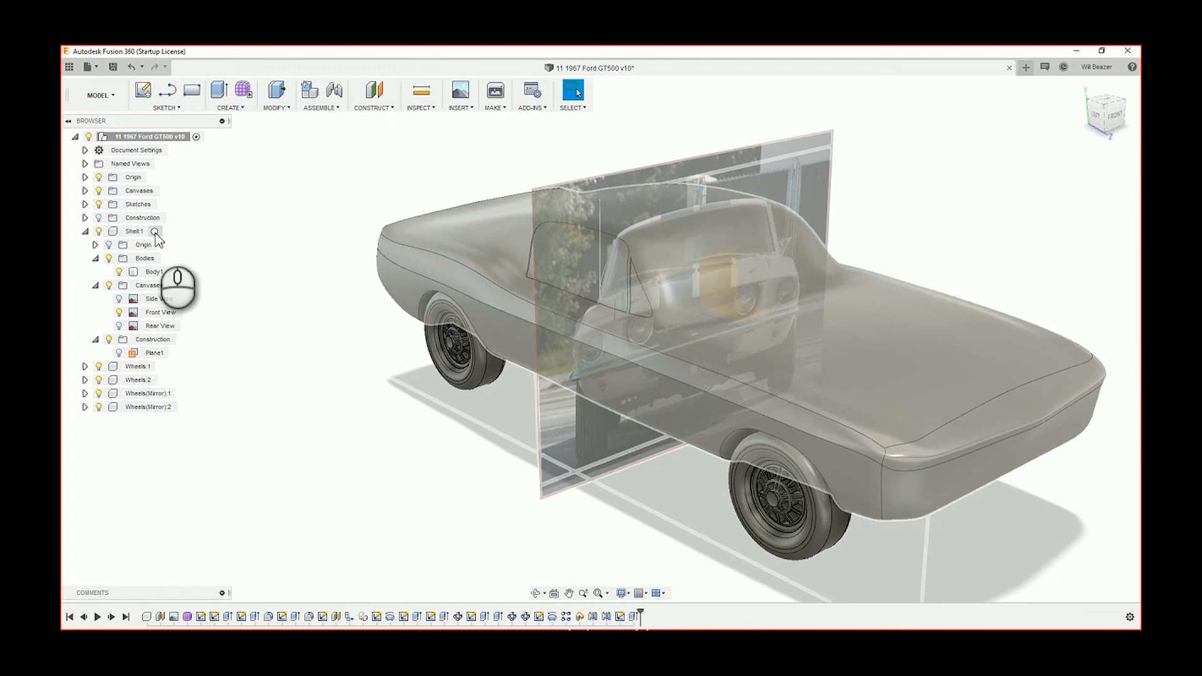
pyautogui.click(155, 232)
pyautogui.click(260, 243)
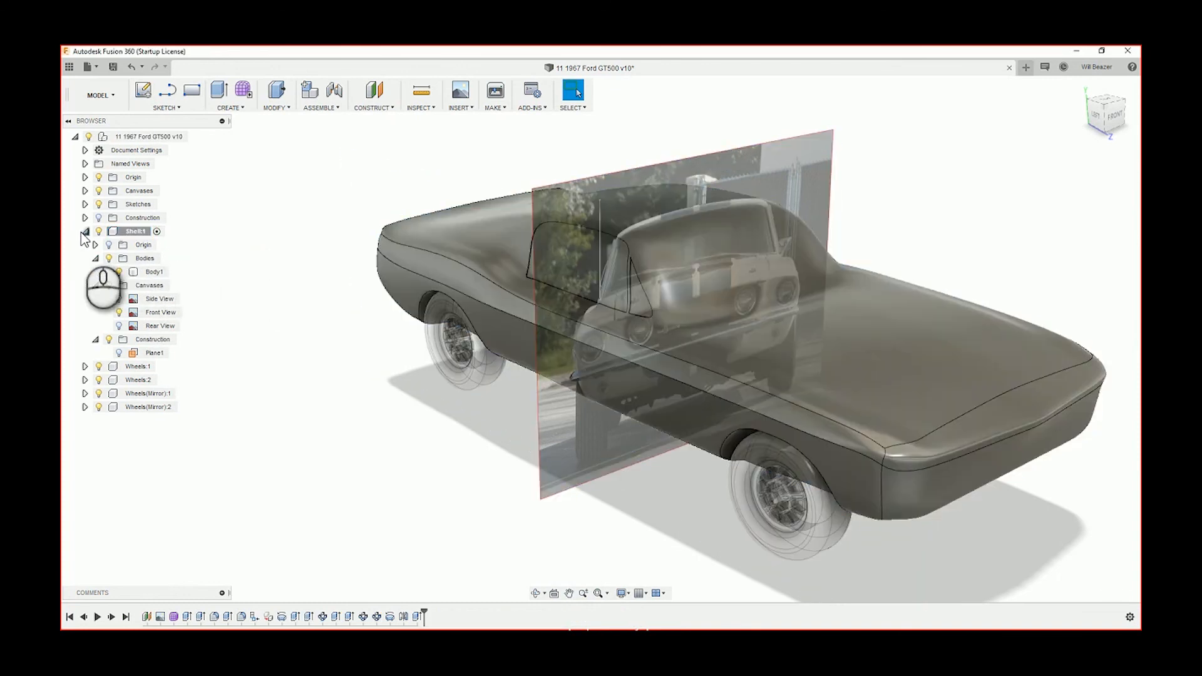
pyautogui.click(85, 231)
# Step: Create a construction plane offset from the XY plane, positioned just beyond the nose of the car
pyautogui.keyDown('shift'); pyautogui.moveTo(671, 373); pyautogui.dragTo(842, 285, button='middle'); pyautogui.keyUp('shift')
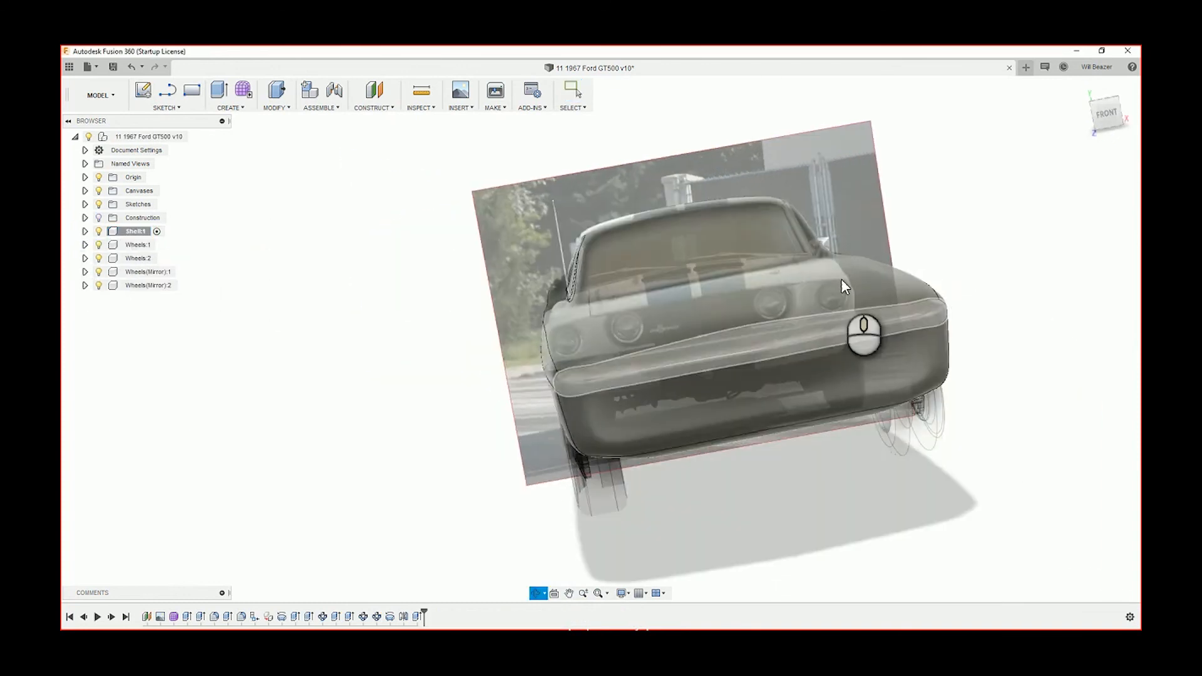
pyautogui.keyDown('shift'); pyautogui.moveTo(536, 207); pyautogui.dragTo(395, 126, button='middle'); pyautogui.keyUp('shift')
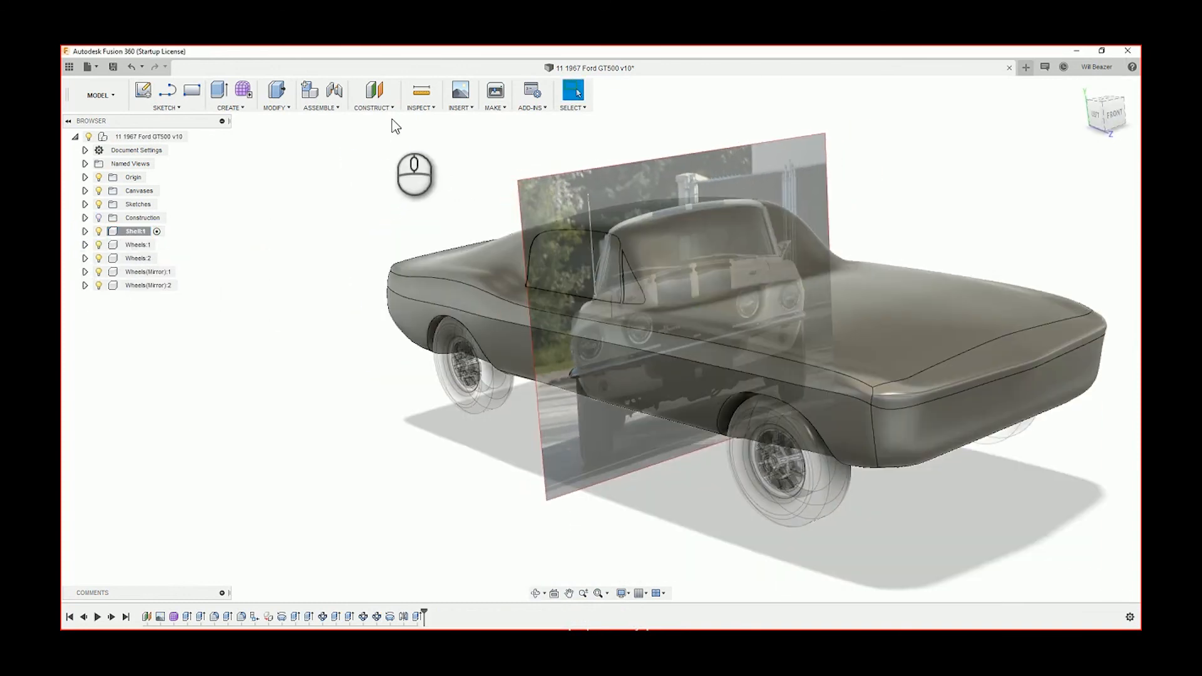
pyautogui.click(384, 110)
pyautogui.click(391, 120)
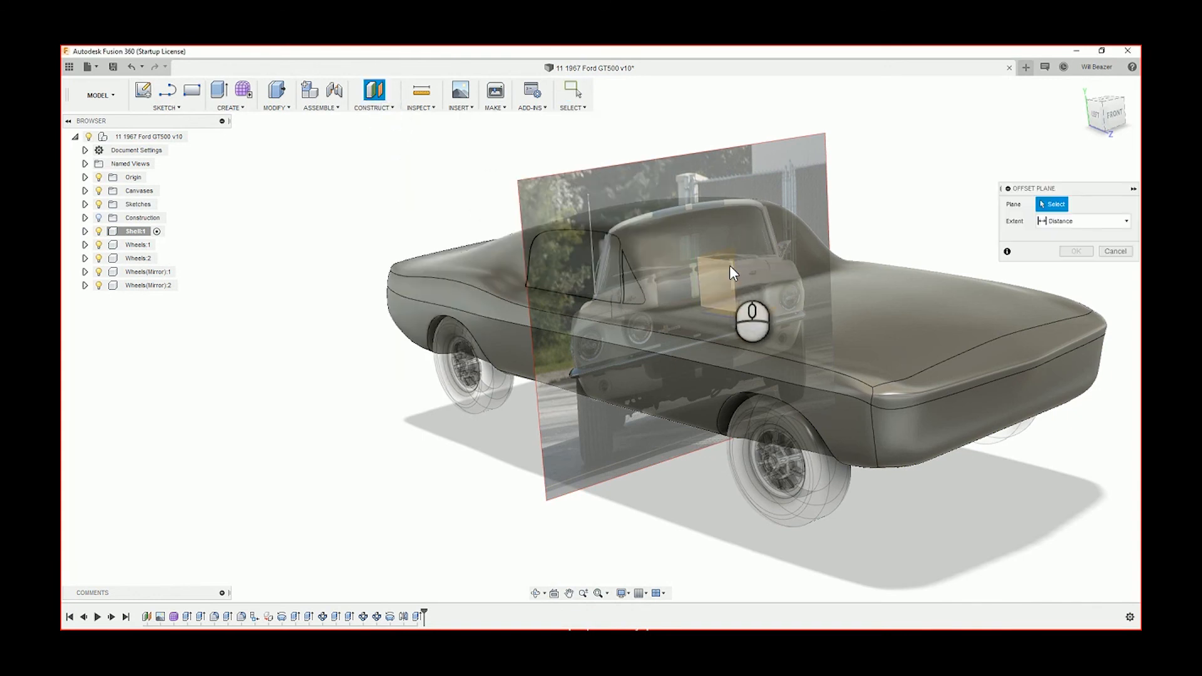
pyautogui.click(725, 259)
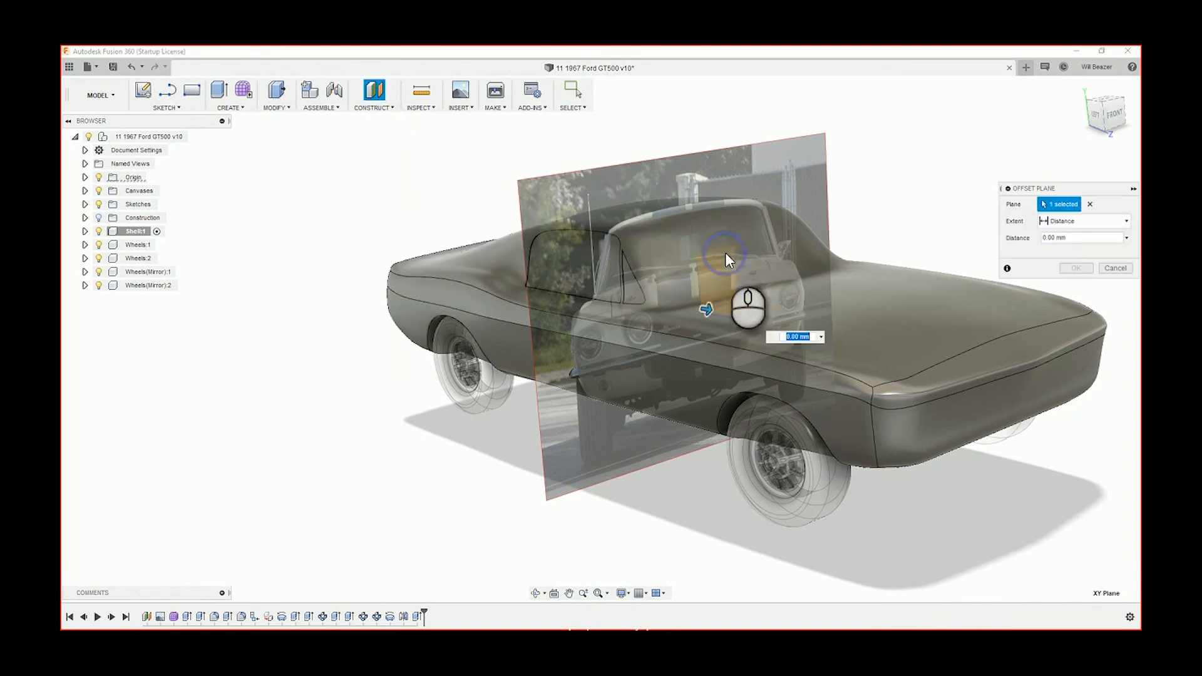
pyautogui.moveTo(717, 308); pyautogui.dragTo(989, 410)
pyautogui.keyDown('shift'); pyautogui.moveTo(838, 441); pyautogui.dragTo(873, 436, button='middle'); pyautogui.keyUp('shift')
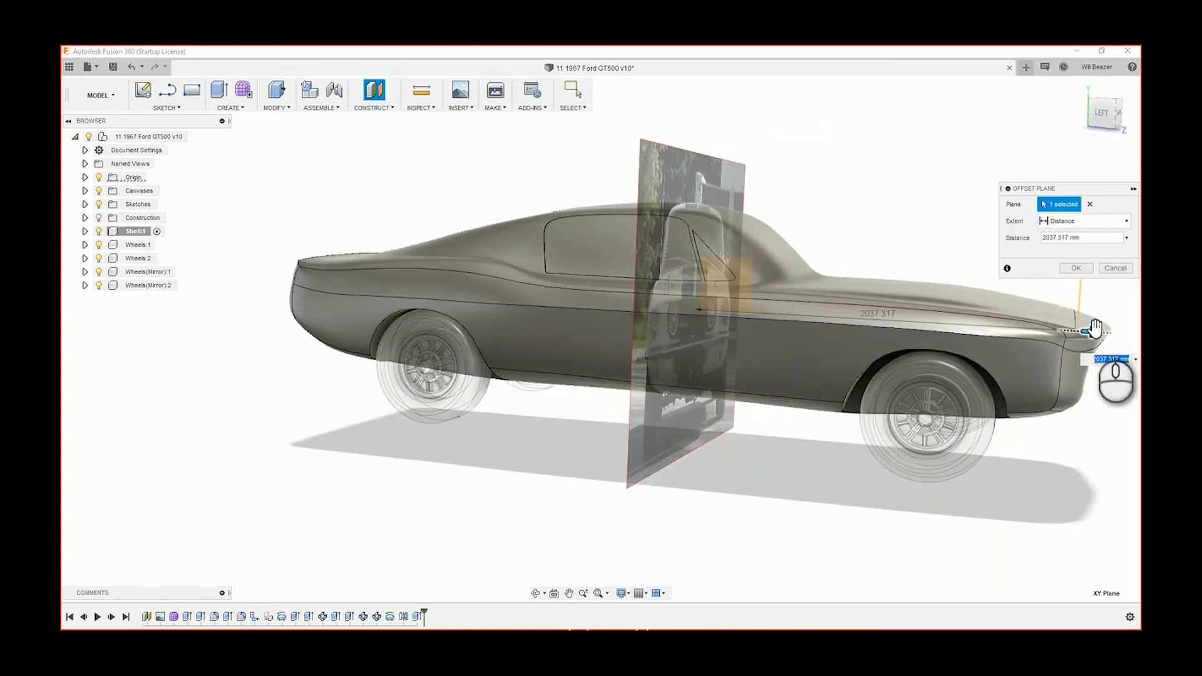
pyautogui.click(1076, 268)
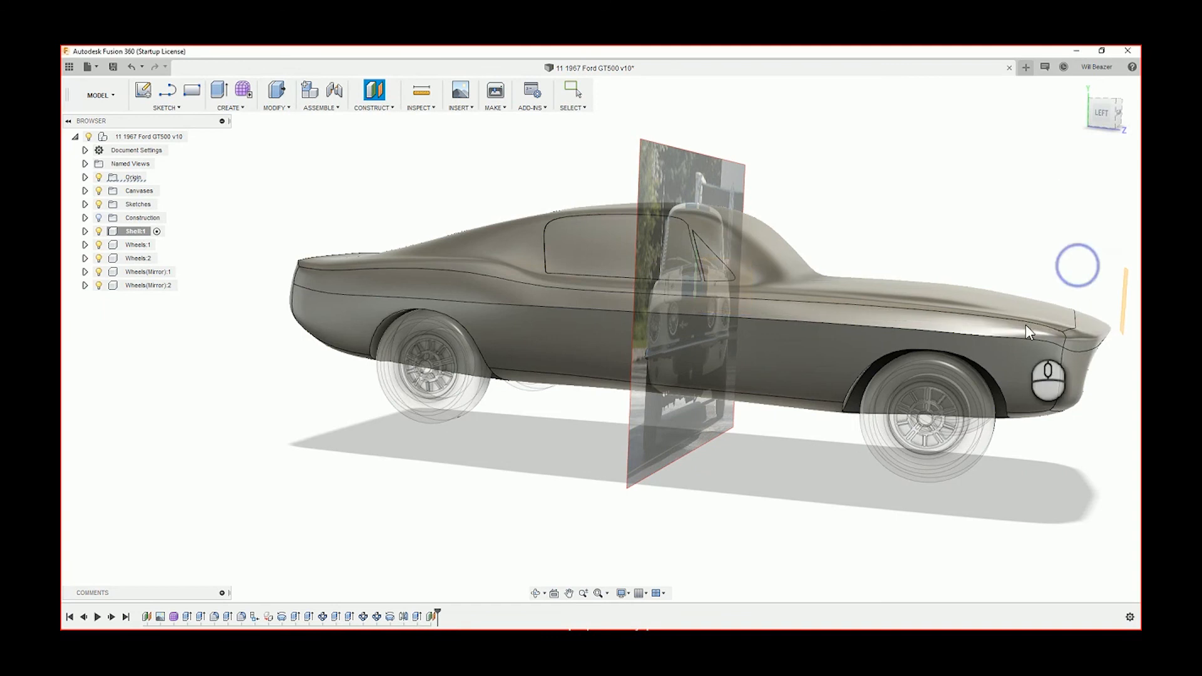
# Step: Look at the car straight from the front and start a sketch on the new offset plane
pyautogui.click(1120, 118)
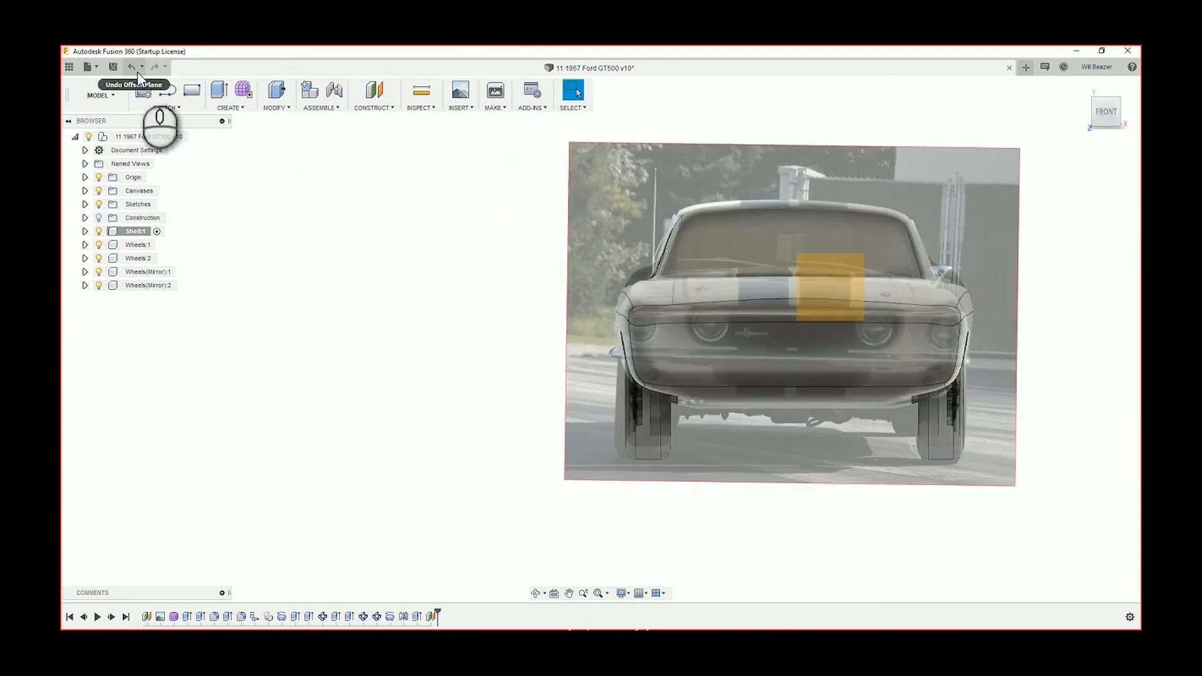
pyautogui.click(143, 91)
pyautogui.click(857, 285)
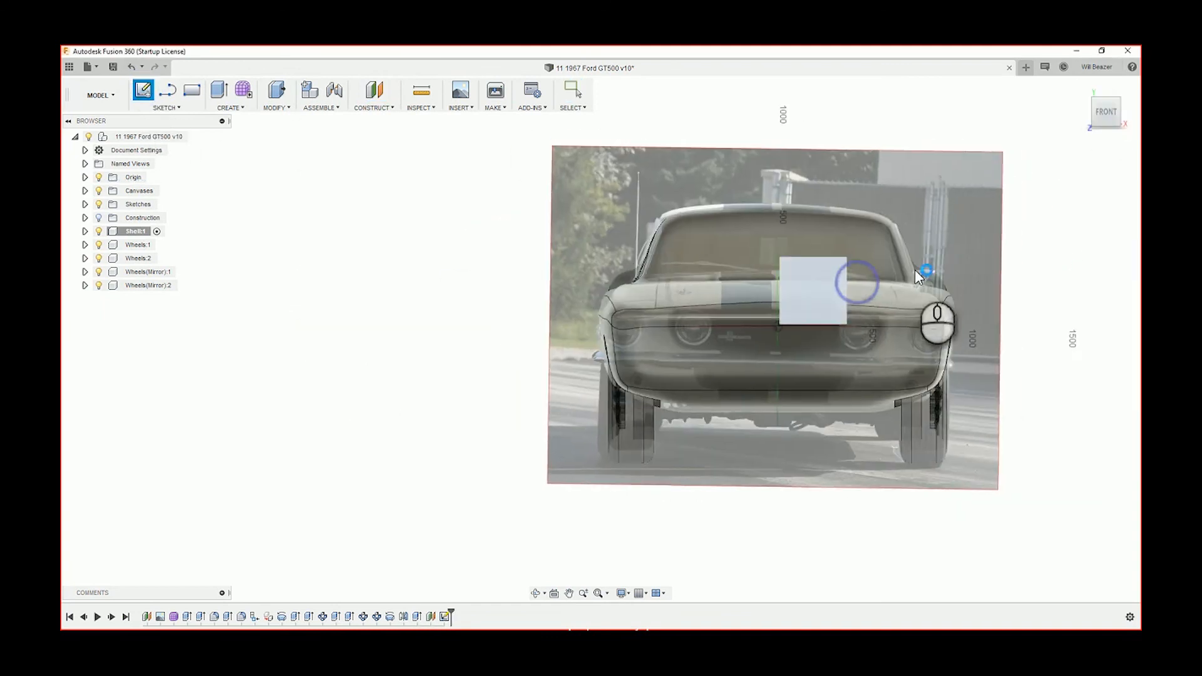
# Step: Sketch a slanted line at about 67° along the windshield pillar, from the base of the windshield up to its upper corner
pyautogui.scroll(2, 497, 318)
pyautogui.scroll(3, 362, 287)
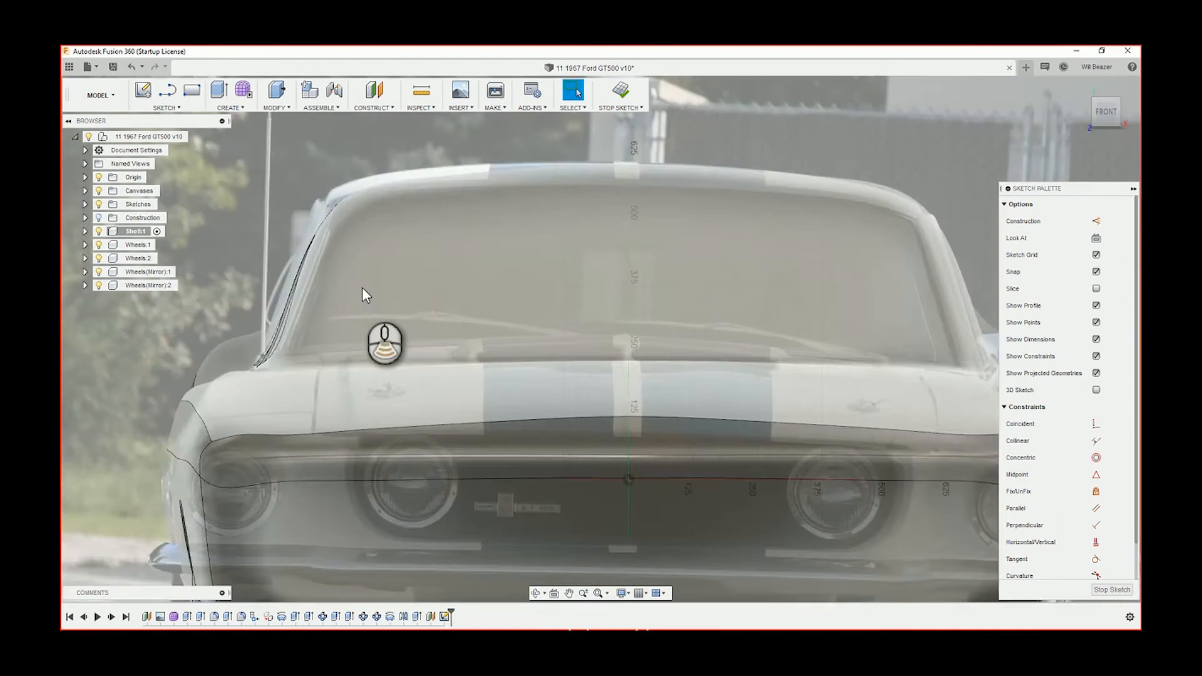
pyautogui.scroll(4, 326, 292)
pyautogui.scroll(2, 308, 310)
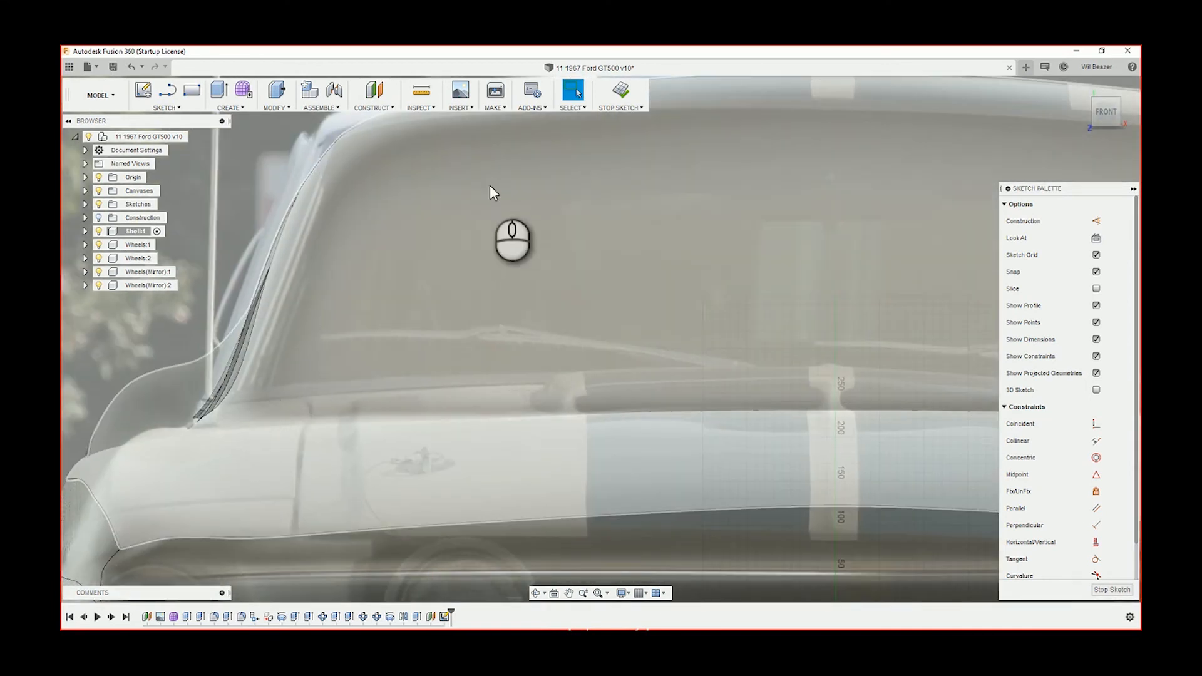
pyautogui.scroll(-5, 491, 191)
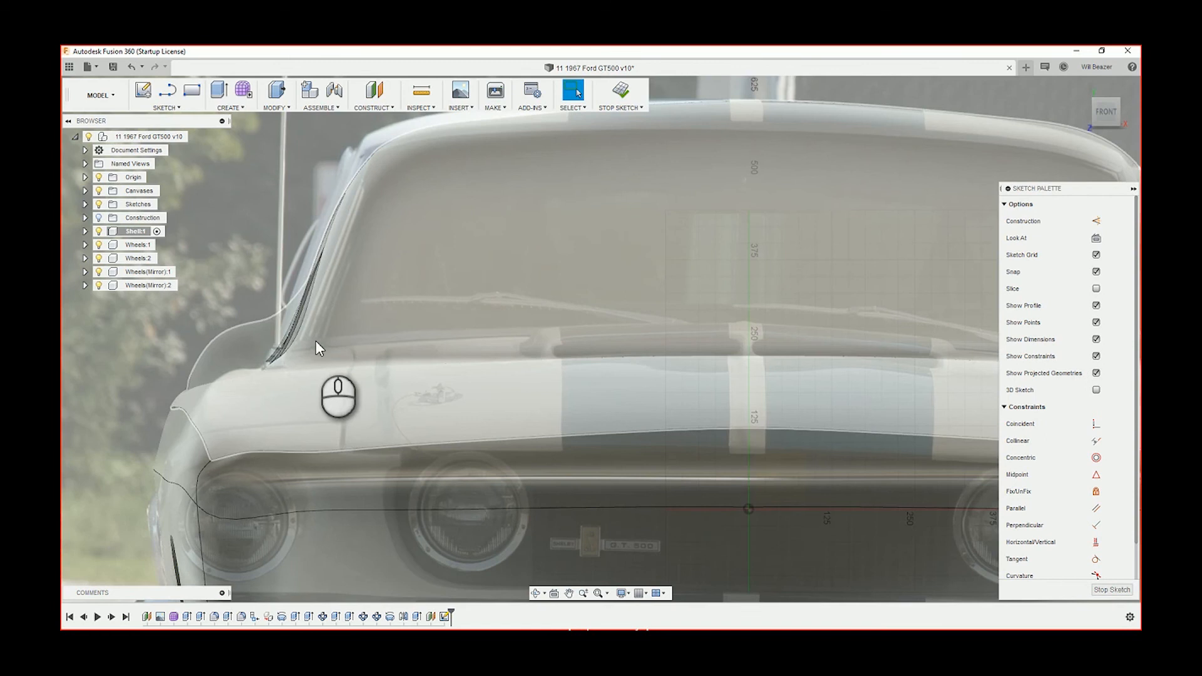
pyautogui.scroll(3, 314, 340)
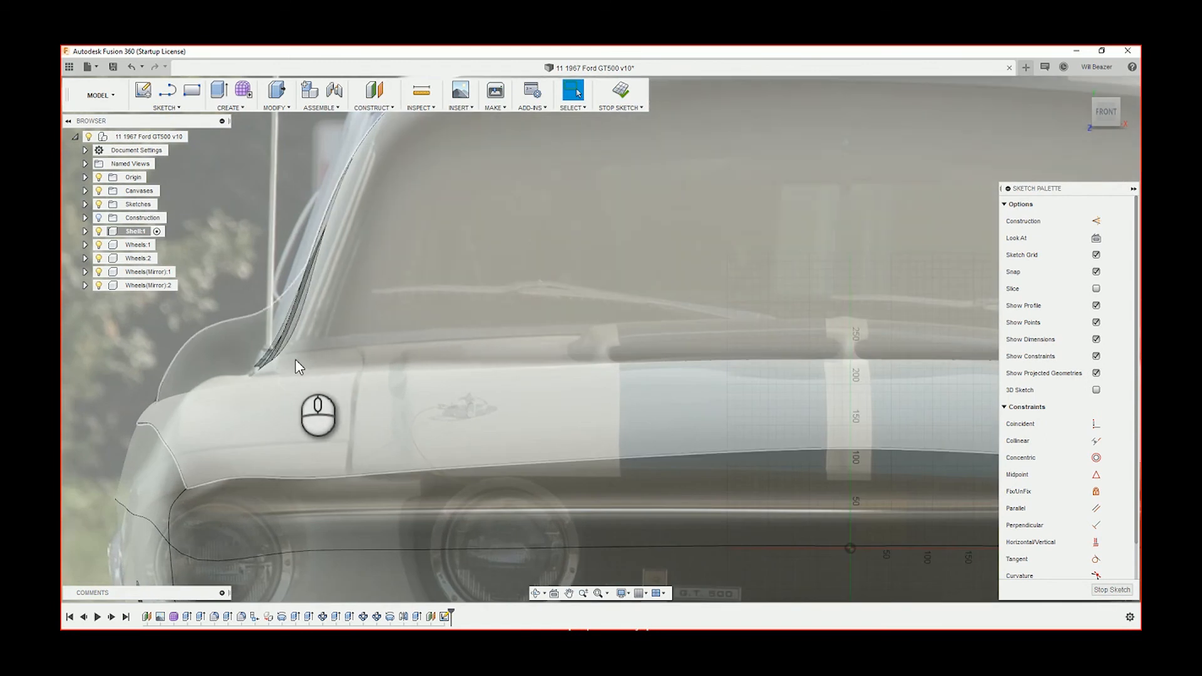
pyautogui.press('l')
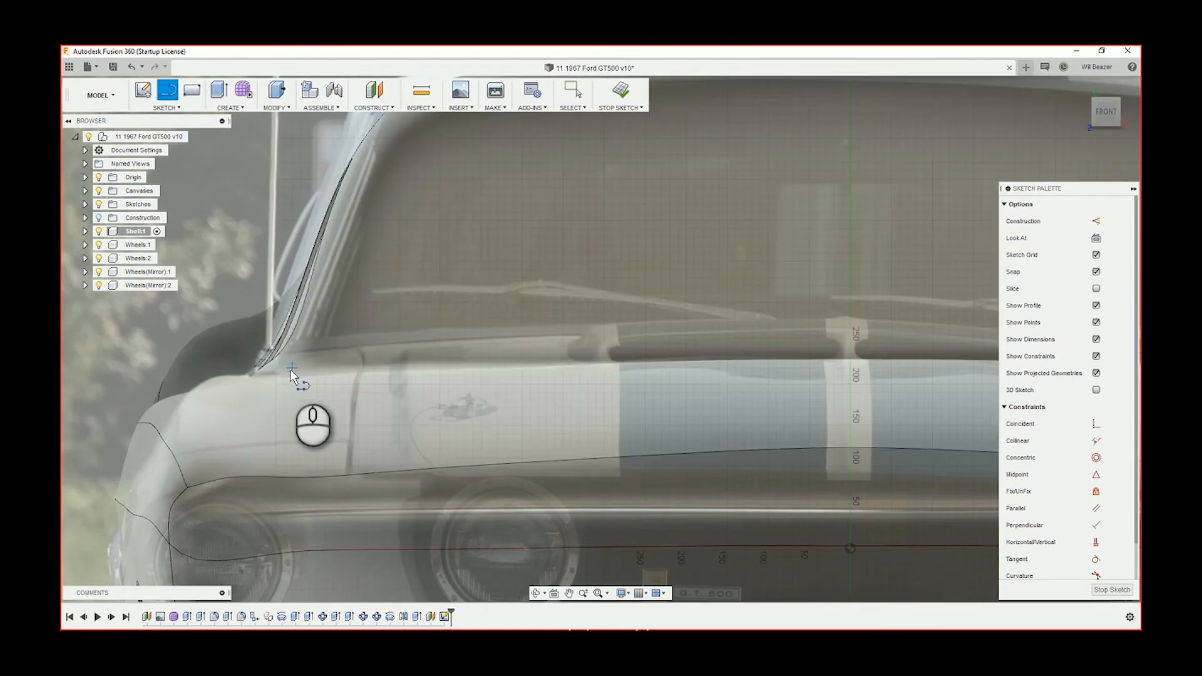
pyautogui.click(295, 369)
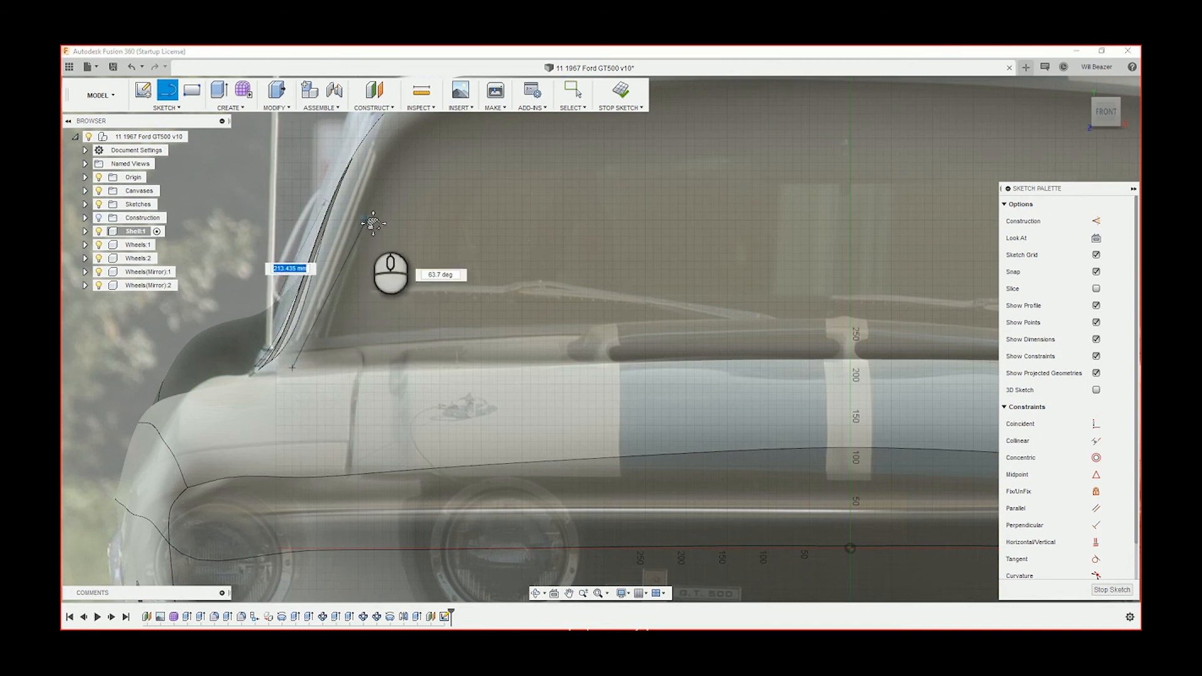
pyautogui.moveTo(366, 219); pyautogui.dragTo(307, 359, button='middle')
pyautogui.press('Tab')
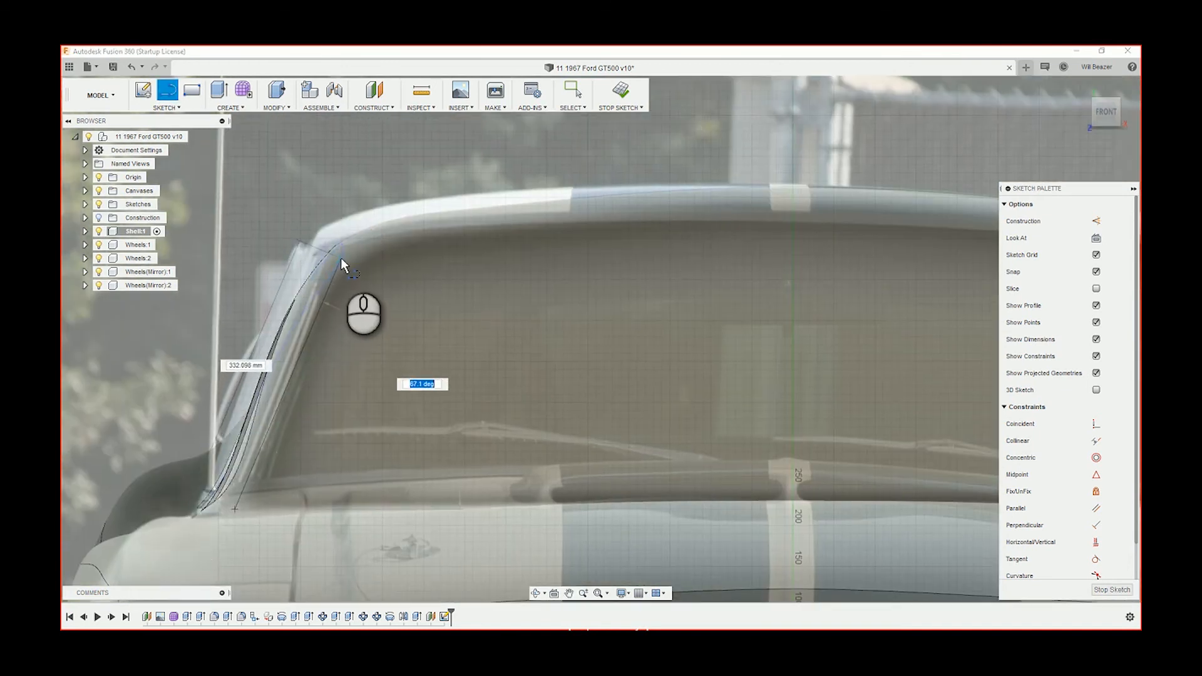
pyautogui.click(337, 262)
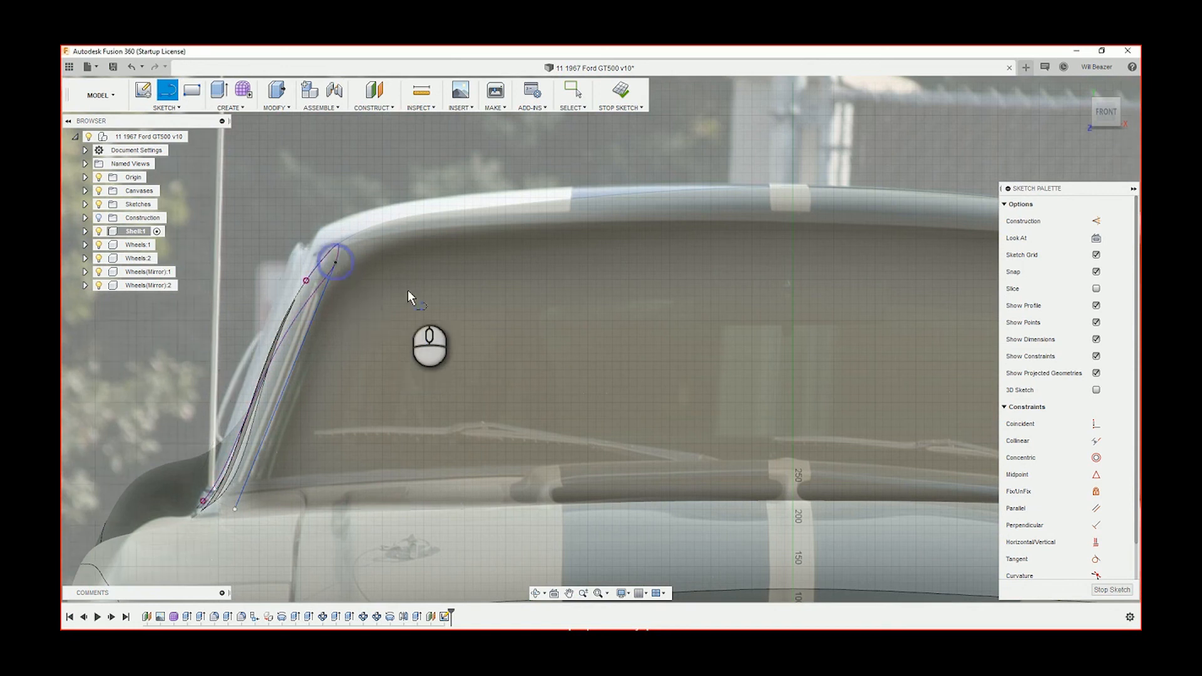
pyautogui.press('Escape')
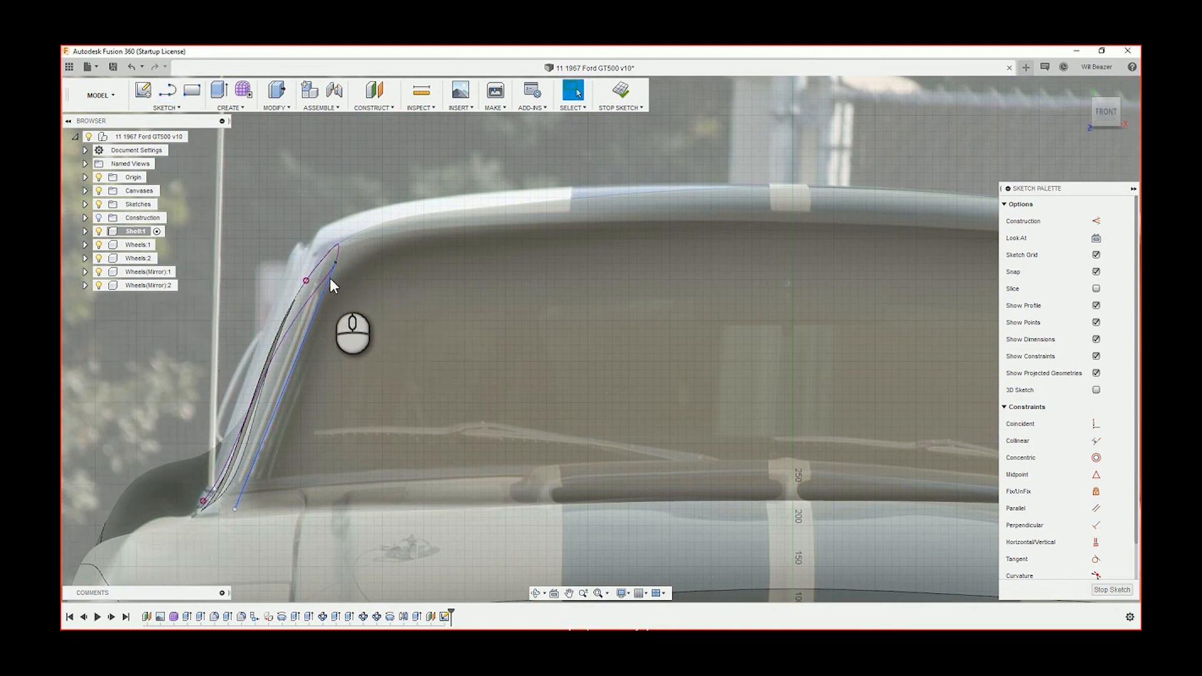
# Step: Sketch a three-point arc rounding the windshield's upper corner, from the pillar line's upper end to the start of the roof edge
pyautogui.scroll(5, 330, 278)
pyautogui.scroll(-3, 313, 286)
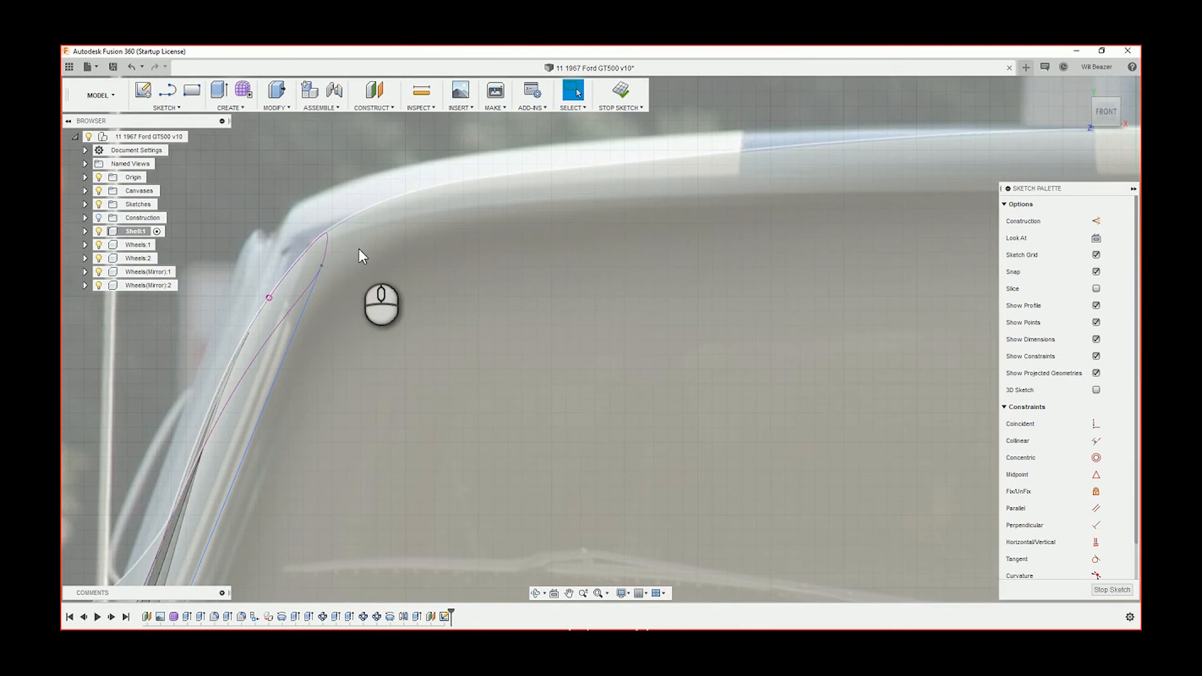
pyautogui.press('l')
pyautogui.click(323, 266)
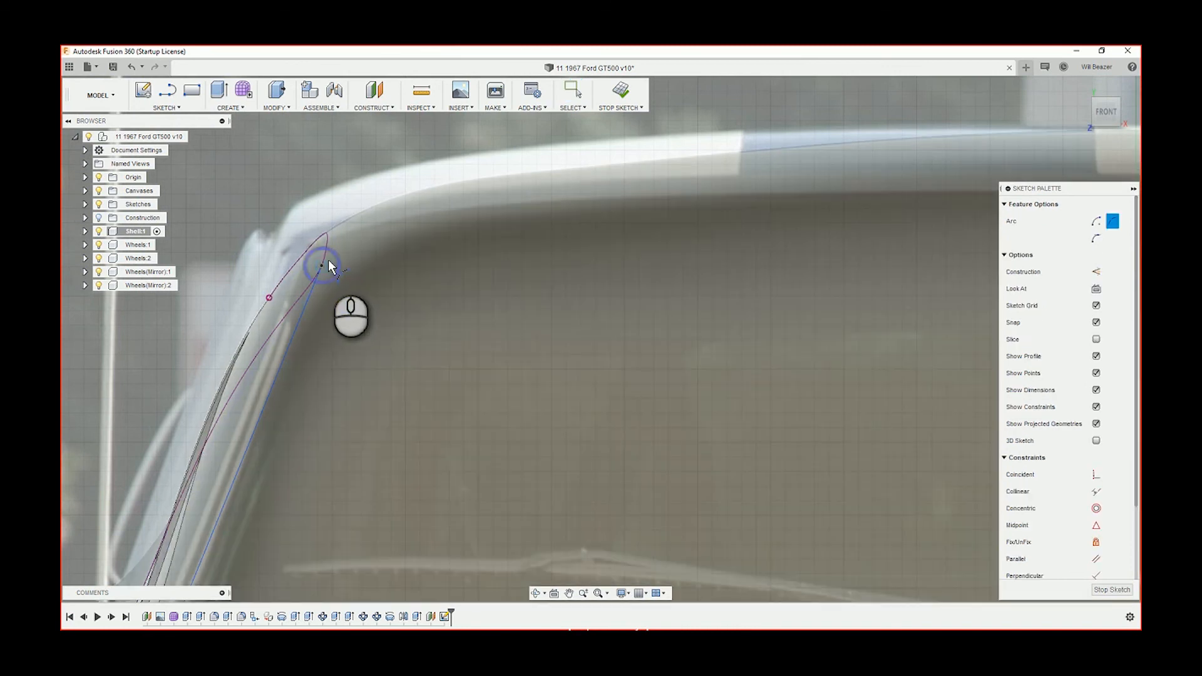
pyautogui.click(416, 217)
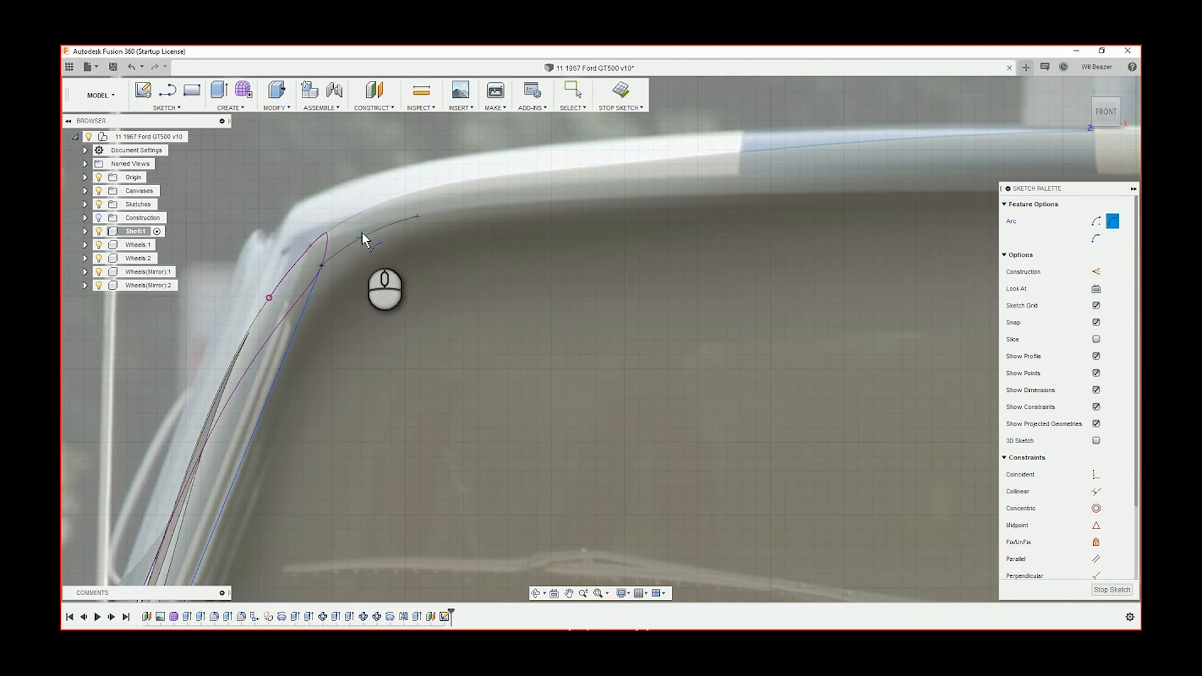
pyautogui.click(362, 231)
# Step: Trace the windshield's top edge with a three-point arc from the corner arc's end to the car's centreline
pyautogui.scroll(-3, 551, 210)
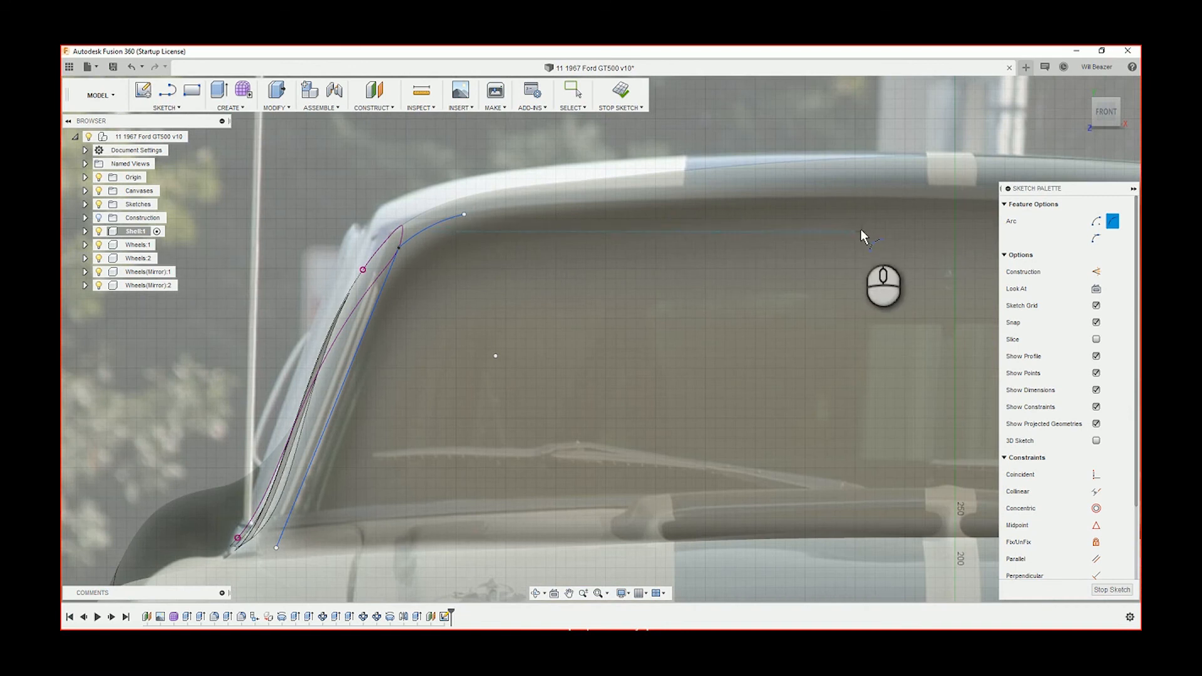
pyautogui.moveTo(862, 236)
pyautogui.mouseDown(button='middle')
pyautogui.moveTo(703, 249)
pyautogui.moveTo(413, 226)
pyautogui.mouseUp(button='middle')
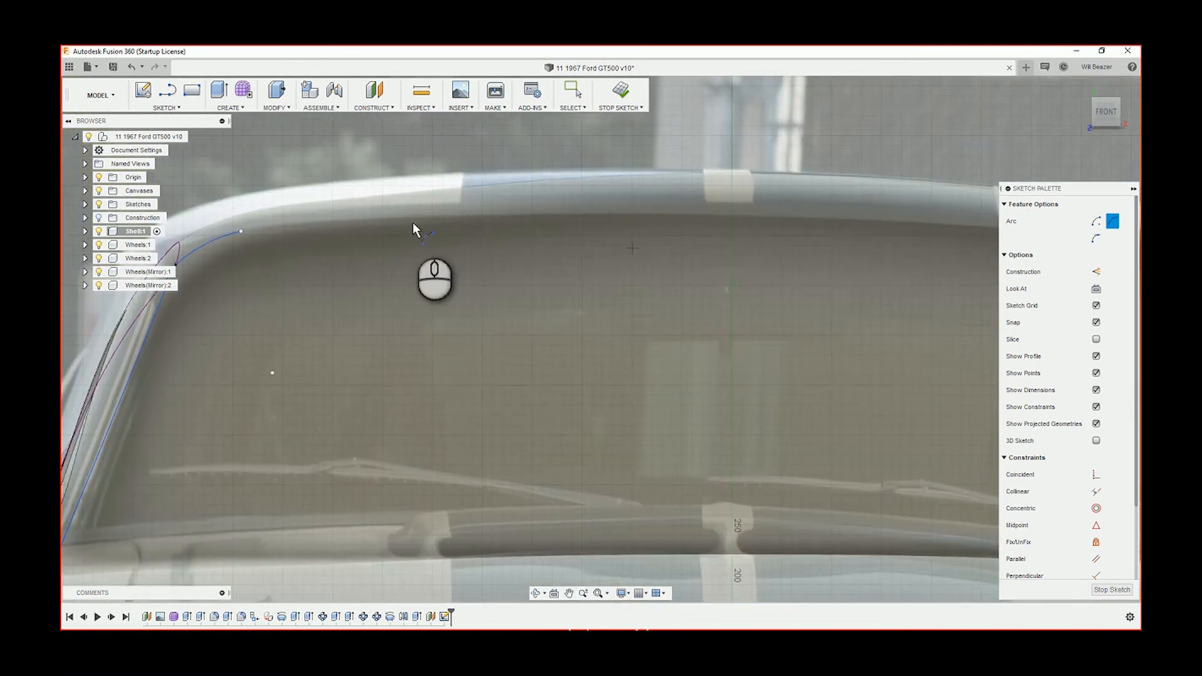
pyautogui.click(241, 229)
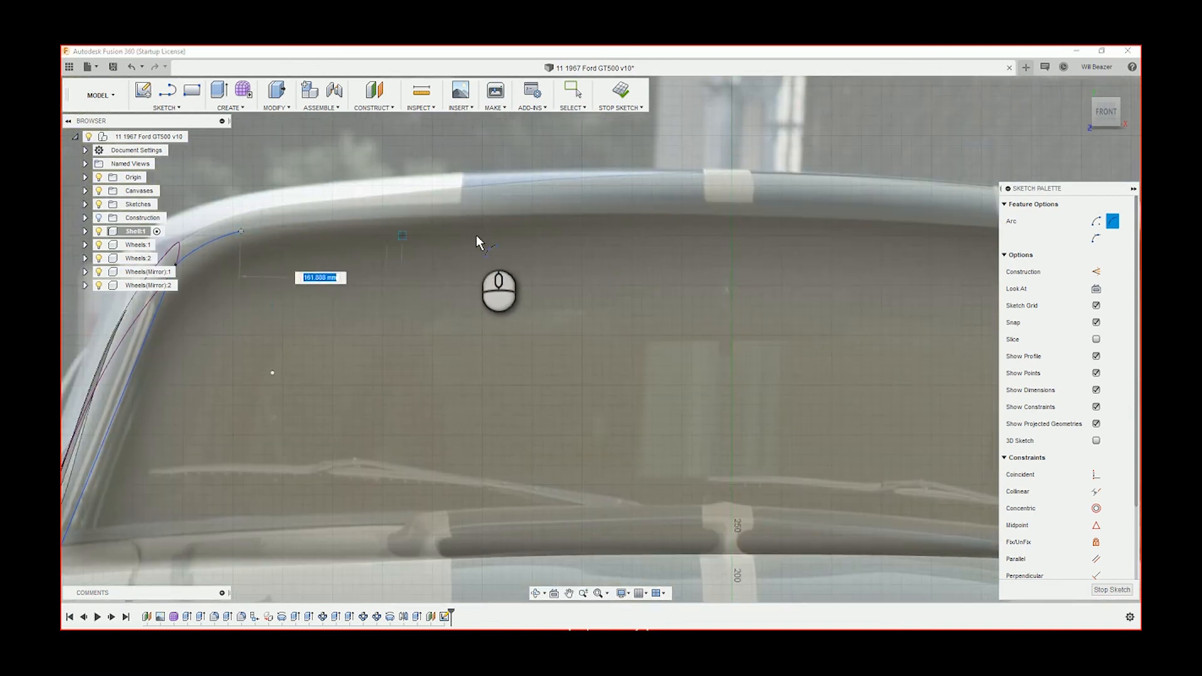
pyautogui.scroll(3, 476, 235)
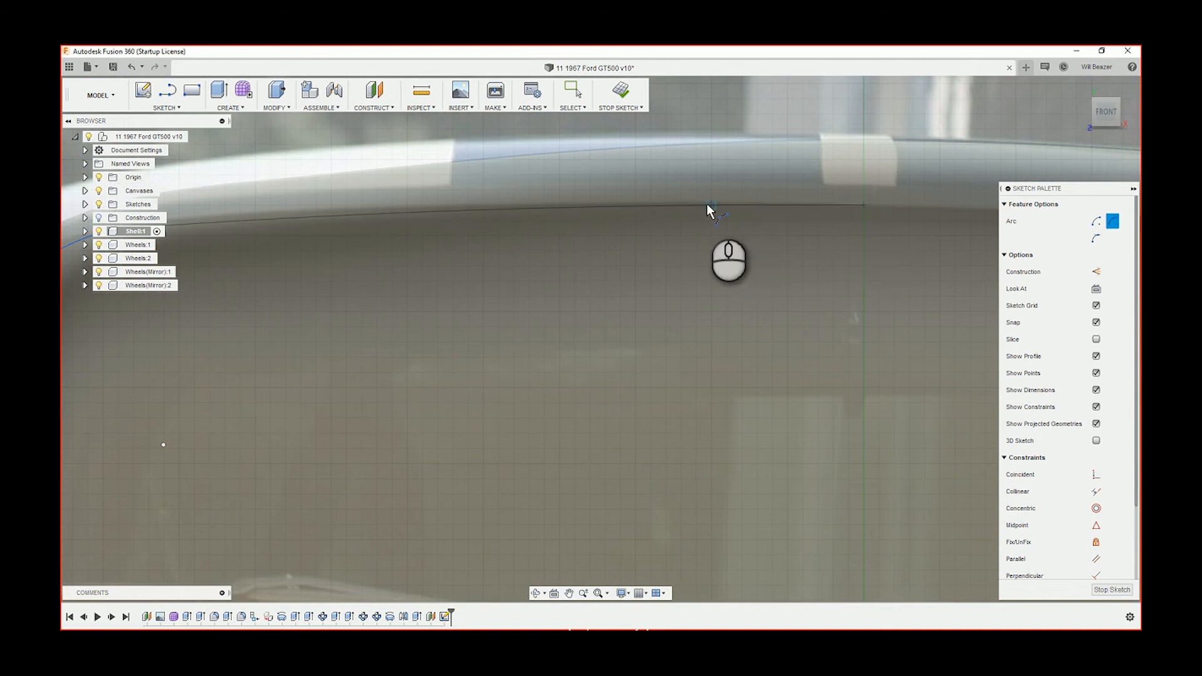
pyautogui.click(486, 209)
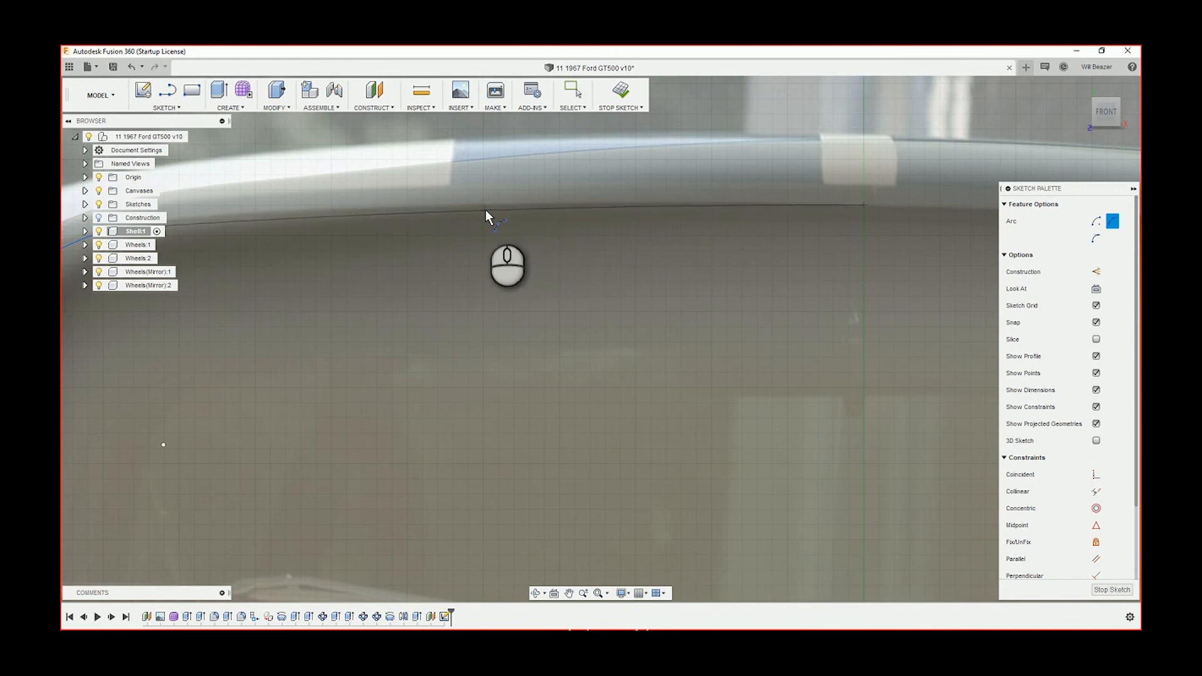
pyautogui.scroll(3, 438, 213)
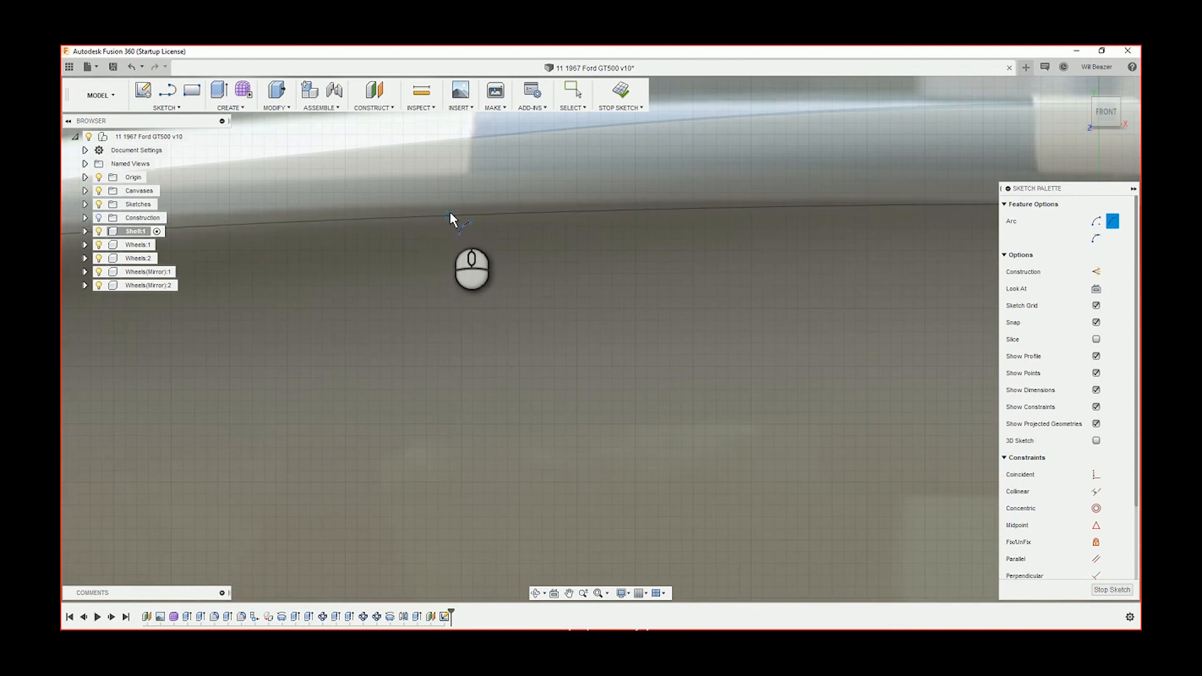
pyautogui.scroll(-5, 493, 276)
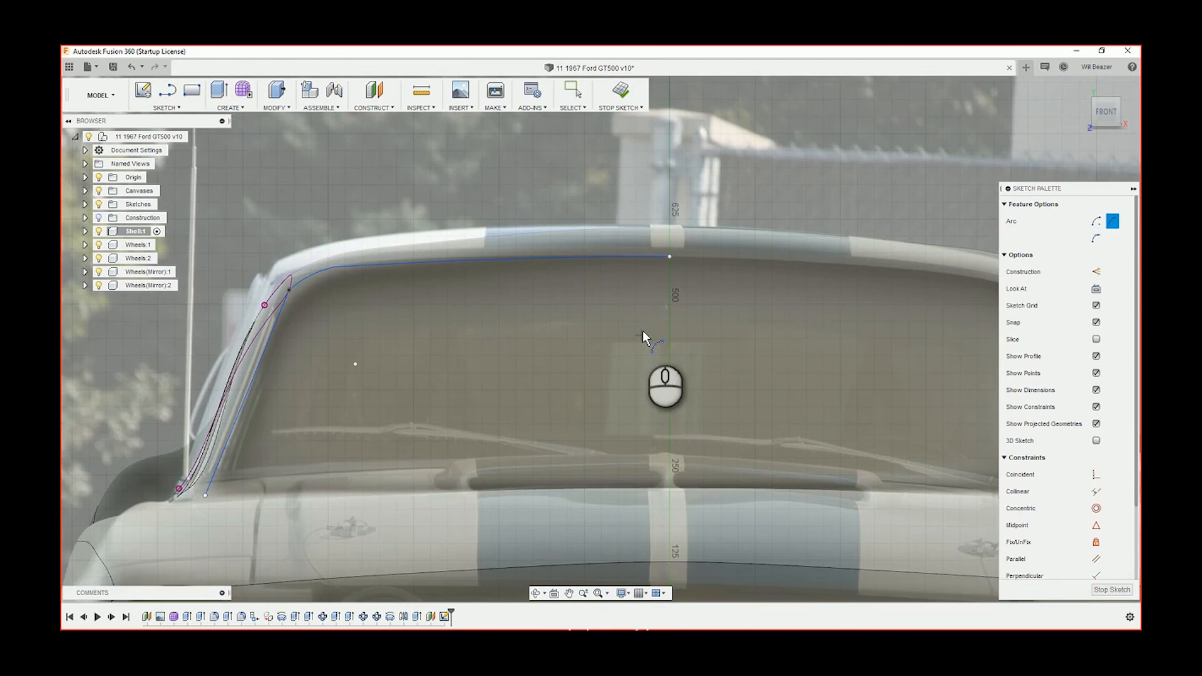
pyautogui.scroll(4, 496, 273)
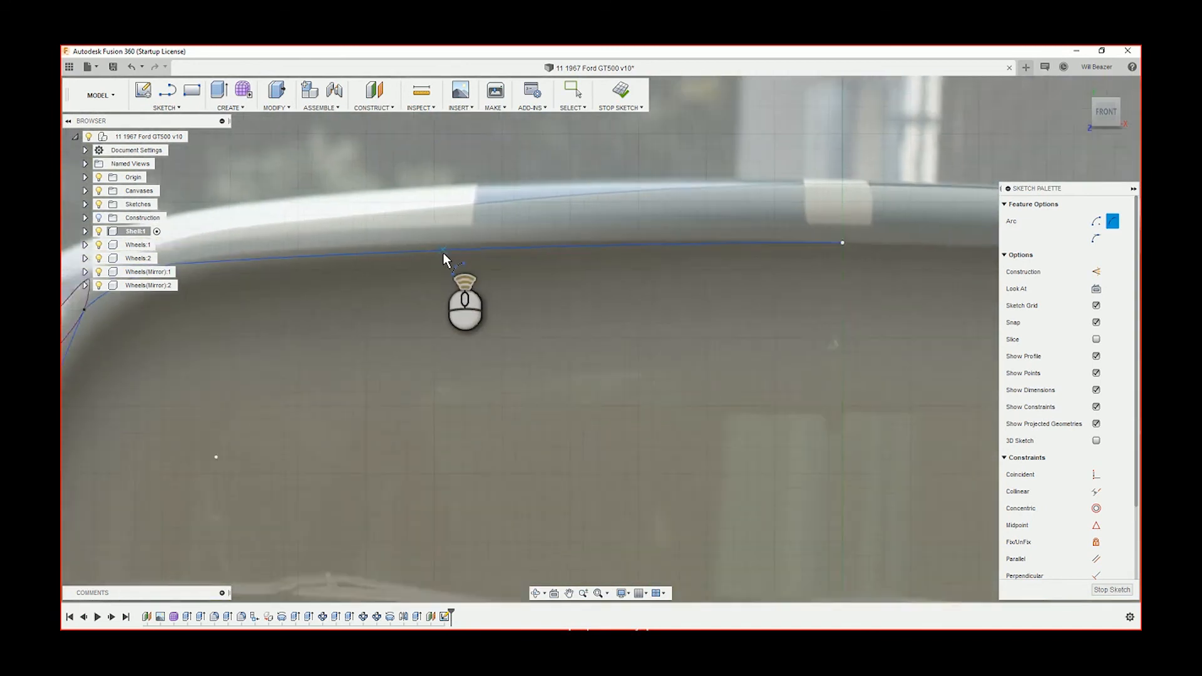
pyautogui.scroll(-5, 443, 258)
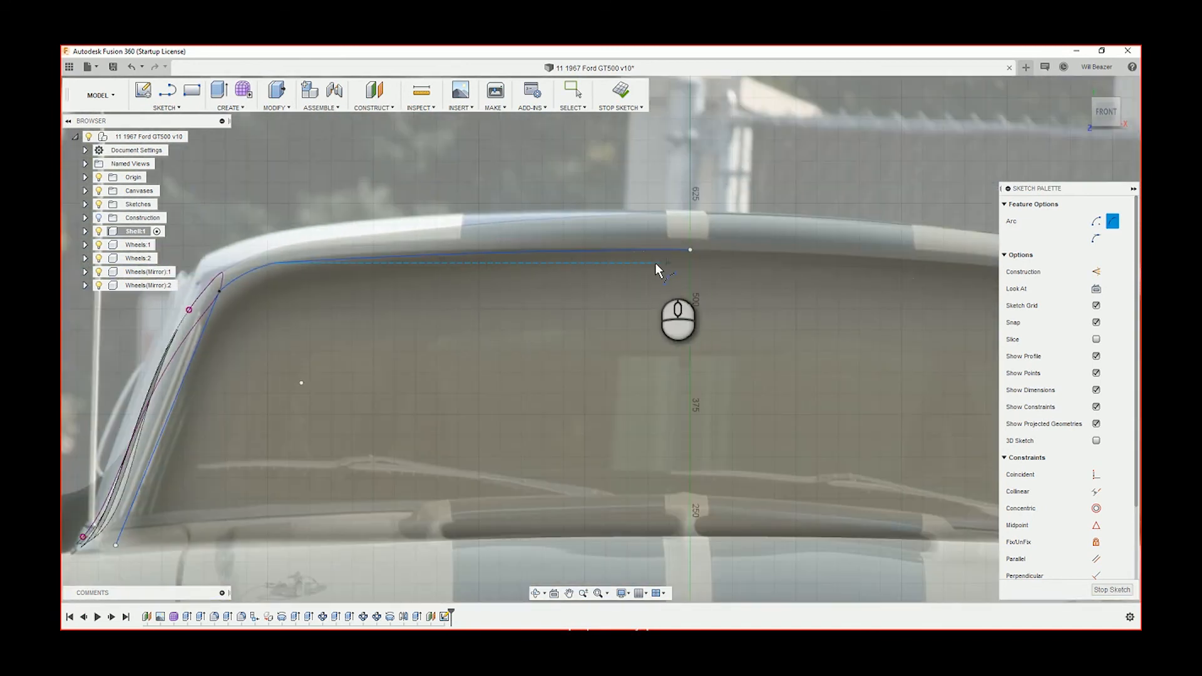
pyautogui.scroll(1, 268, 283)
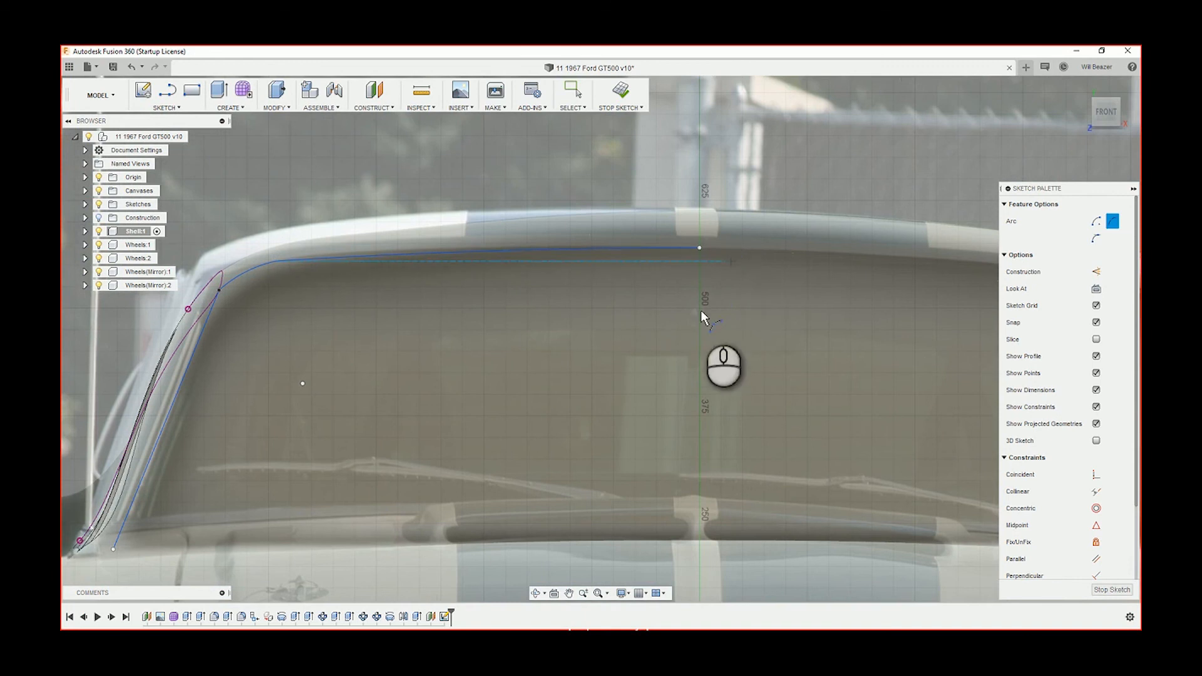
pyautogui.scroll(-2, 700, 317)
pyautogui.scroll(1, 727, 298)
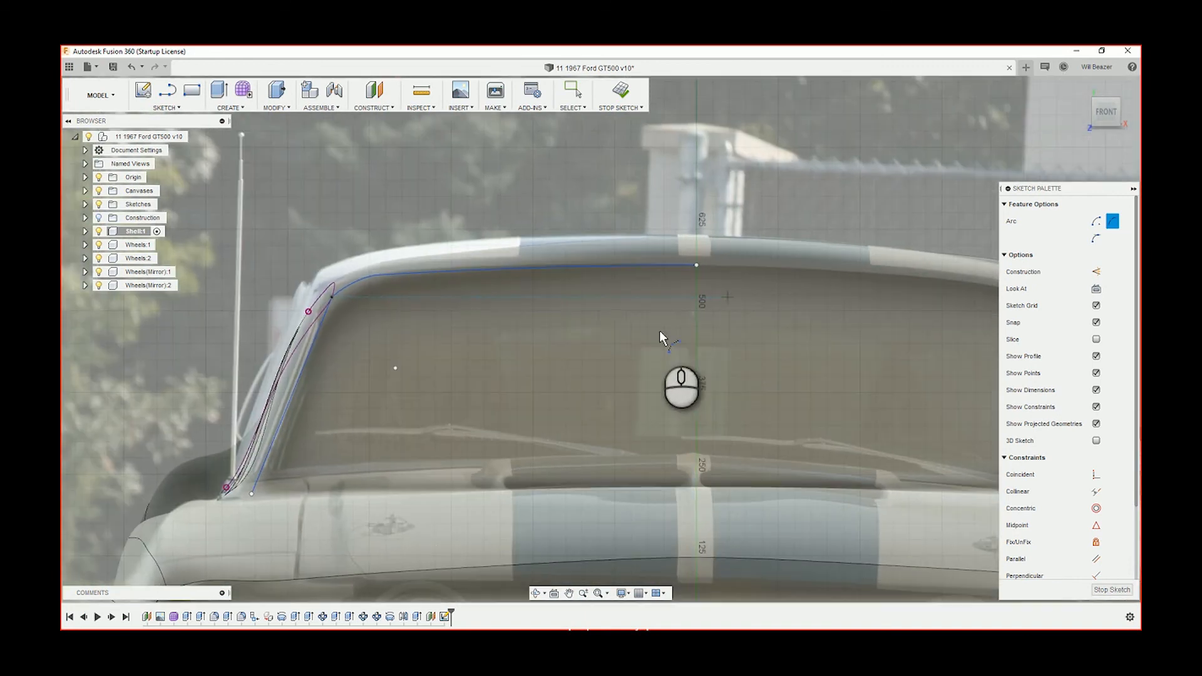
# Step: Trace the windshield's base with a three-point arc spanning about 682 mm from the pillar line's lower end to the centreline
pyautogui.click(252, 494)
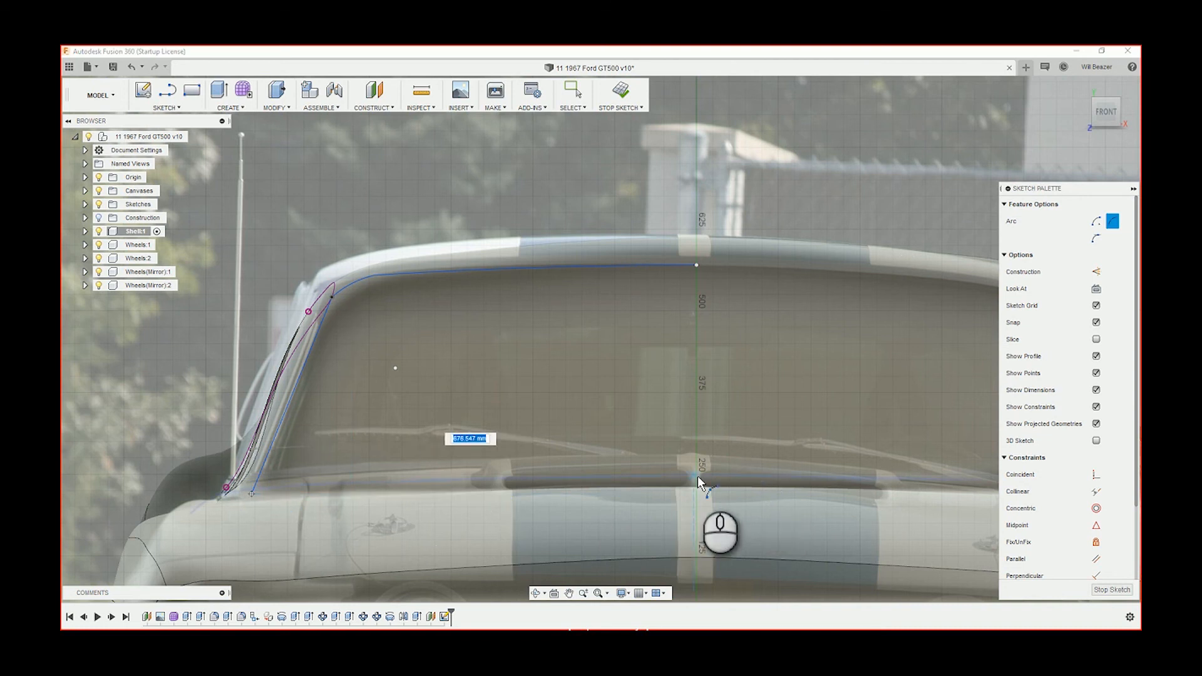
pyautogui.scroll(2, 698, 476)
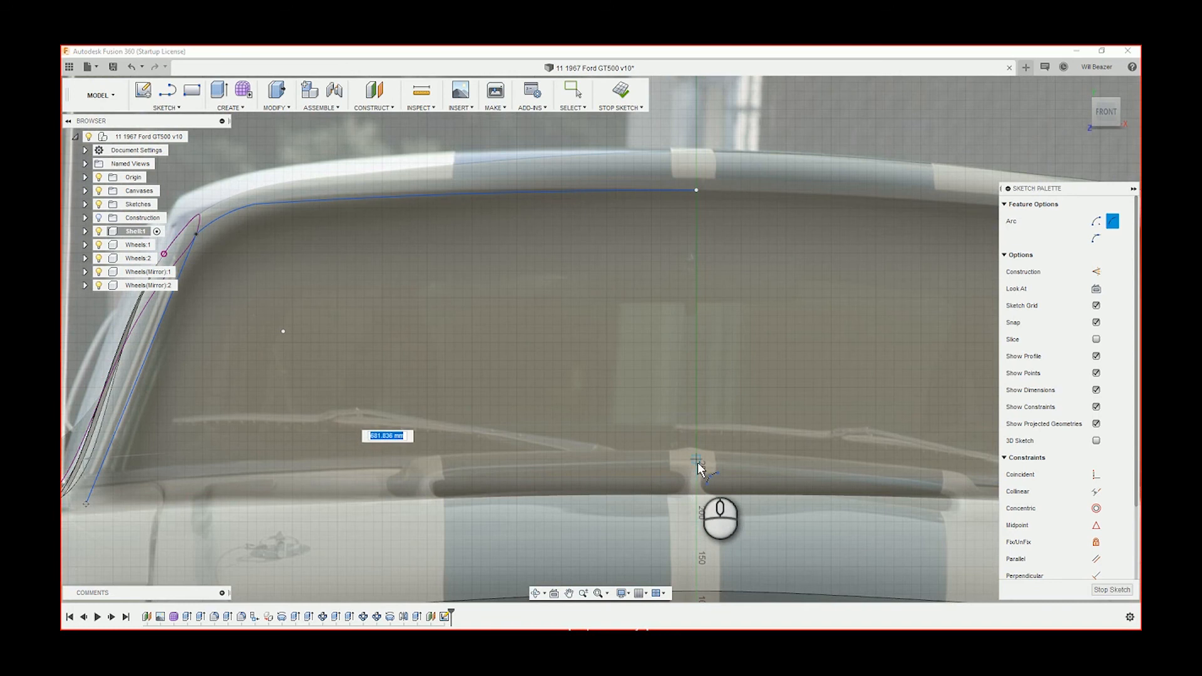
pyautogui.click(697, 464)
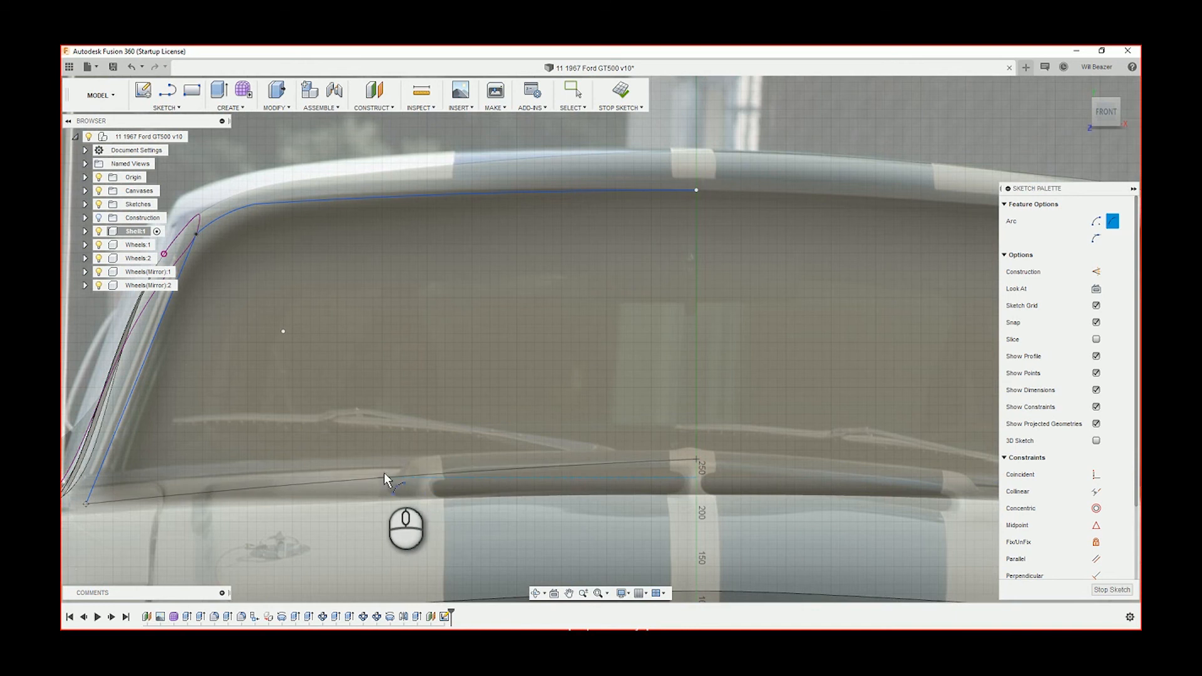
pyautogui.click(336, 472)
pyautogui.scroll(-3, 397, 388)
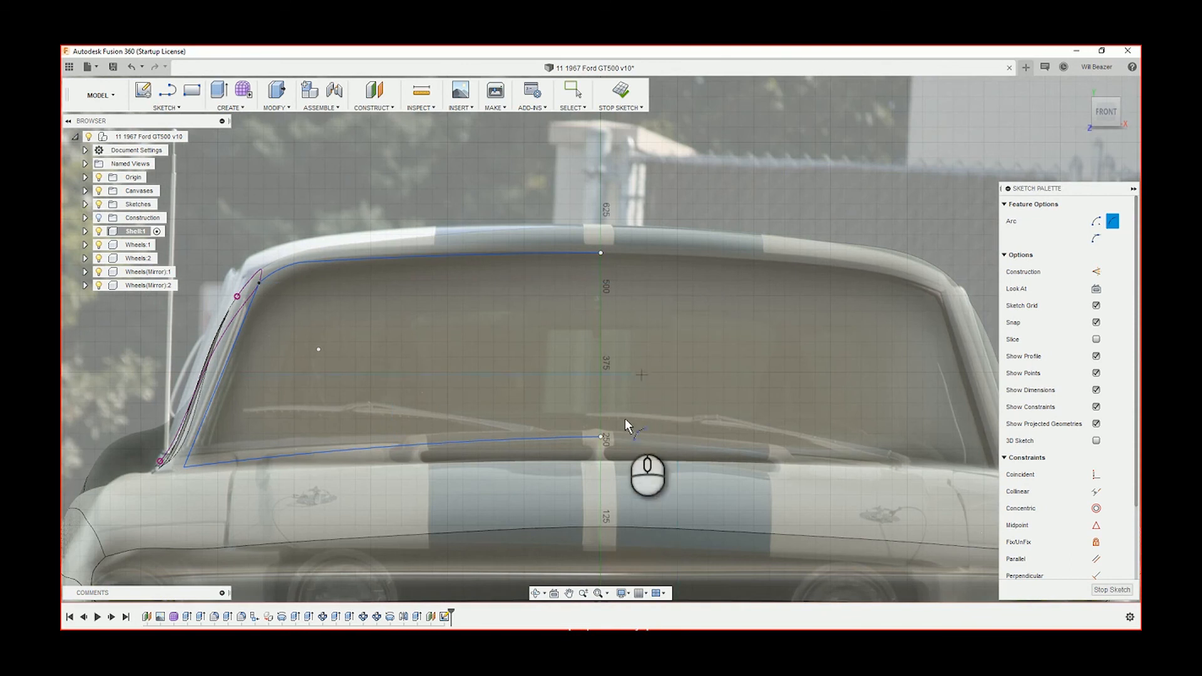
pyautogui.scroll(2, 619, 427)
pyautogui.scroll(-2, 407, 274)
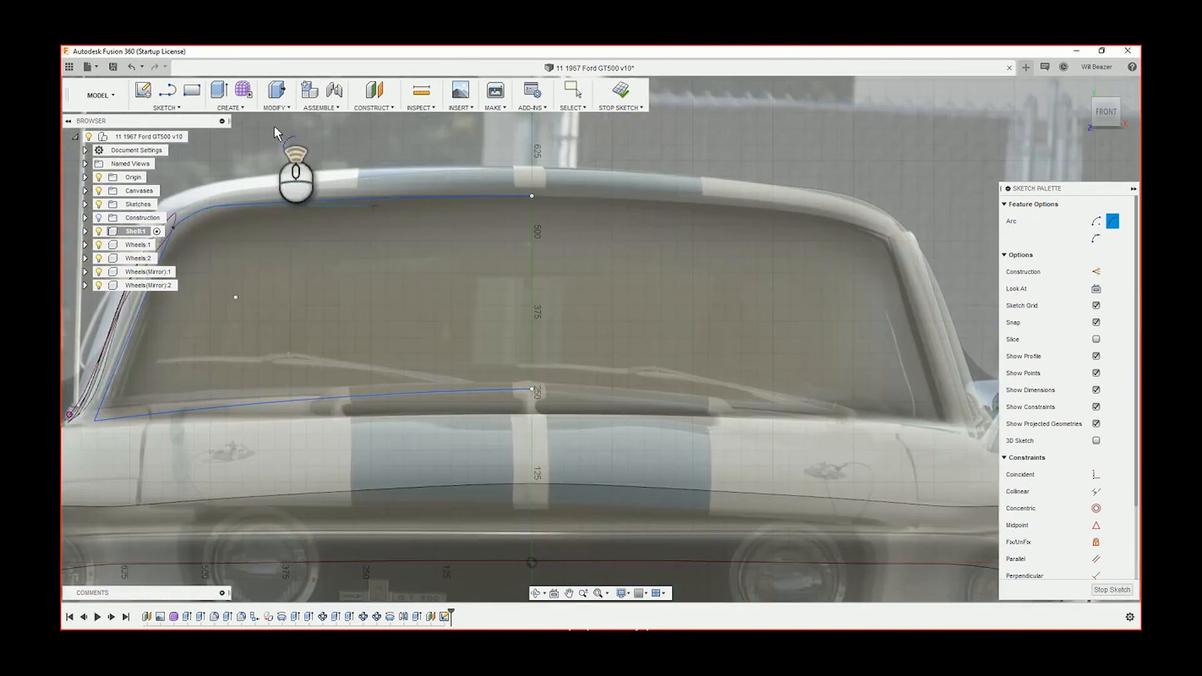
# Step: Move the base arc's centreline endpoint slightly downward along the vertical axis
pyautogui.click(570, 93)
pyautogui.scroll(2, 544, 362)
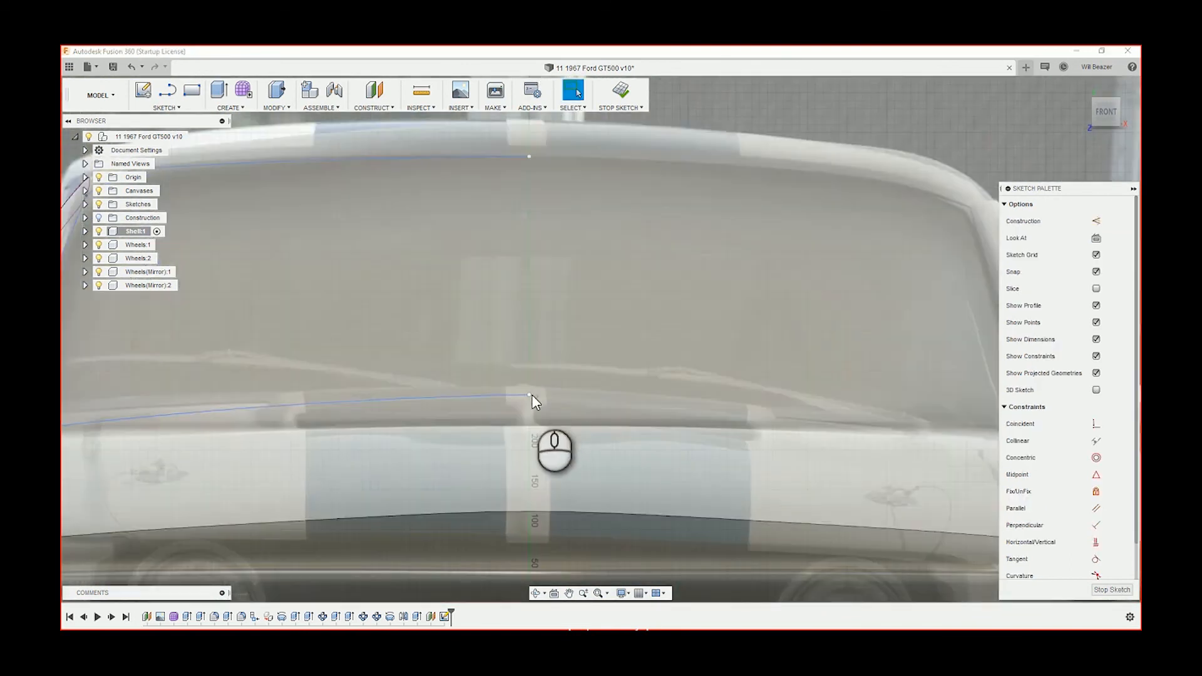
pyautogui.click(532, 396)
pyautogui.scroll(-2, 523, 305)
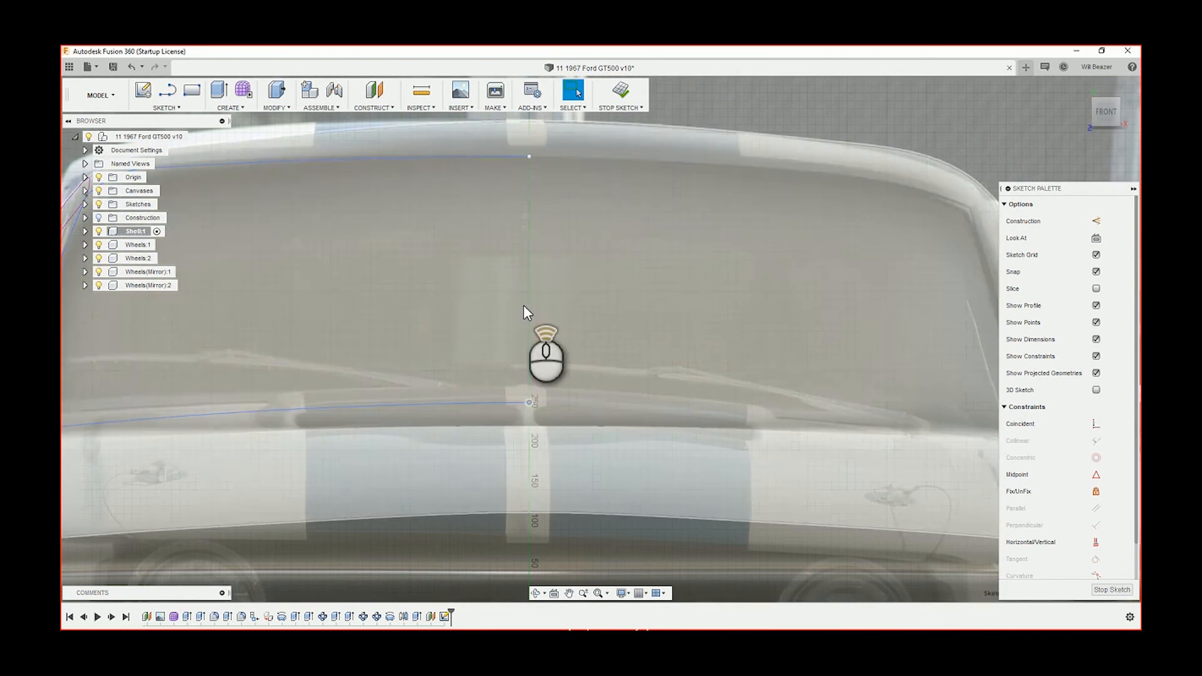
pyautogui.scroll(-2, 529, 294)
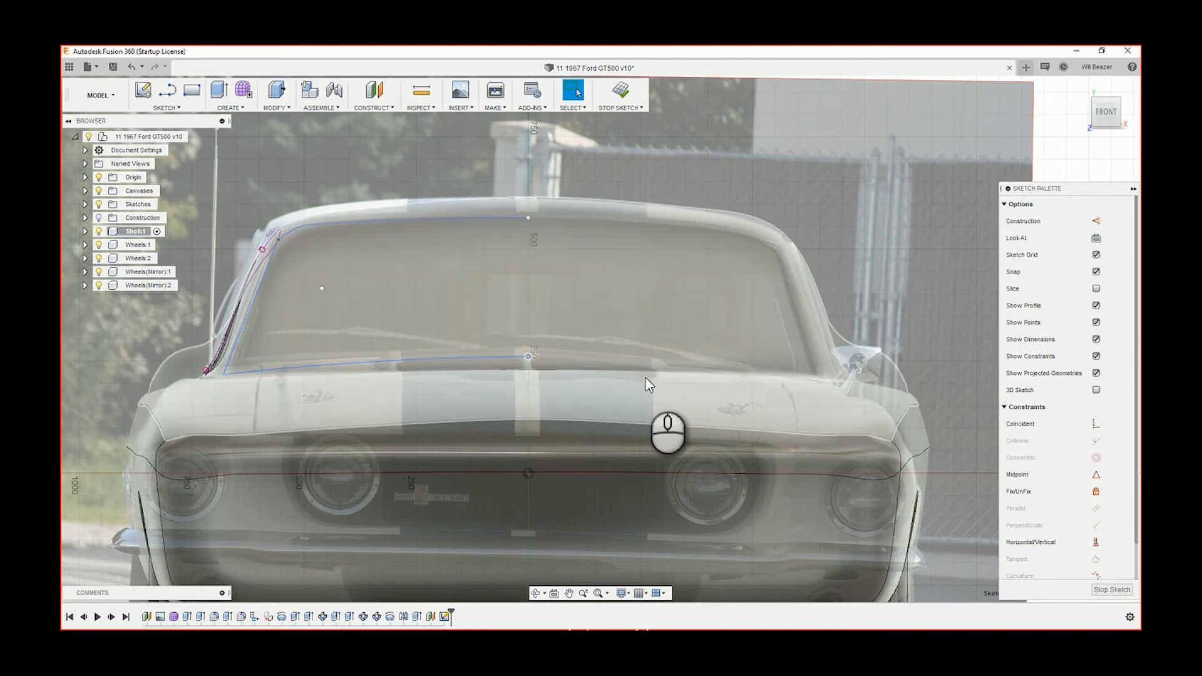
# Step: Sketch a short vertical line on the car's centreline inside the windshield outline and convert it to construction geometry
pyautogui.press('l')
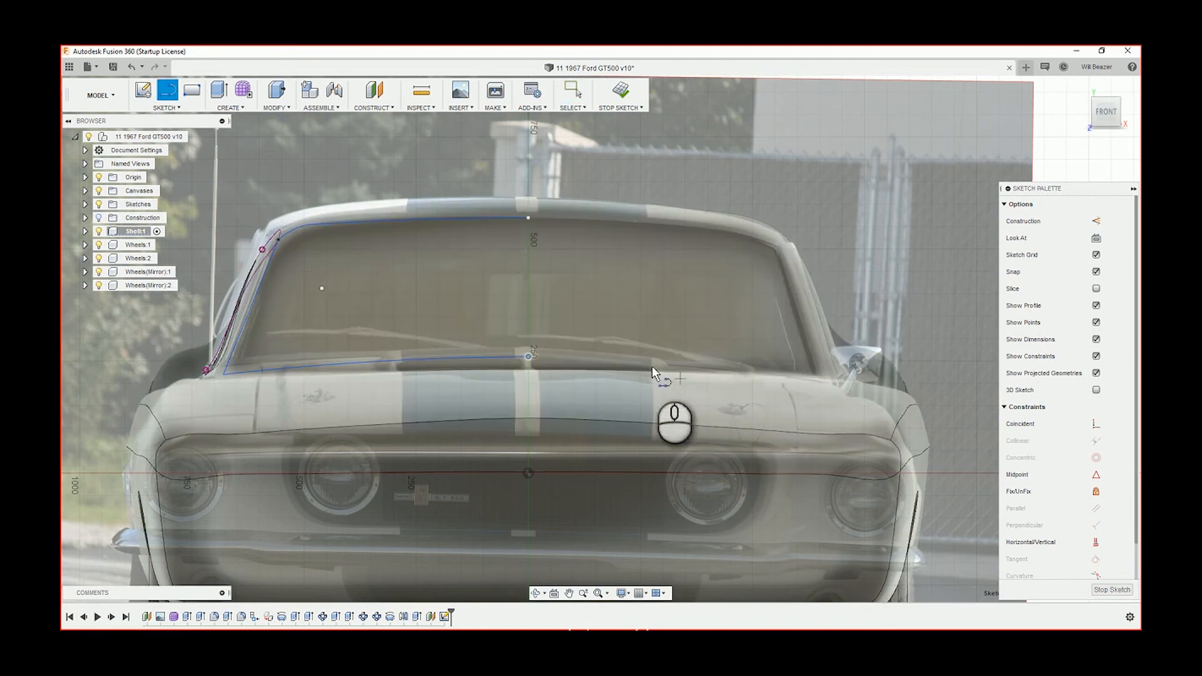
pyautogui.click(528, 312)
pyautogui.click(527, 272)
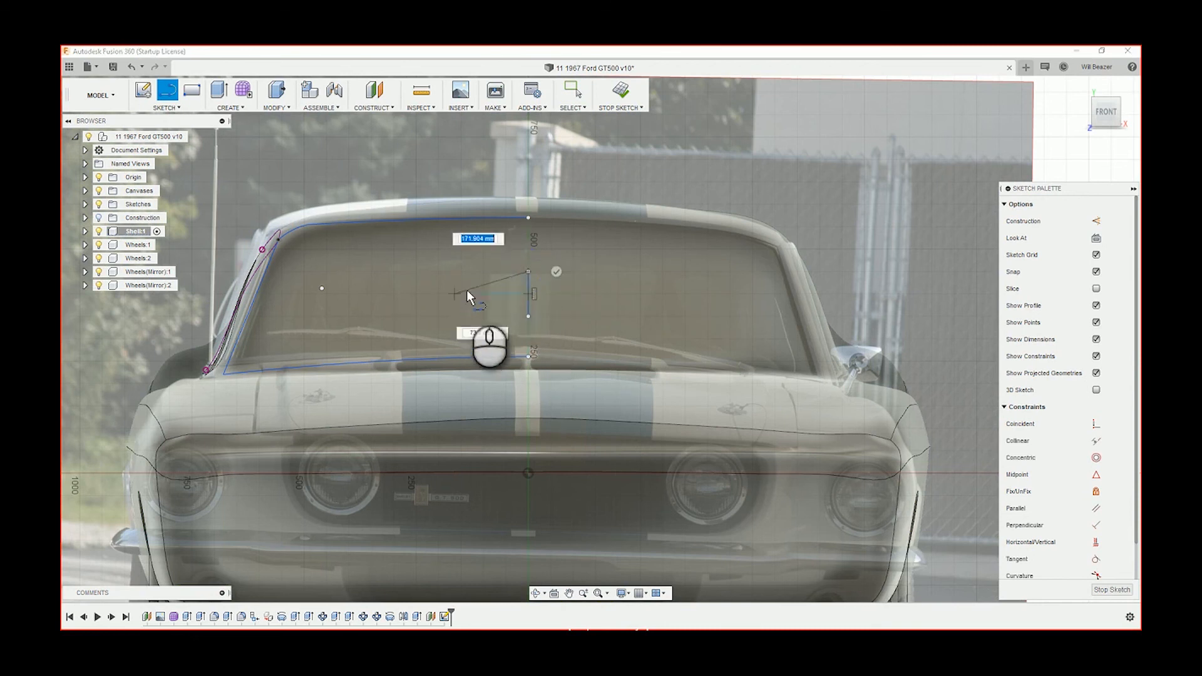
pyautogui.press('Escape')
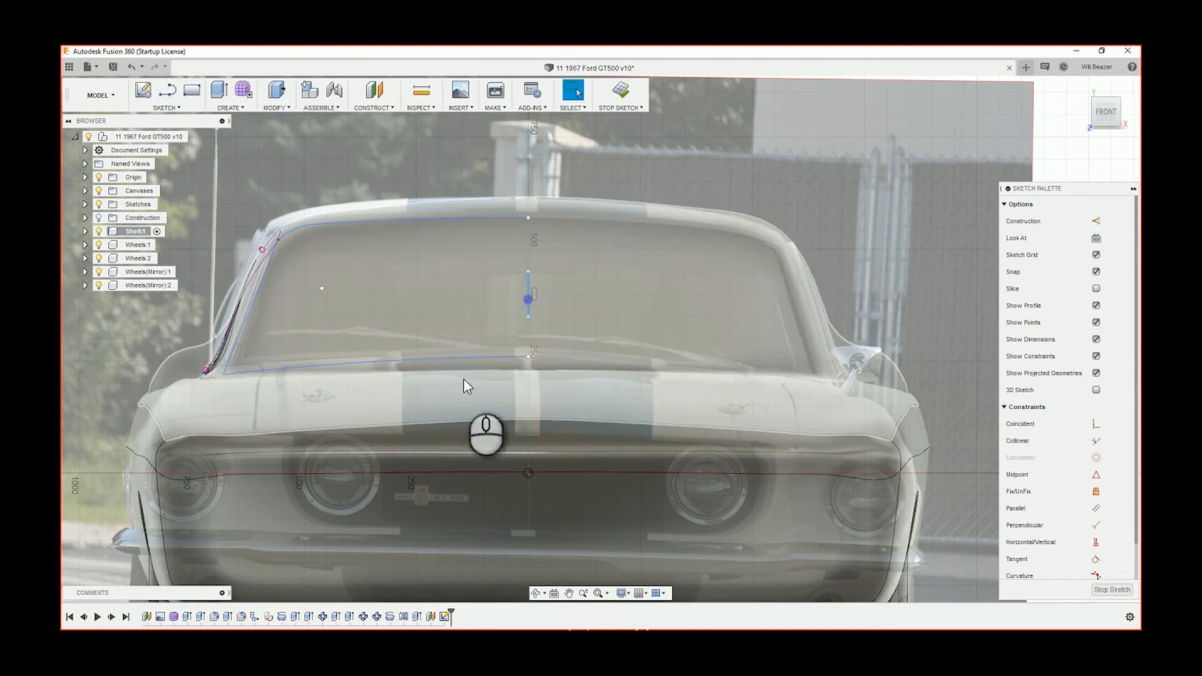
pyautogui.press('x')
pyautogui.click(1065, 156)
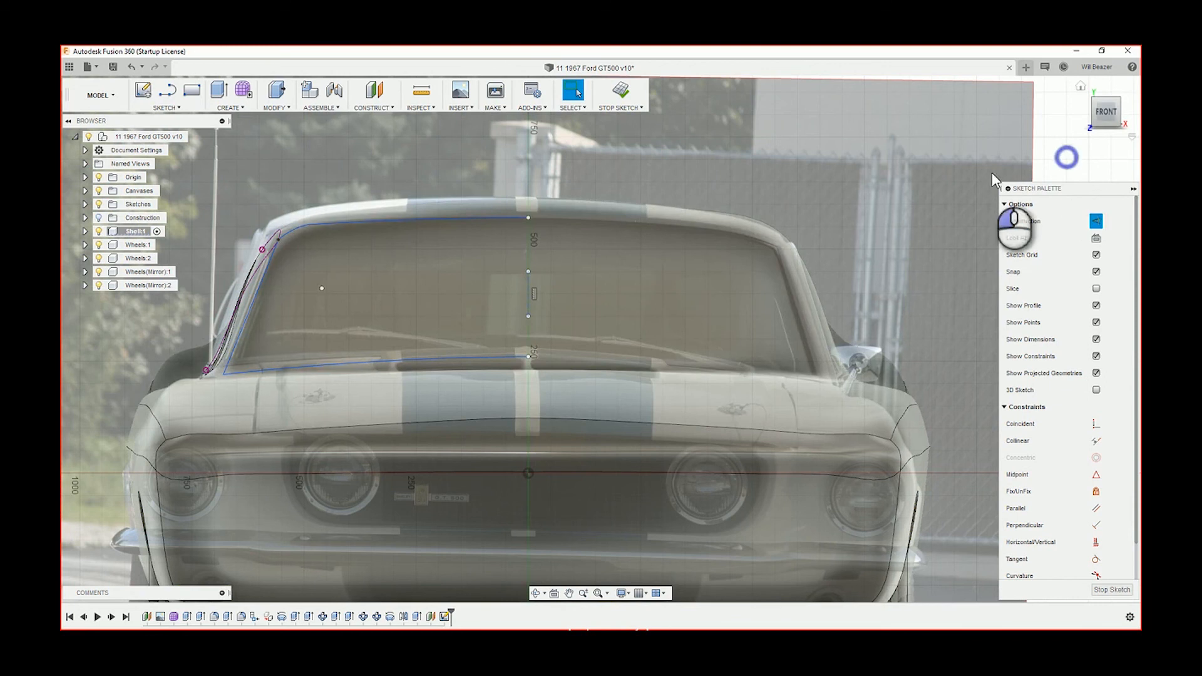
# Step: Mirror the pillar line, corner arc, top arc and base arc about the vertical construction line to close the windshield profile
pyautogui.click(167, 108)
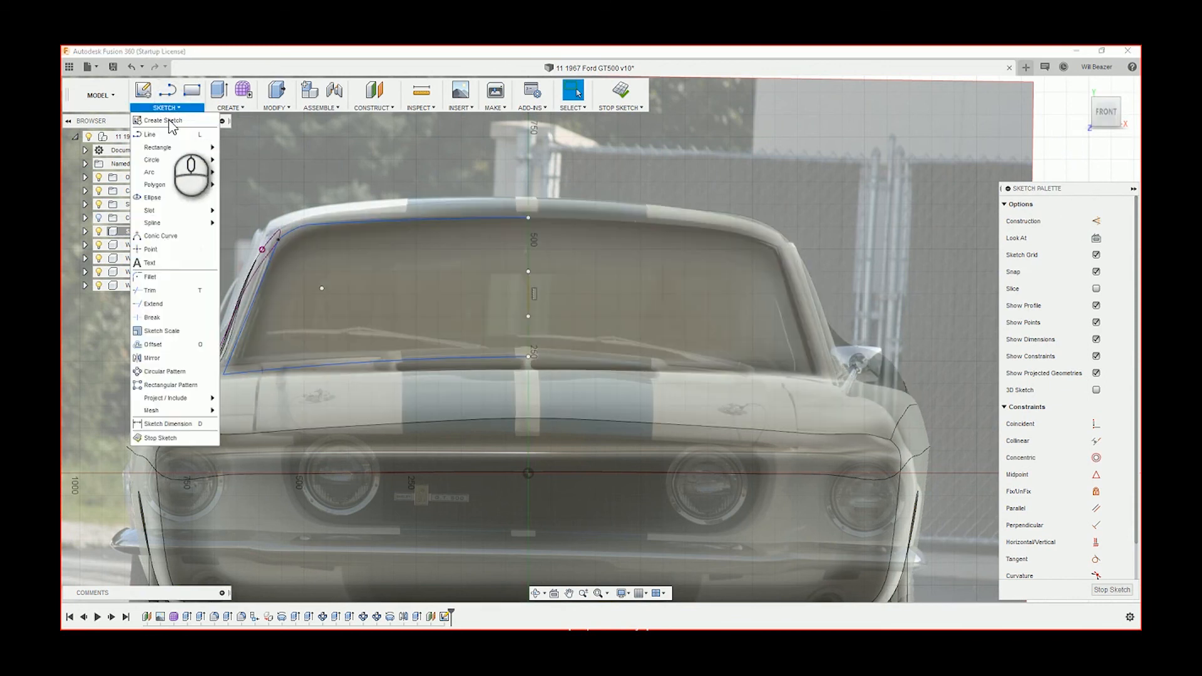
pyautogui.click(163, 357)
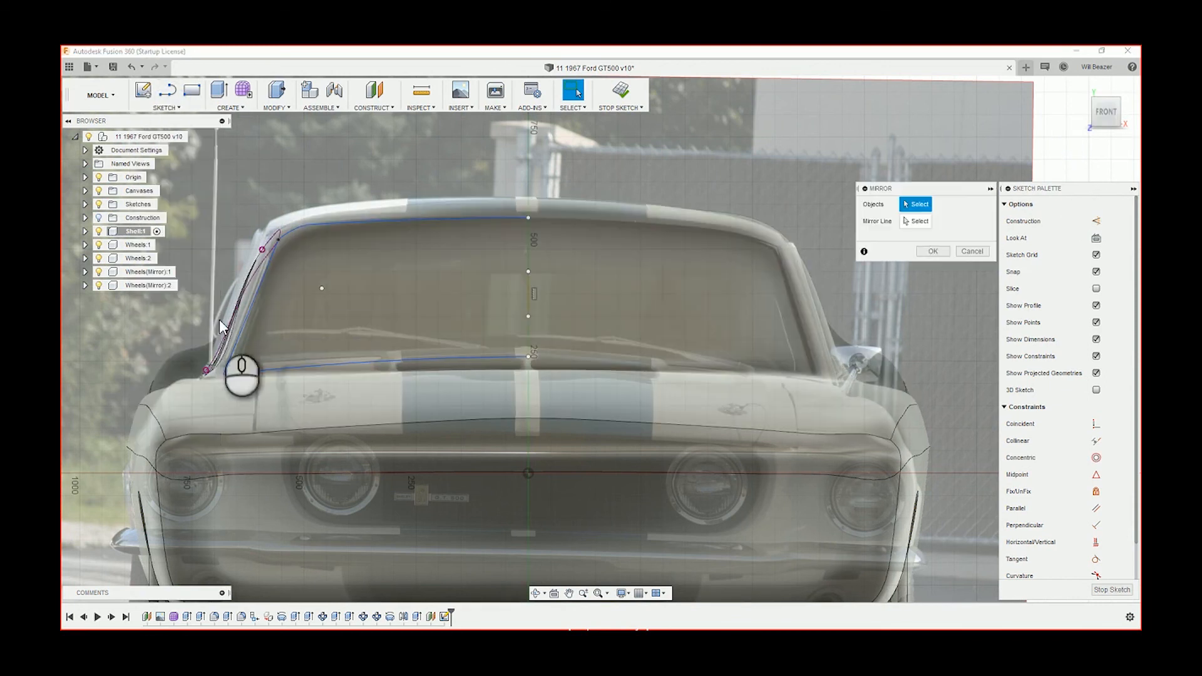
pyautogui.click(401, 218)
pyautogui.click(455, 218)
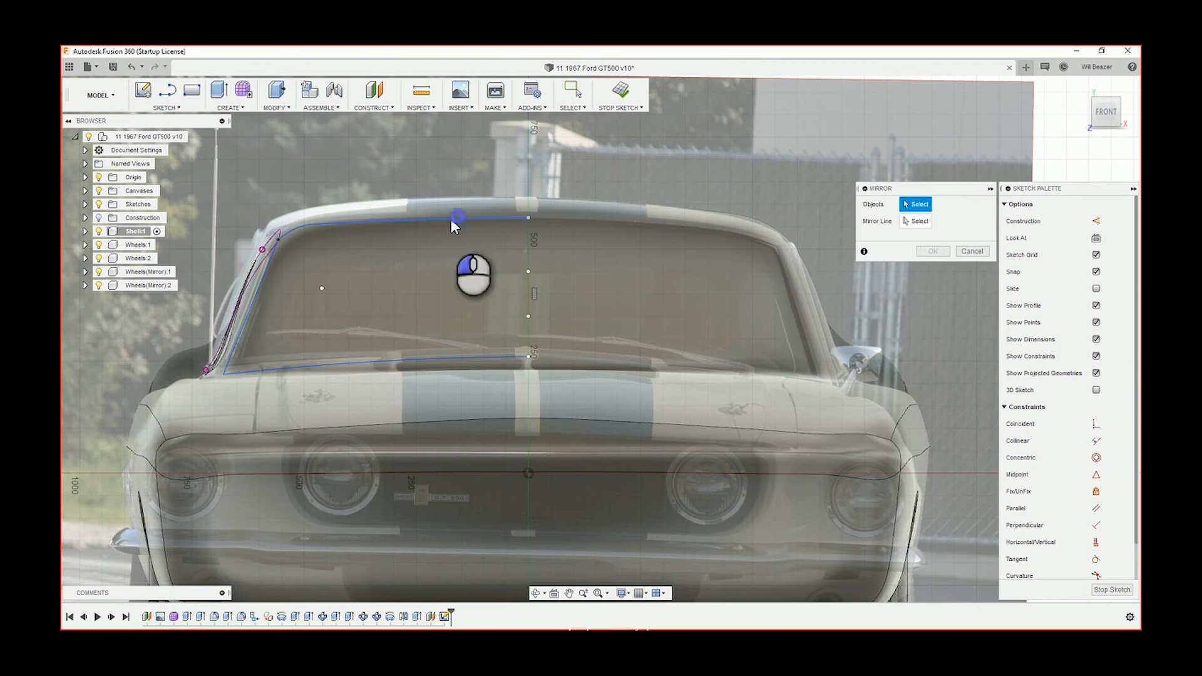
pyautogui.click(273, 258)
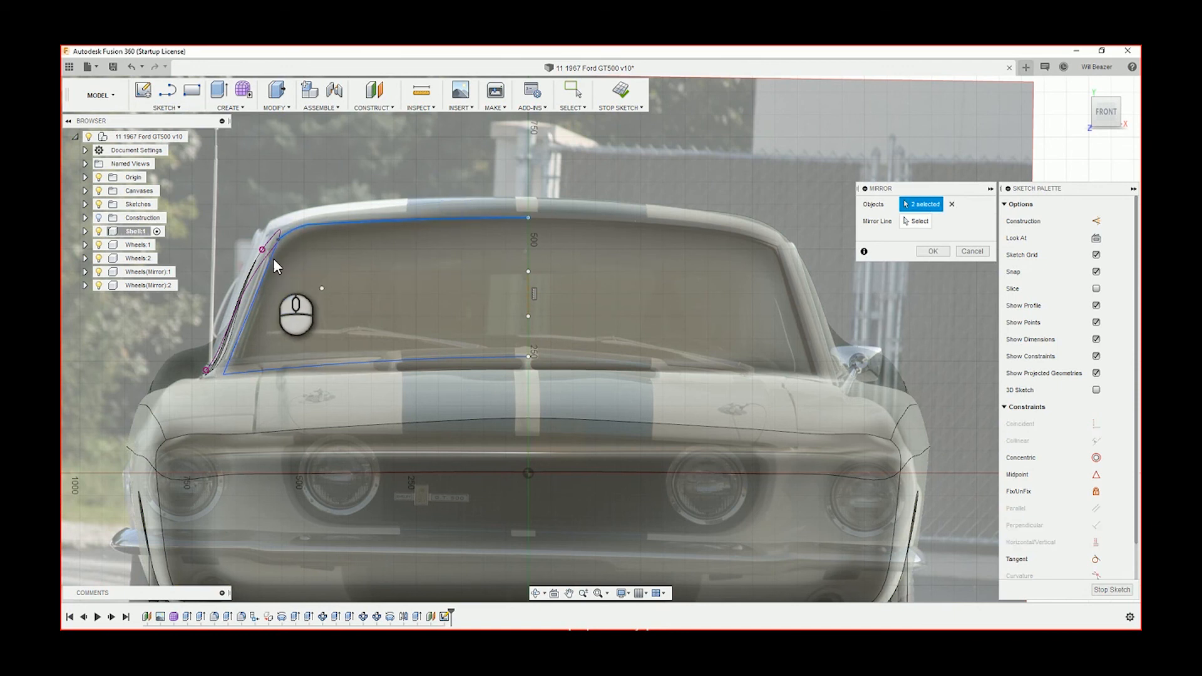
pyautogui.click(238, 373)
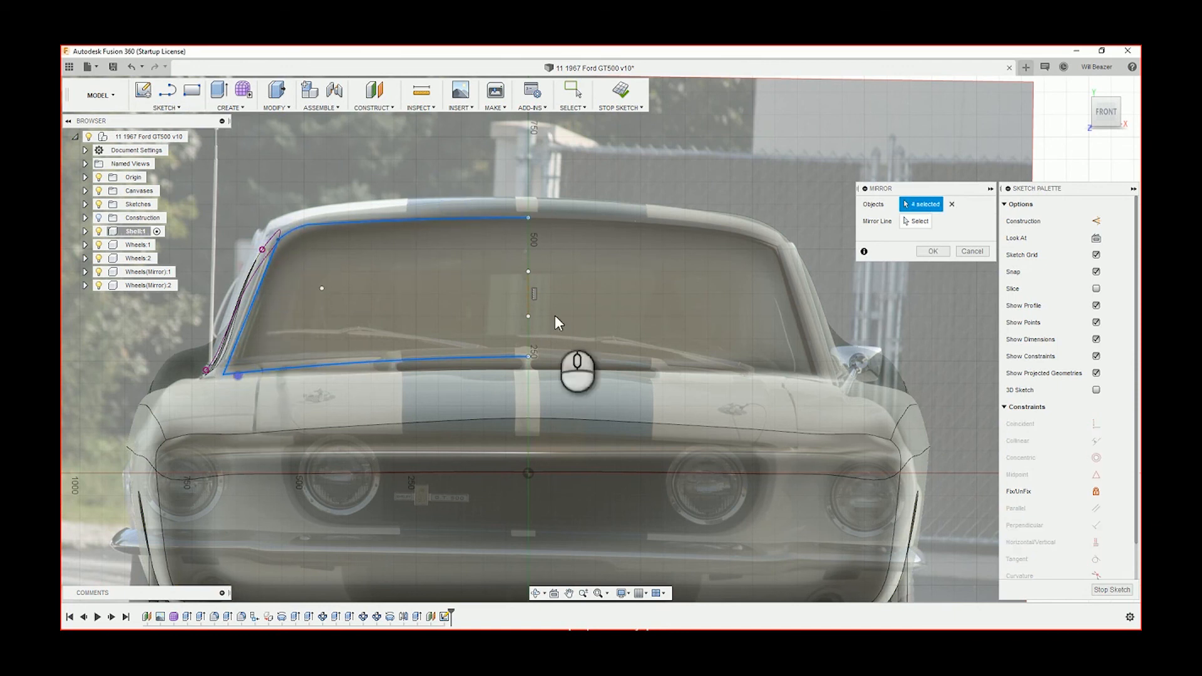
pyautogui.click(869, 222)
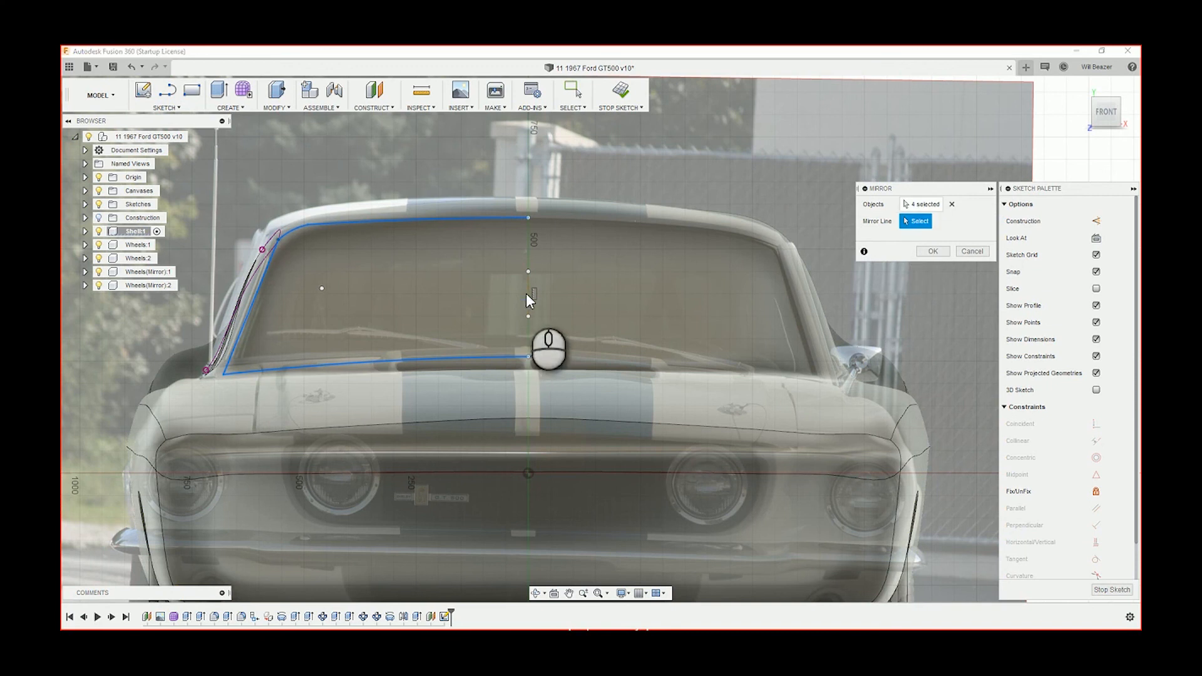
pyautogui.click(526, 293)
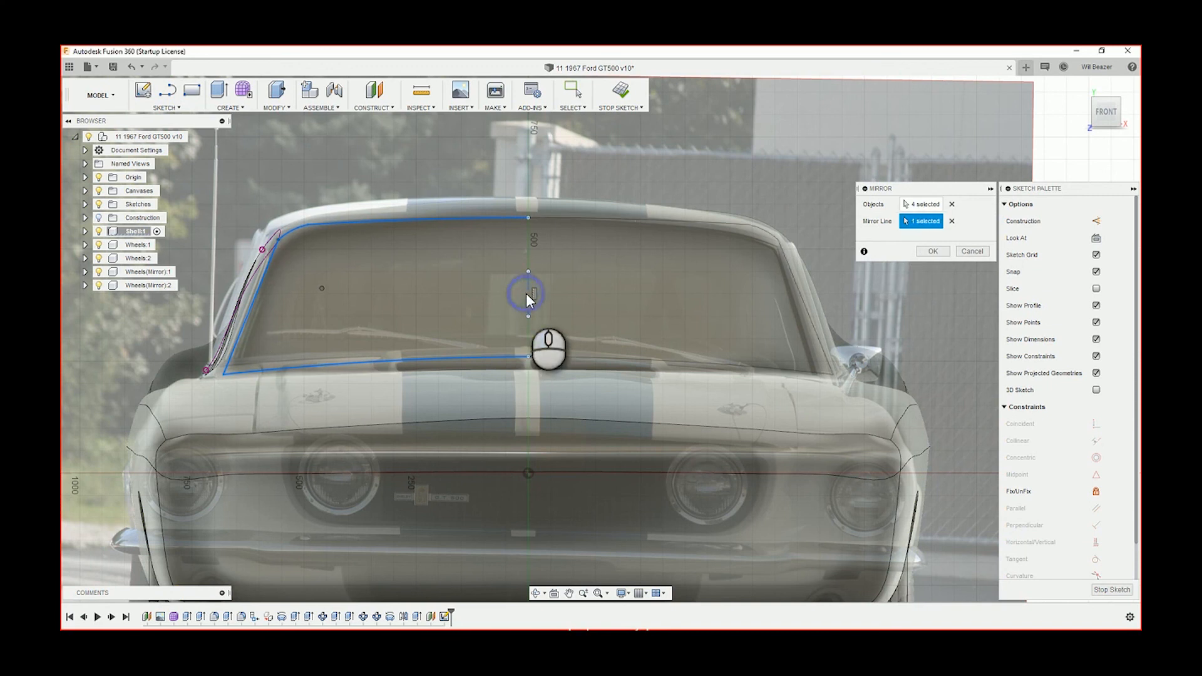
pyautogui.click(930, 251)
pyautogui.scroll(-3, 599, 306)
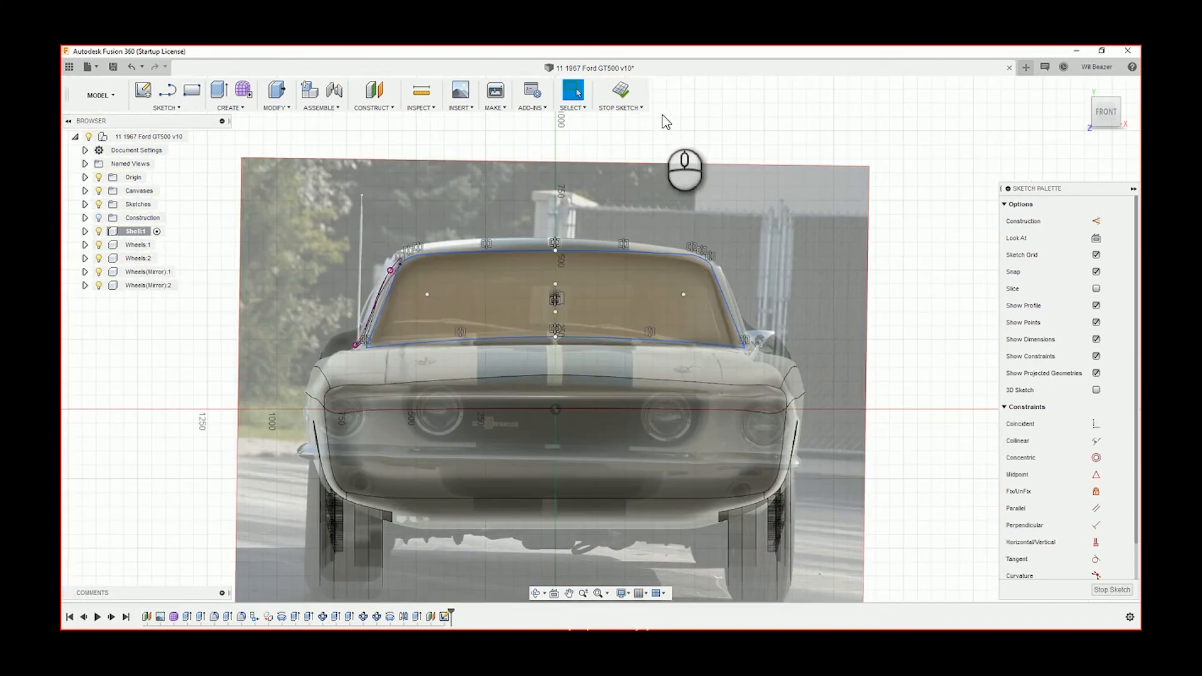
pyautogui.keyDown('shift'); pyautogui.moveTo(663, 115); pyautogui.dragTo(695, 127, button='middle'); pyautogui.keyUp('shift')
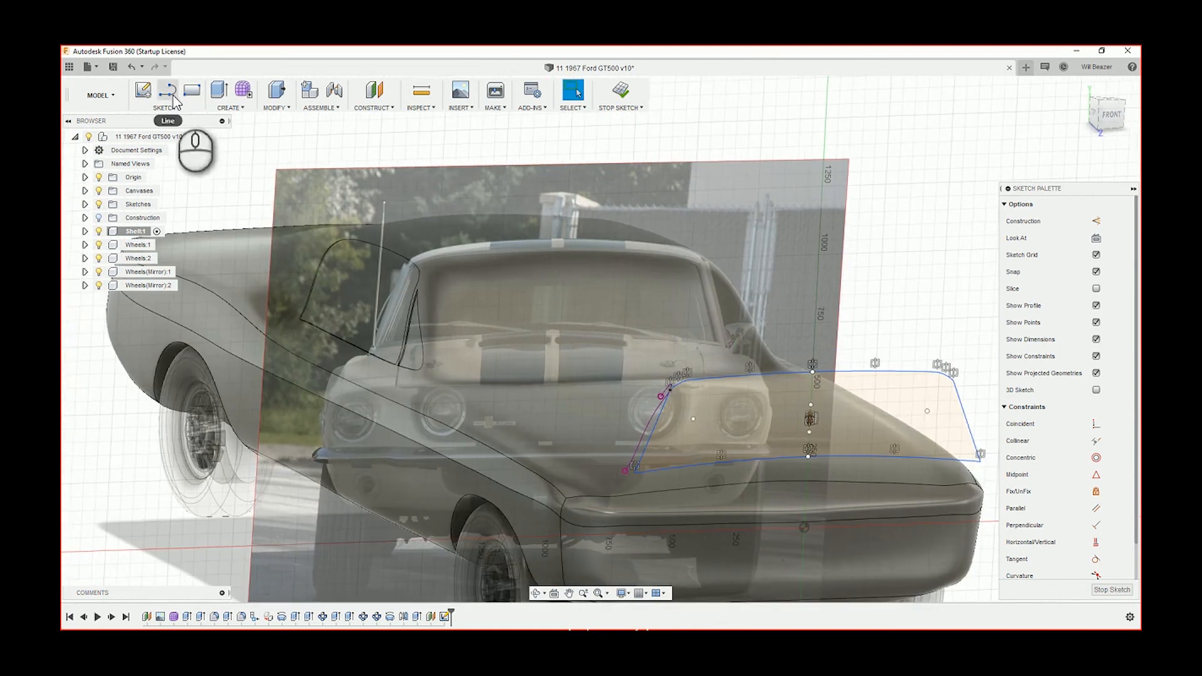
# Step: Extrude the windshield profile as a cut starting from the shell's upper body face, with a distance of -10 mm
pyautogui.click(220, 94)
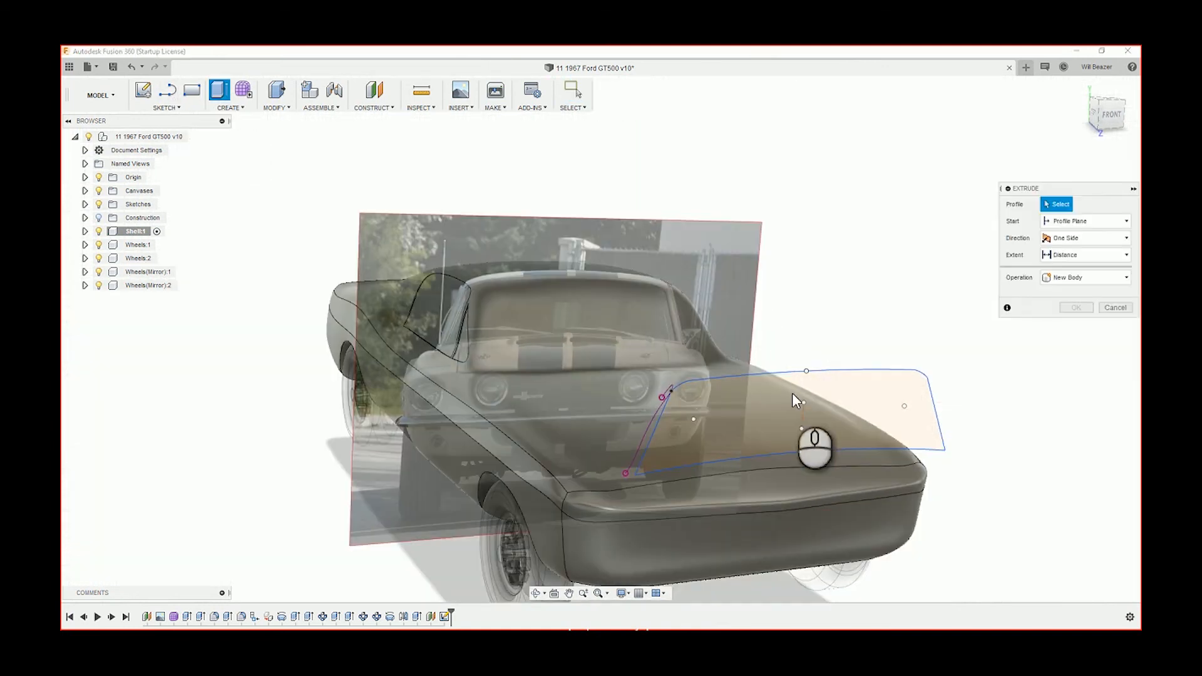
pyautogui.click(727, 396)
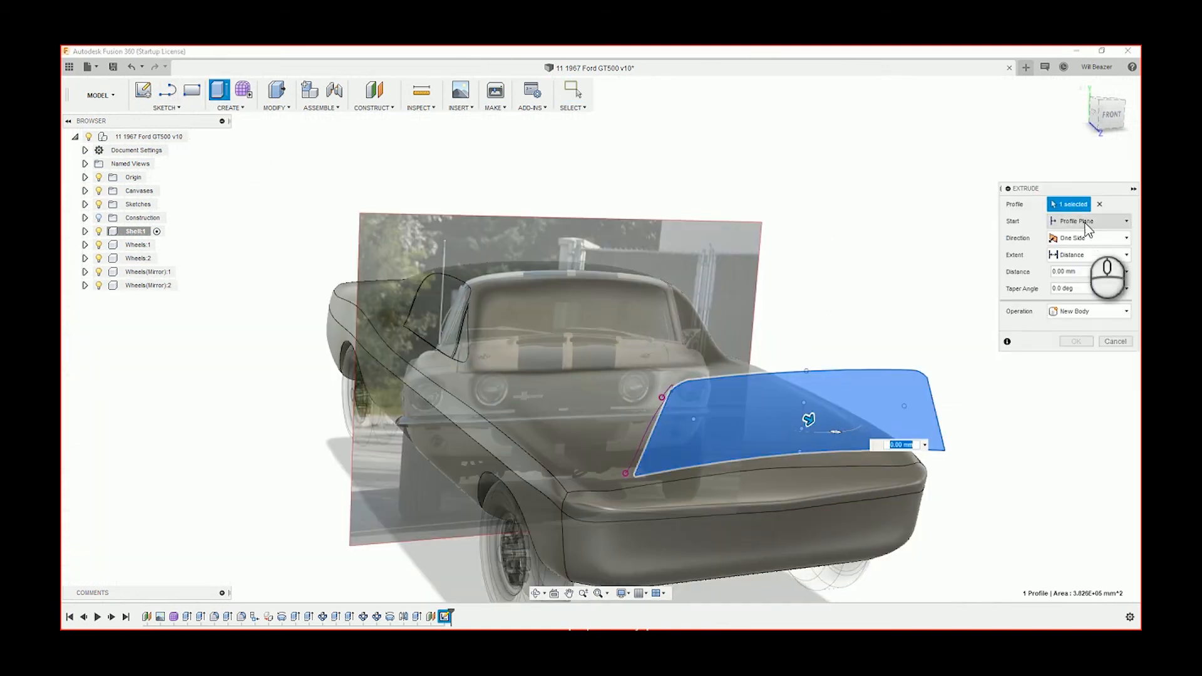
pyautogui.click(1089, 221)
pyautogui.click(1082, 264)
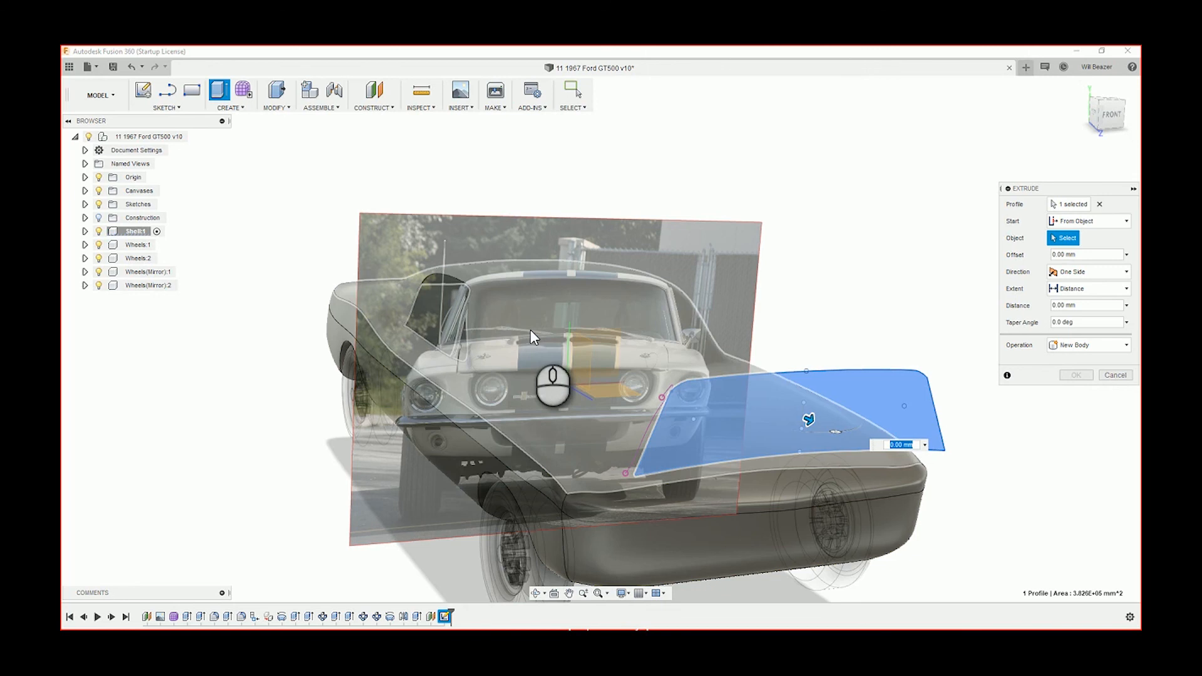
pyautogui.click(531, 332)
pyautogui.keyDown('shift'); pyautogui.moveTo(771, 238); pyautogui.dragTo(805, 255, button='middle'); pyautogui.keyUp('shift')
pyautogui.click(673, 337)
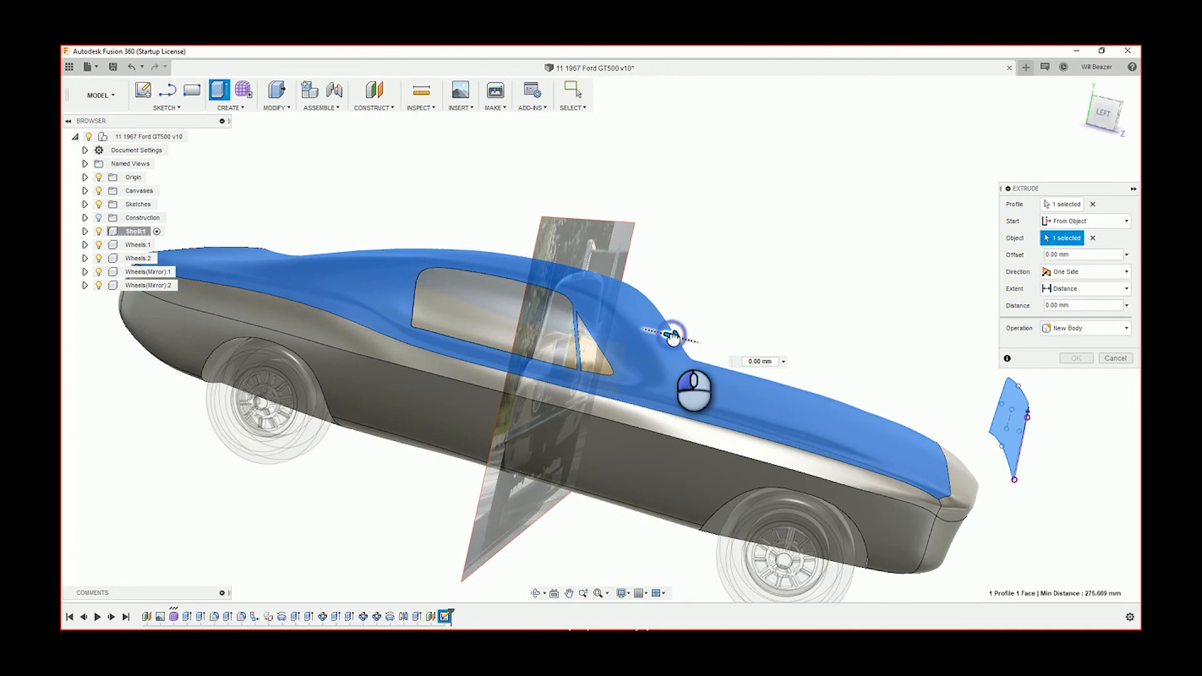
pyautogui.moveTo(669, 338); pyautogui.dragTo(645, 330)
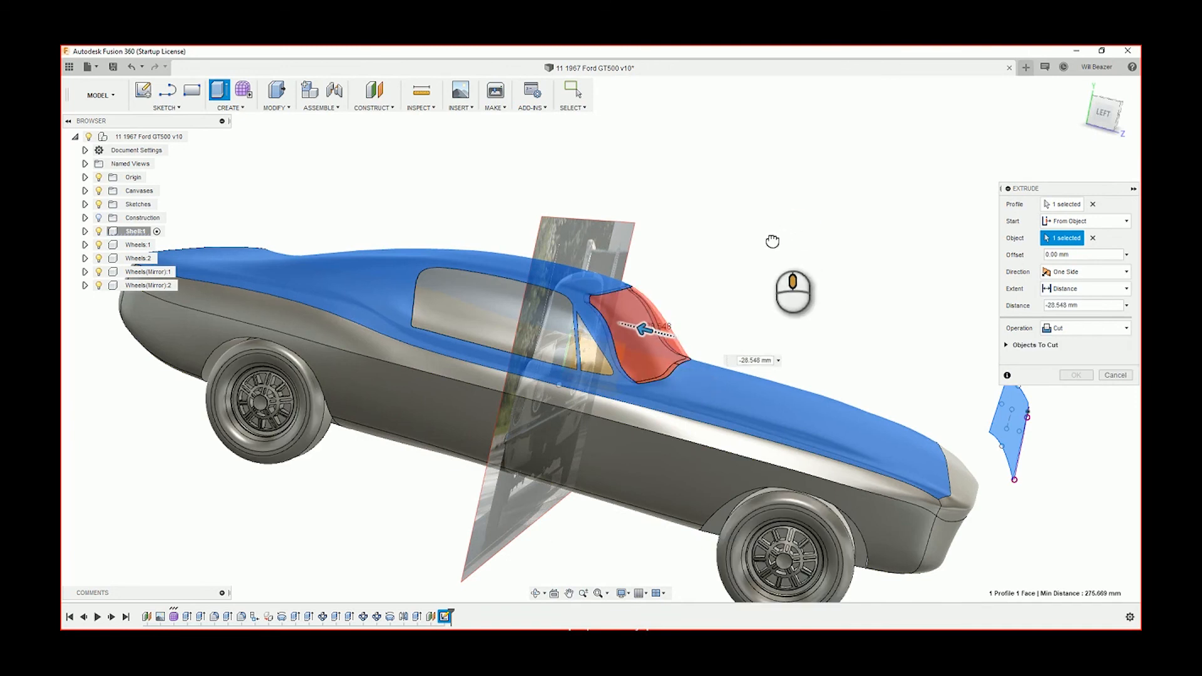
pyautogui.keyDown('shift'); pyautogui.moveTo(764, 284); pyautogui.dragTo(695, 367, button='middle'); pyautogui.keyUp('shift')
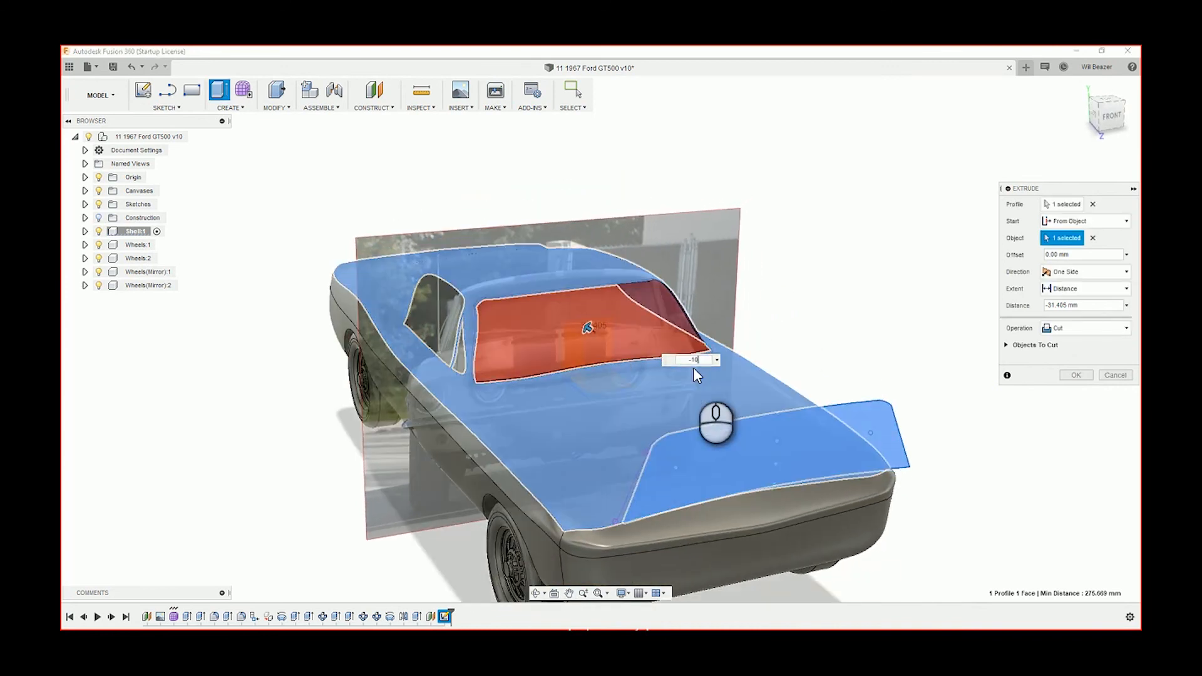
pyautogui.press('Return')
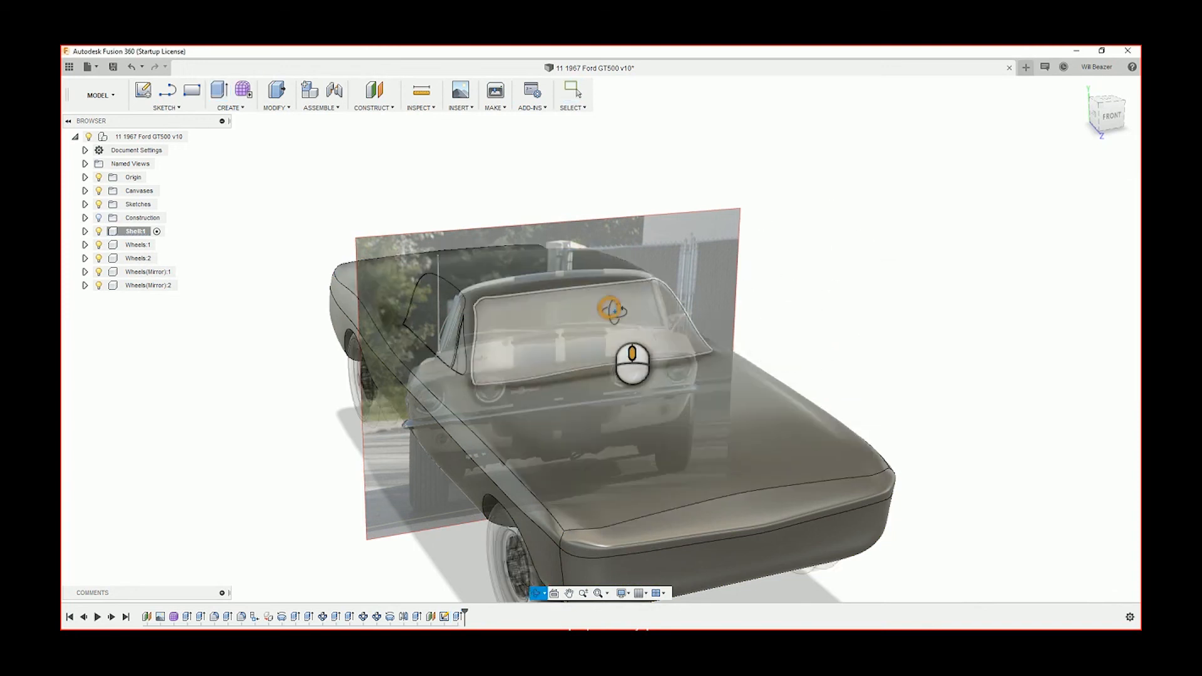
# Step: Examine the windshield cut from the front and left side, checking the pillar between it and the side windows
pyautogui.keyDown('shift'); pyautogui.moveTo(616, 310); pyautogui.dragTo(579, 310, button='middle'); pyautogui.keyUp('shift')
pyautogui.click(1106, 120)
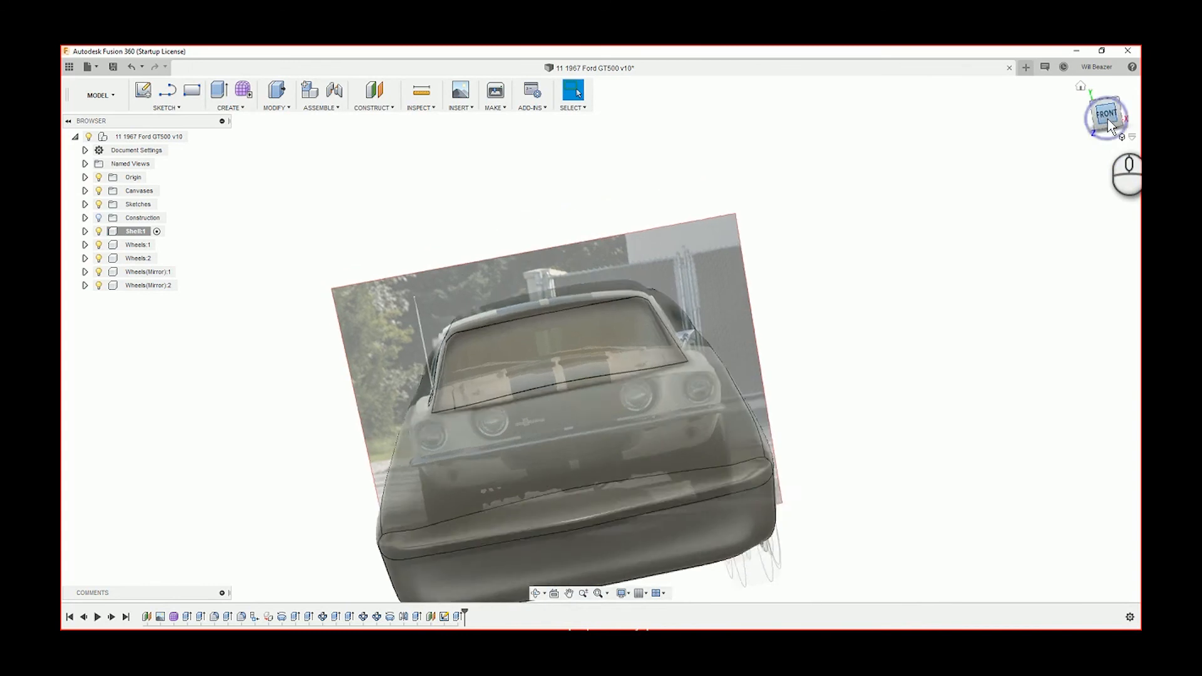
pyautogui.keyDown('shift'); pyautogui.moveTo(978, 252); pyautogui.dragTo(1049, 246, button='middle'); pyautogui.keyUp('shift')
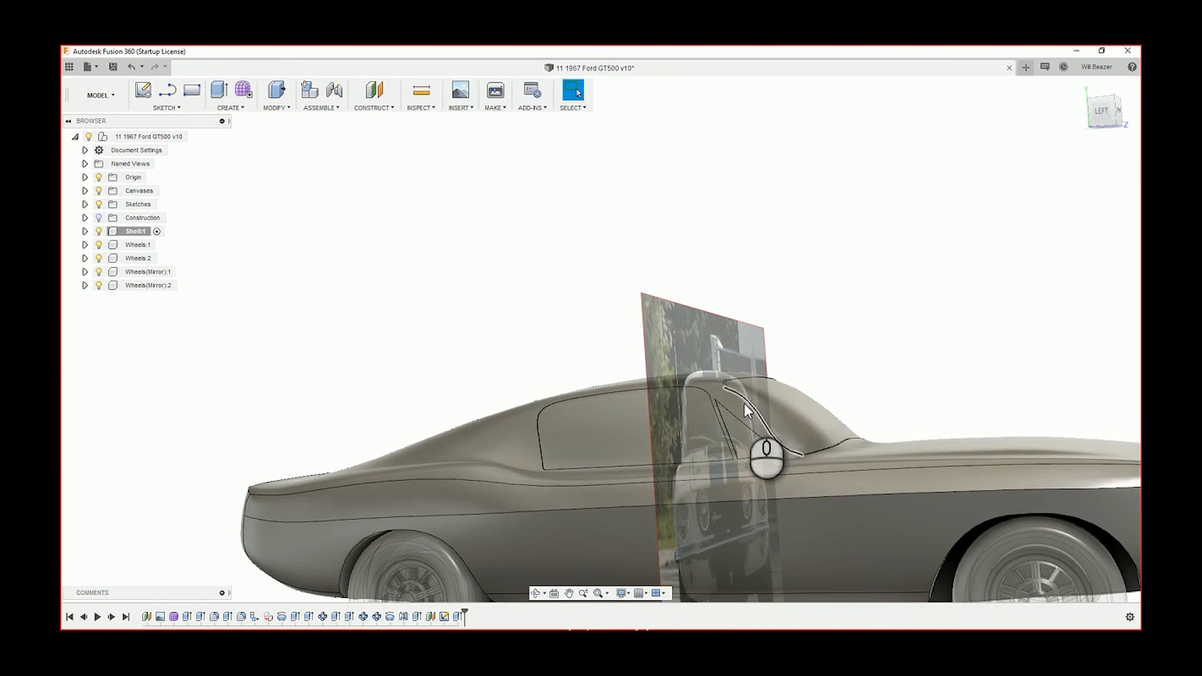
pyautogui.scroll(4, 734, 395)
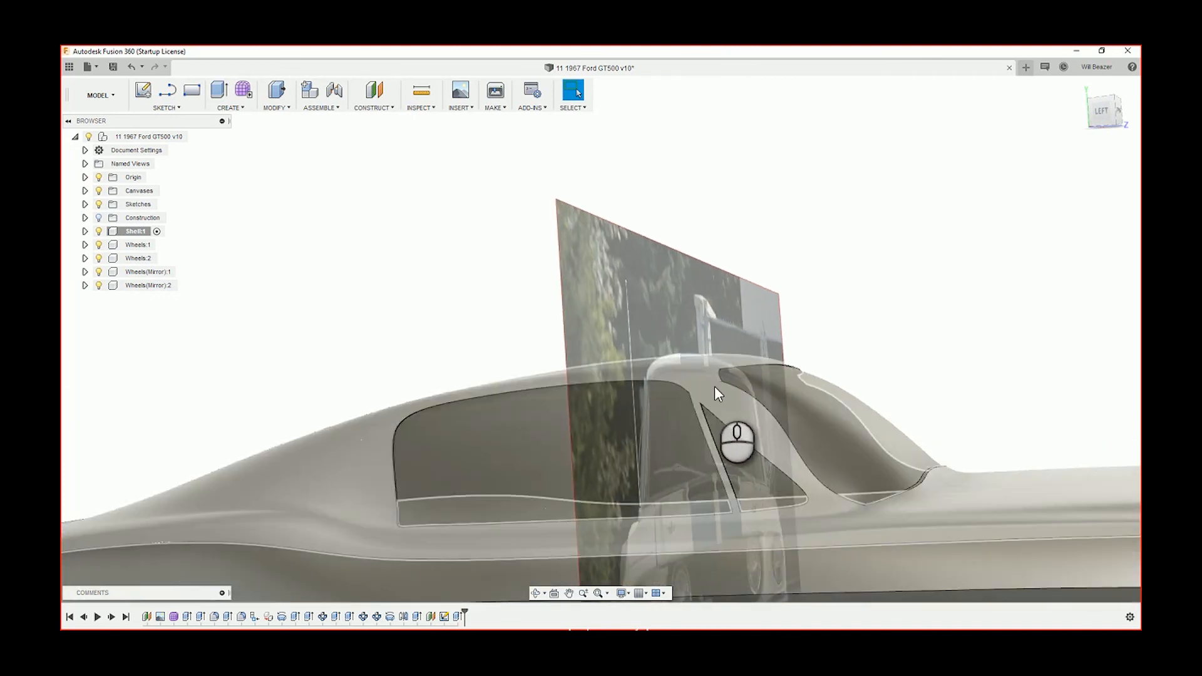
pyautogui.click(1101, 110)
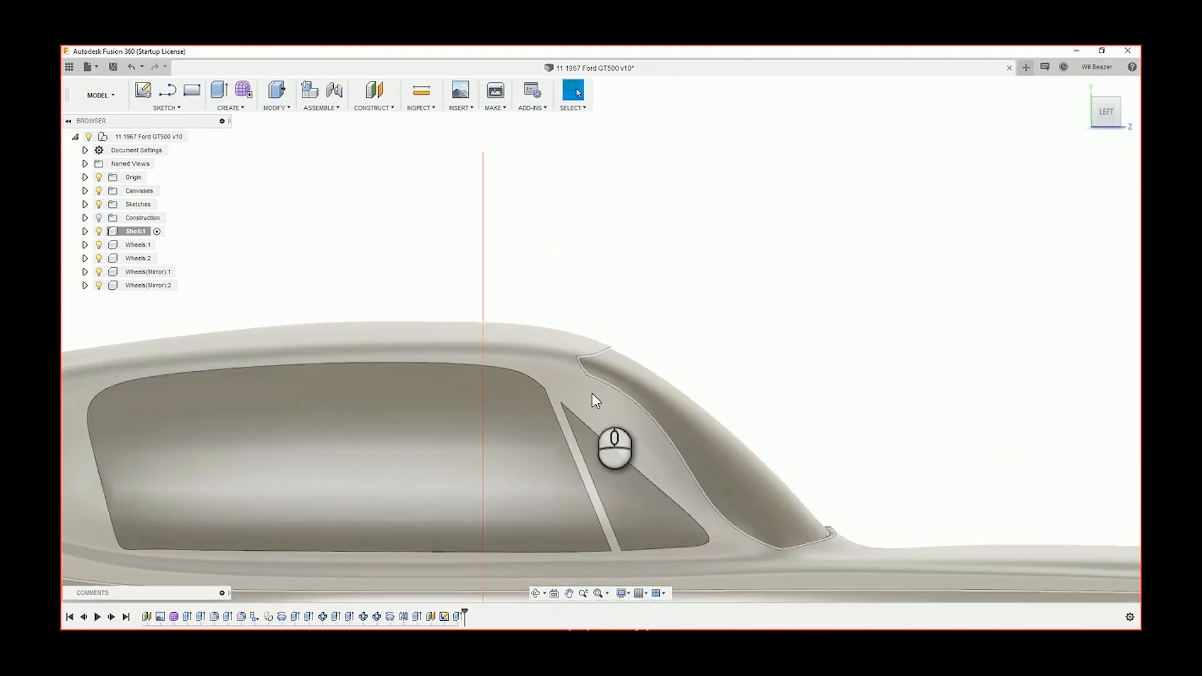
pyautogui.scroll(-5, 592, 394)
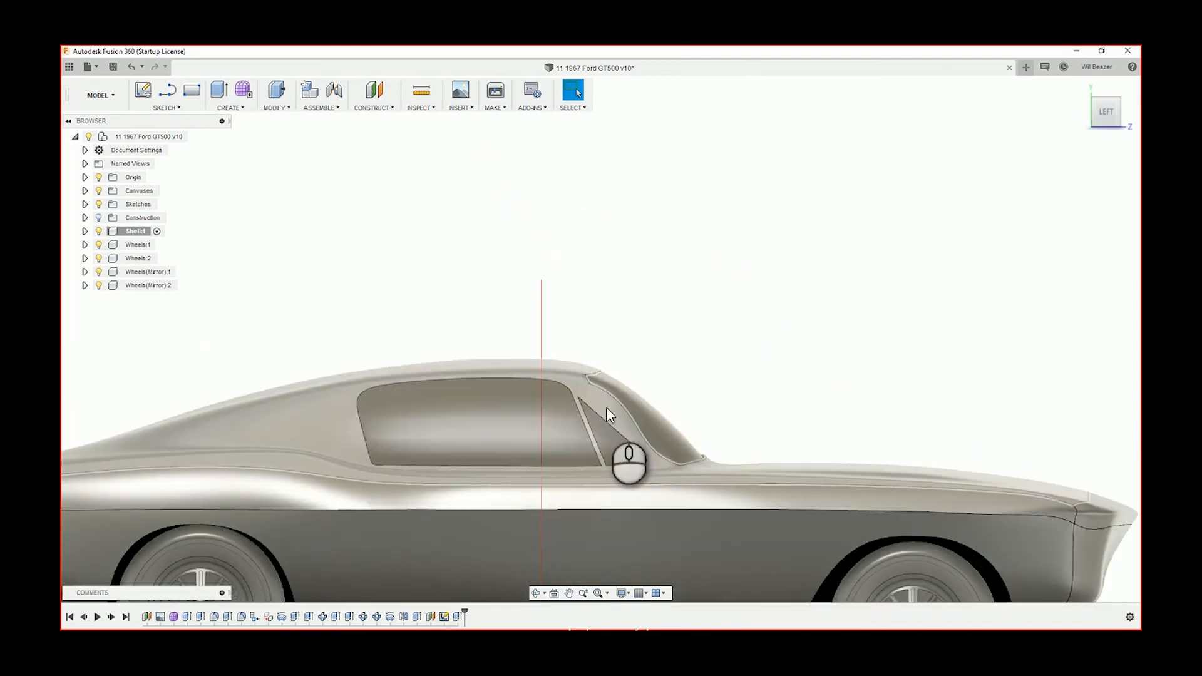